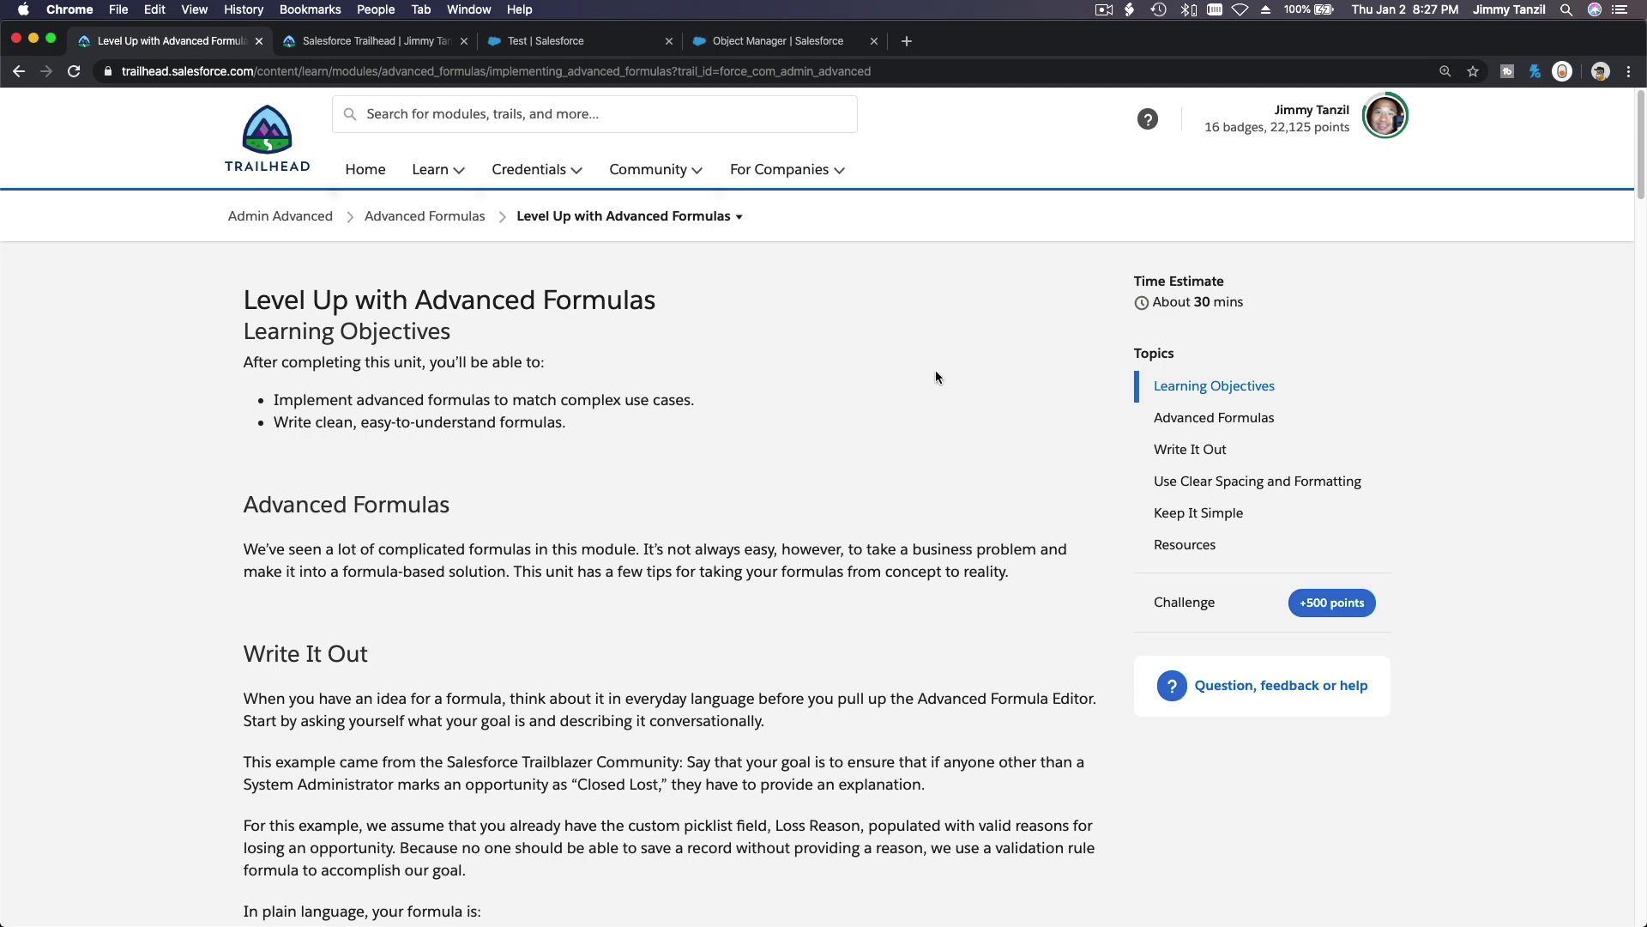
Step: Read the Write It Out section, from the plain-language formula description to the validation rule instructions
scroll(872, 347, "down", 3)
scroll(677, 357, "down", 3)
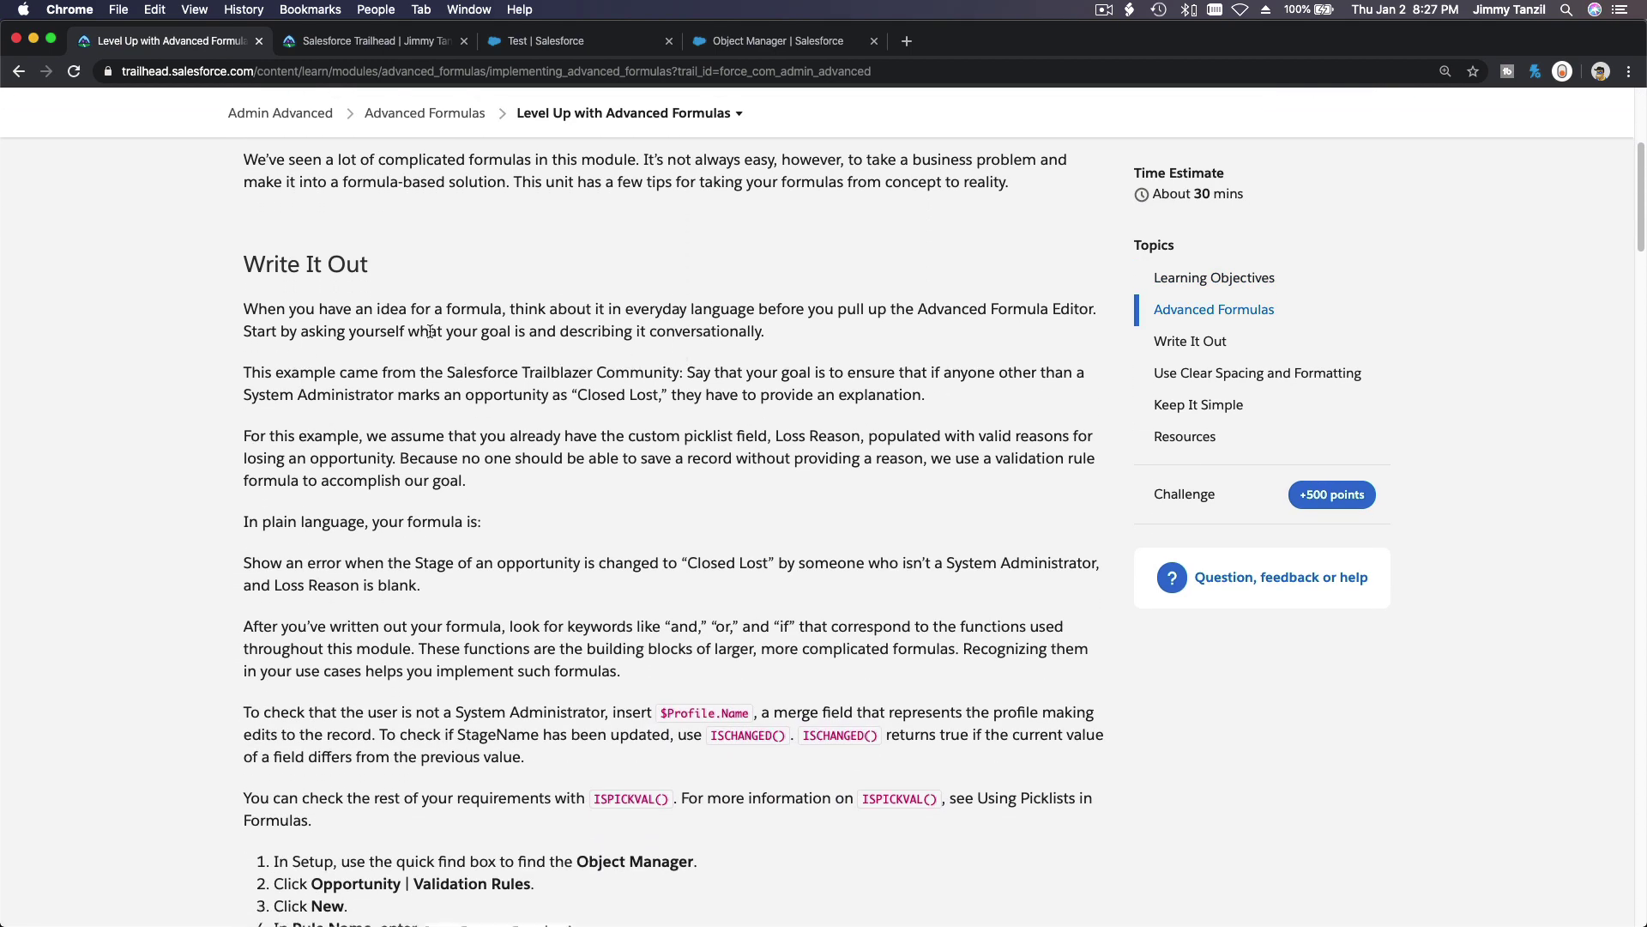
left_click_drag(374, 260, 250, 269)
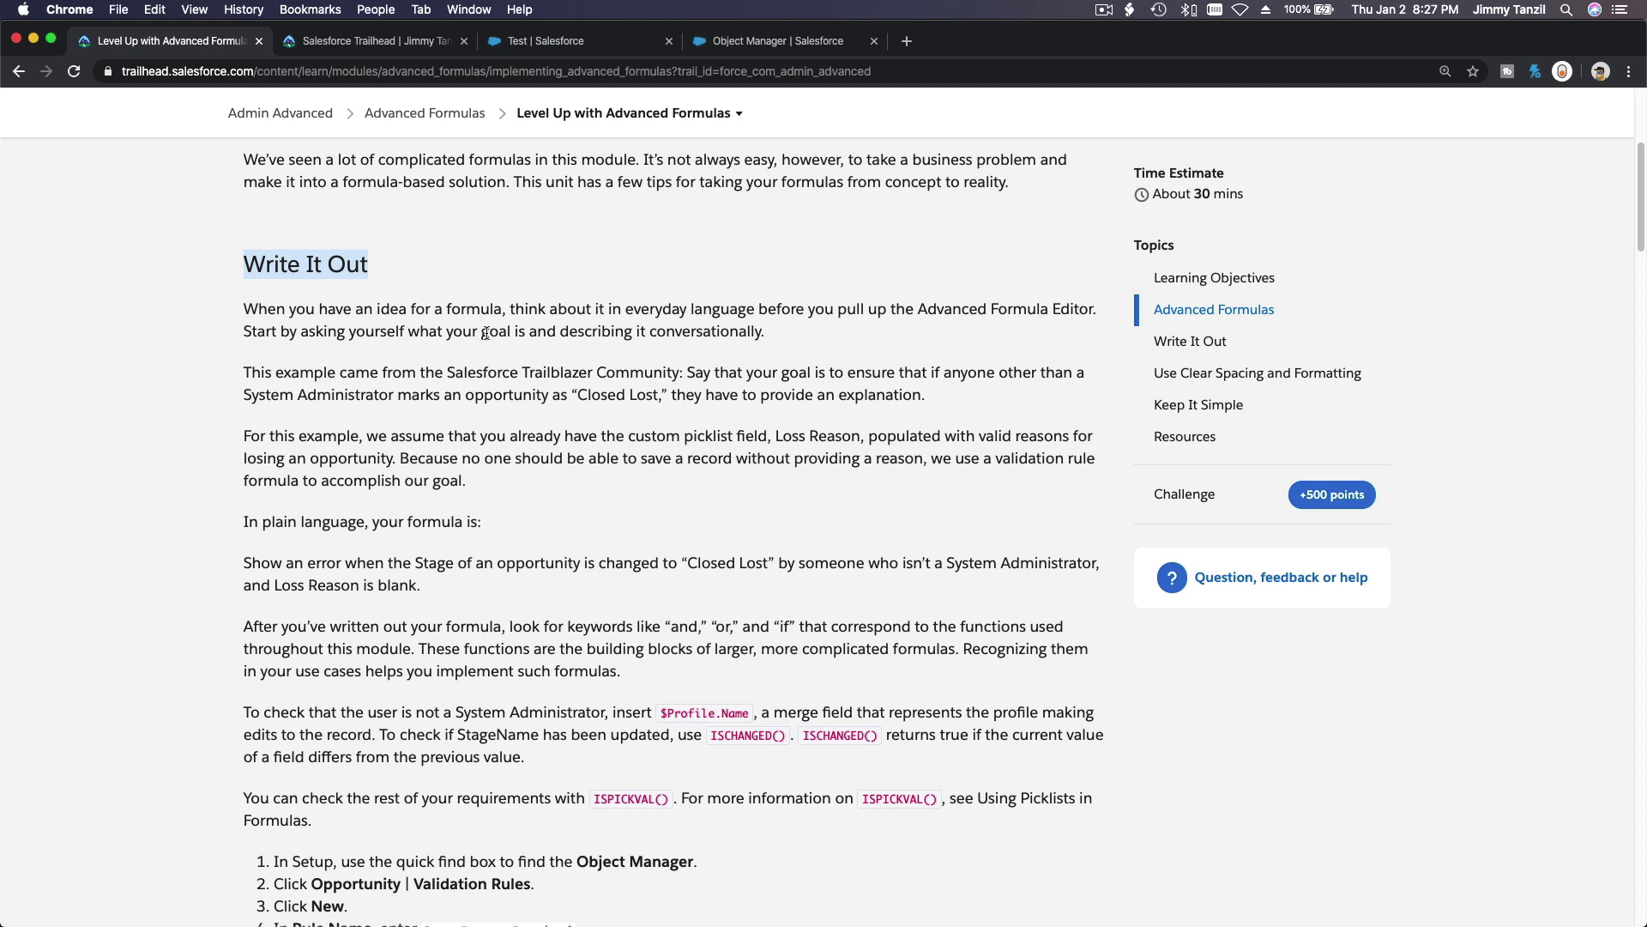
scroll(486, 334, "down", 1)
scroll(485, 333, "down", 4)
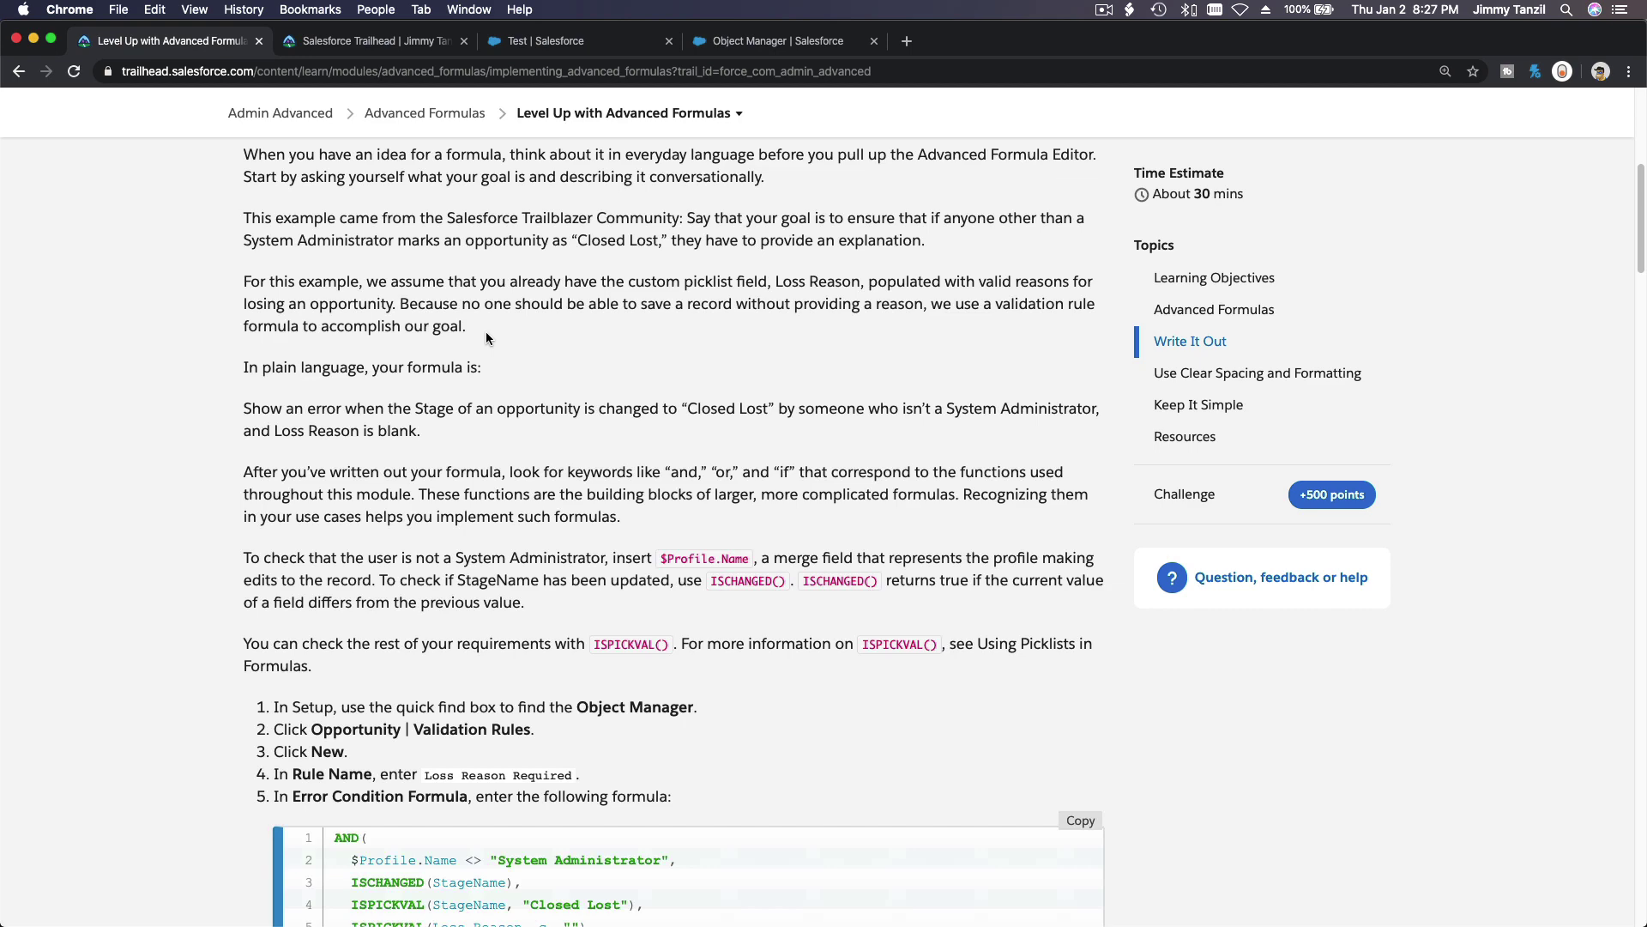
scroll(485, 337, "down", 8)
scroll(485, 337, "down", 2)
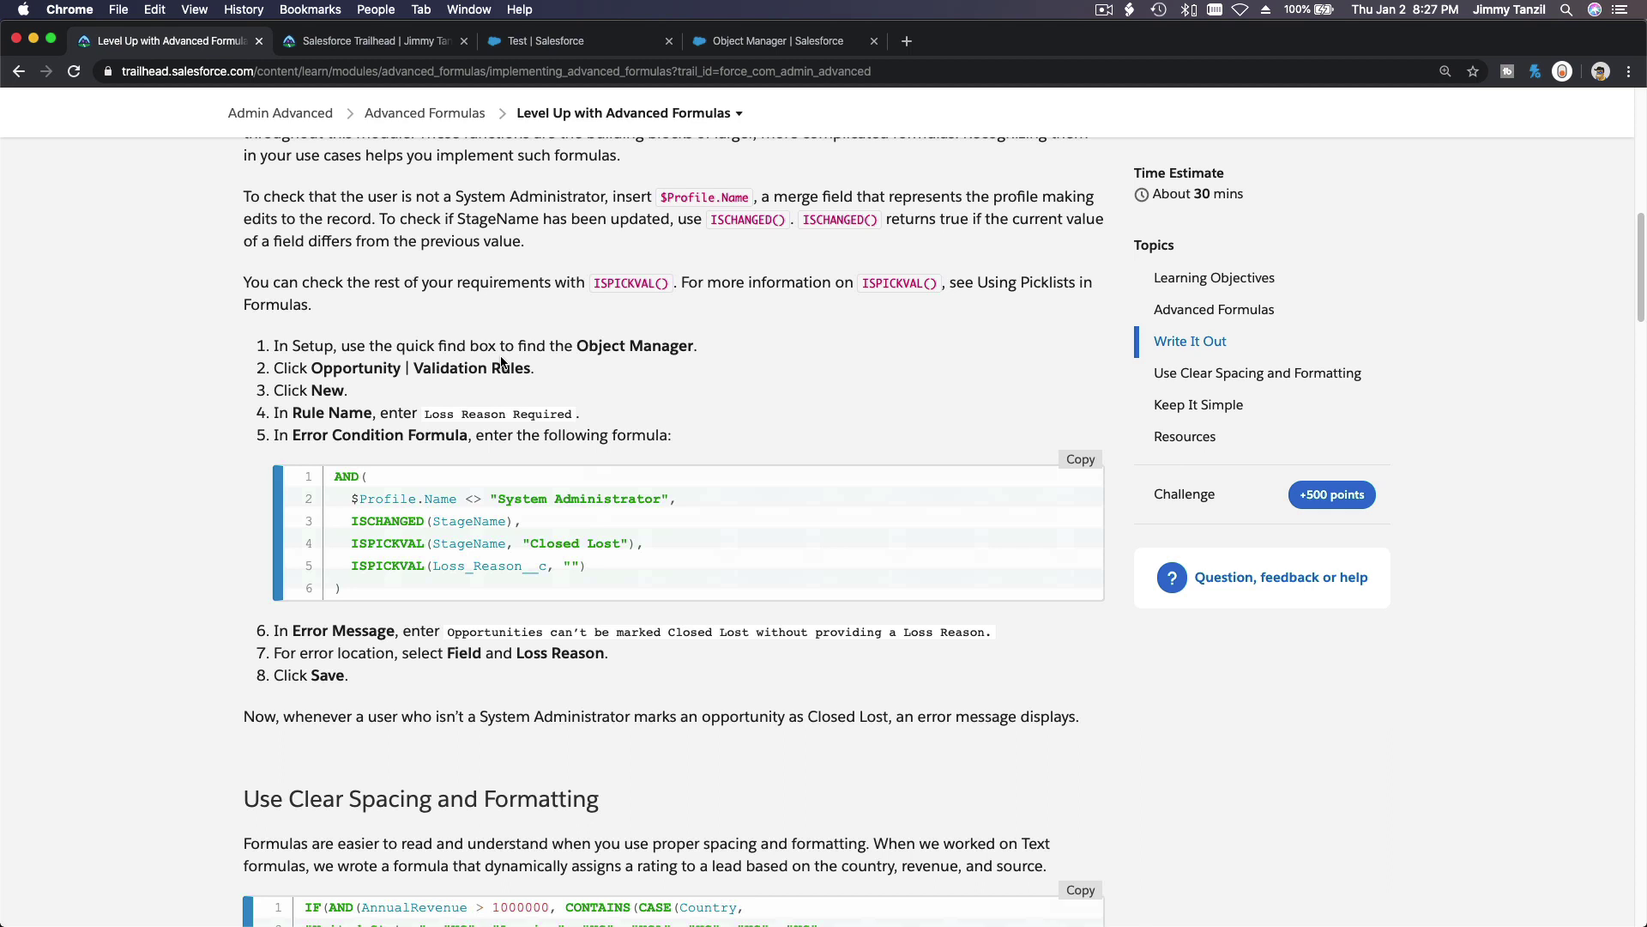
scroll(502, 362, "down", 1)
scroll(501, 359, "down", 1)
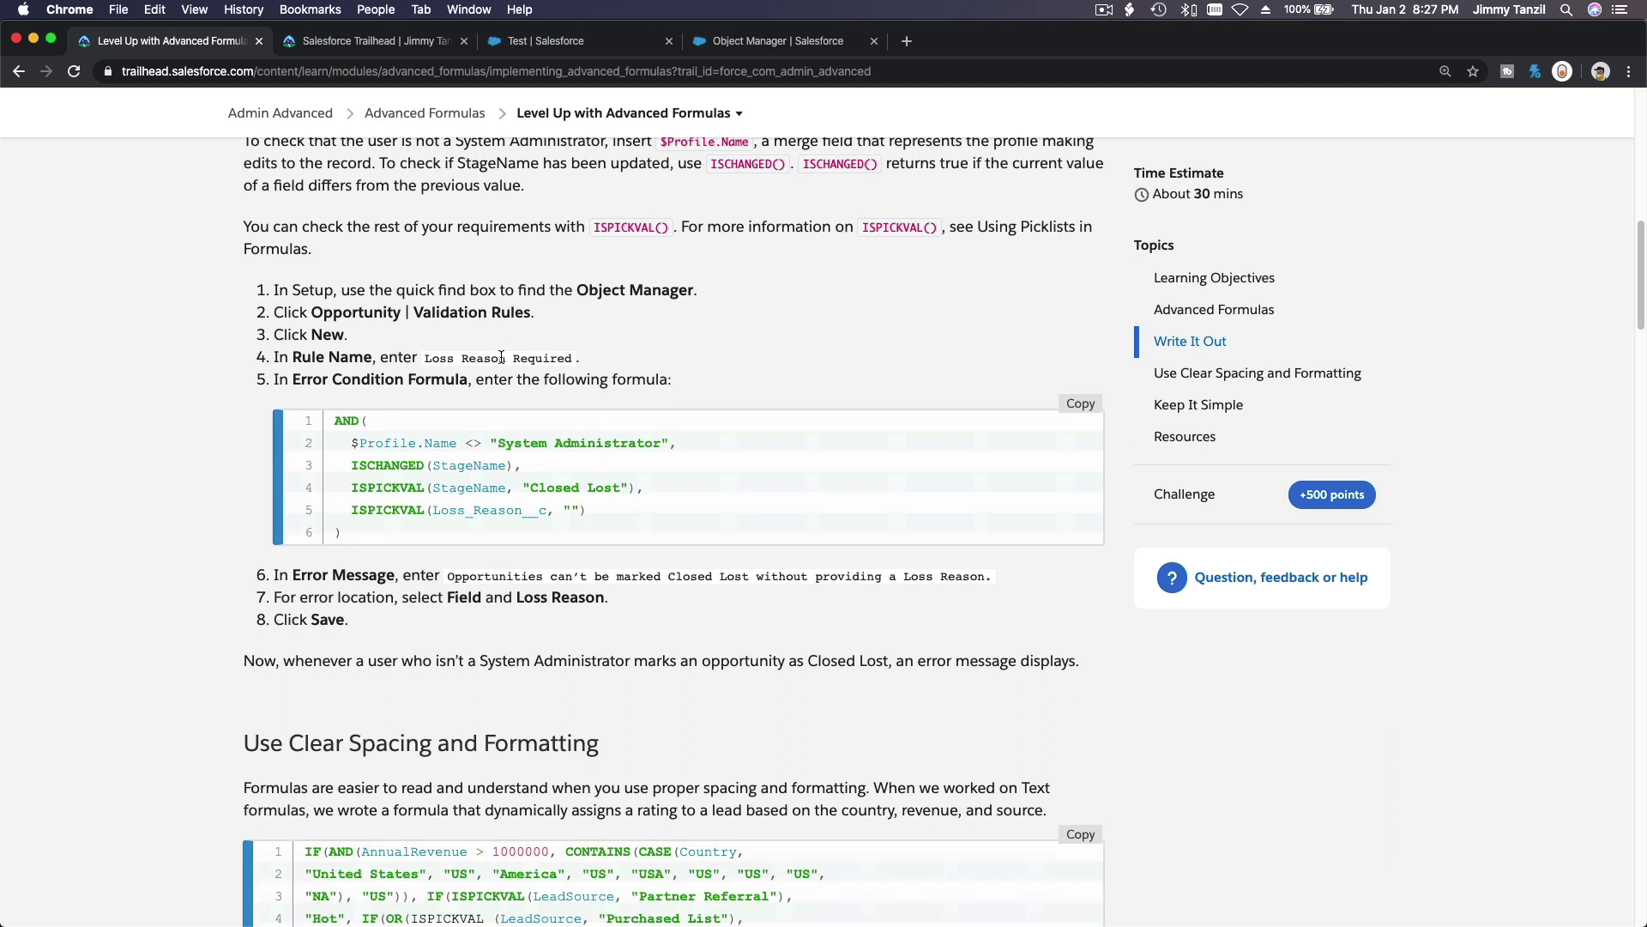
Step: Examine the $Profile.Name condition in the Loss Reason validation formula and compare the formula with its plain-language explanation
left_click_drag(457, 447, 350, 447)
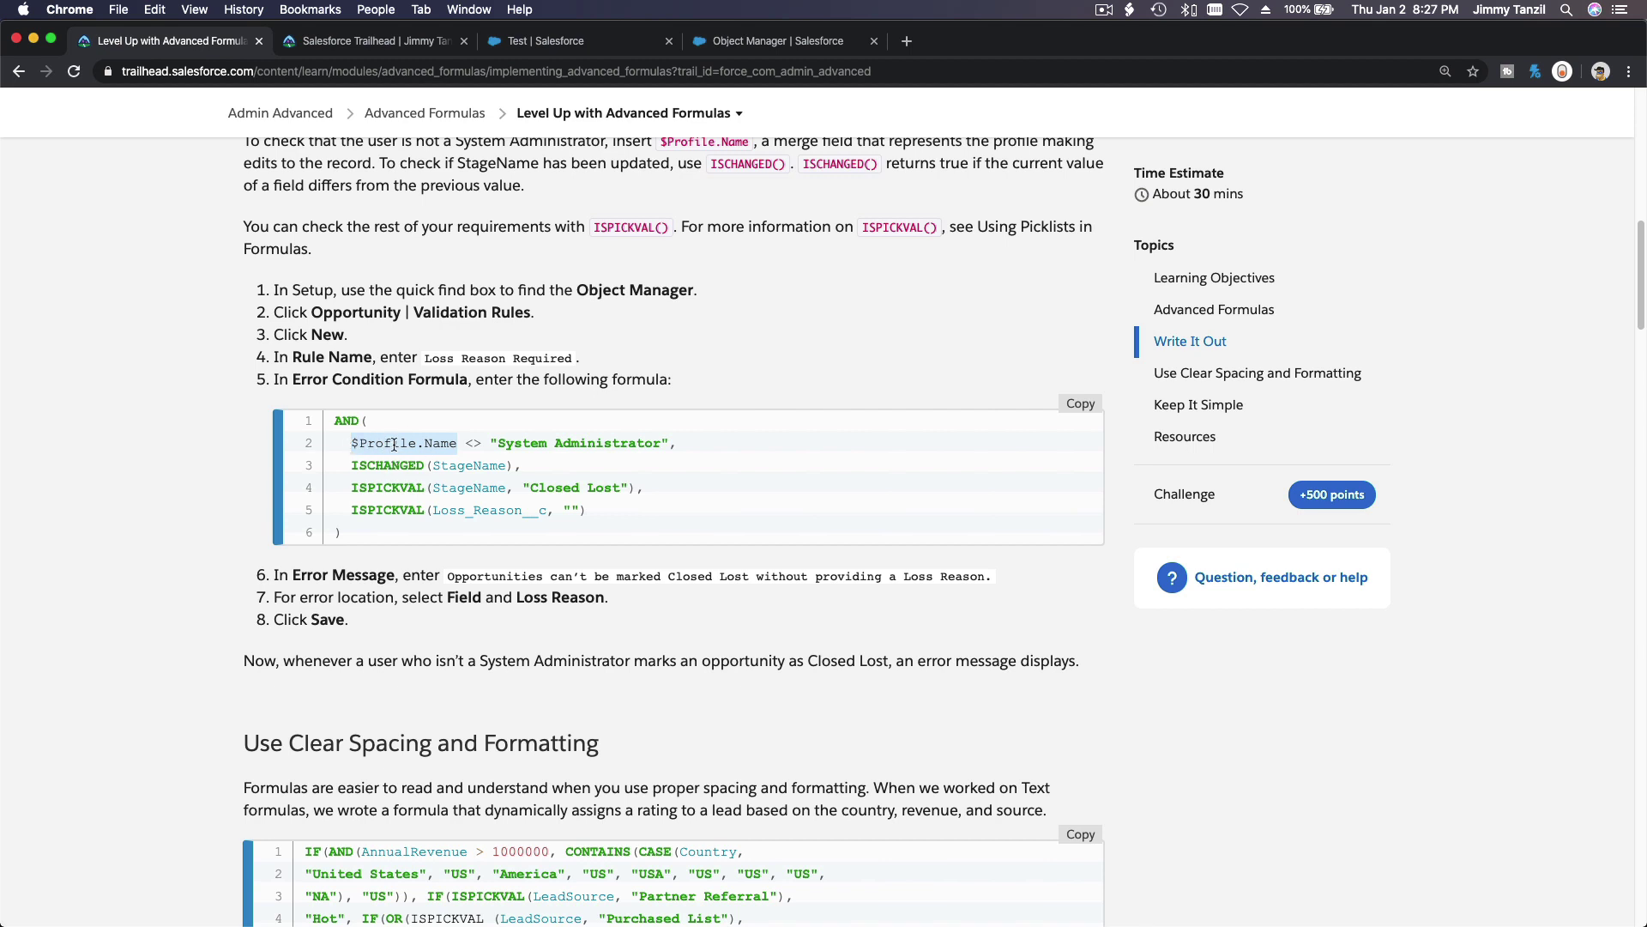
left_click(584, 393)
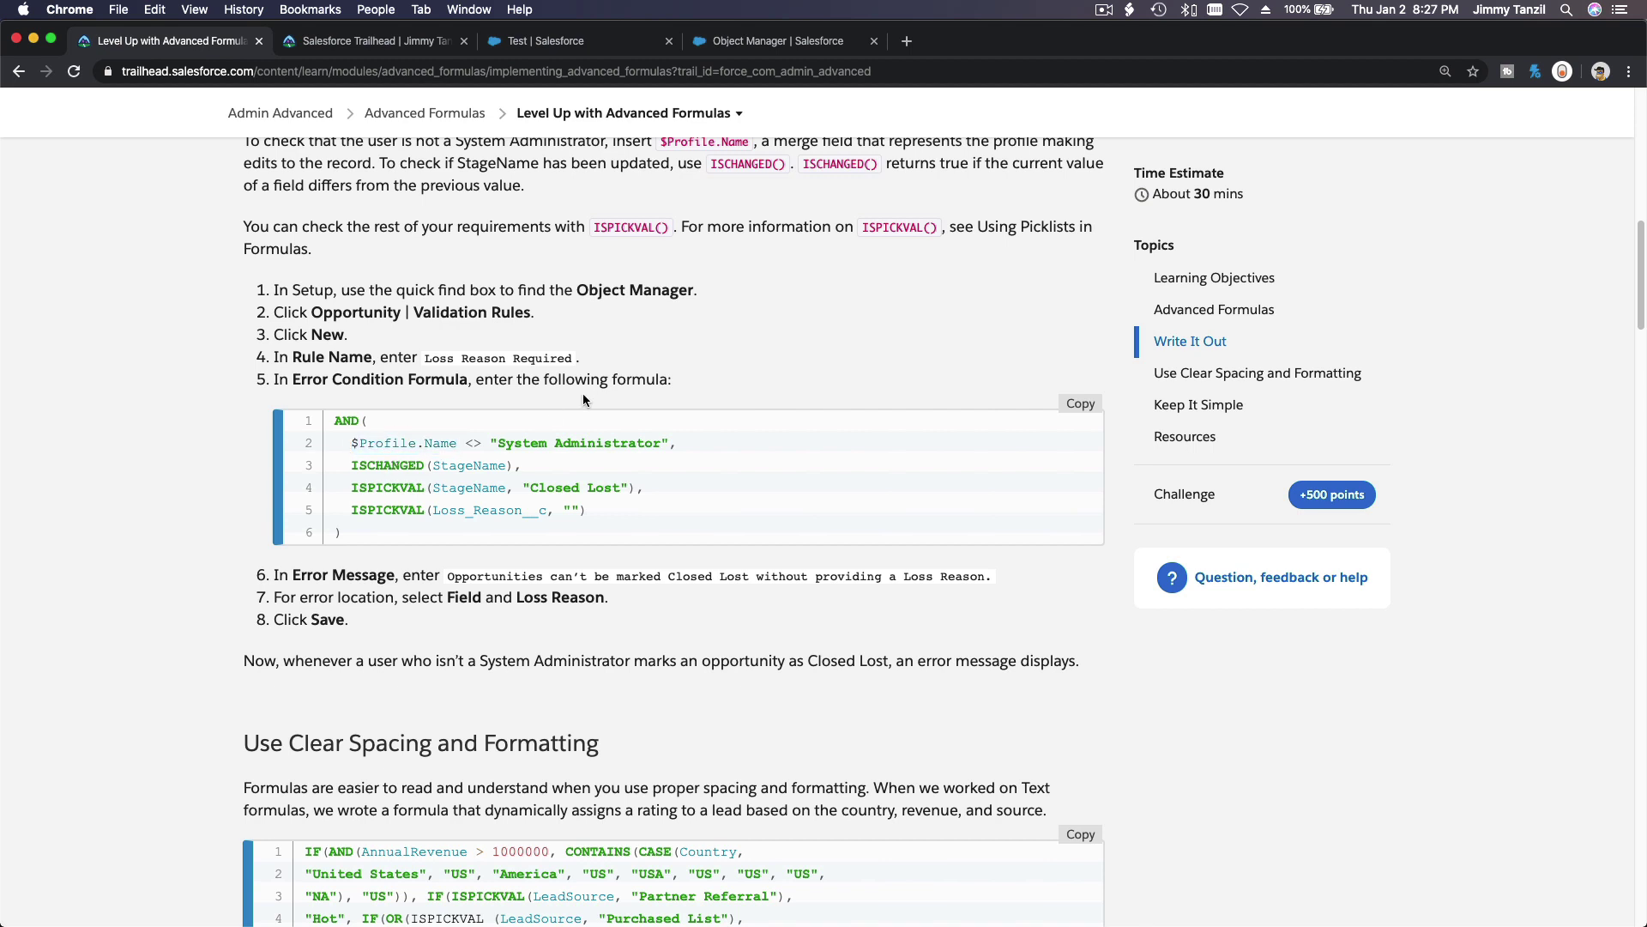
scroll(584, 393, "up", 8)
scroll(583, 400, "up", 5)
scroll(584, 400, "down", 8)
scroll(583, 400, "down", 5)
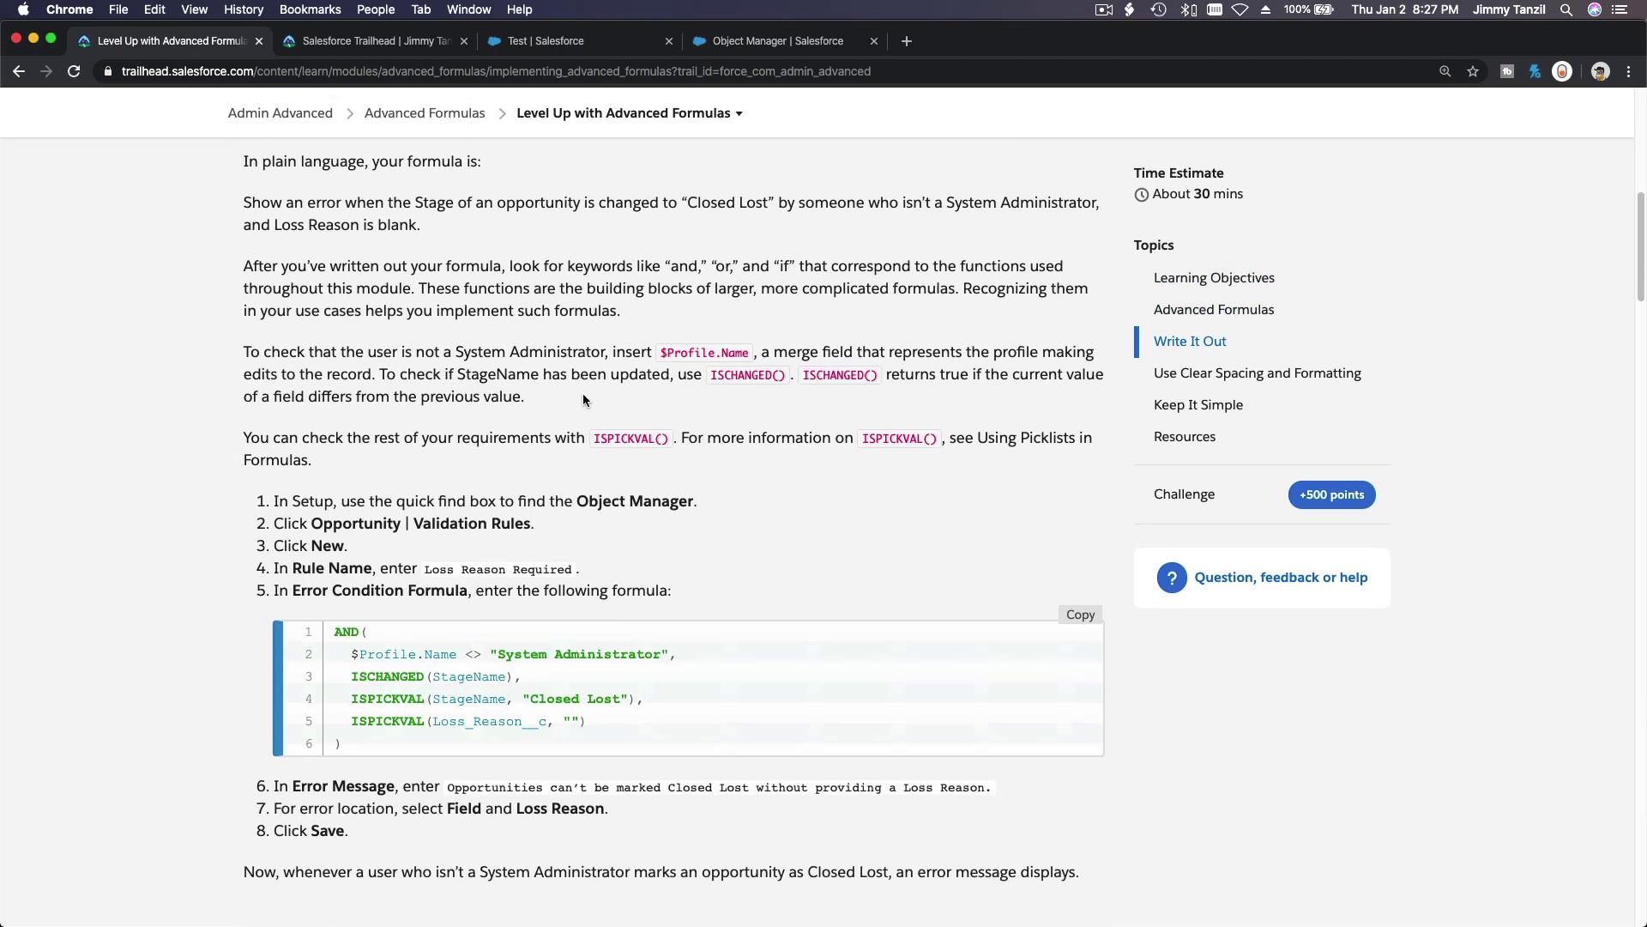
scroll(584, 399, "down", 3)
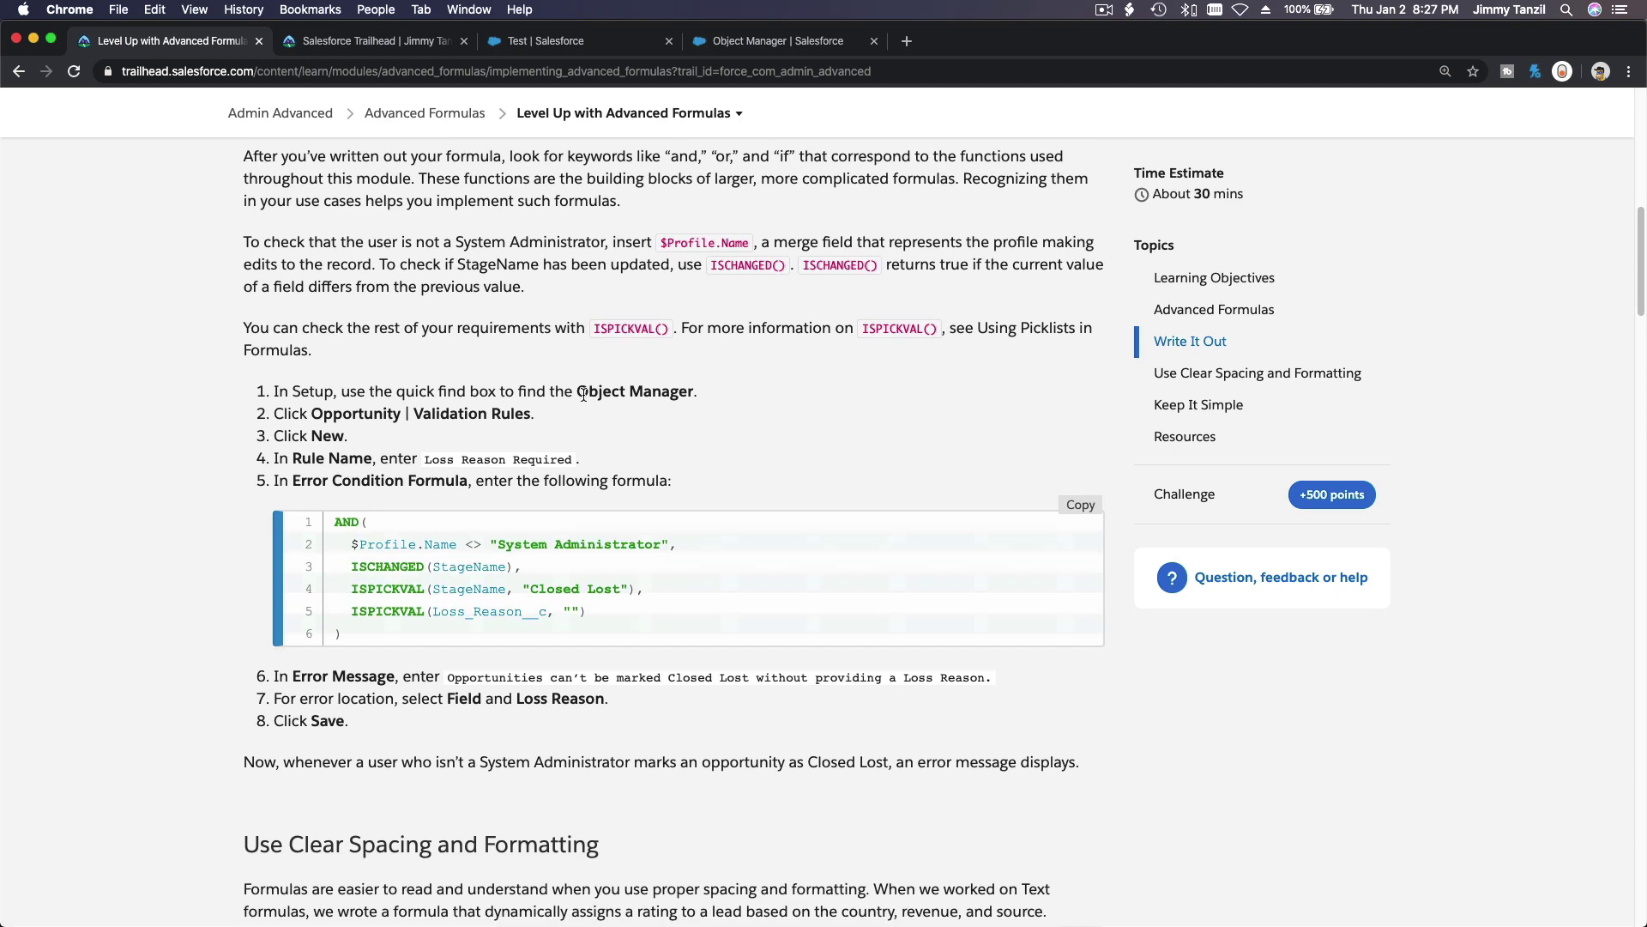
Step: Review the Use Clear Spacing and Formatting section, comparing the unformatted, indented and logical-operator versions of the lead rating formula
scroll(583, 399, "down", 10)
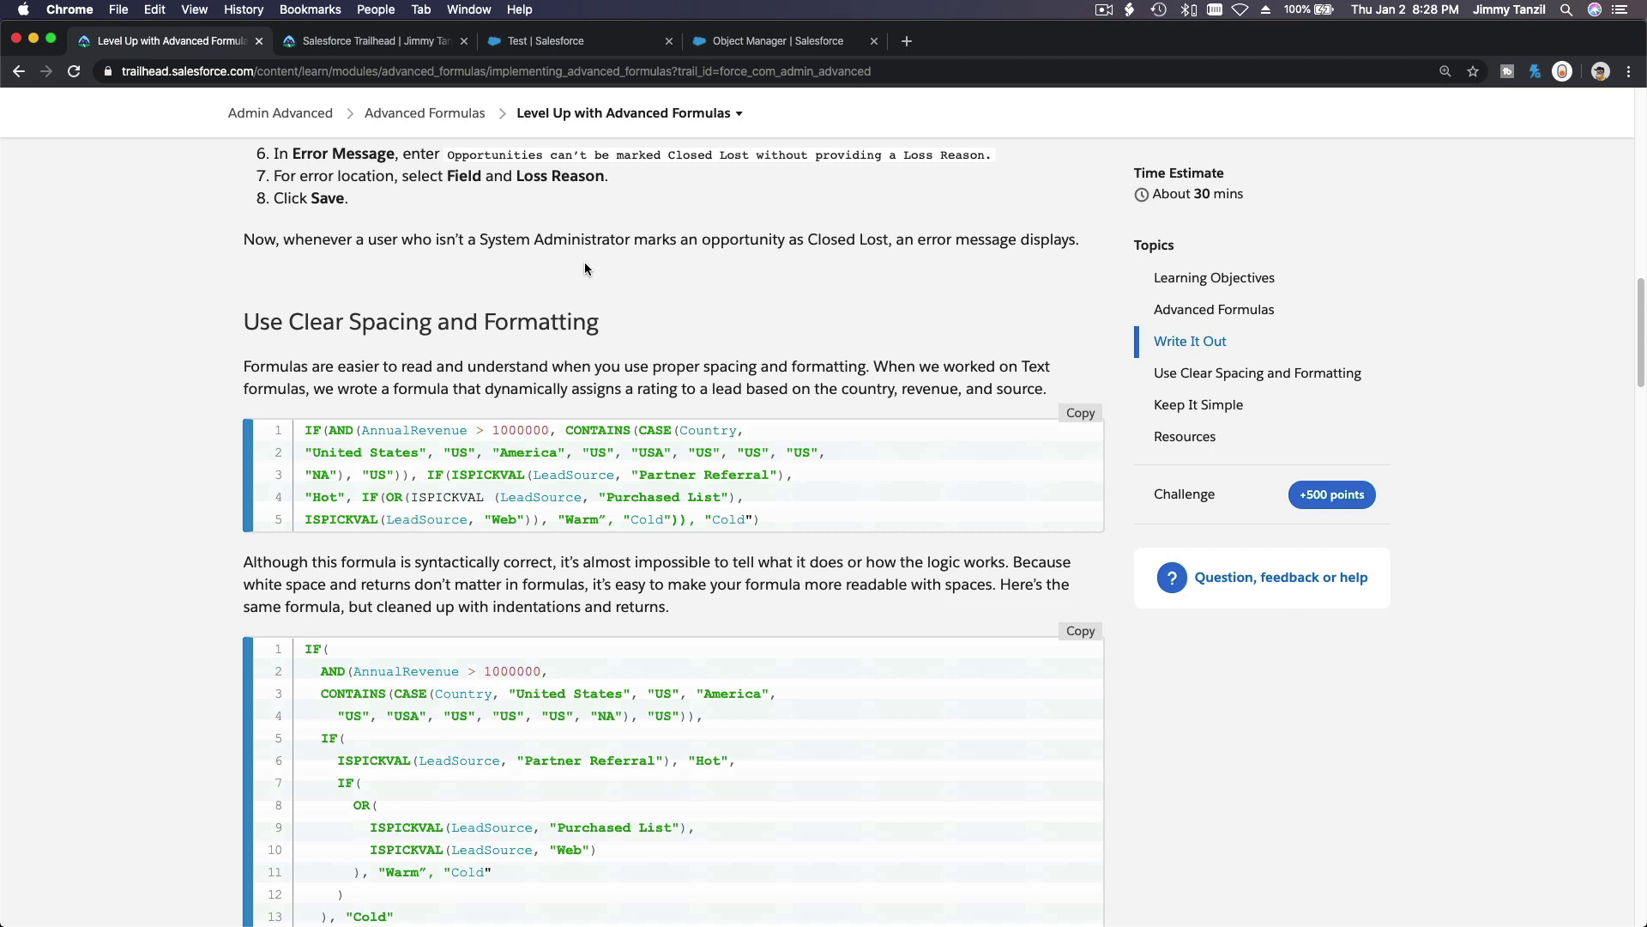
scroll(584, 266, "down", 2)
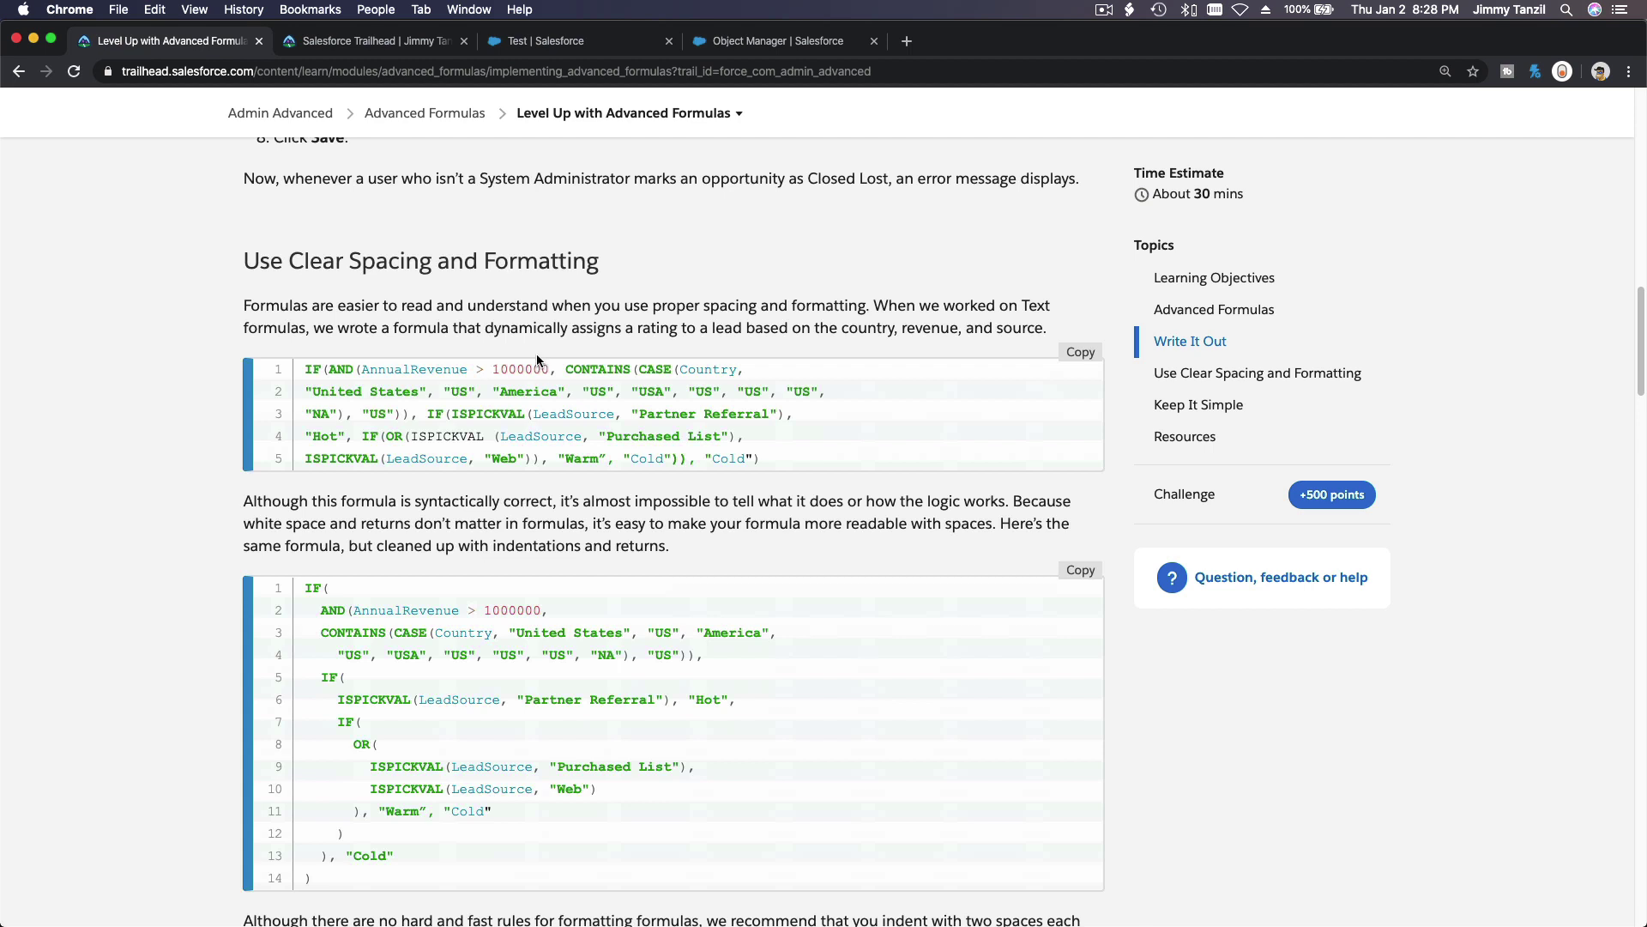
scroll(518, 318, "down", 1)
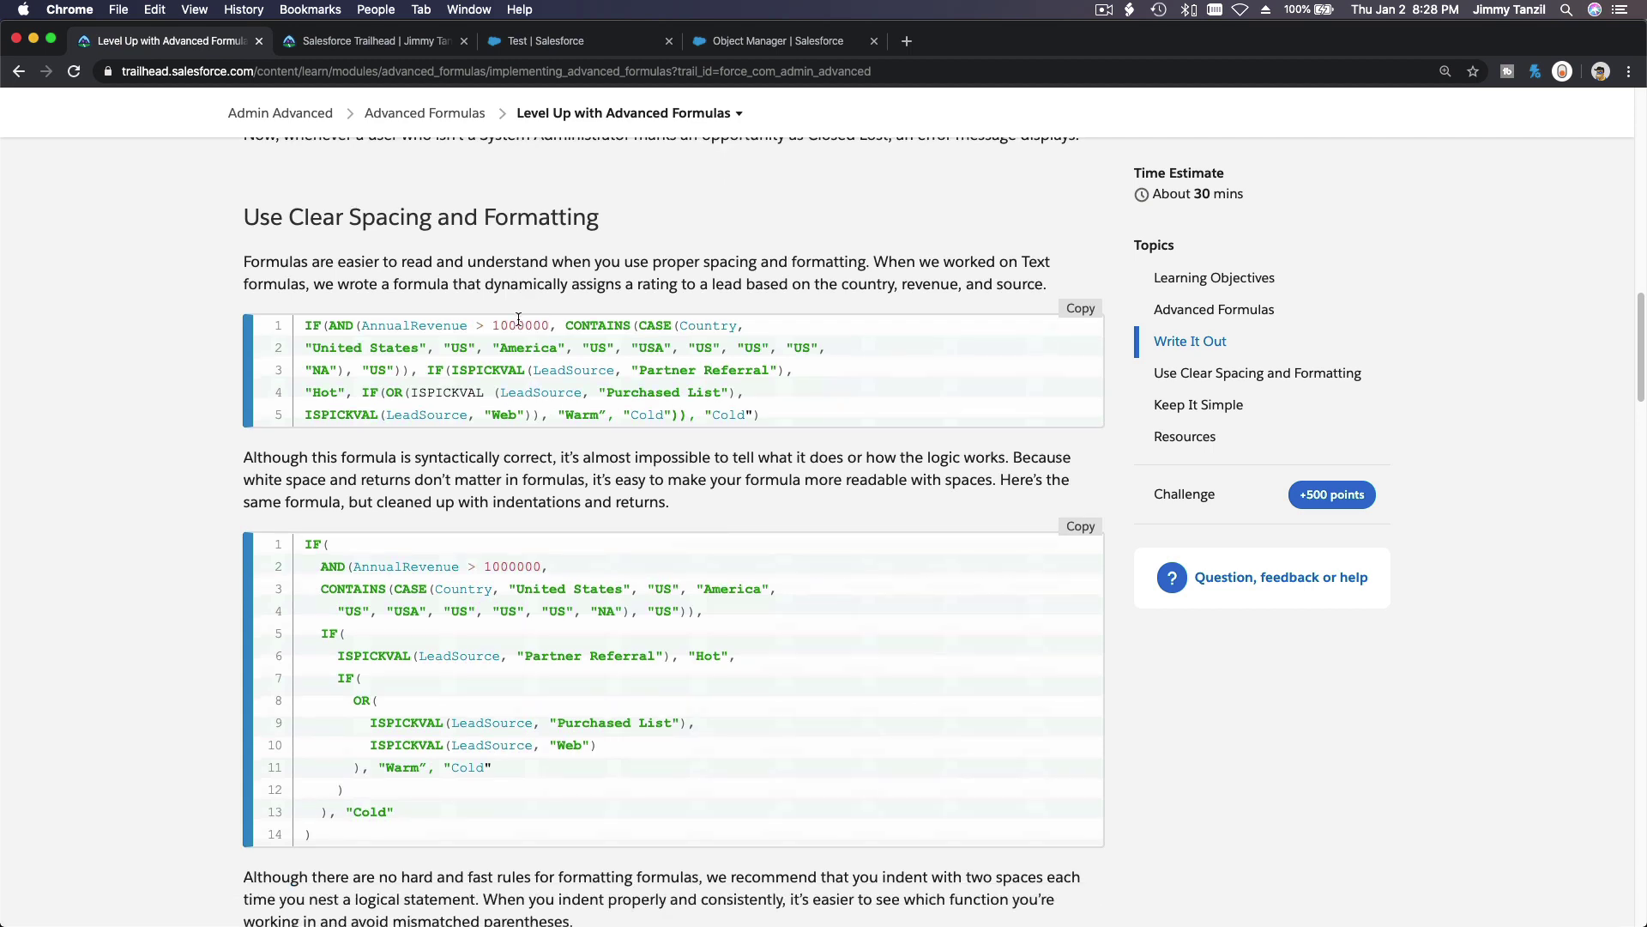
triple_click(444, 224)
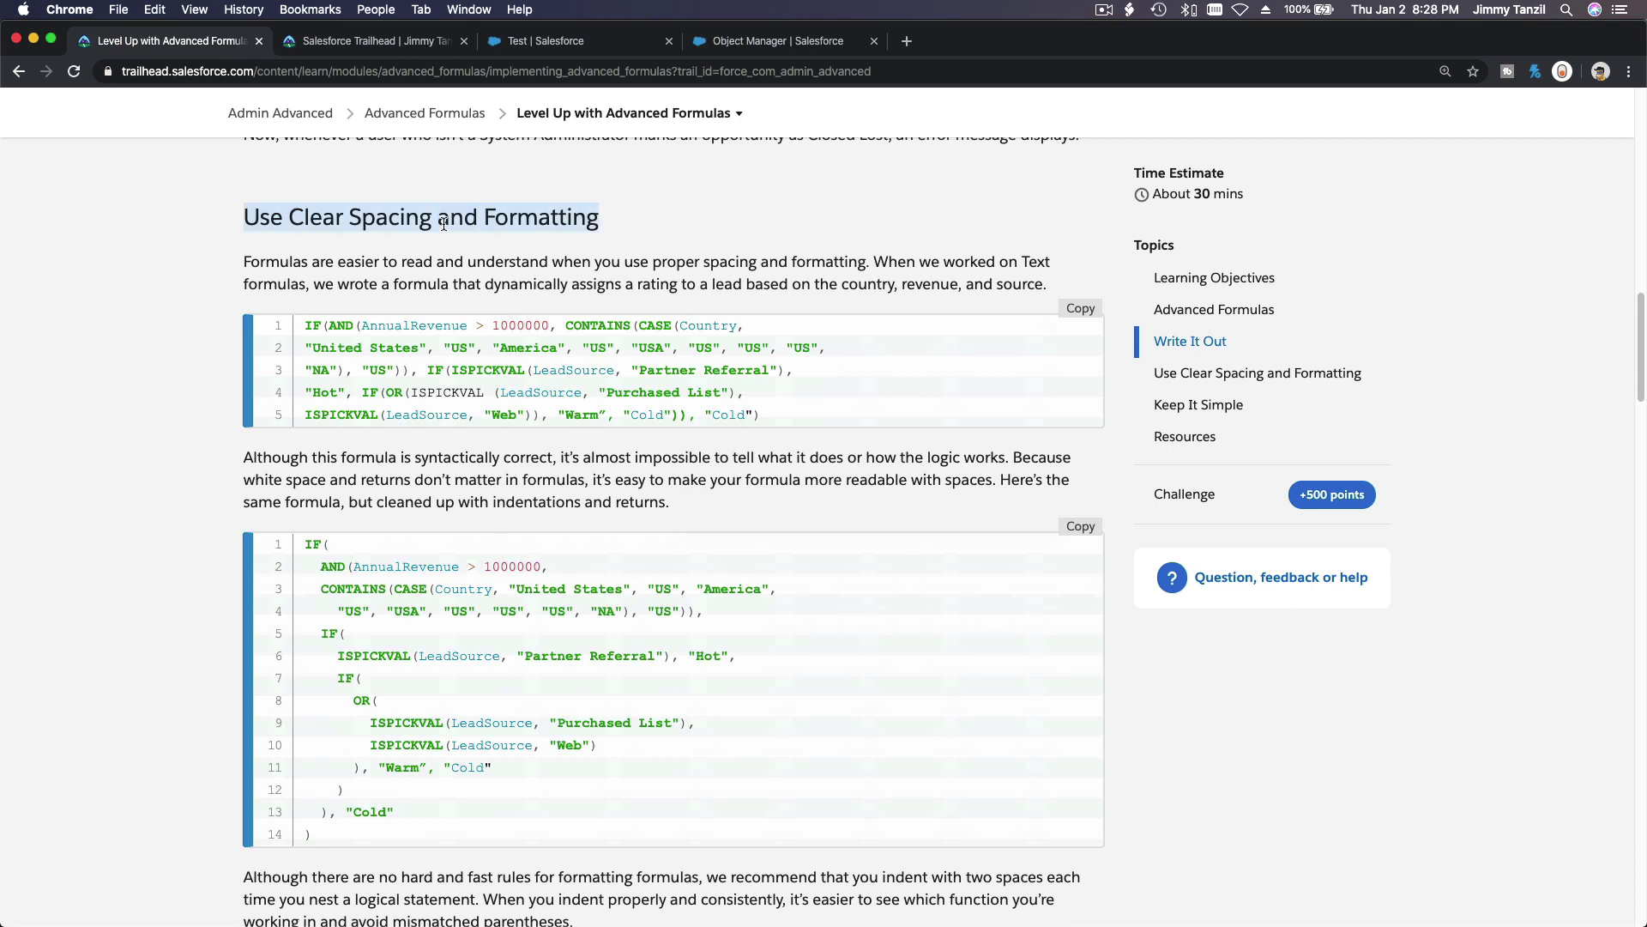
scroll(503, 407, "down", 5)
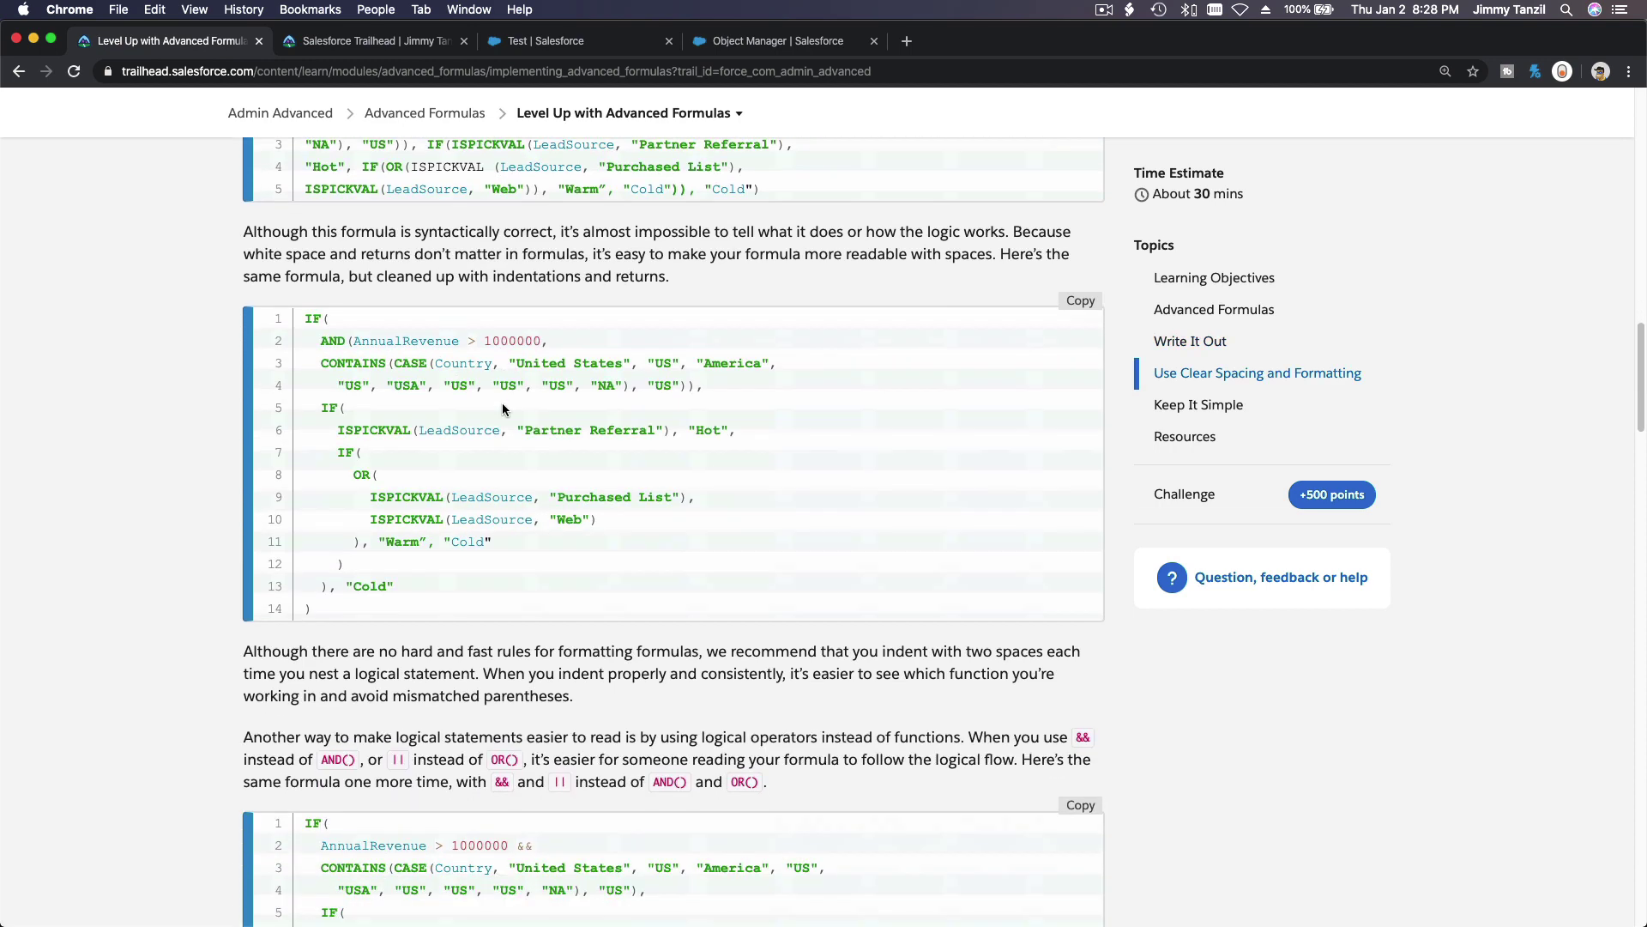
scroll(527, 489, "down", 3)
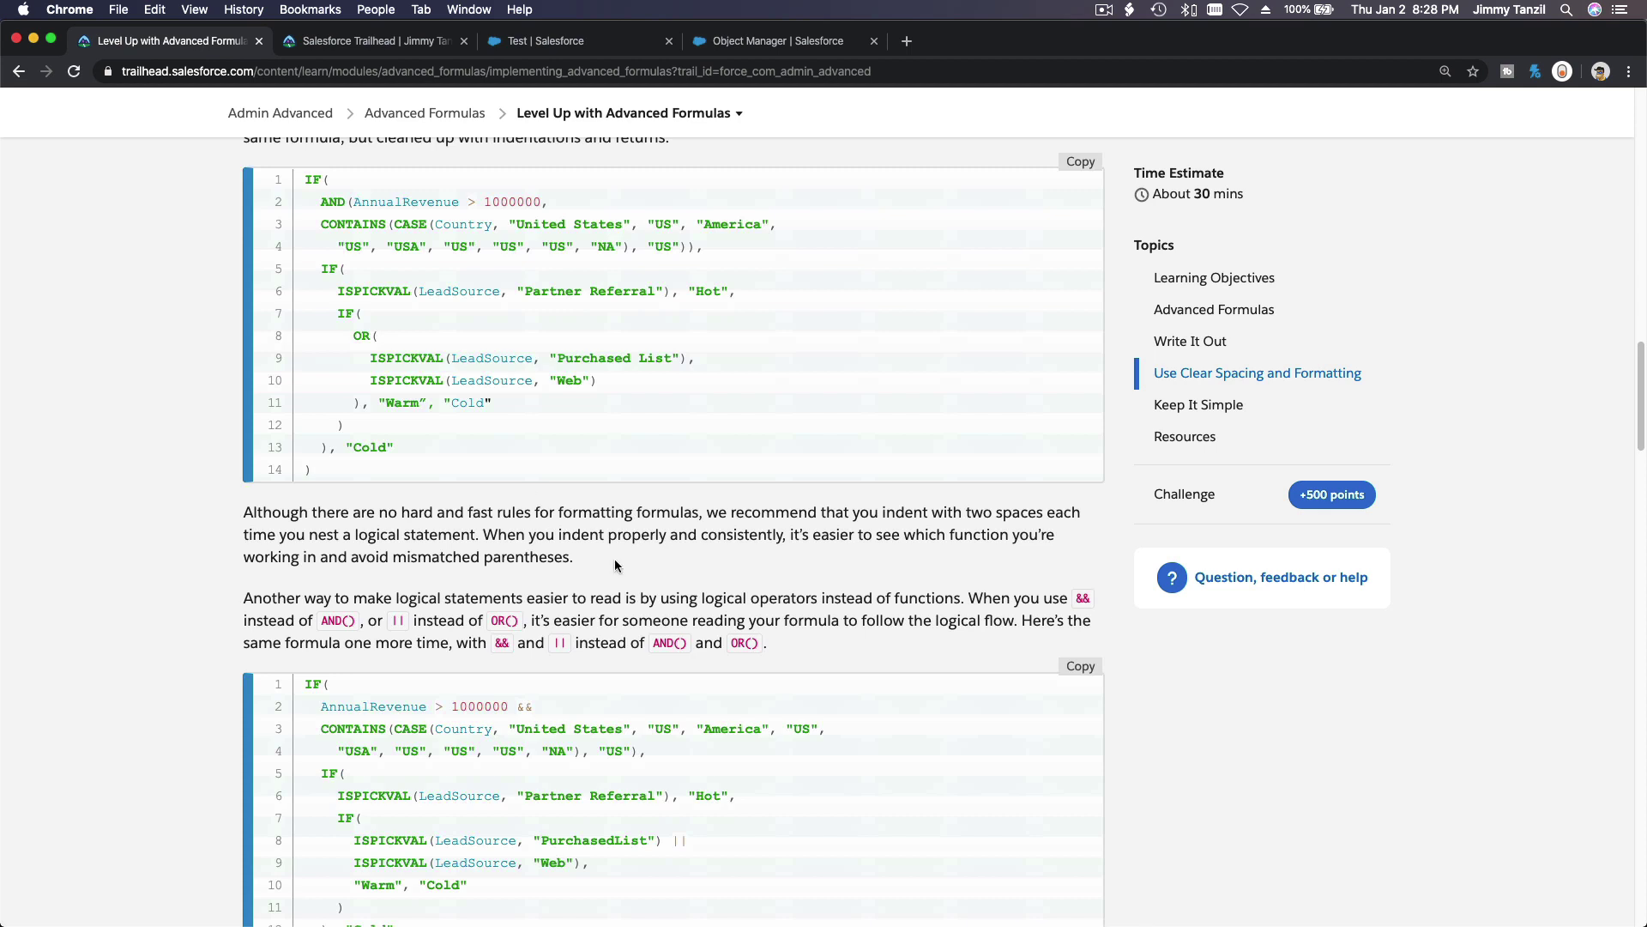
scroll(615, 558, "down", 4)
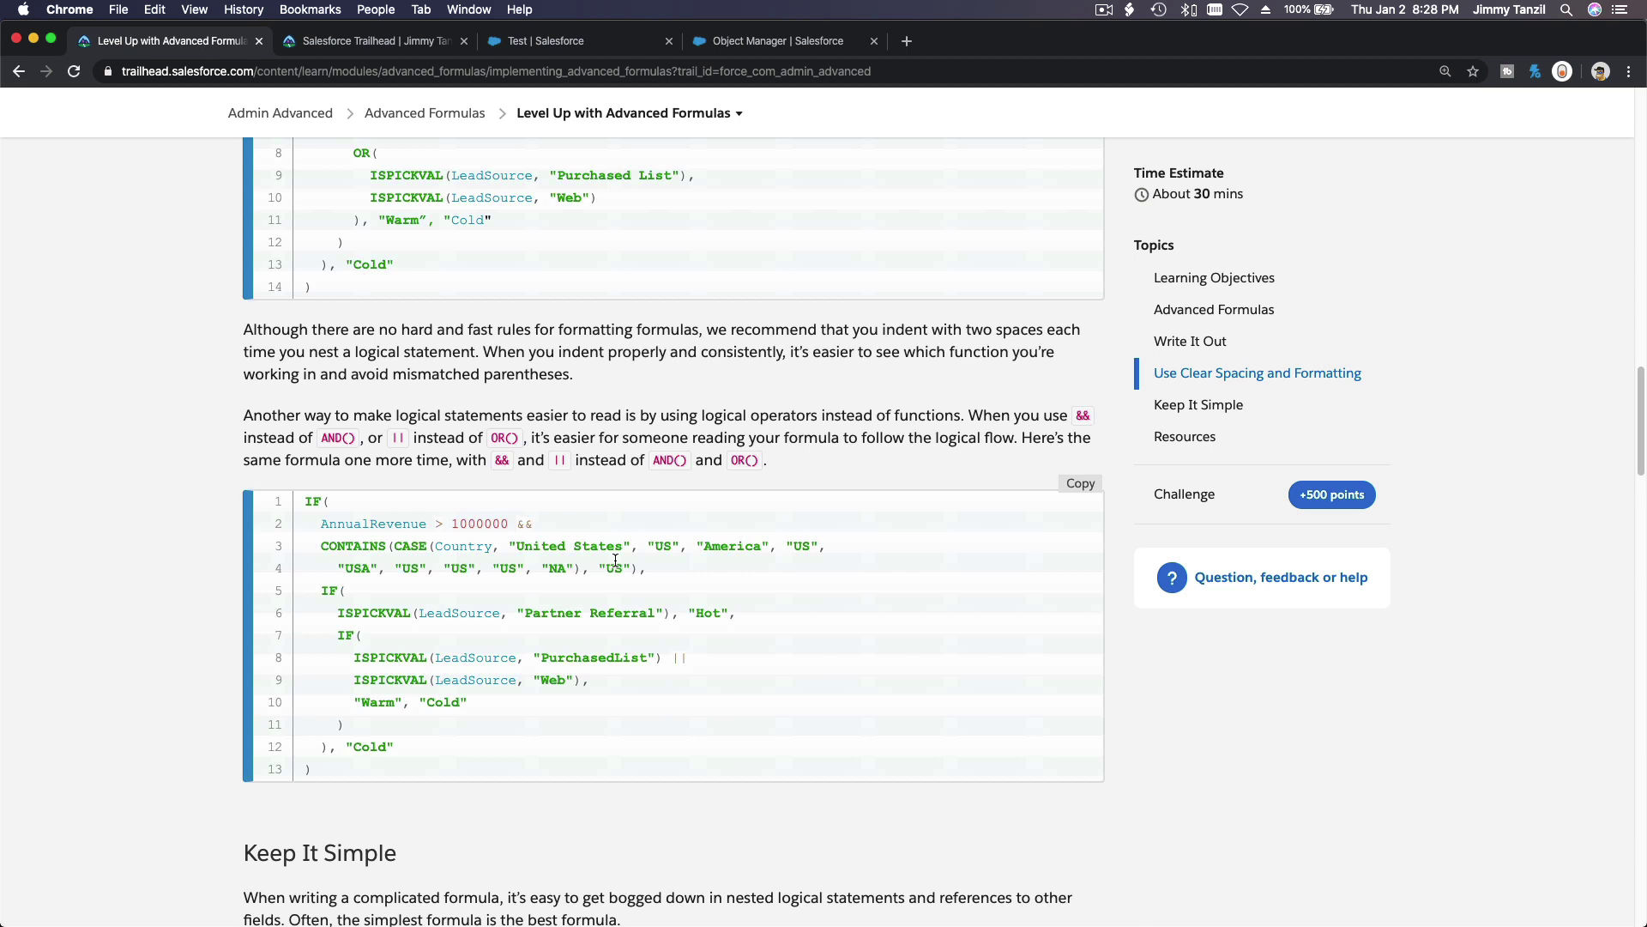
Step: Examine the Keep It Simple section and its long validation formula checking whether Close Date is in the current month
scroll(614, 559, "down", 8)
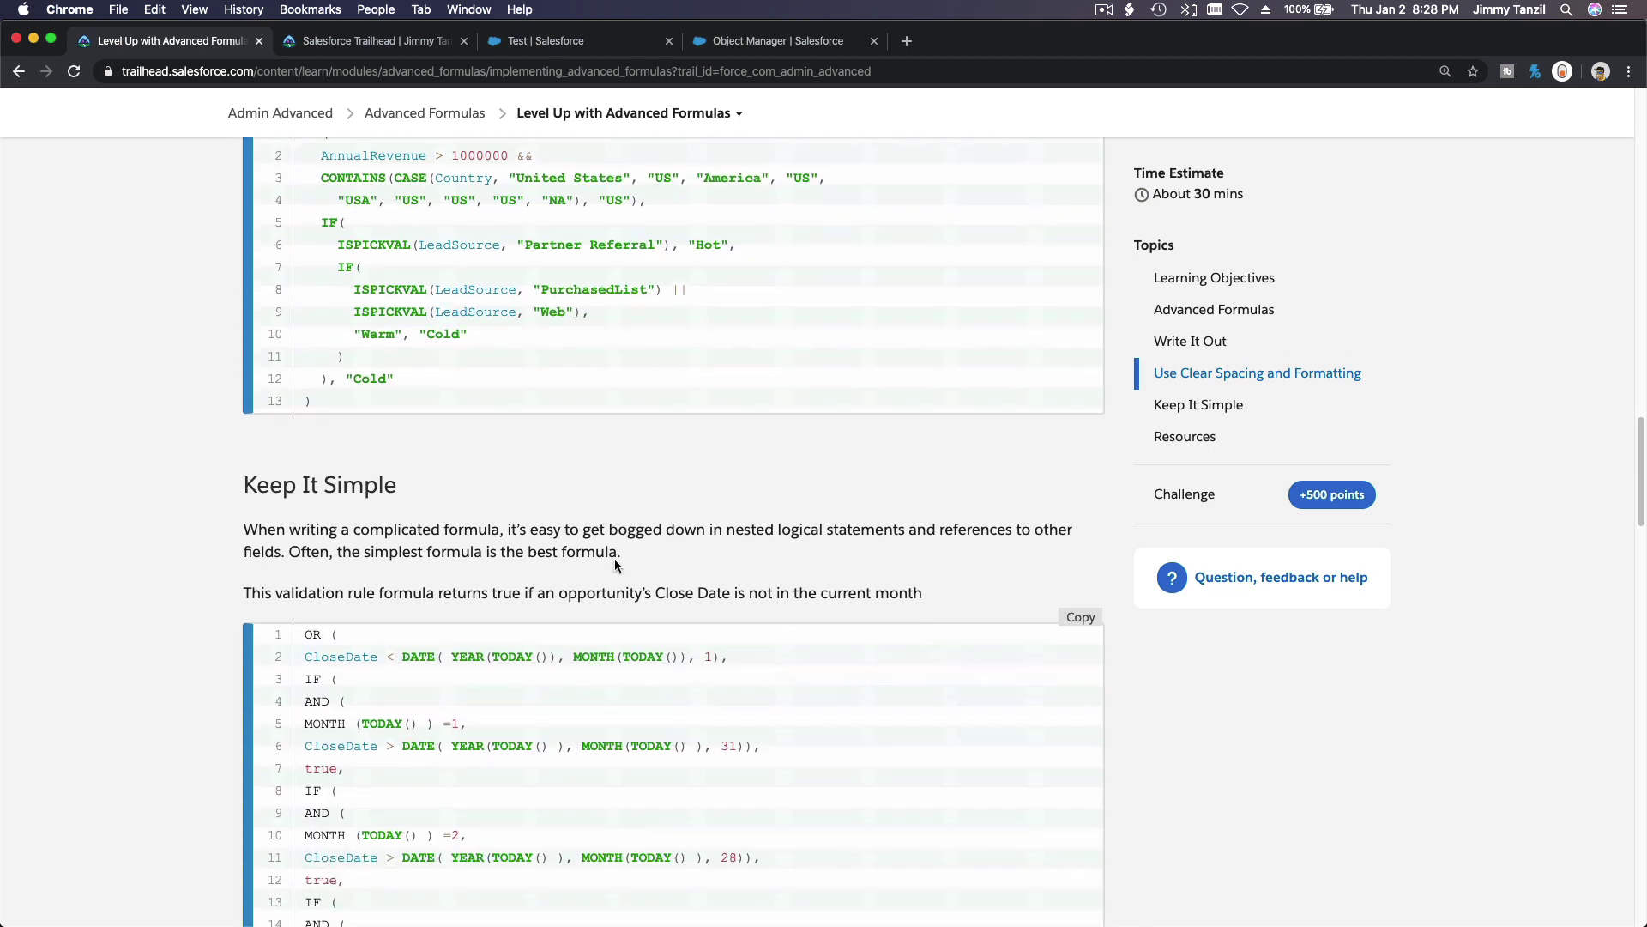
scroll(614, 559, "down", 1)
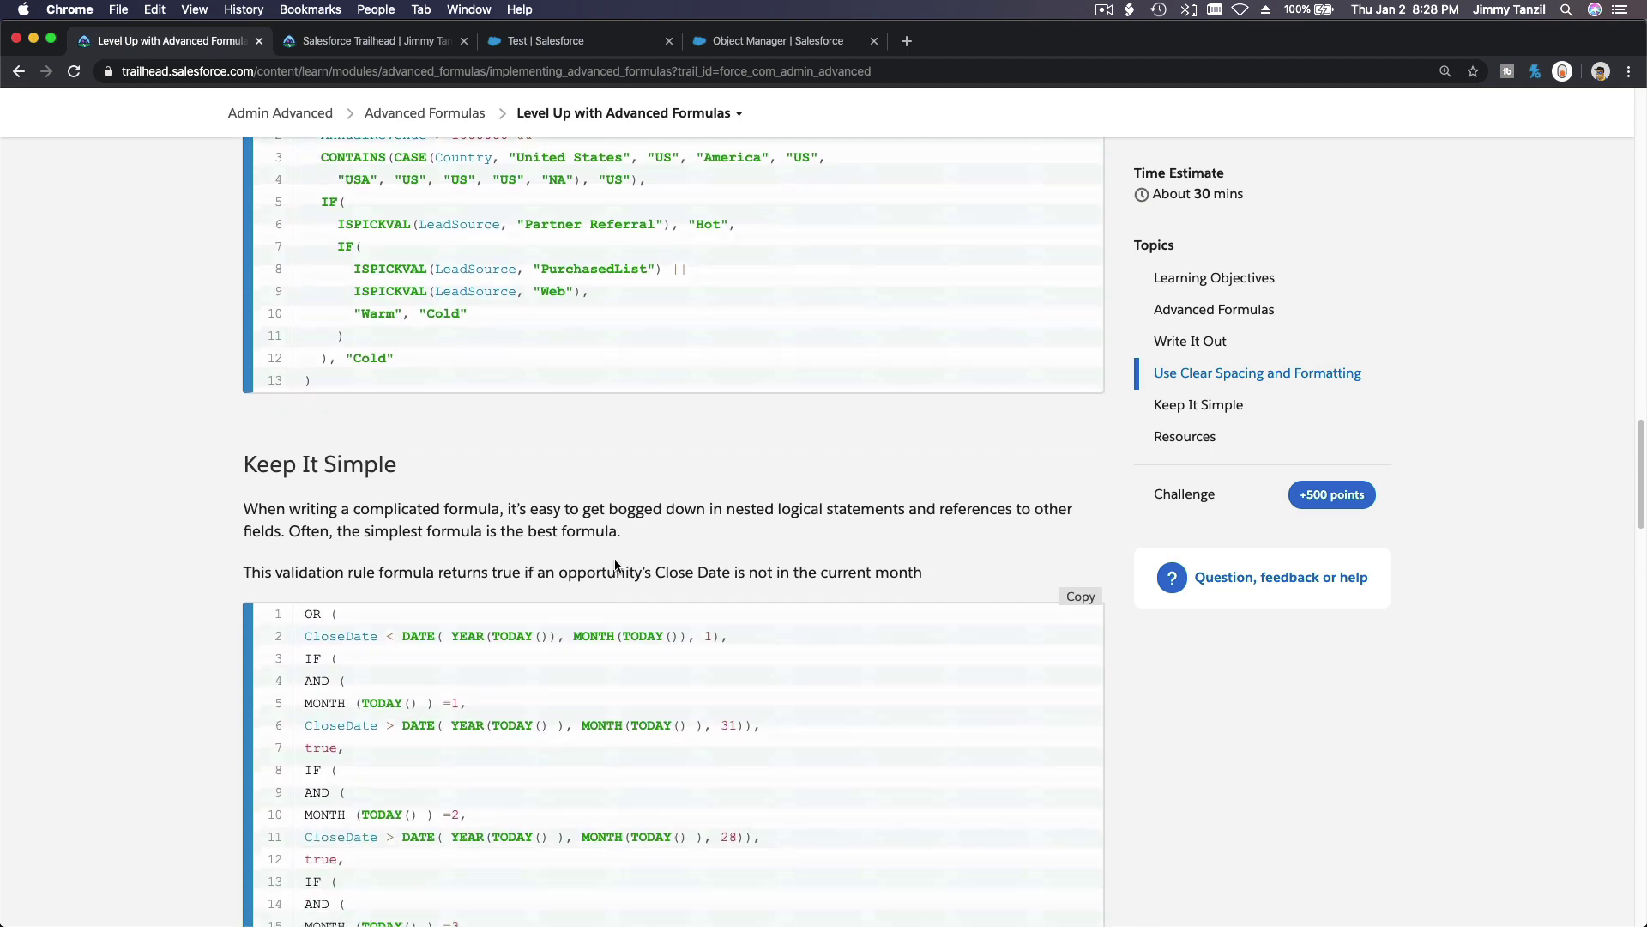
triple_click(344, 465)
scroll(420, 493, "down", 3)
scroll(420, 492, "down", 3)
left_click_drag(307, 359, 343, 491)
scroll(381, 528, "down", 2)
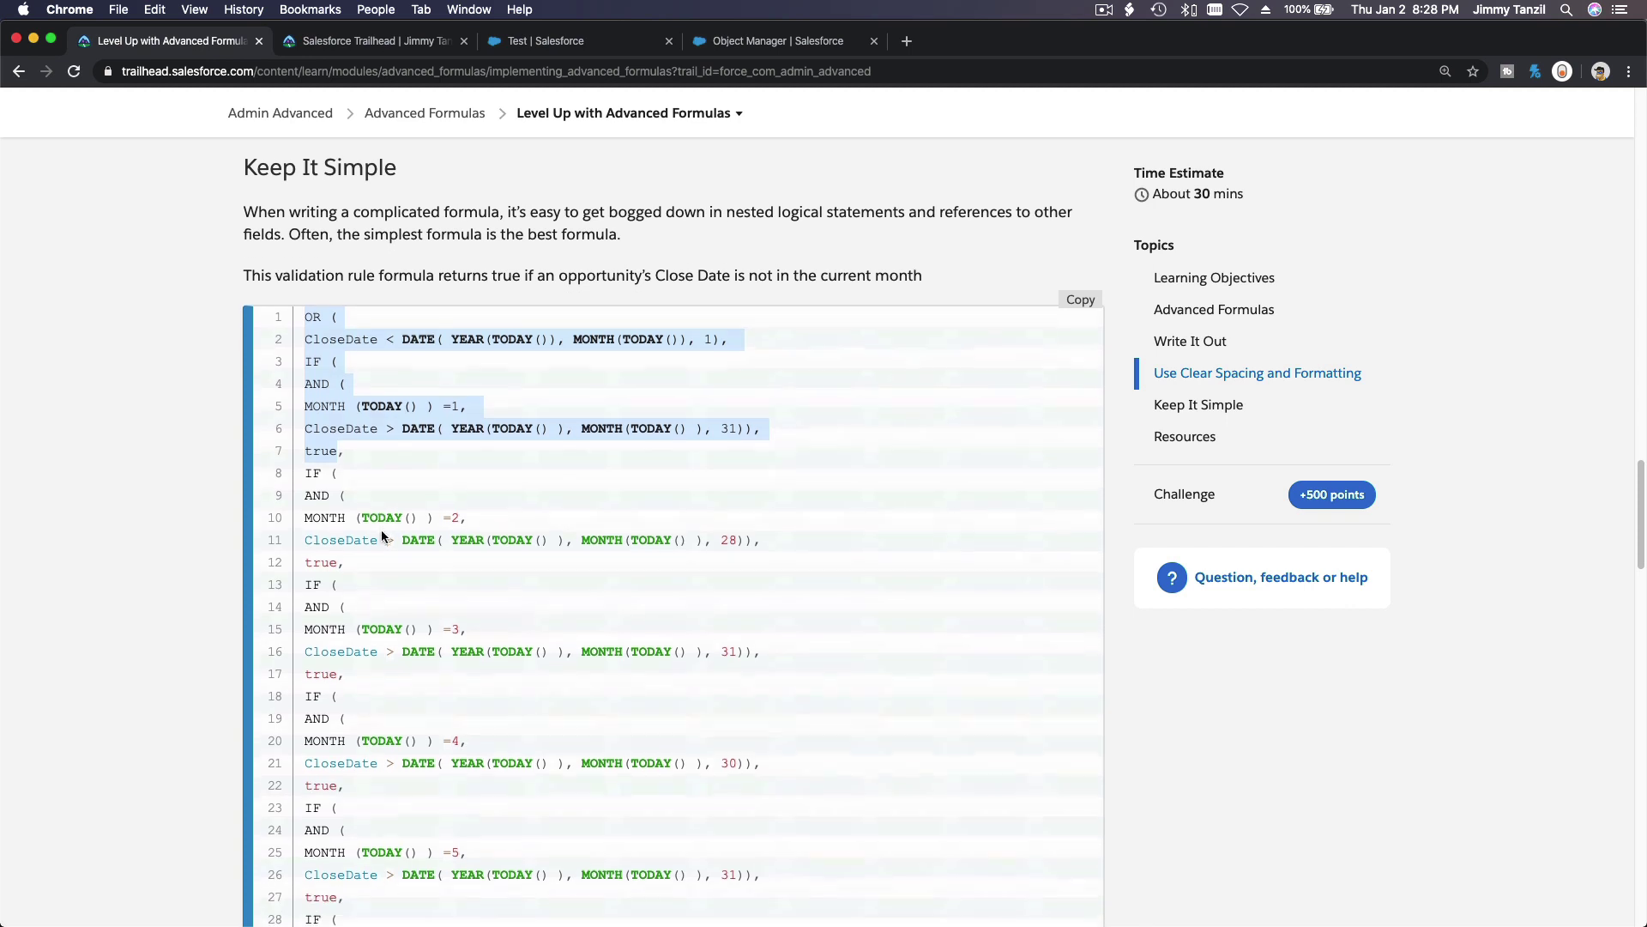
scroll(382, 534, "down", 1)
scroll(382, 536, "down", 1)
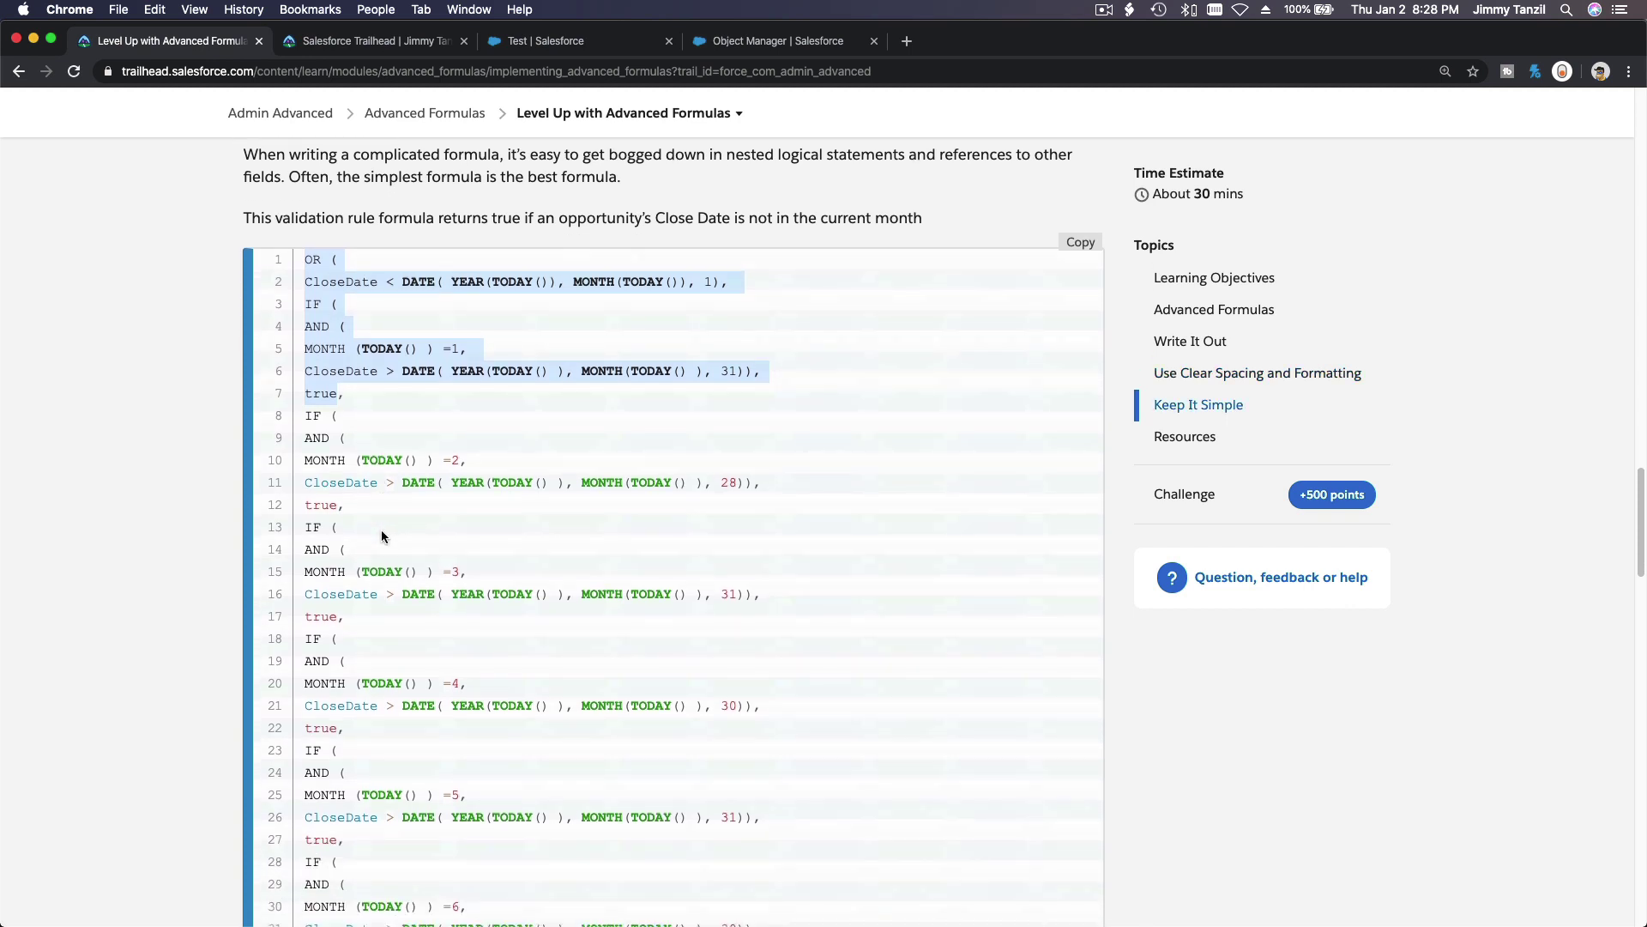
scroll(382, 533, "down", 10)
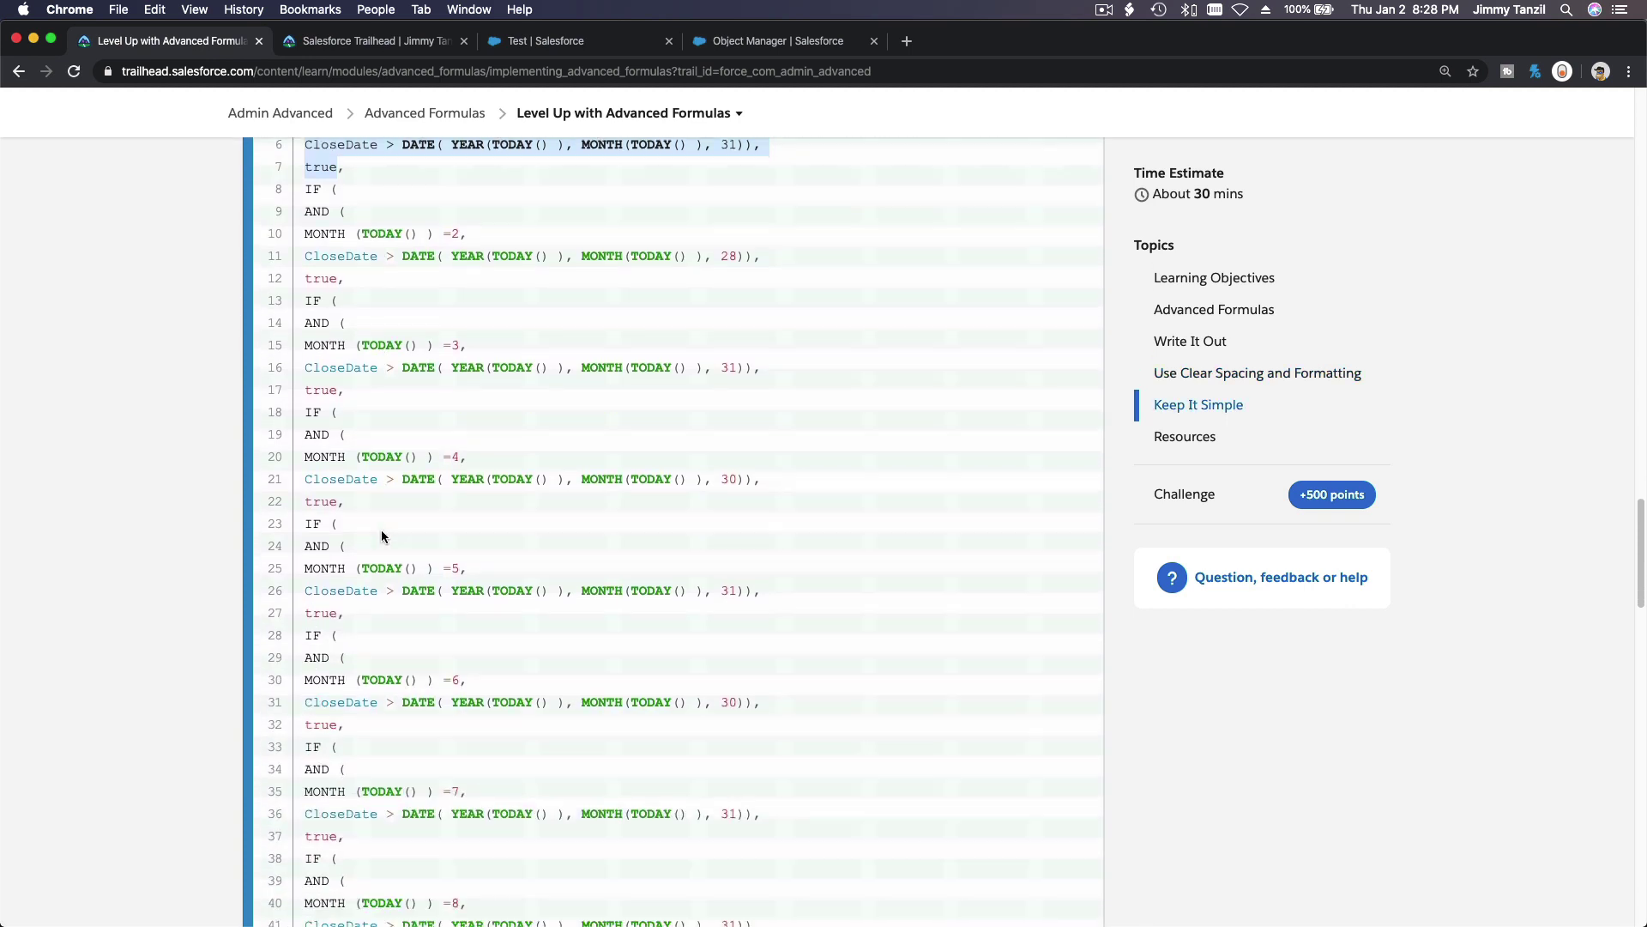
scroll(382, 536, "down", 20)
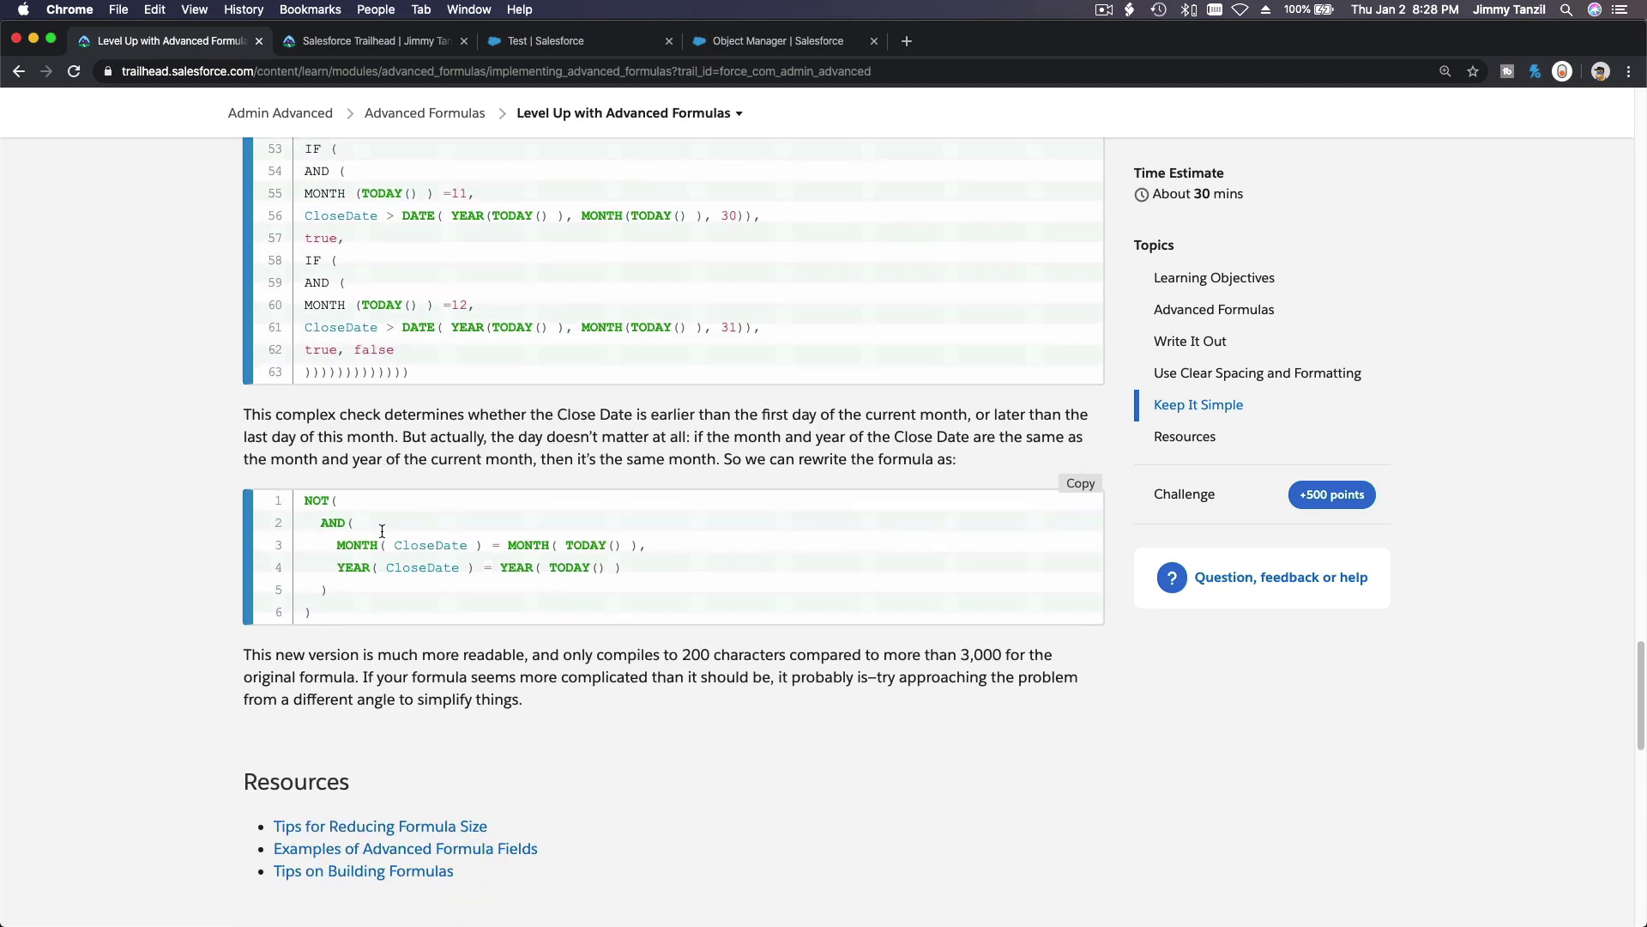
Step: Compare the rewritten NOT/AND Close Date formula with the long original version above it
left_click_drag(301, 401, 327, 513)
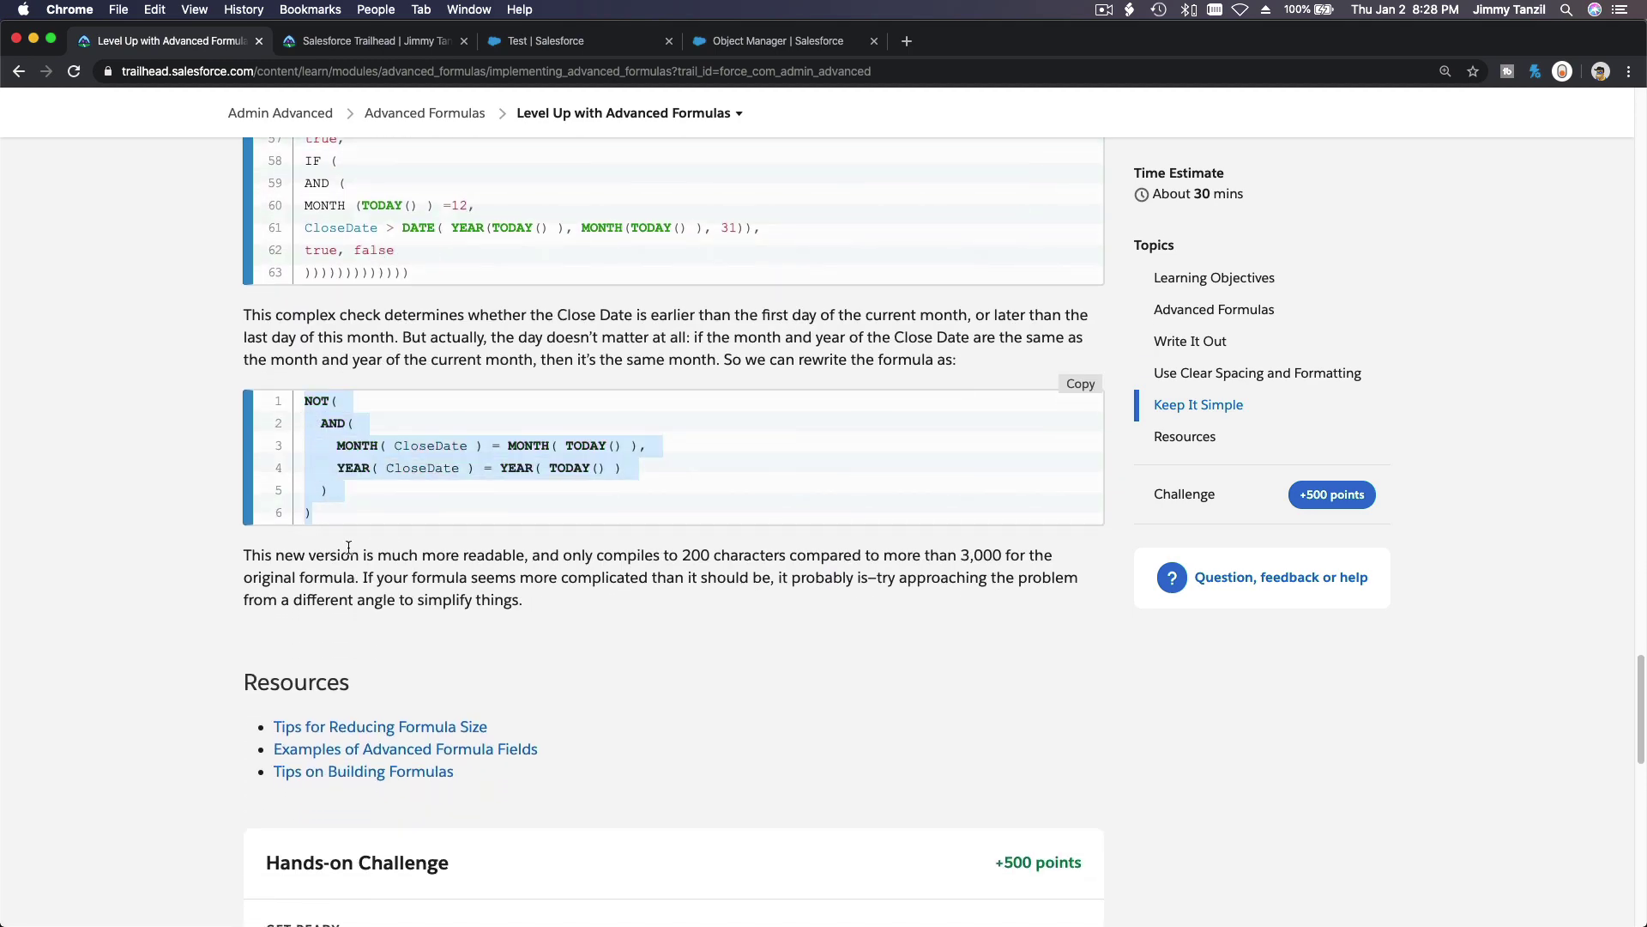
left_click(395, 593)
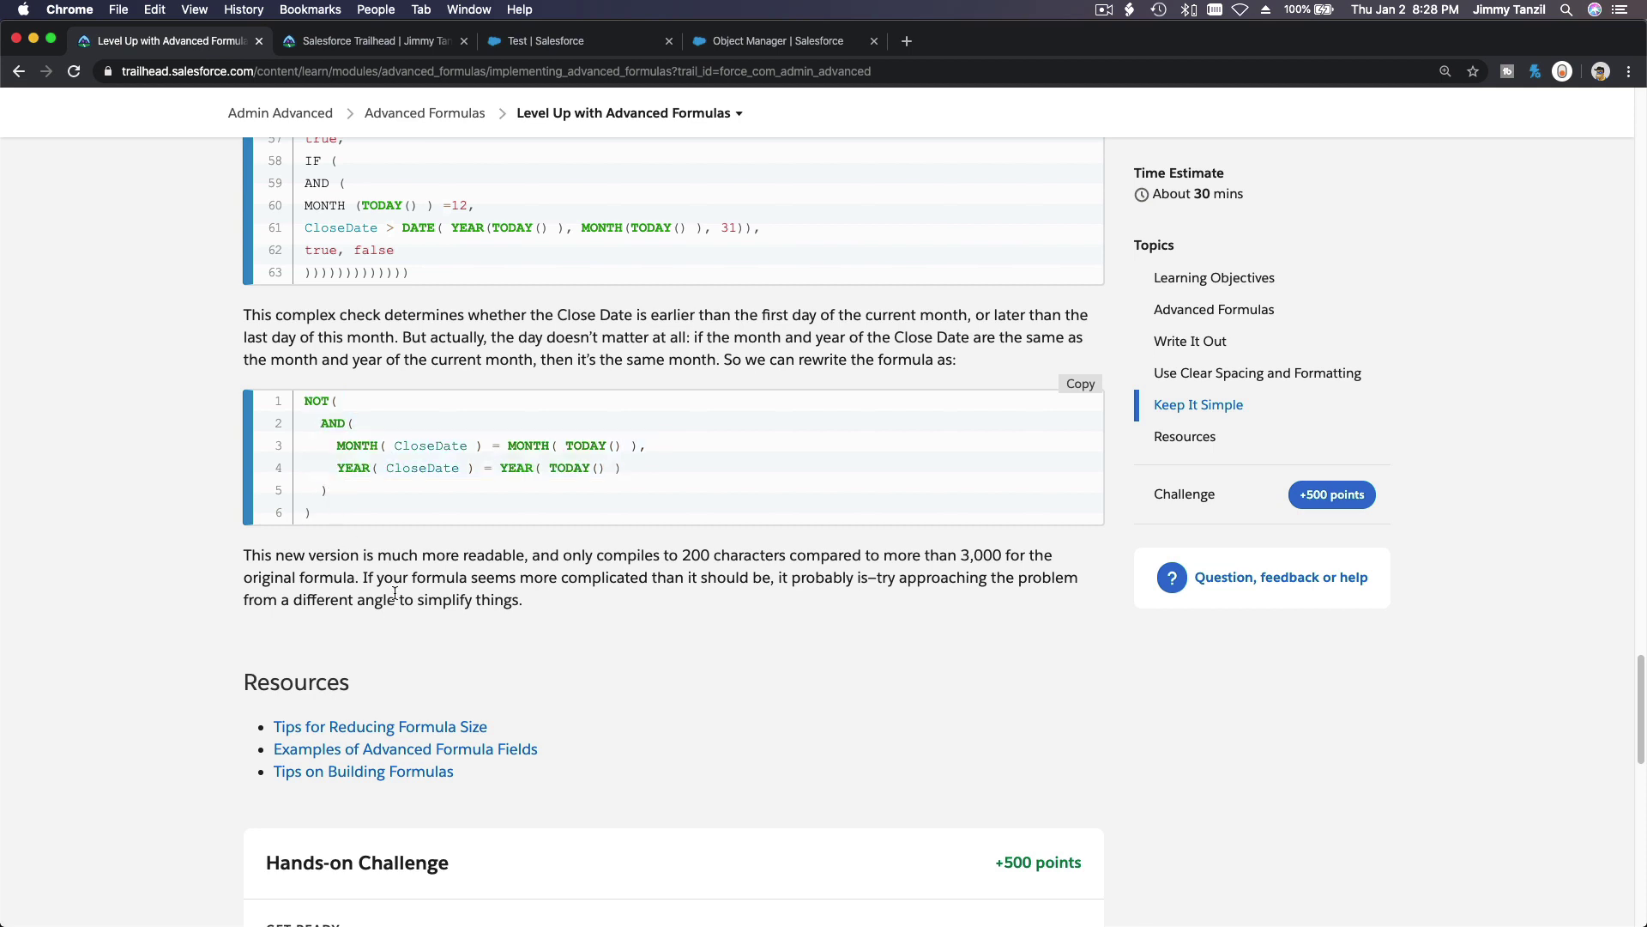
scroll(404, 559, "up", 5)
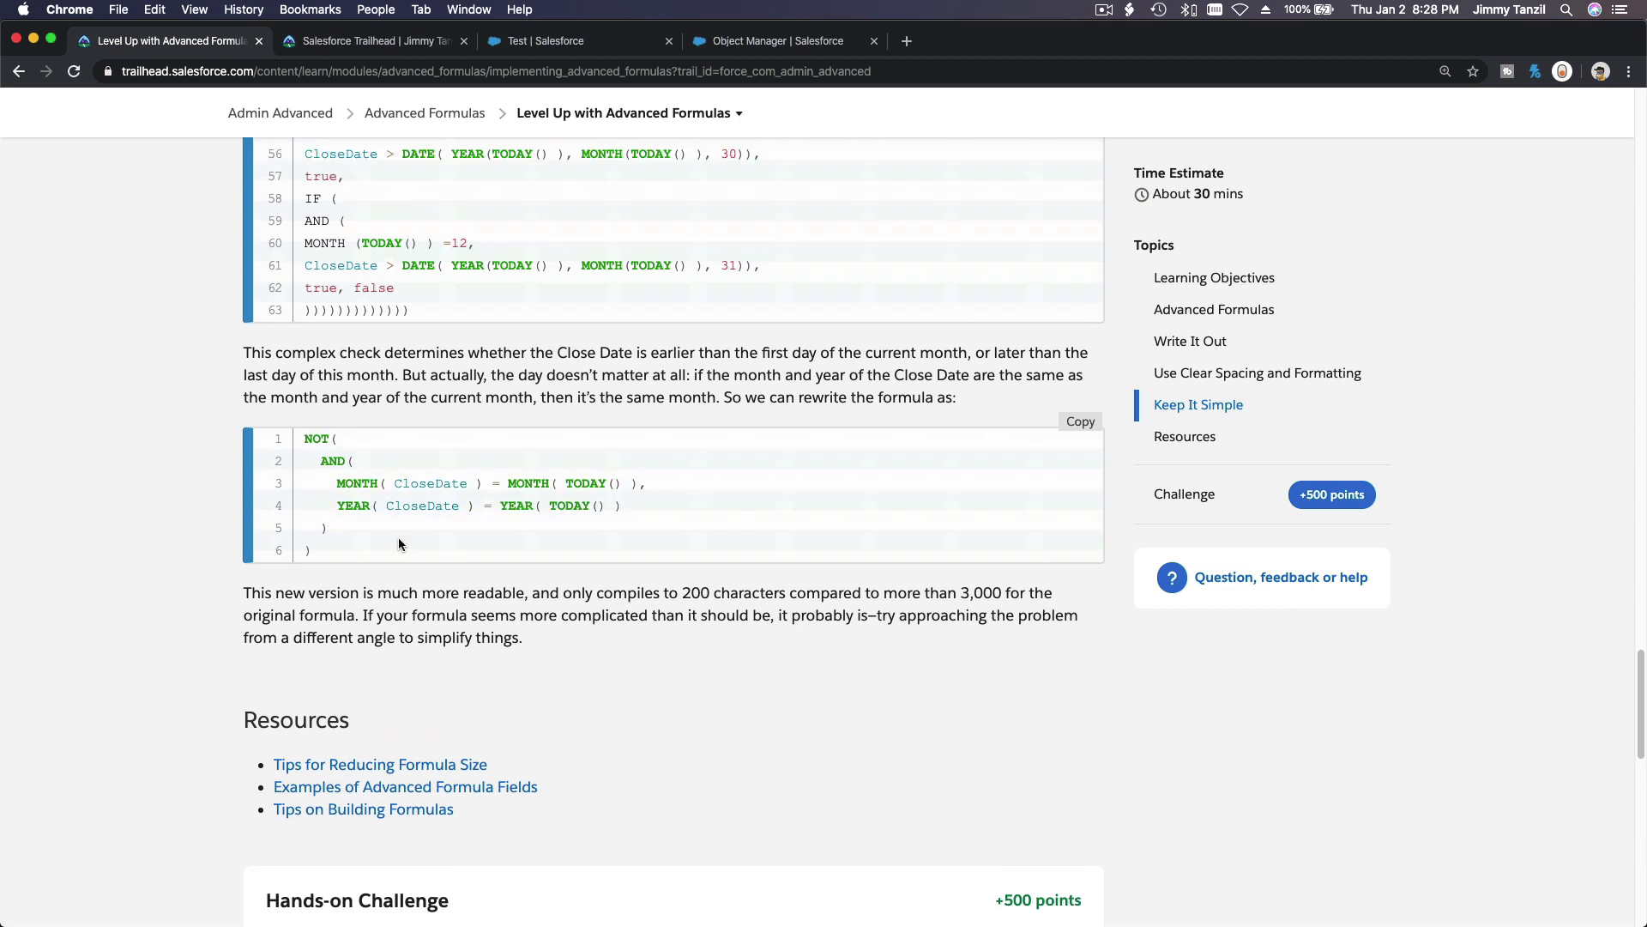
scroll(395, 639, "up", 10)
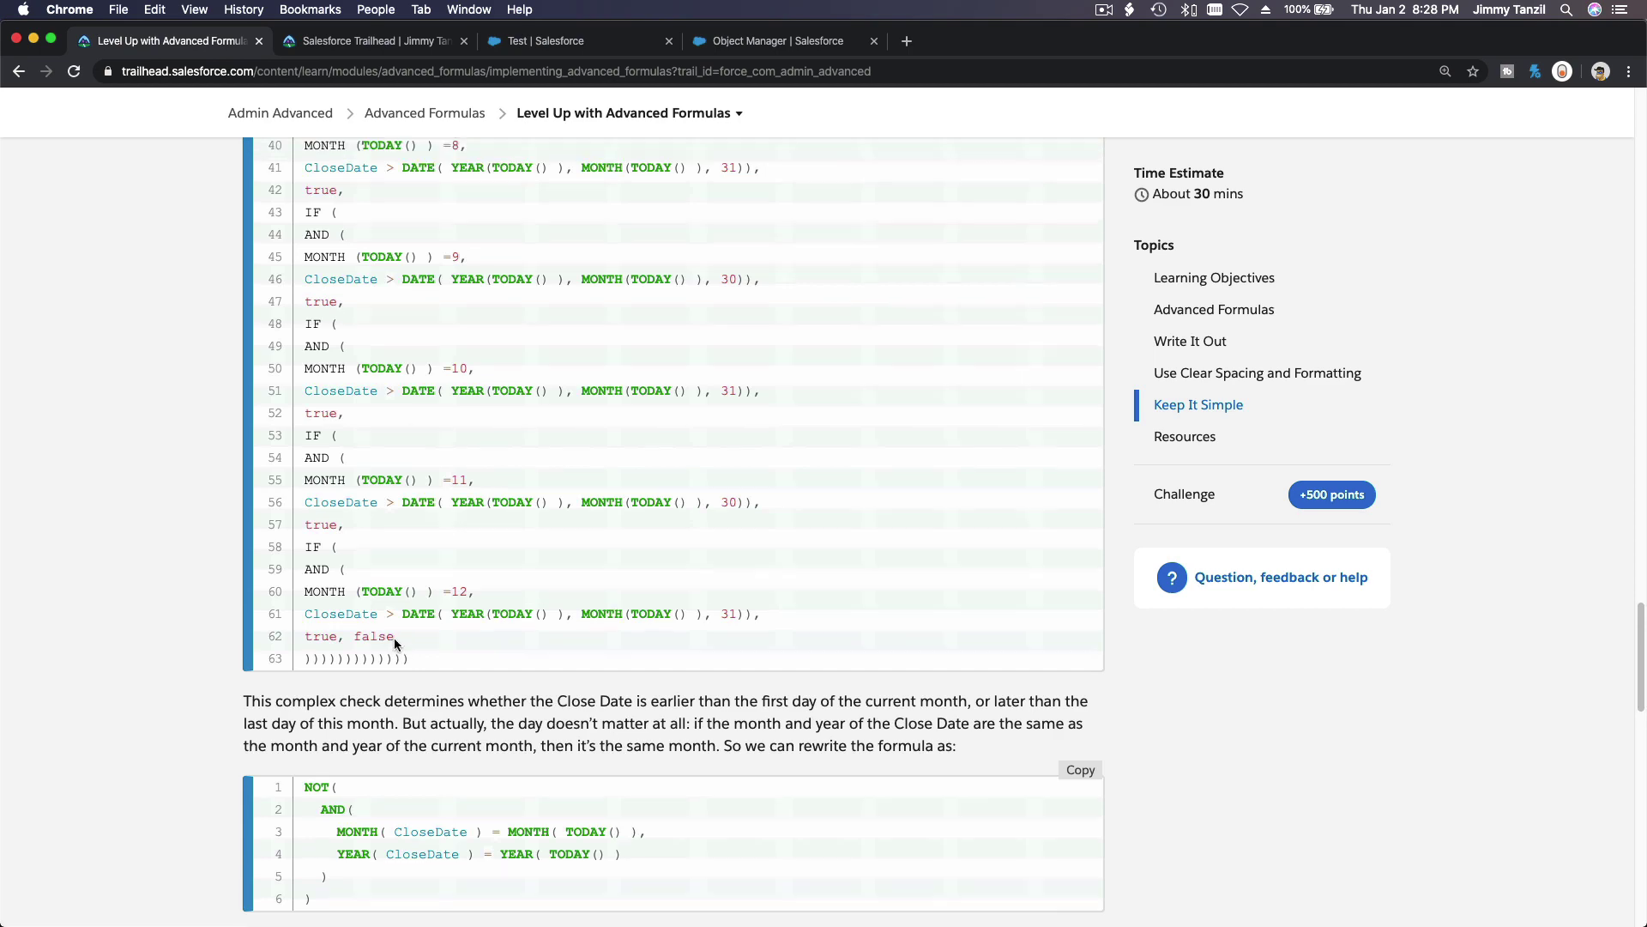
scroll(393, 636, "up", 1)
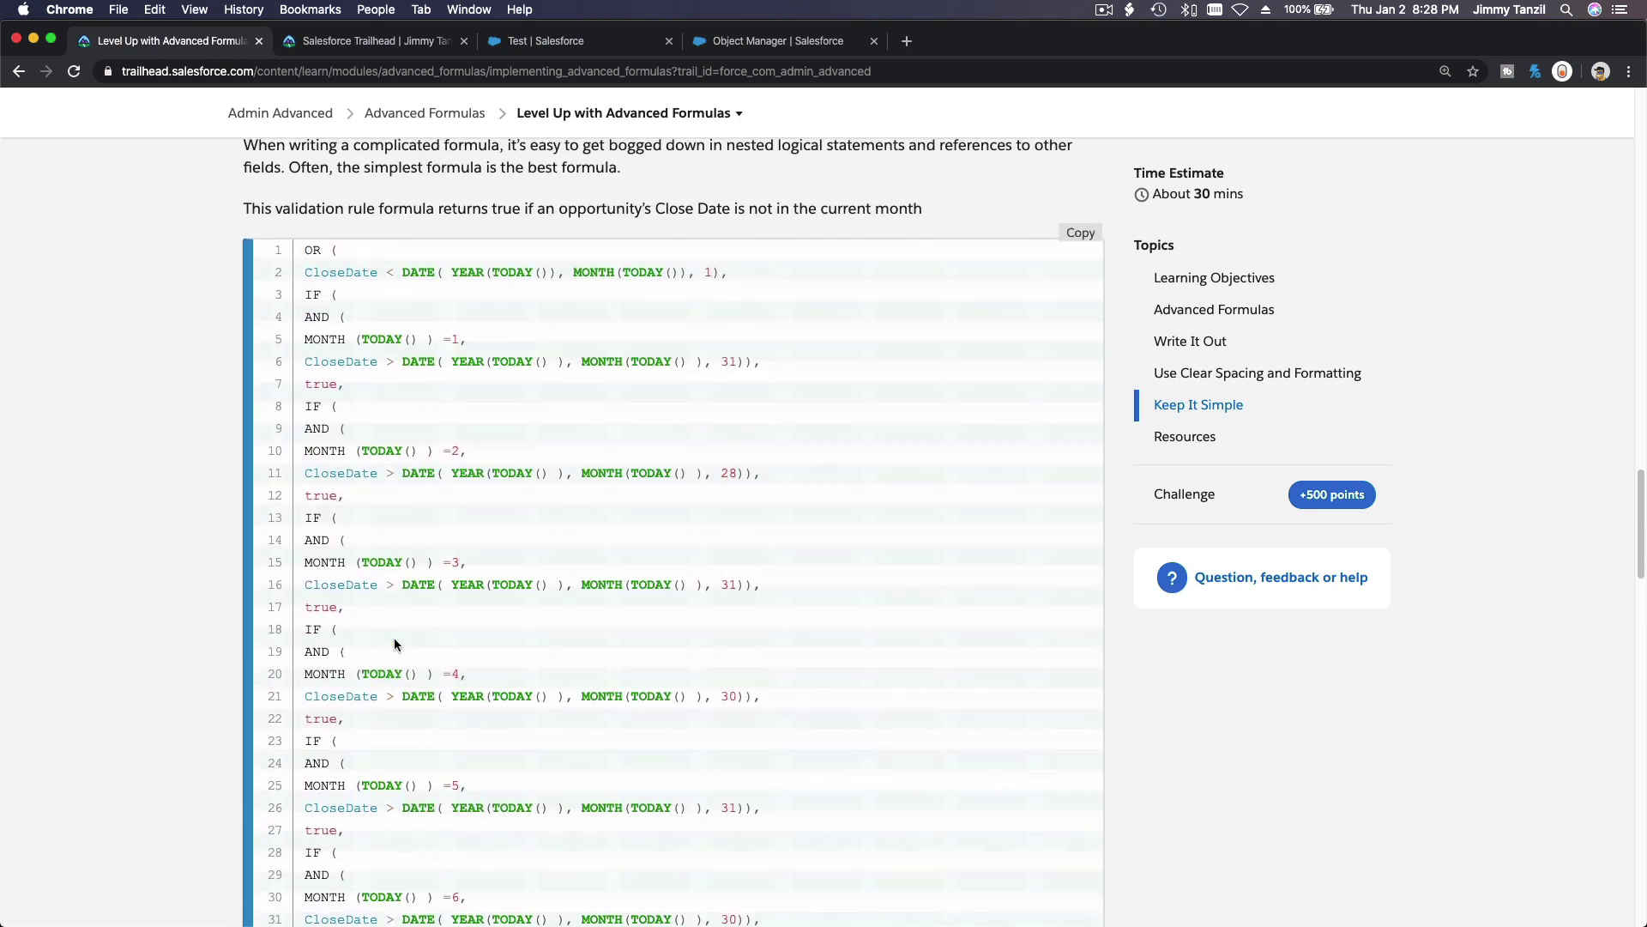
scroll(306, 255, "down", 12)
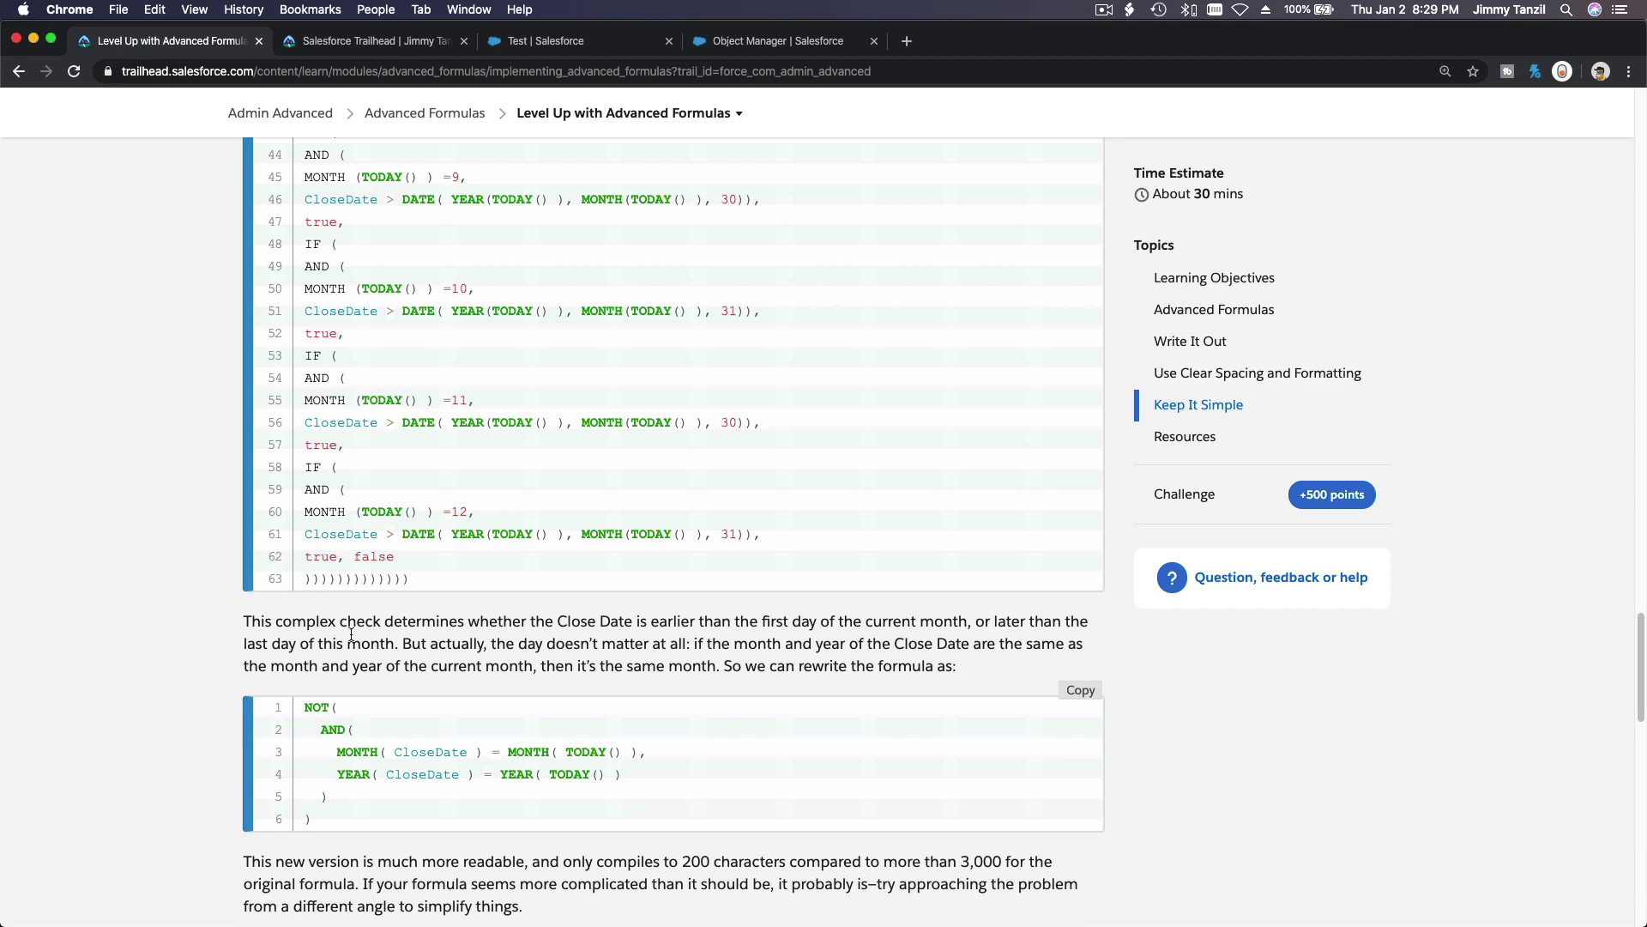
scroll(361, 532, "down", 3)
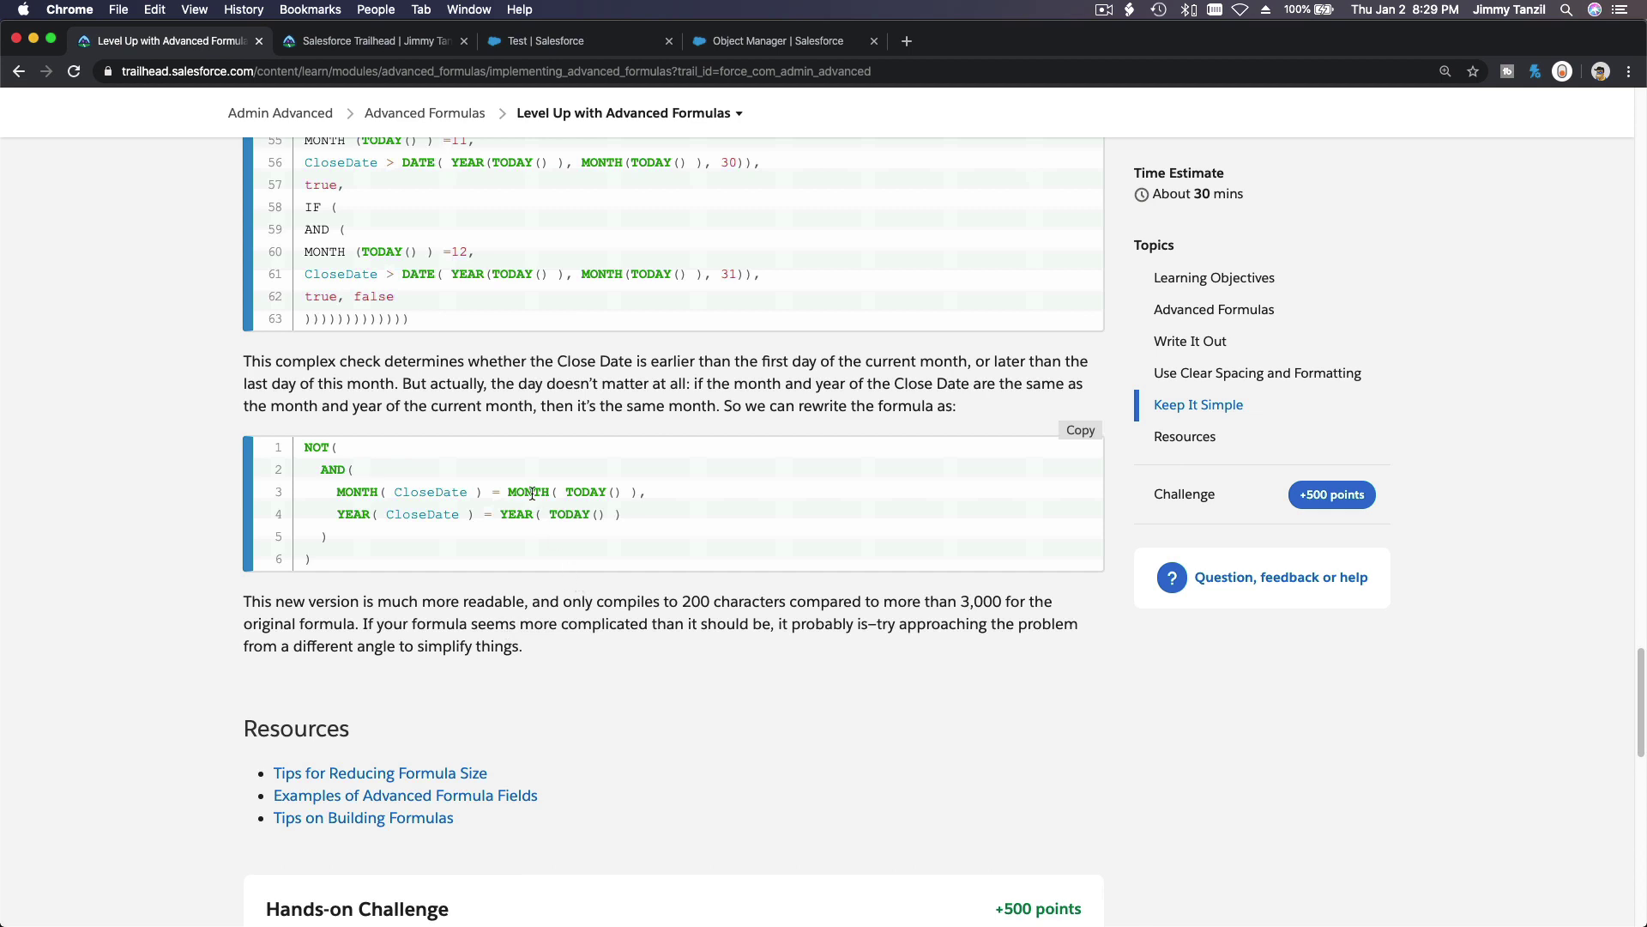
scroll(532, 493, "down", 2)
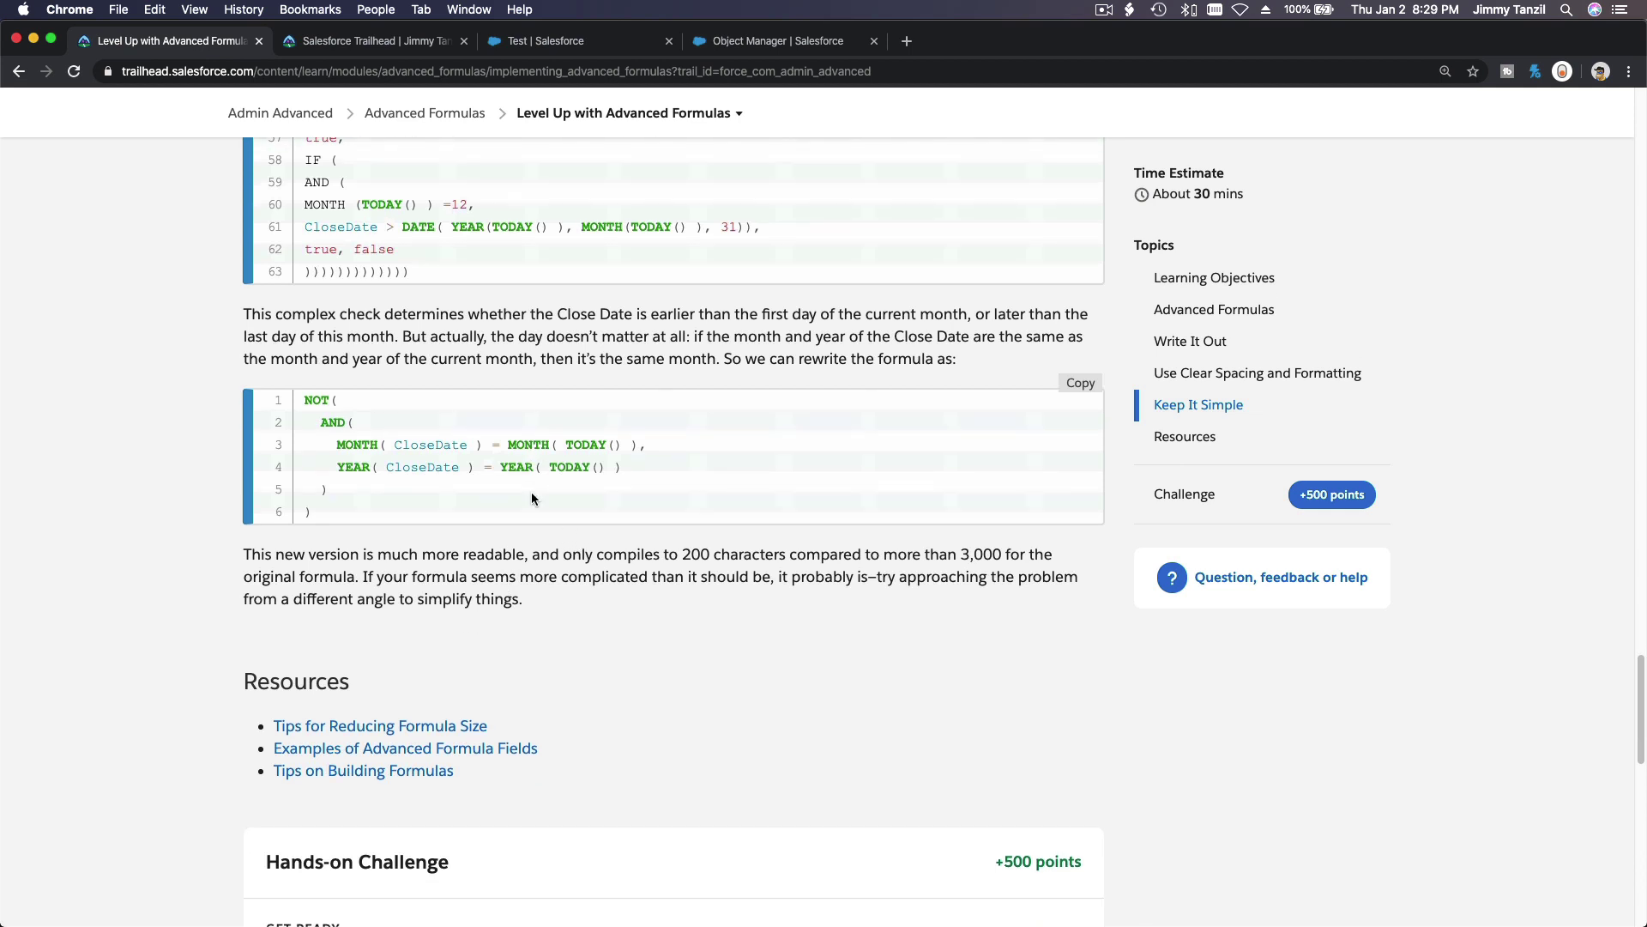
scroll(532, 498, "down", 2)
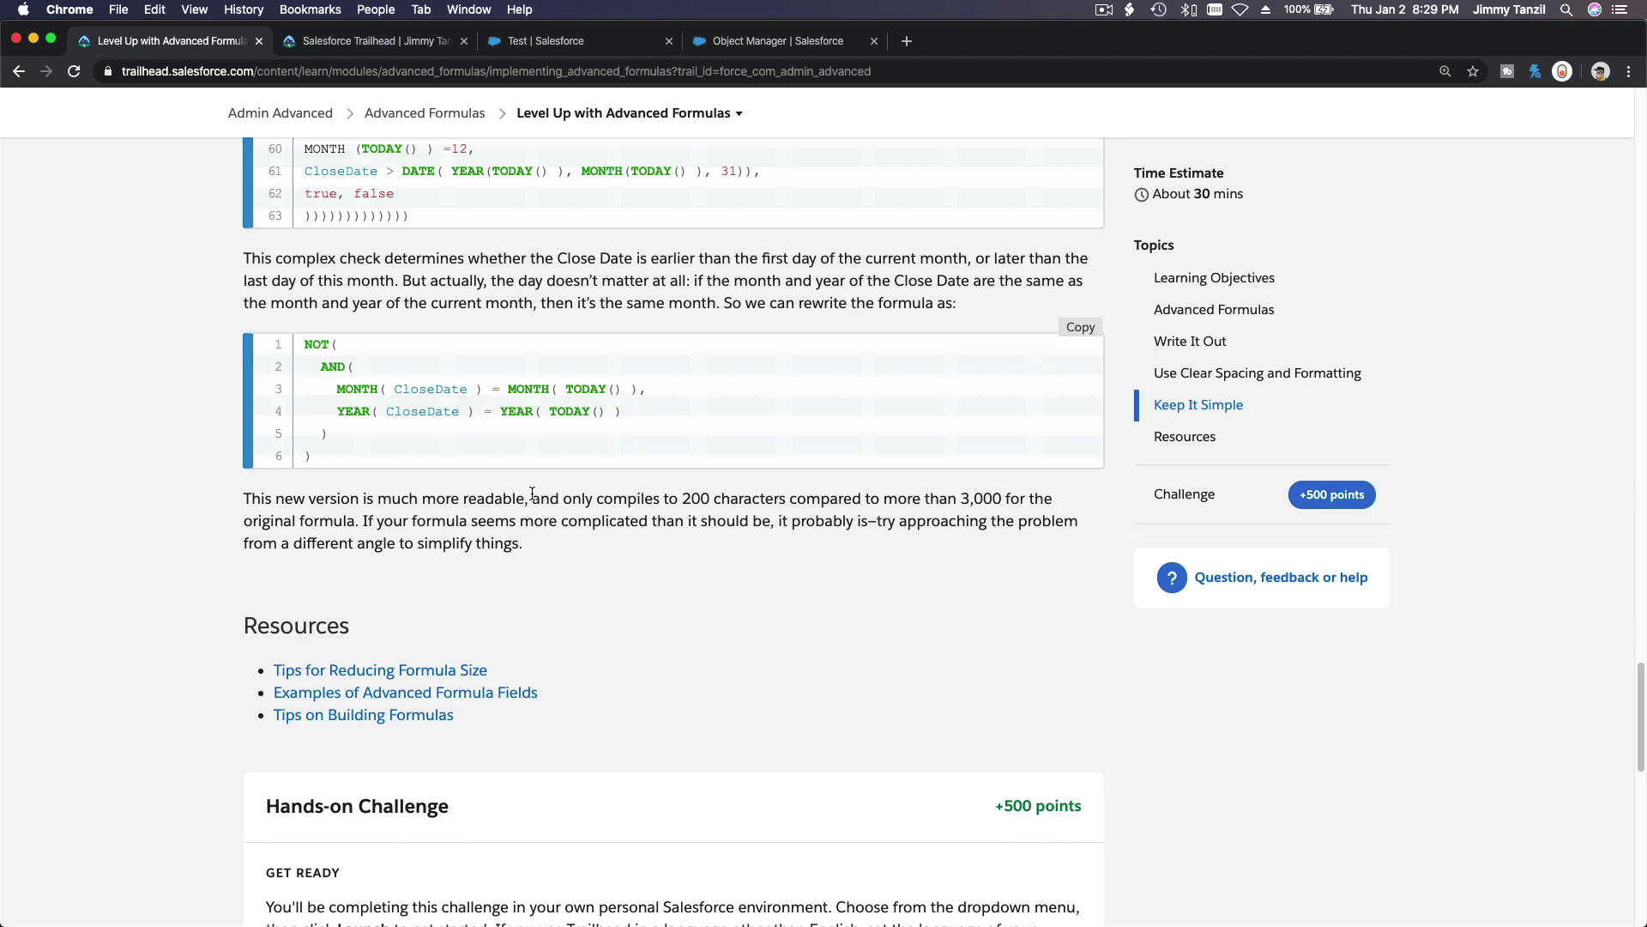
Step: Read the Hands-on Challenge's goal of classifying an Opportunity in the pipeline as Early, Middle or Late
scroll(532, 493, "down", 3)
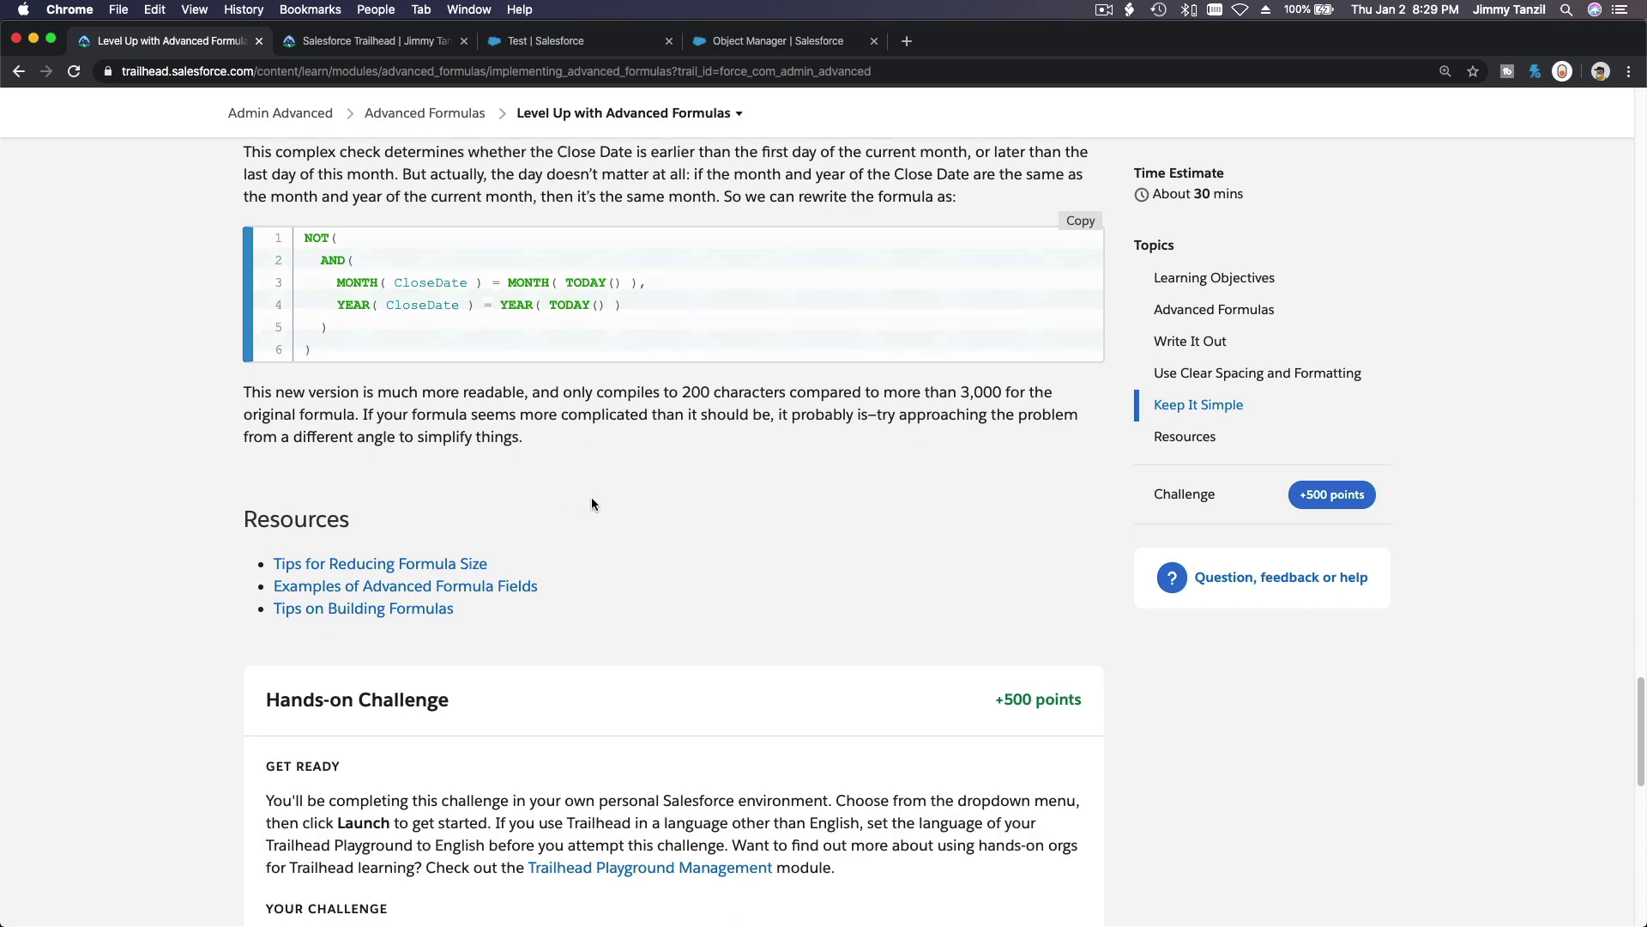
scroll(592, 504, "down", 15)
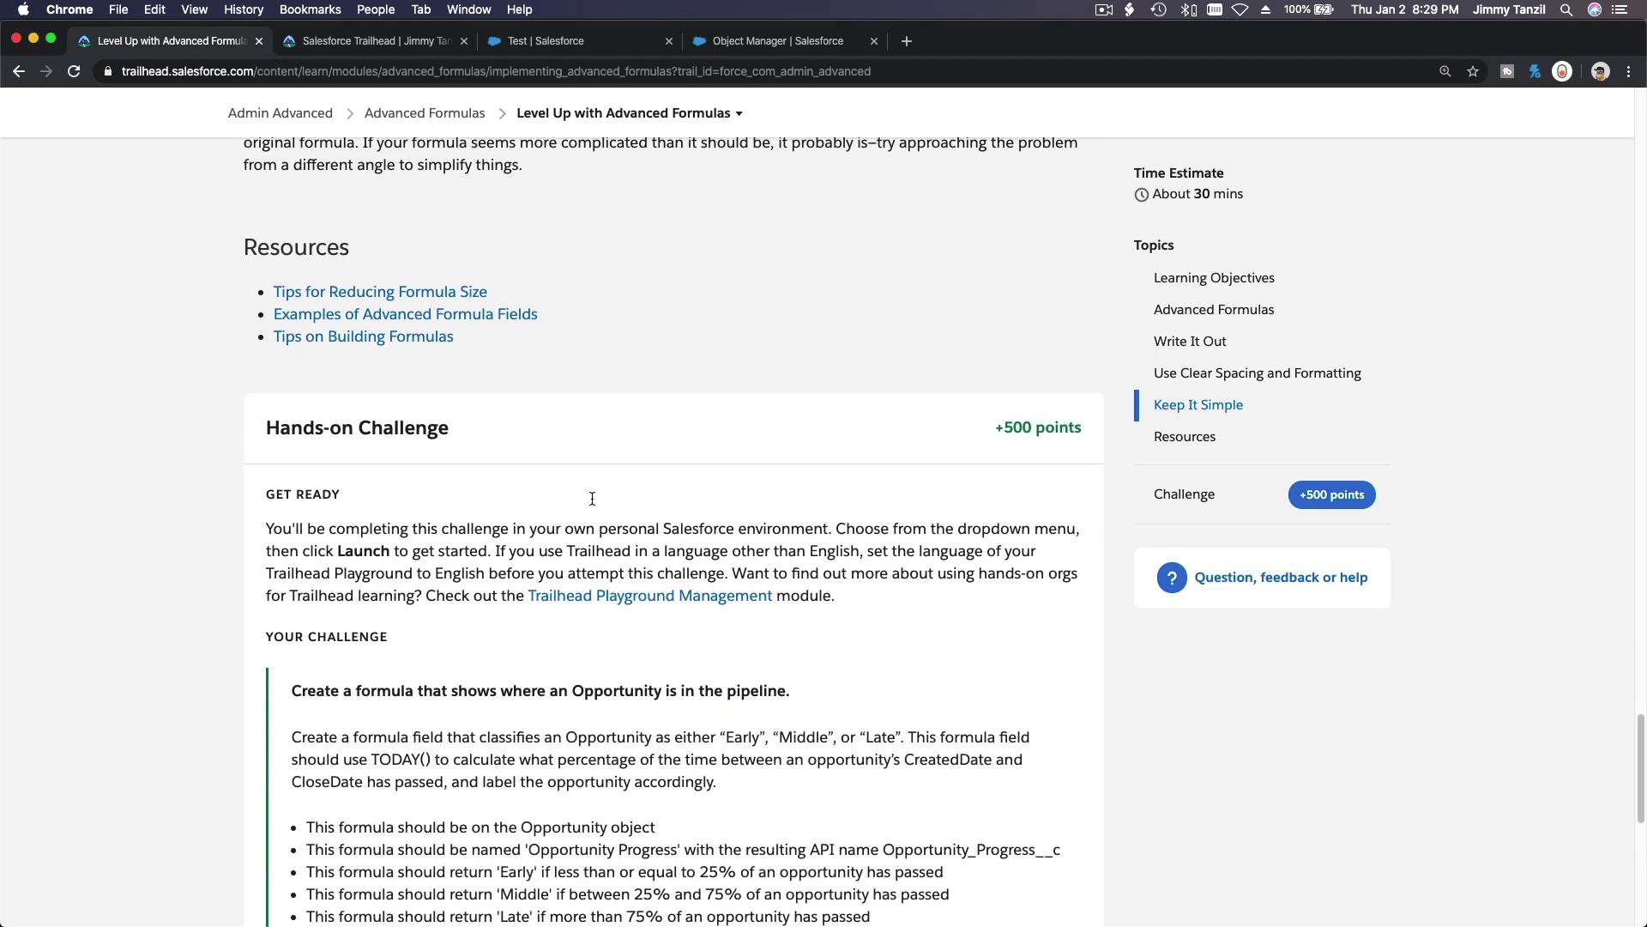
scroll(592, 498, "down", 8)
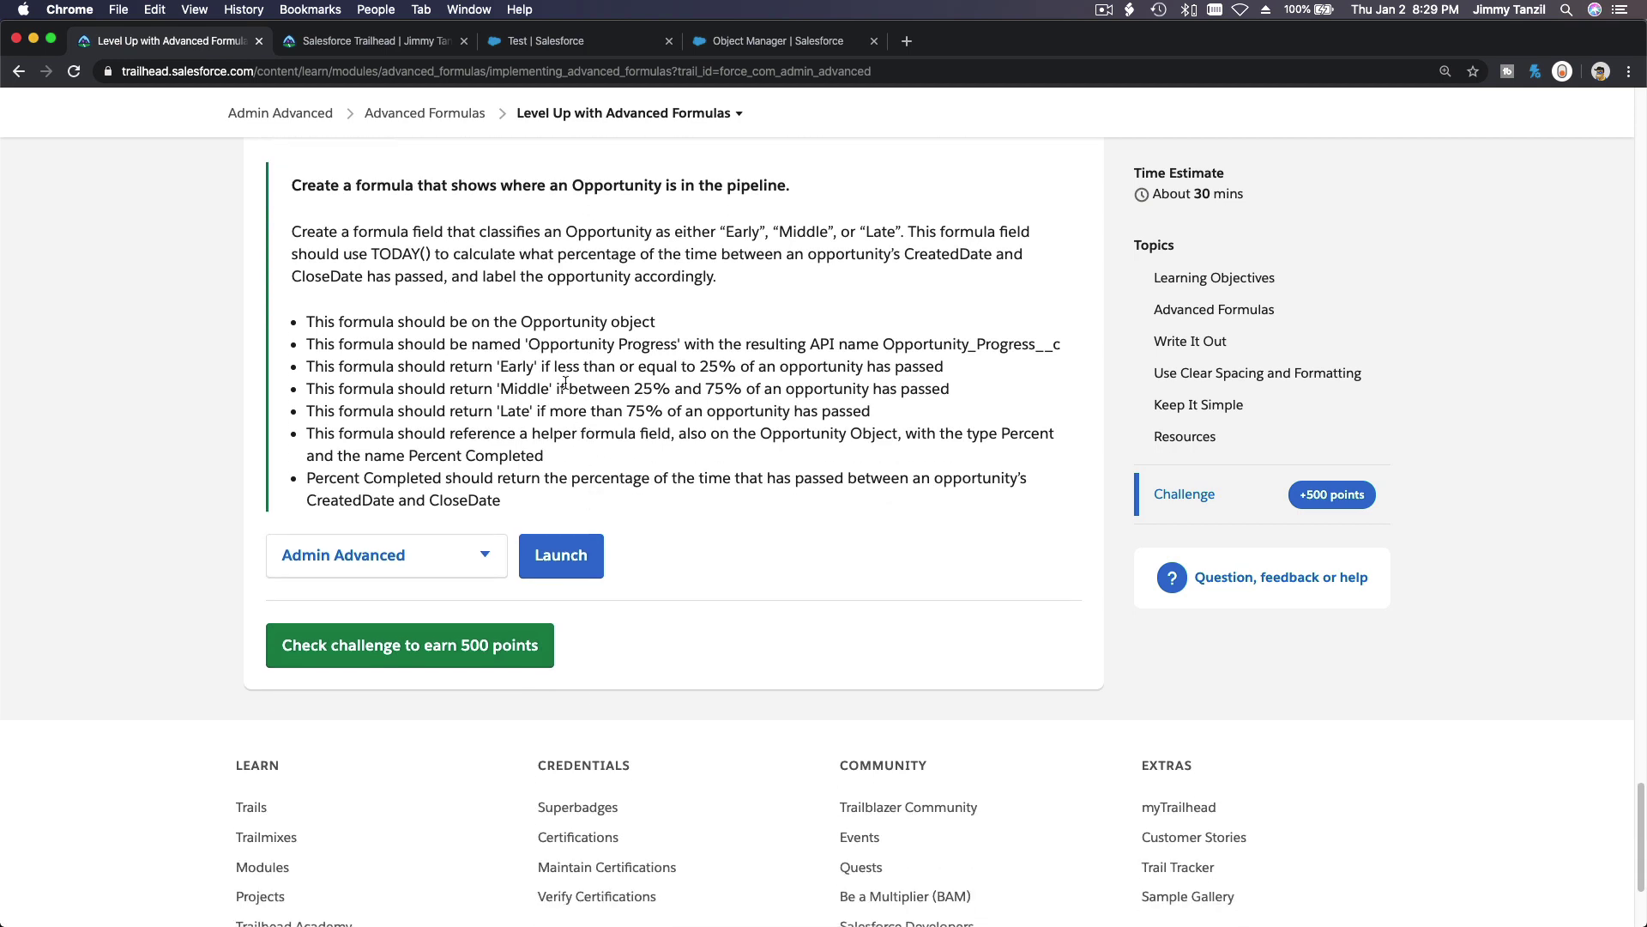
triple_click(597, 186)
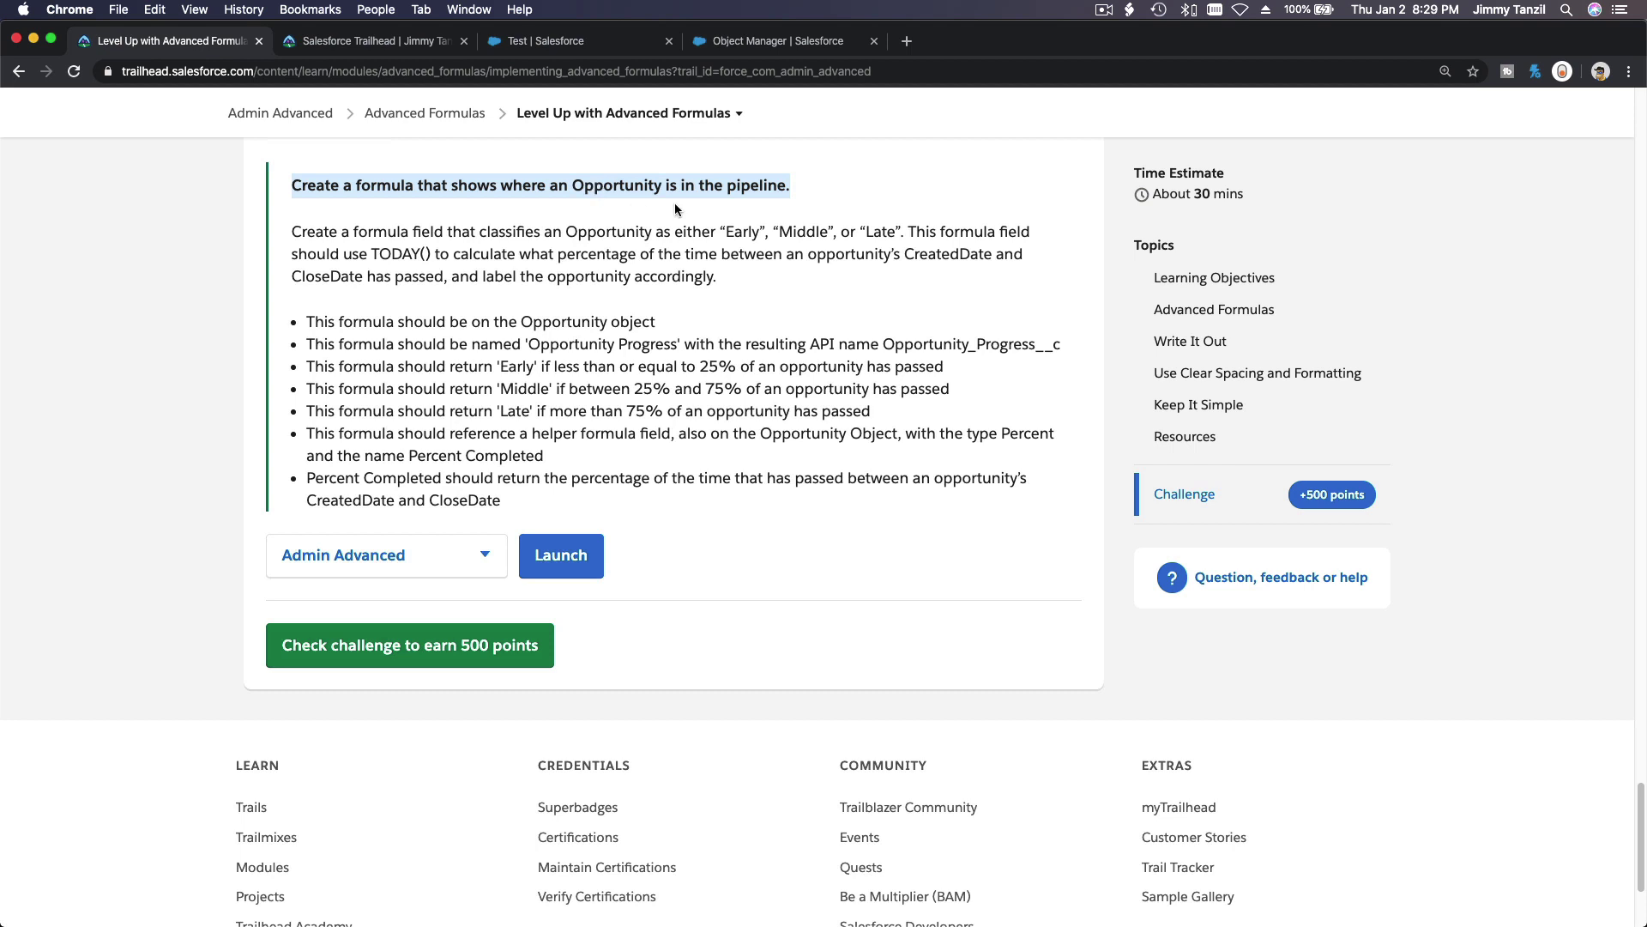
double_click(640, 184)
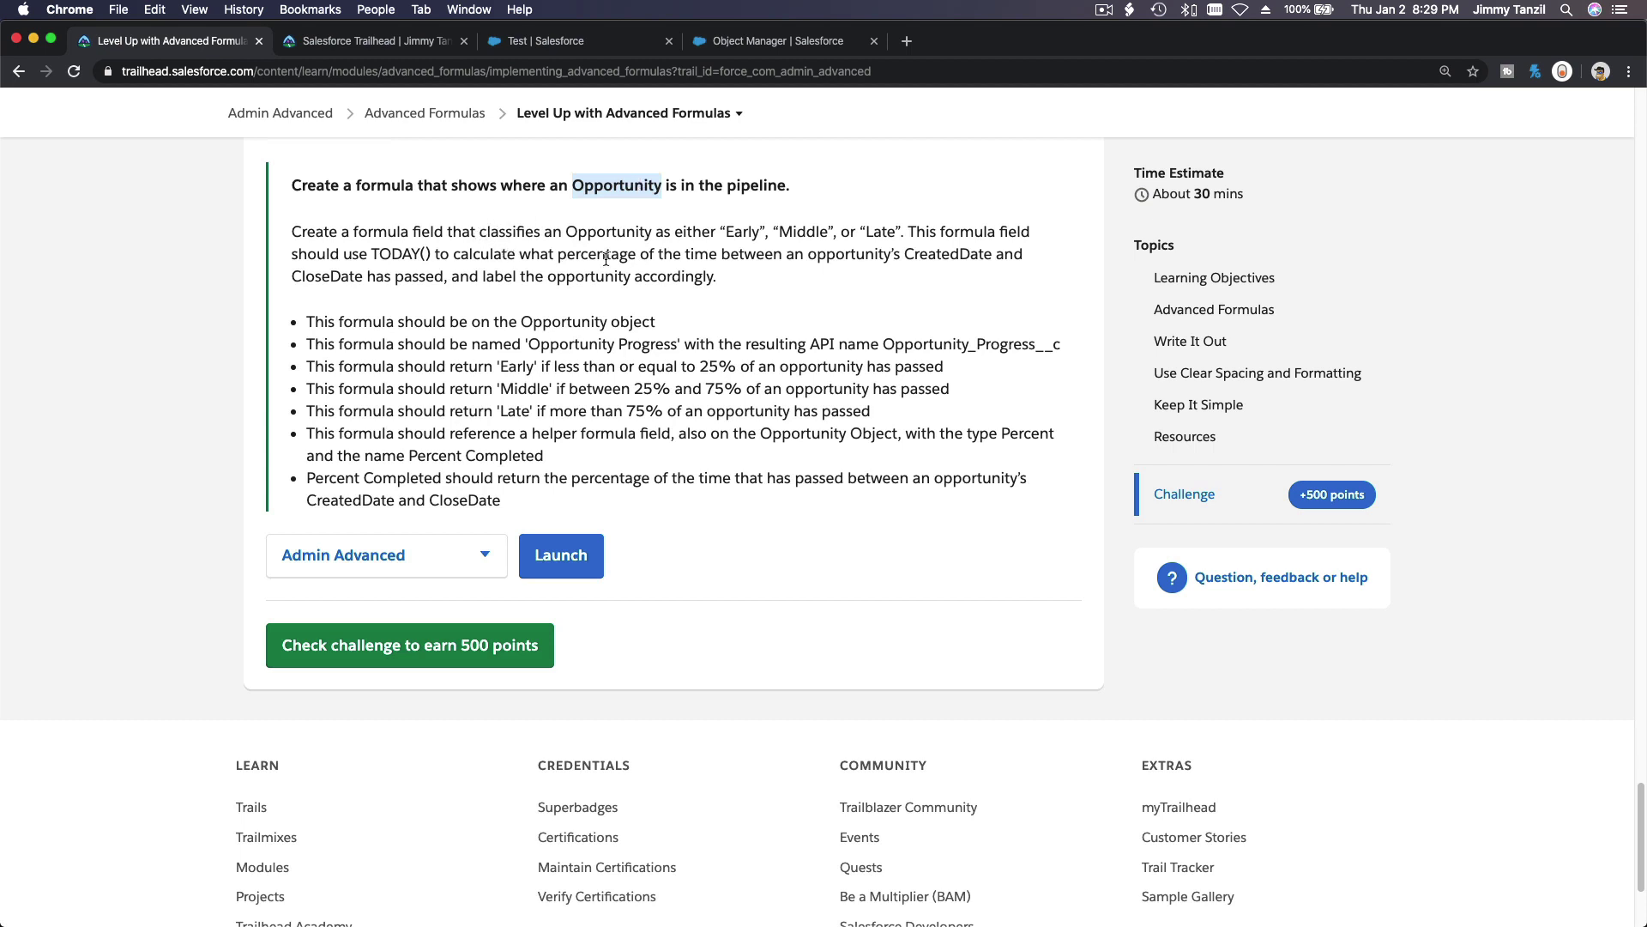
left_click(742, 235)
double_click(741, 234)
double_click(802, 235)
double_click(879, 234)
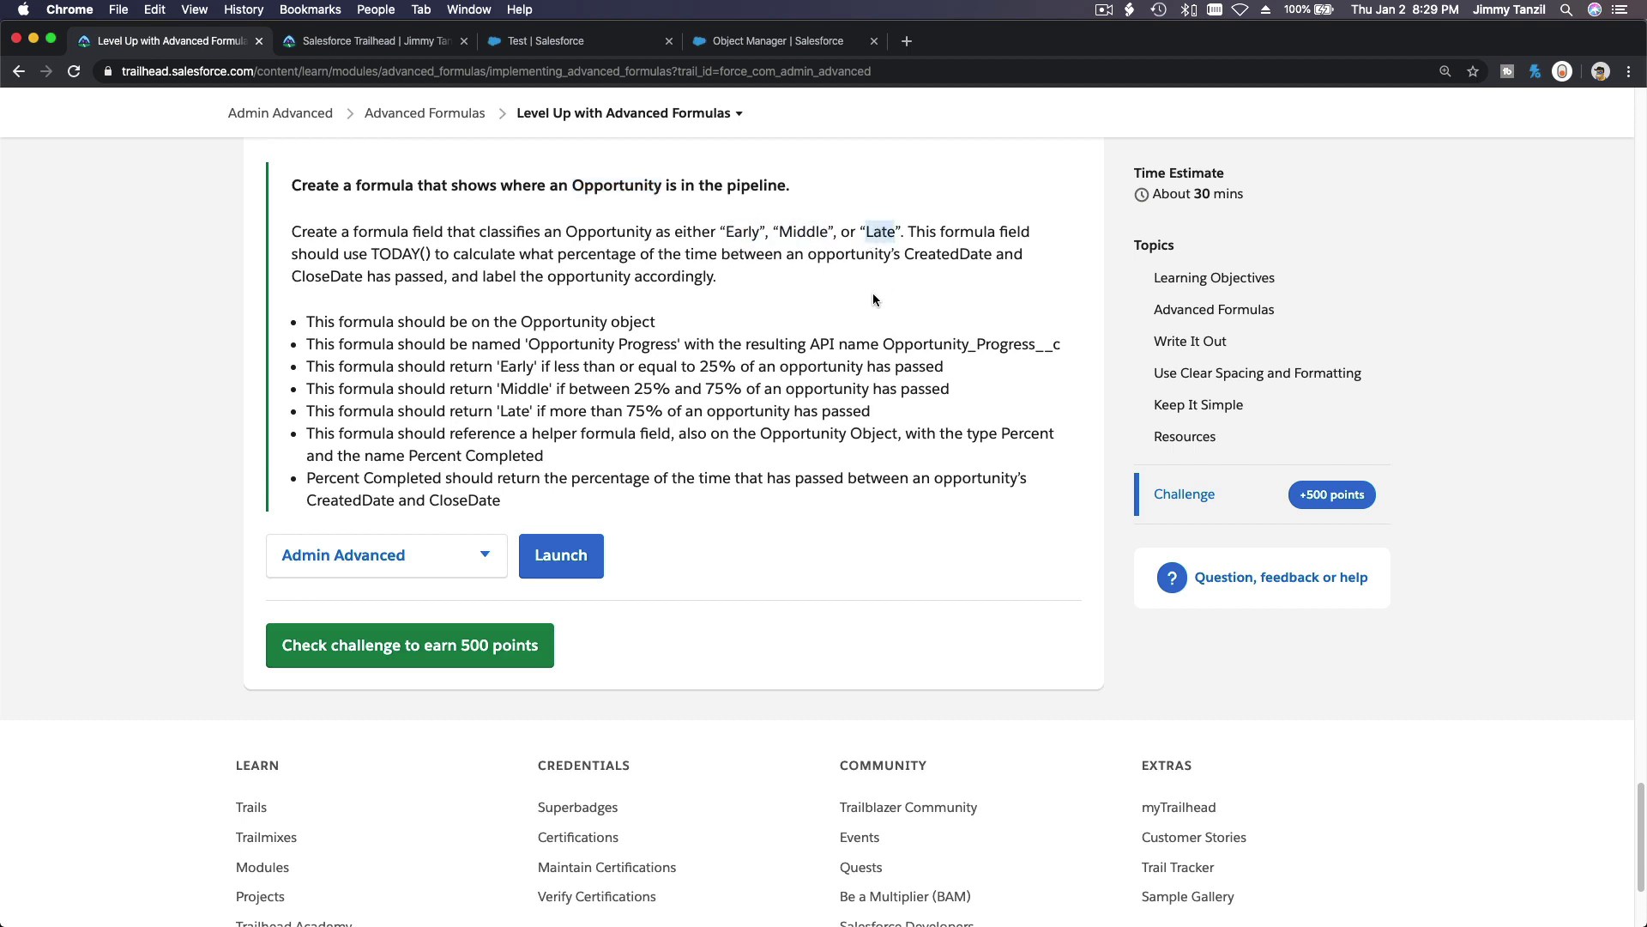
Step: Examine the challenge's requirement to use TODAY(), CreatedDate and CloseDate for the percentage of time passed, along with its bulleted criteria
double_click(420, 253)
left_click_drag(420, 253, 366, 251)
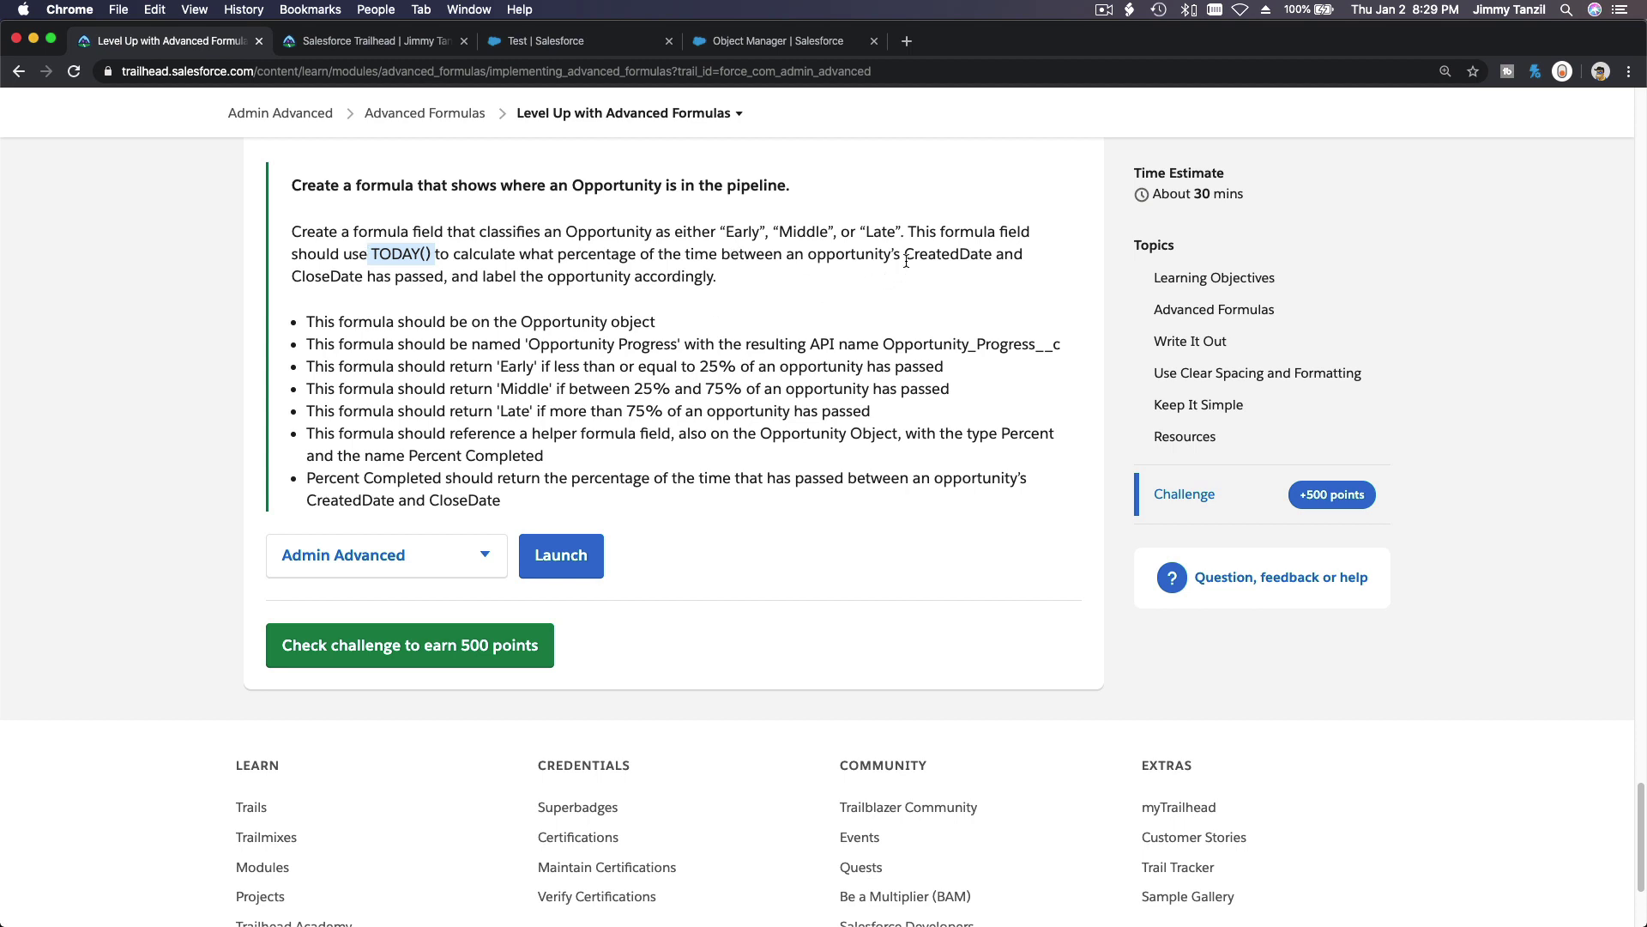
left_click_drag(906, 257, 992, 256)
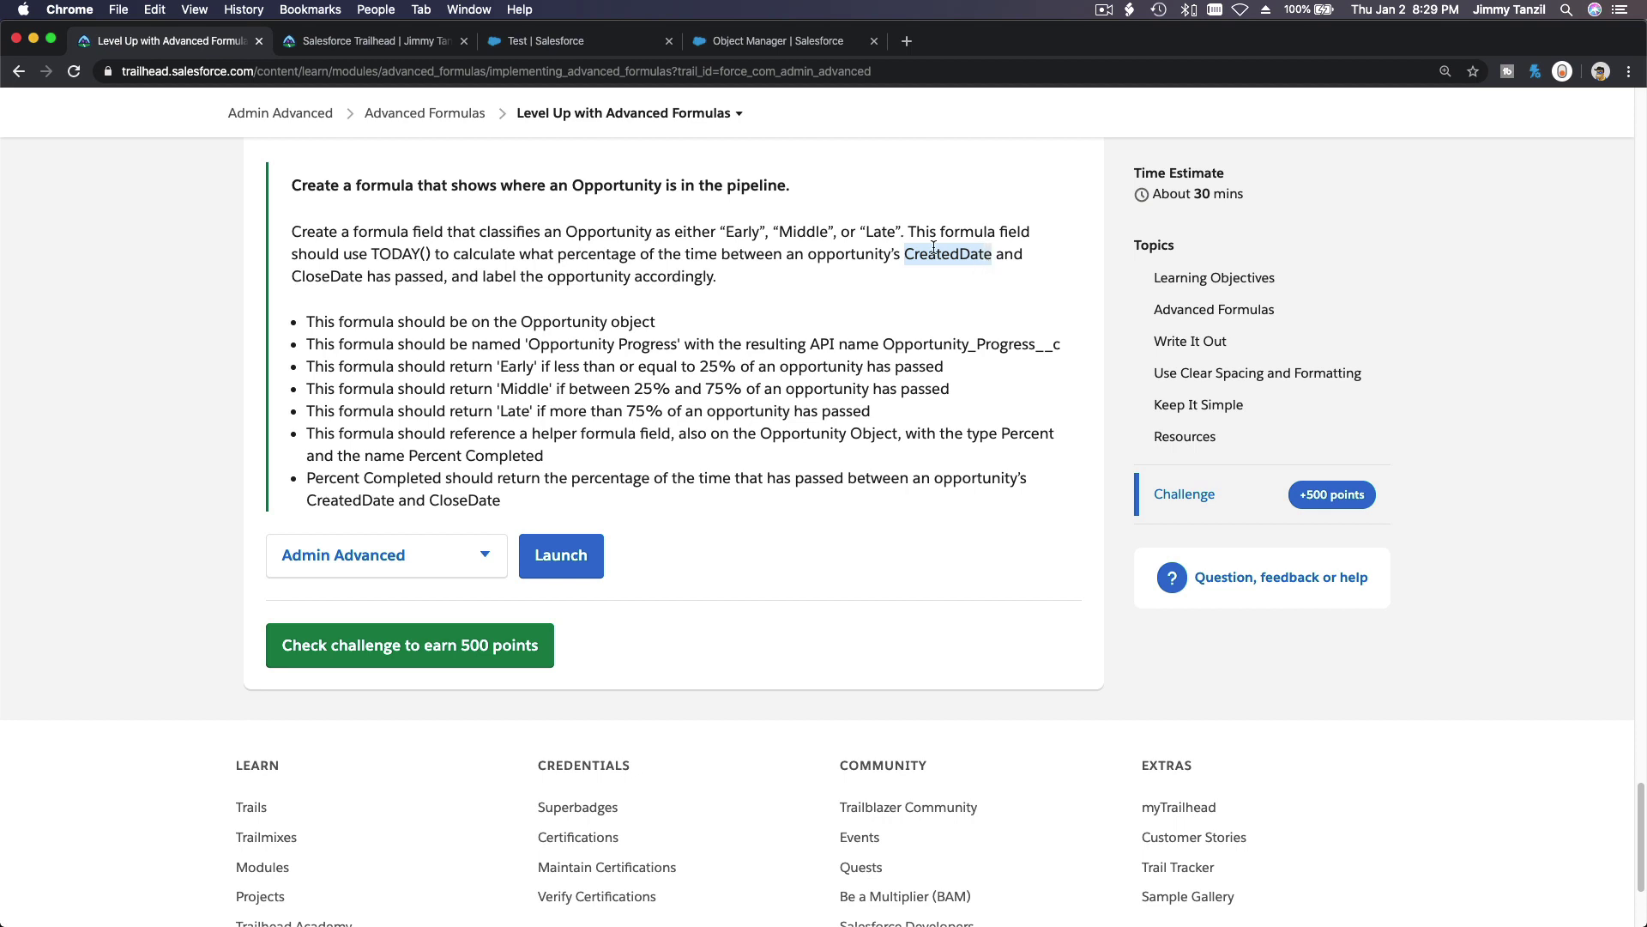
left_click_drag(363, 276, 295, 277)
left_click(433, 314)
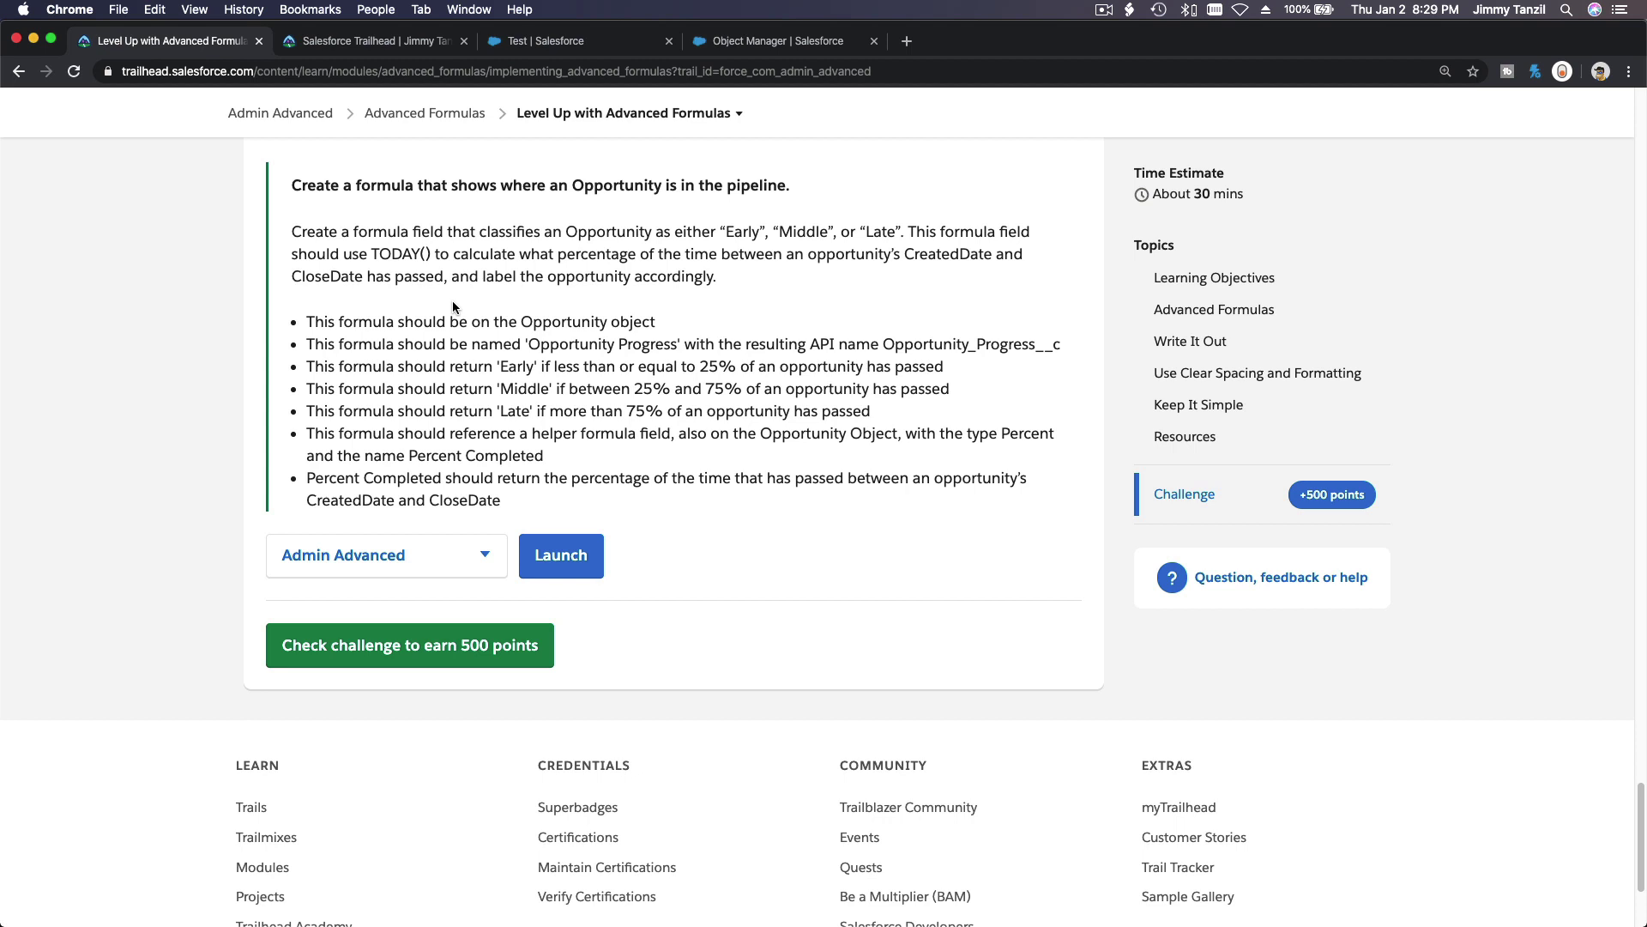
scroll(454, 307, "down", 1)
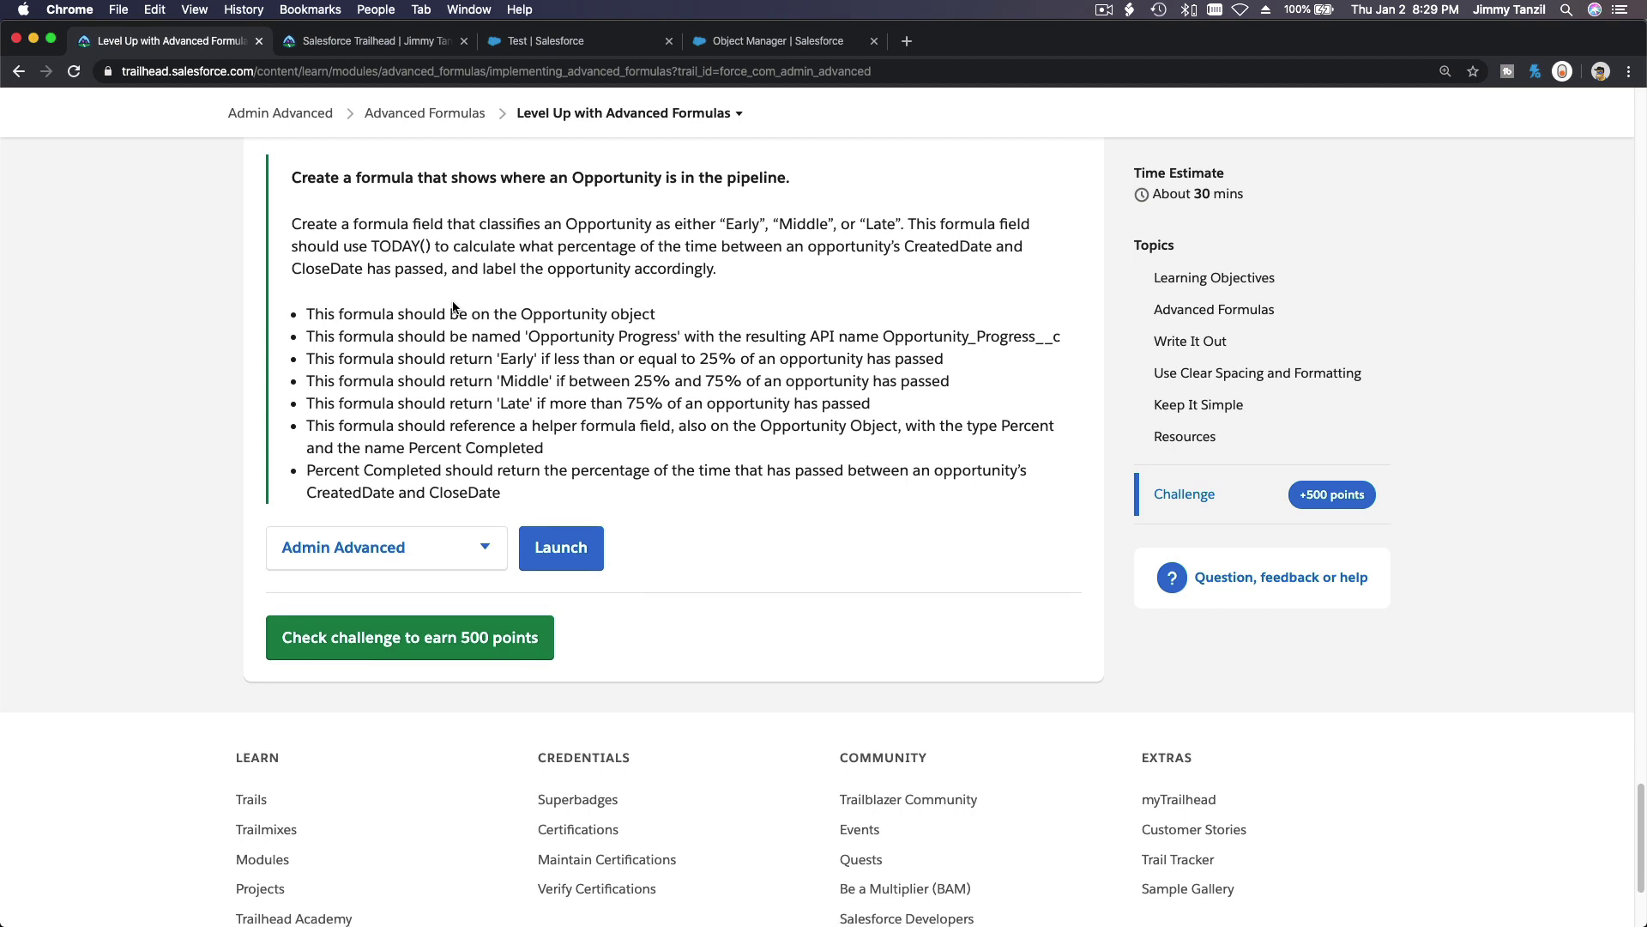
Step: Switch to TextEdit and create a new blank document
key("super+space")
type("text")
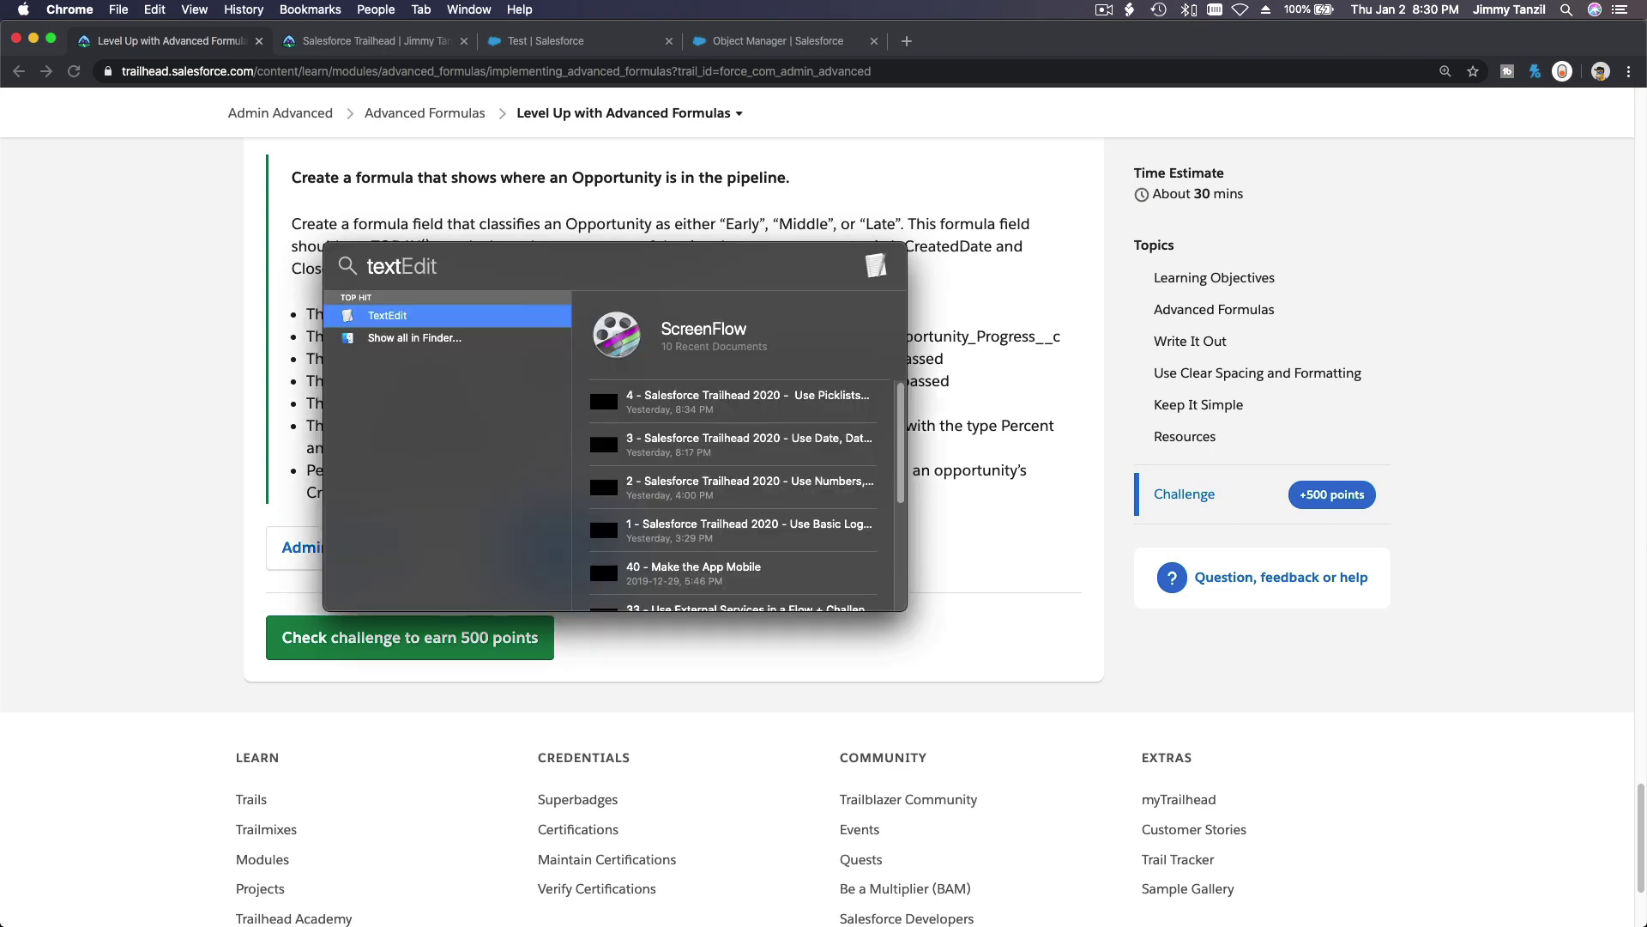
type("'")
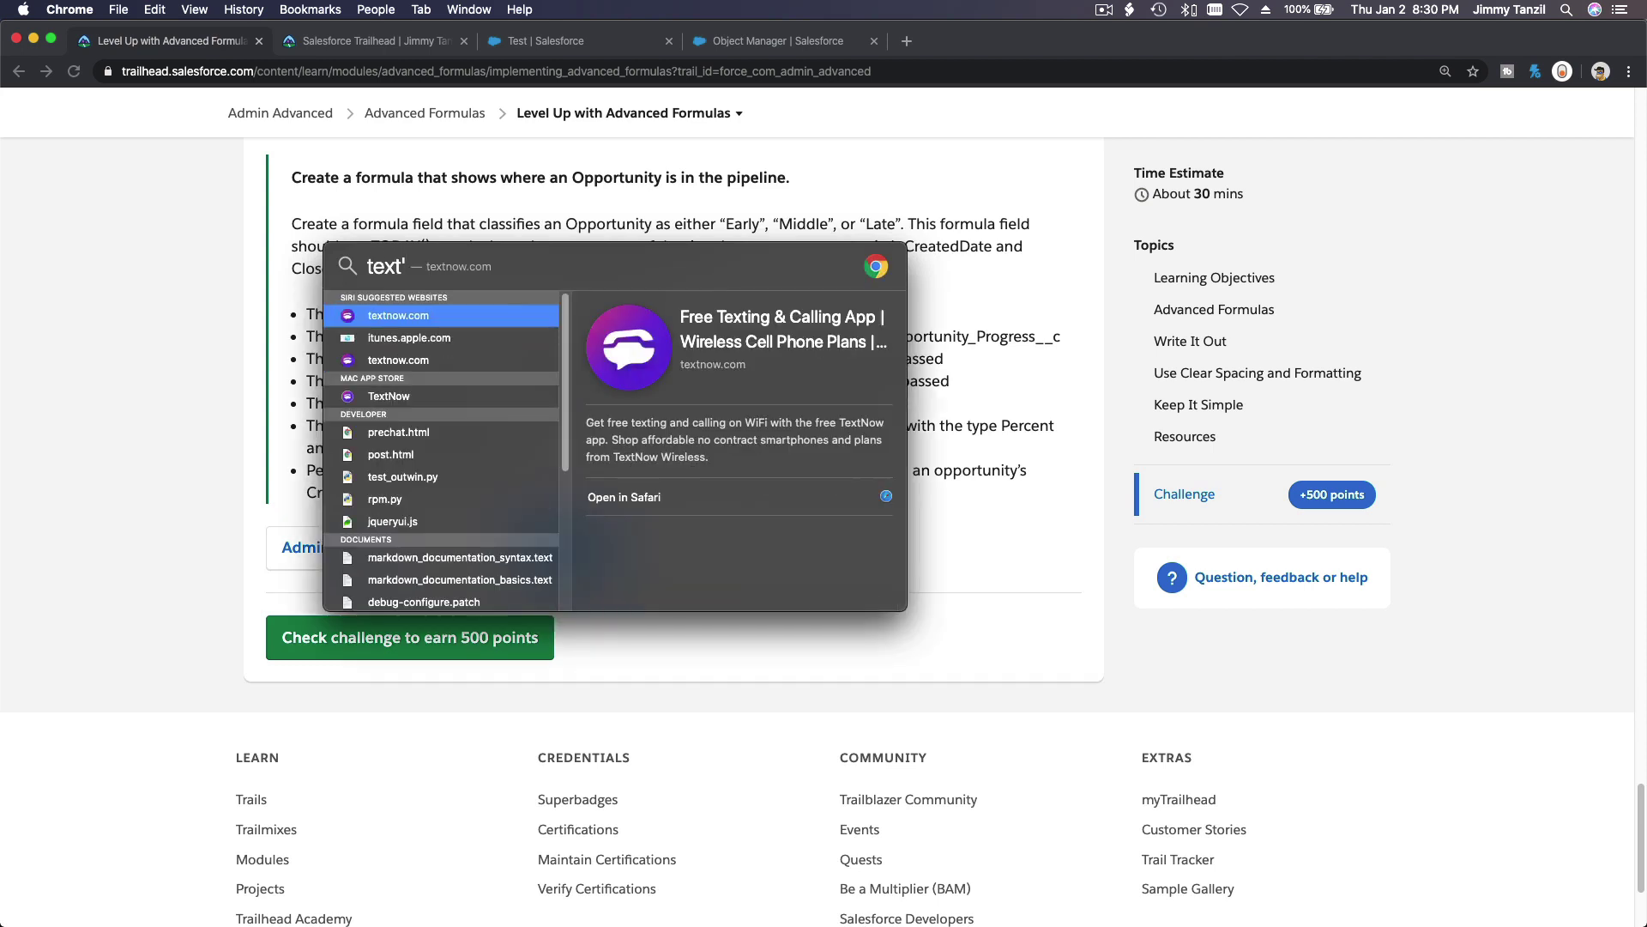
key("BackSpace")
key("Return")
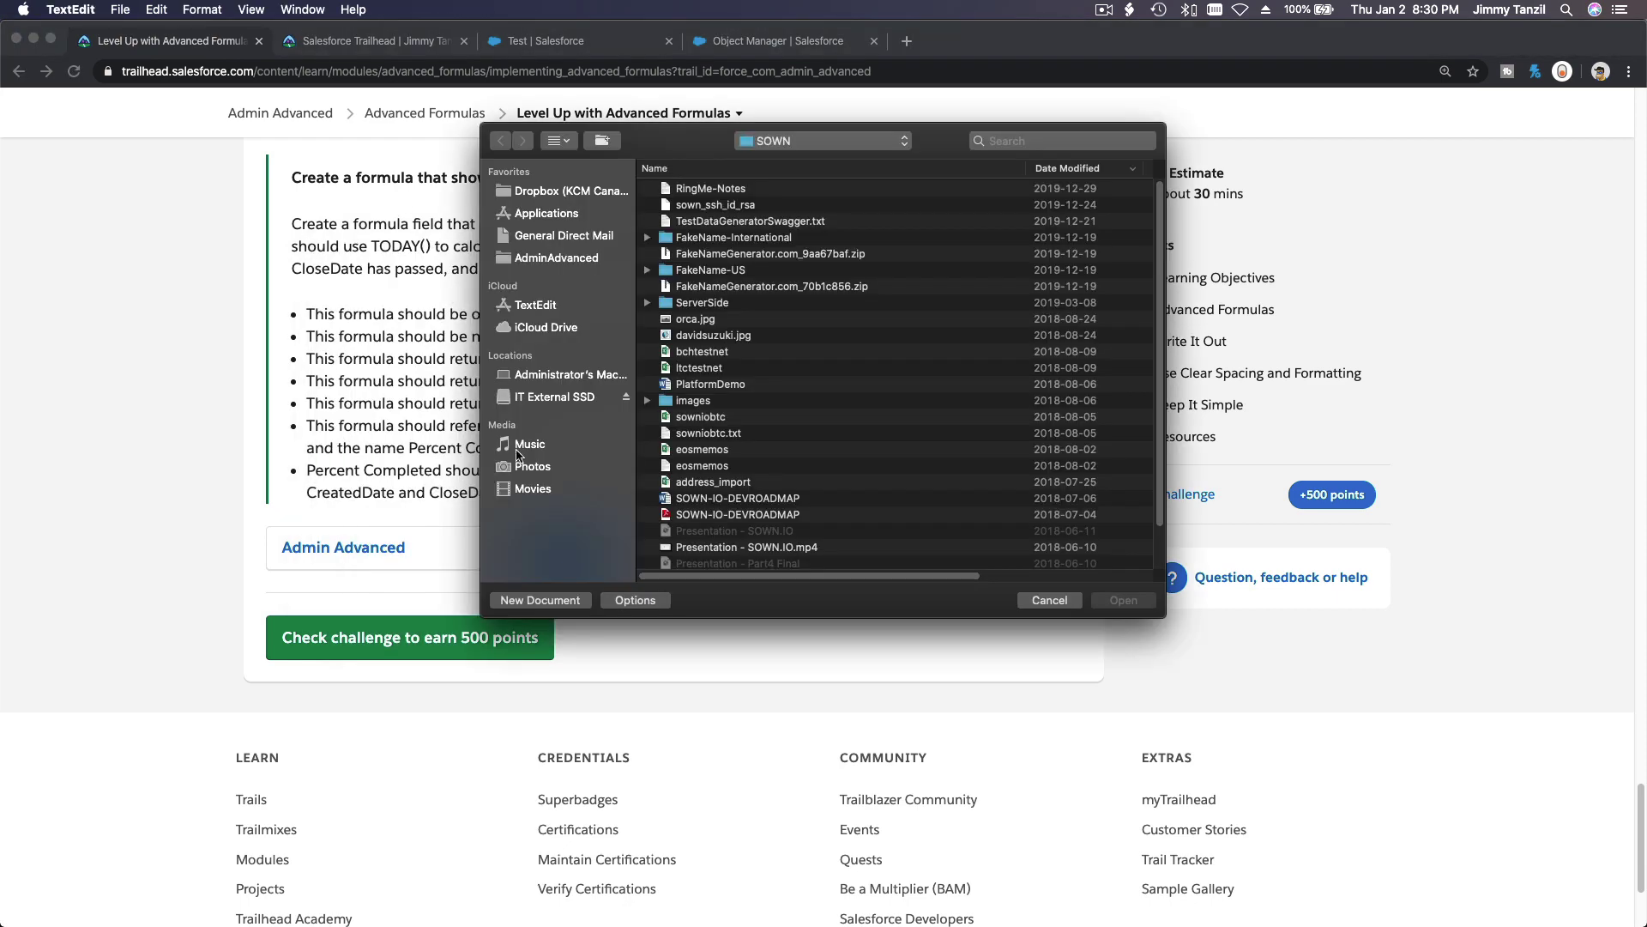
left_click(540, 600)
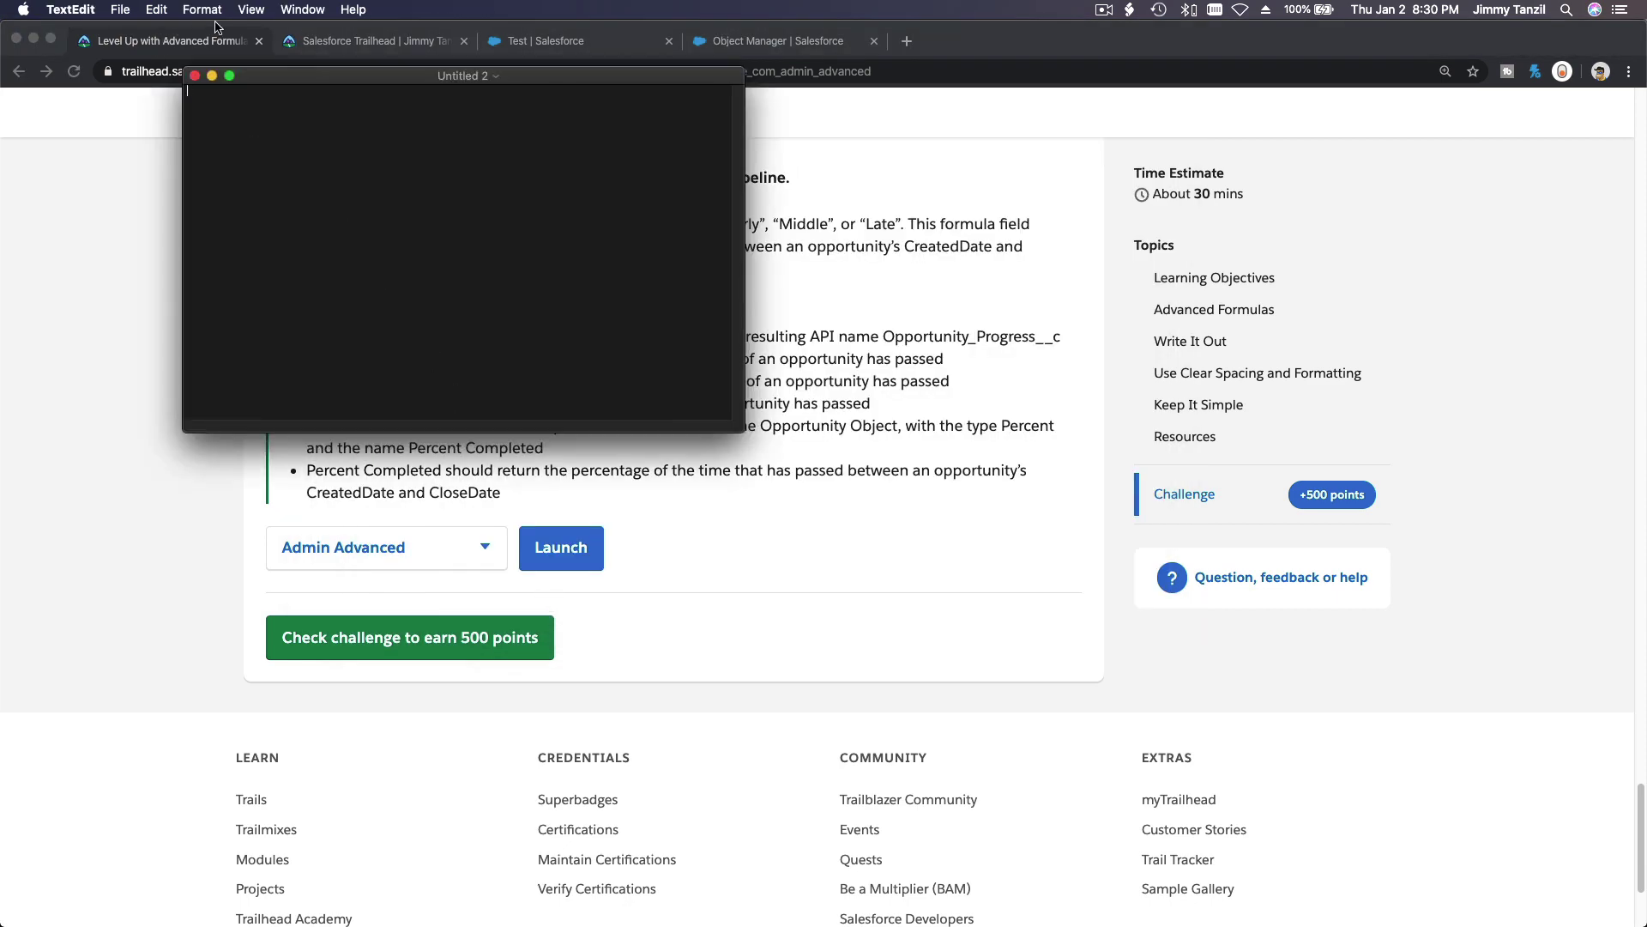
Step: Zoom in on the blank document, enlarge its window and place it below the challenge's introductory text
left_click(251, 11)
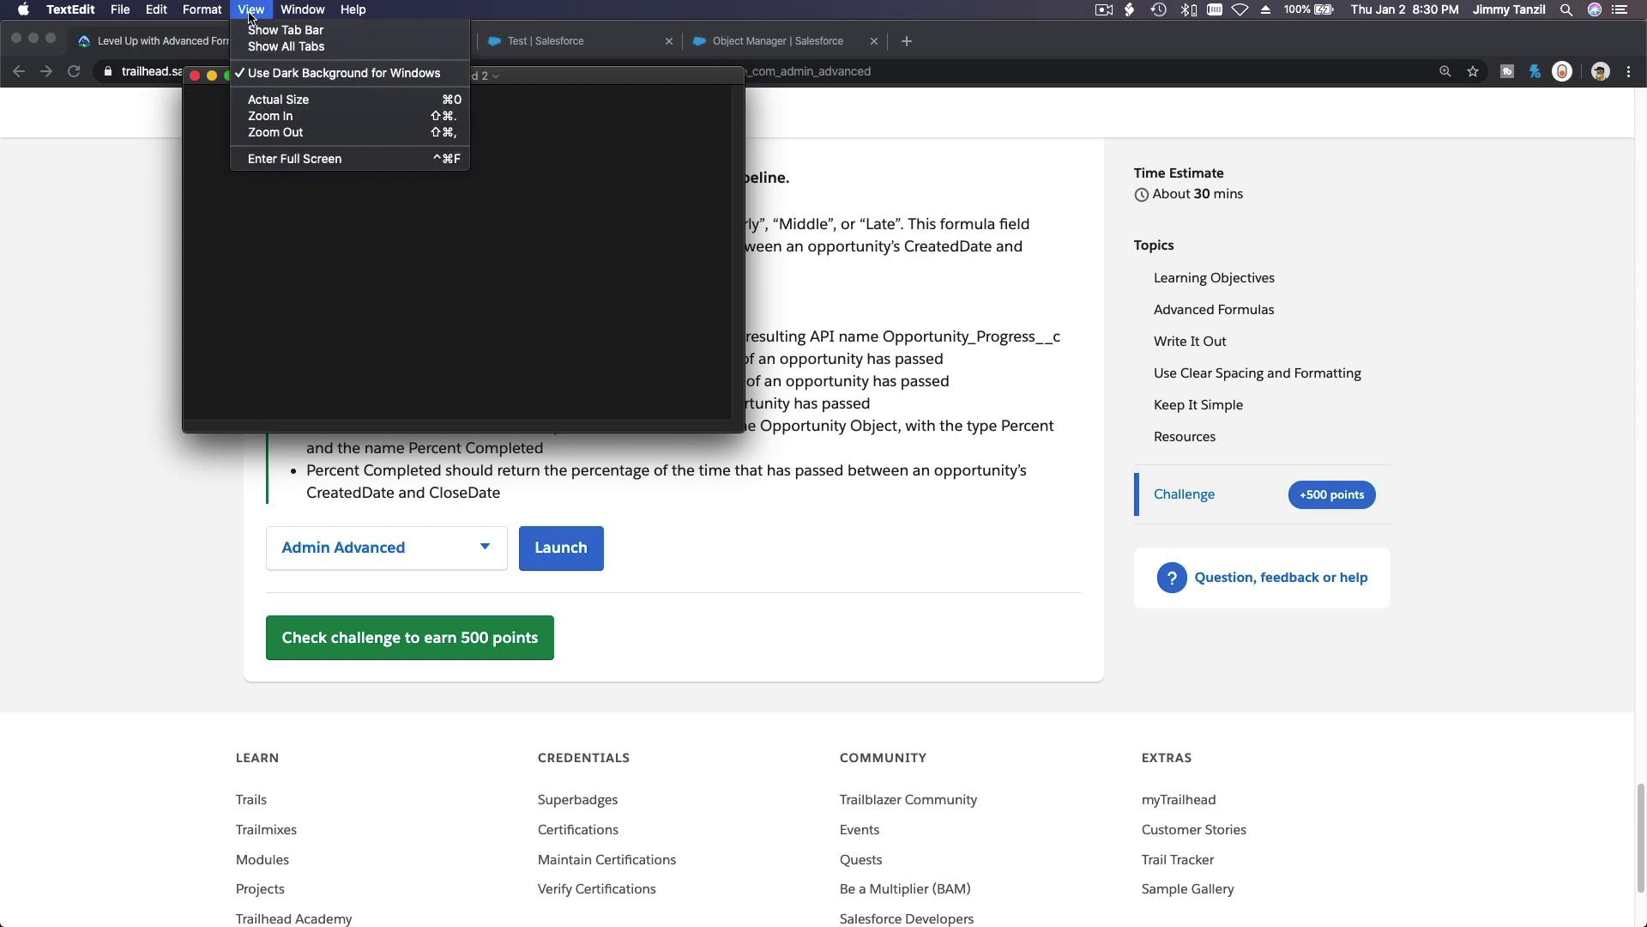
left_click(279, 118)
left_click_drag(743, 430, 1443, 845)
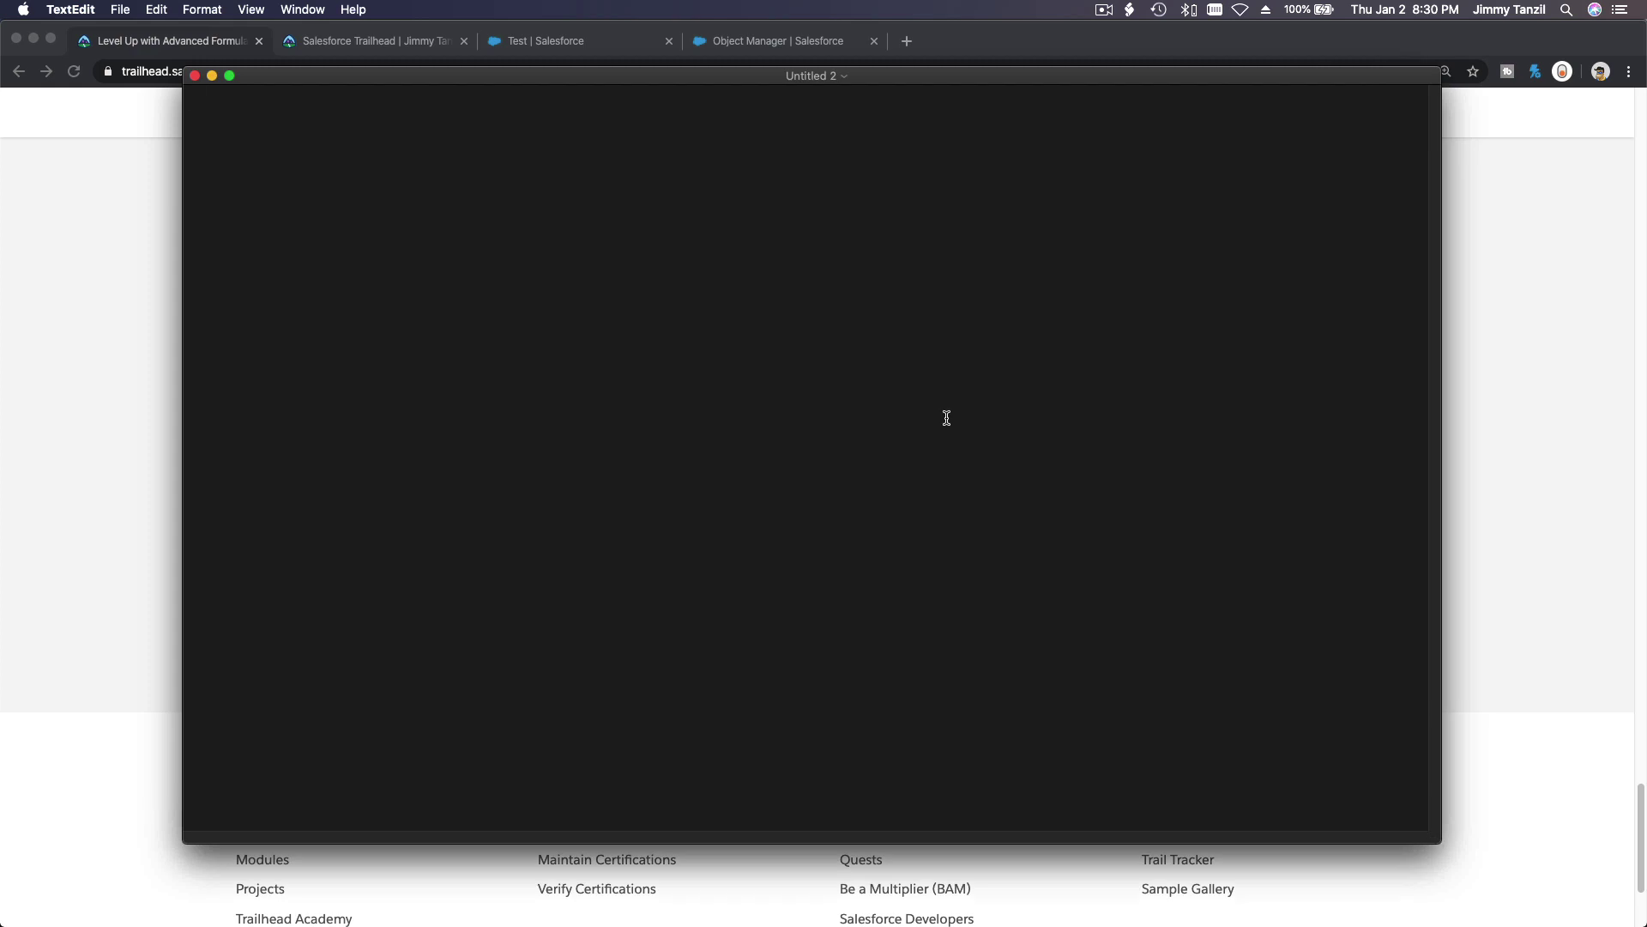
left_click_drag(614, 66, 651, 351)
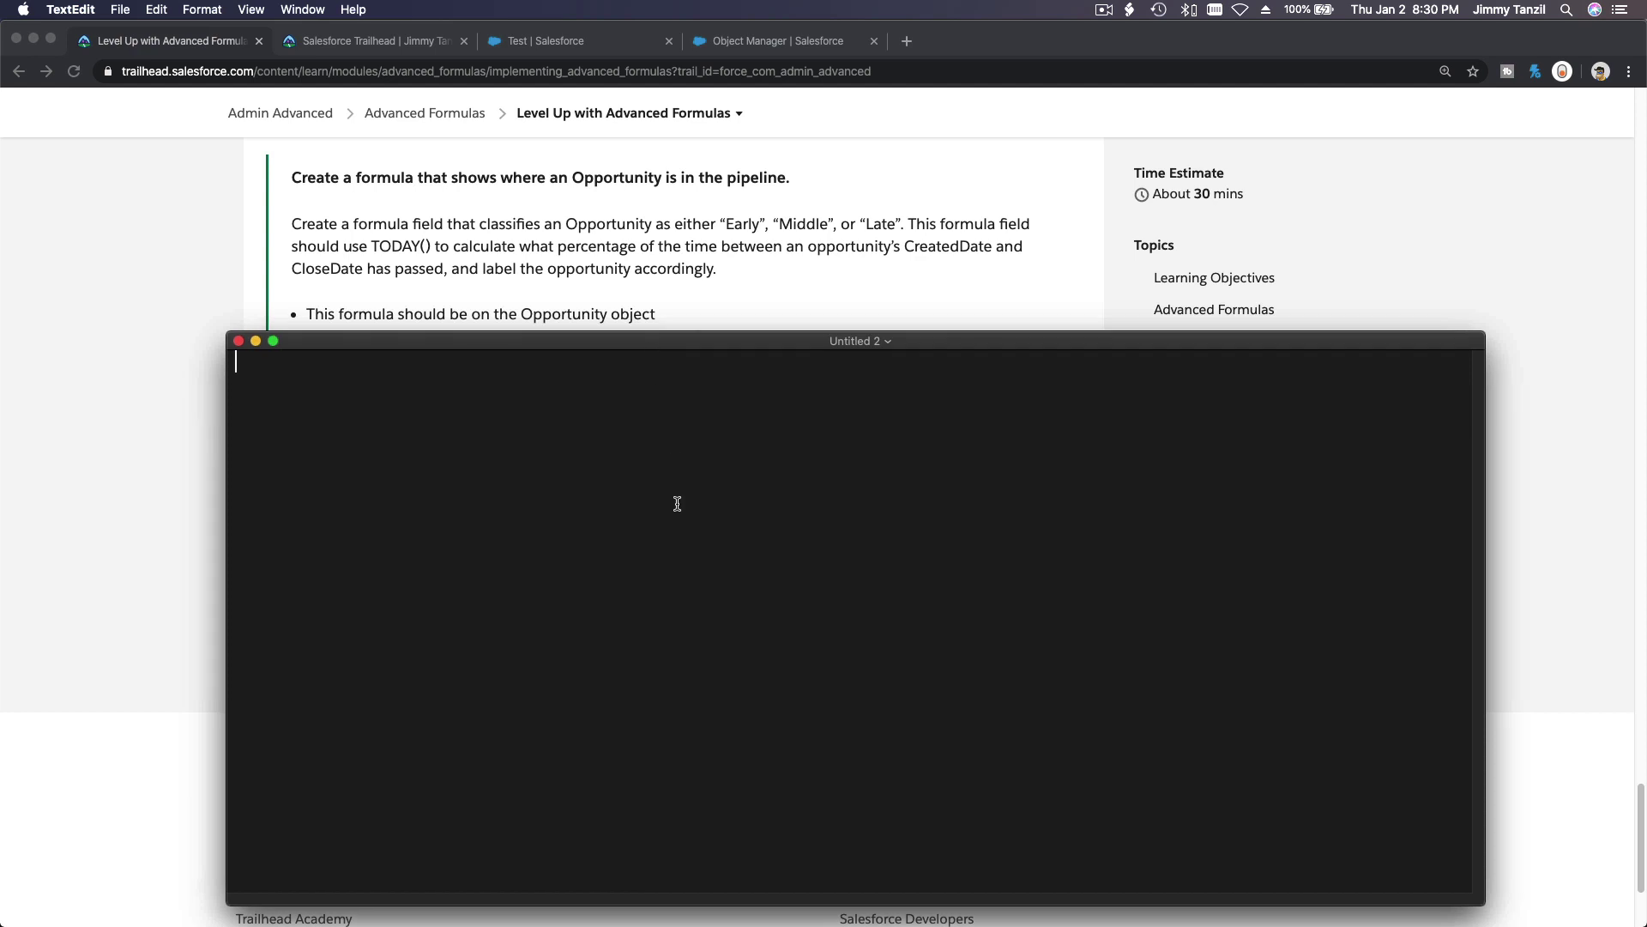
Step: List Early, Middle and Late on separate lines with a blank line between them, keeping the challenge text above readable
type("Early")
key("Return")
type("Middel")
key("BackSpace")
key("BackSpace")
type("le")
key("Return")
key("Return")
type("Late")
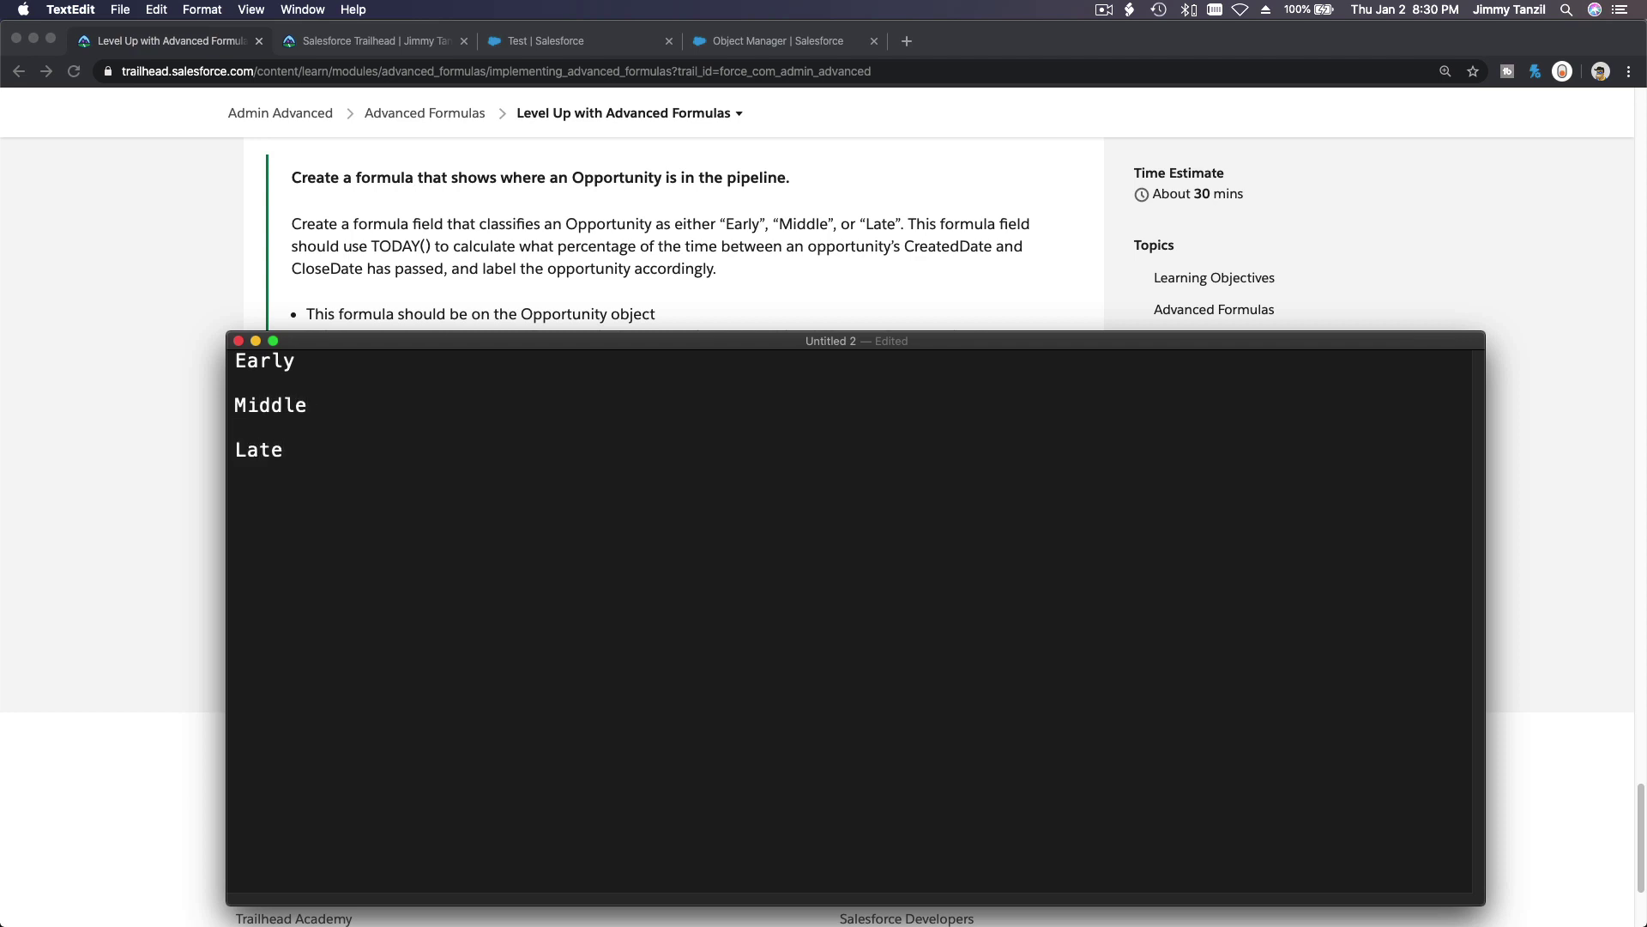
left_click_drag(499, 353, 498, 359)
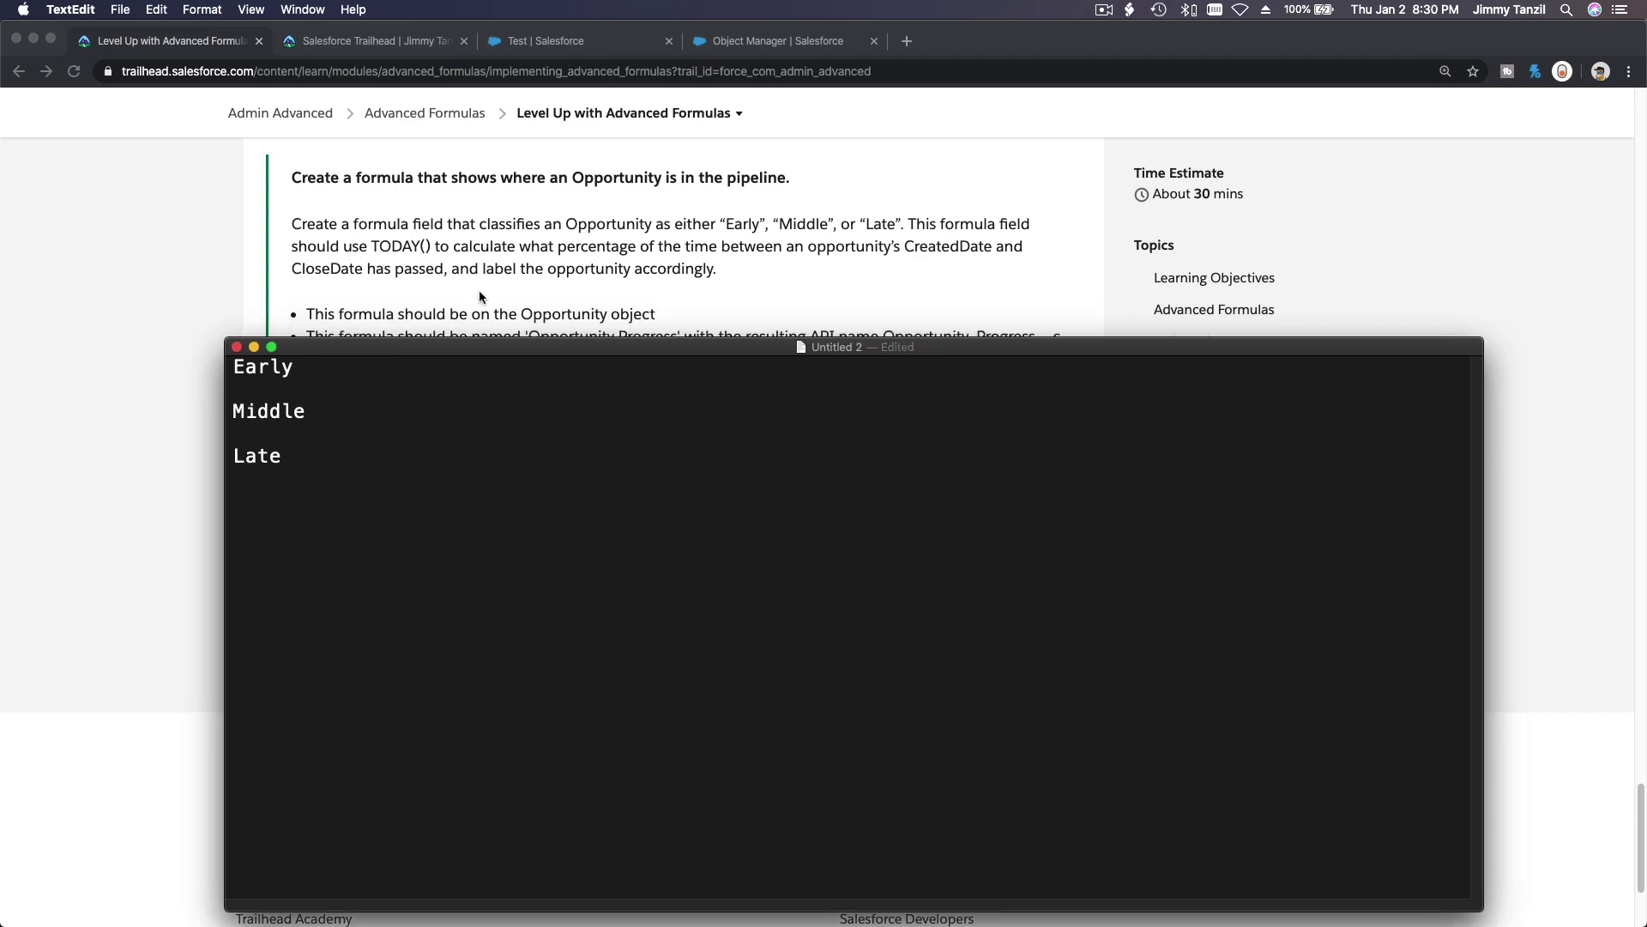
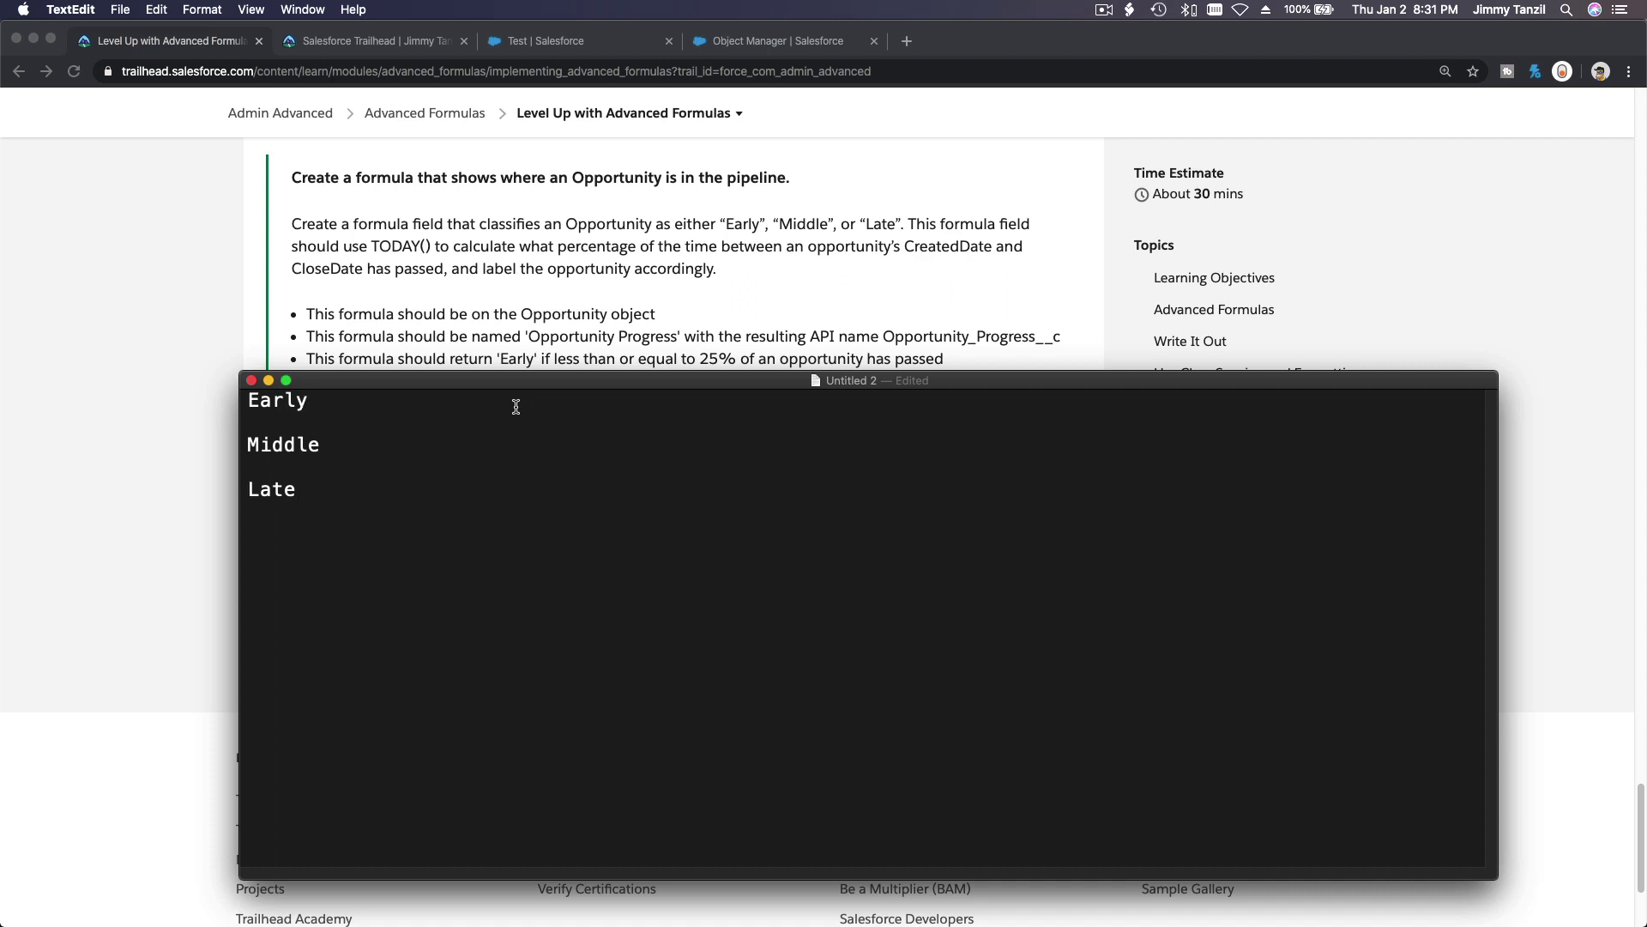
Step: Complete the Early line with "= Today() - CreatedDate / CloseDate - CreatedDate < 0.25", keeping the challenge criteria above readable
type("= Today() - CreatedDate")
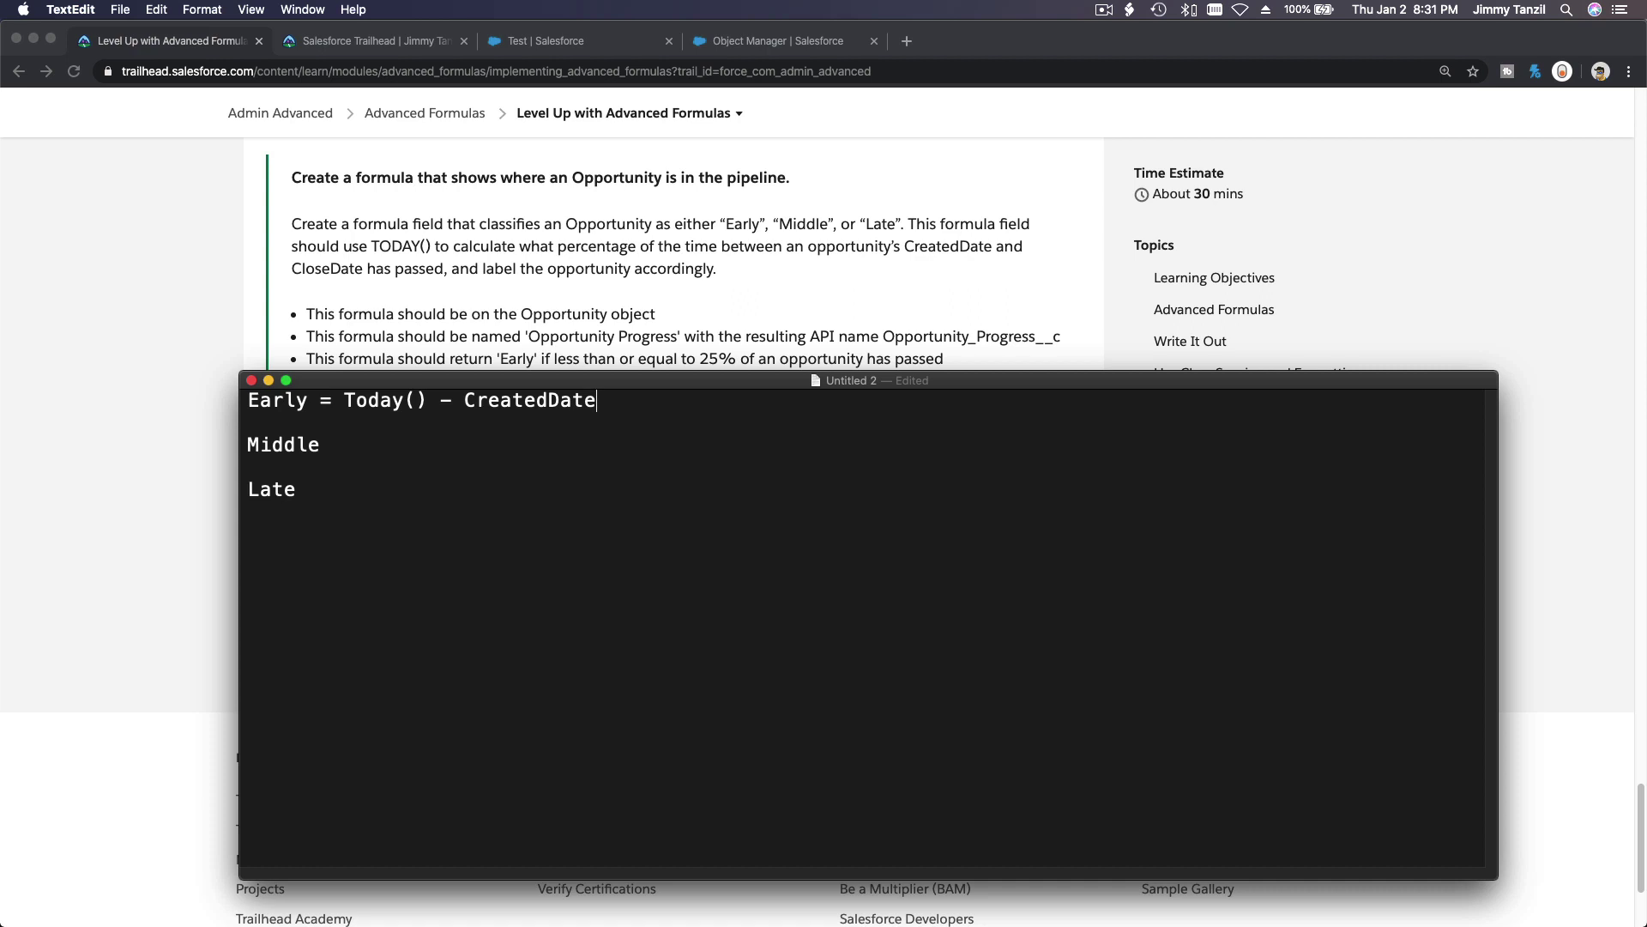
type("/")
key("BackSpace")
type("/ CloseDate")
type("- CreatedD")
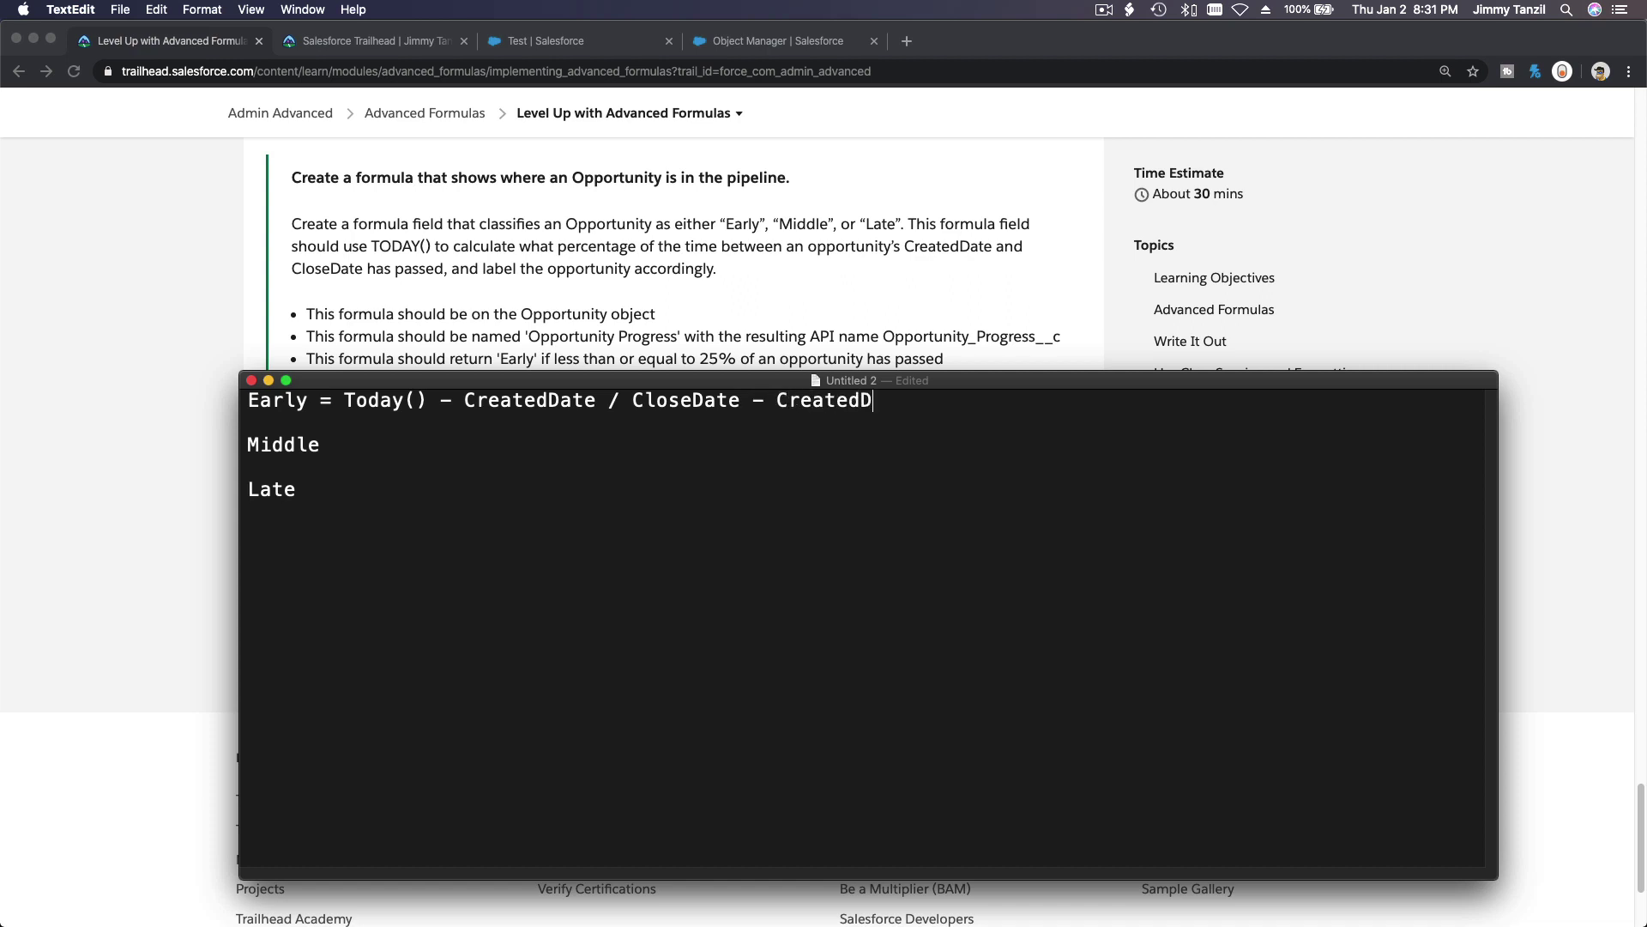
type("ate < 25%")
left_click_drag(481, 382, 483, 400)
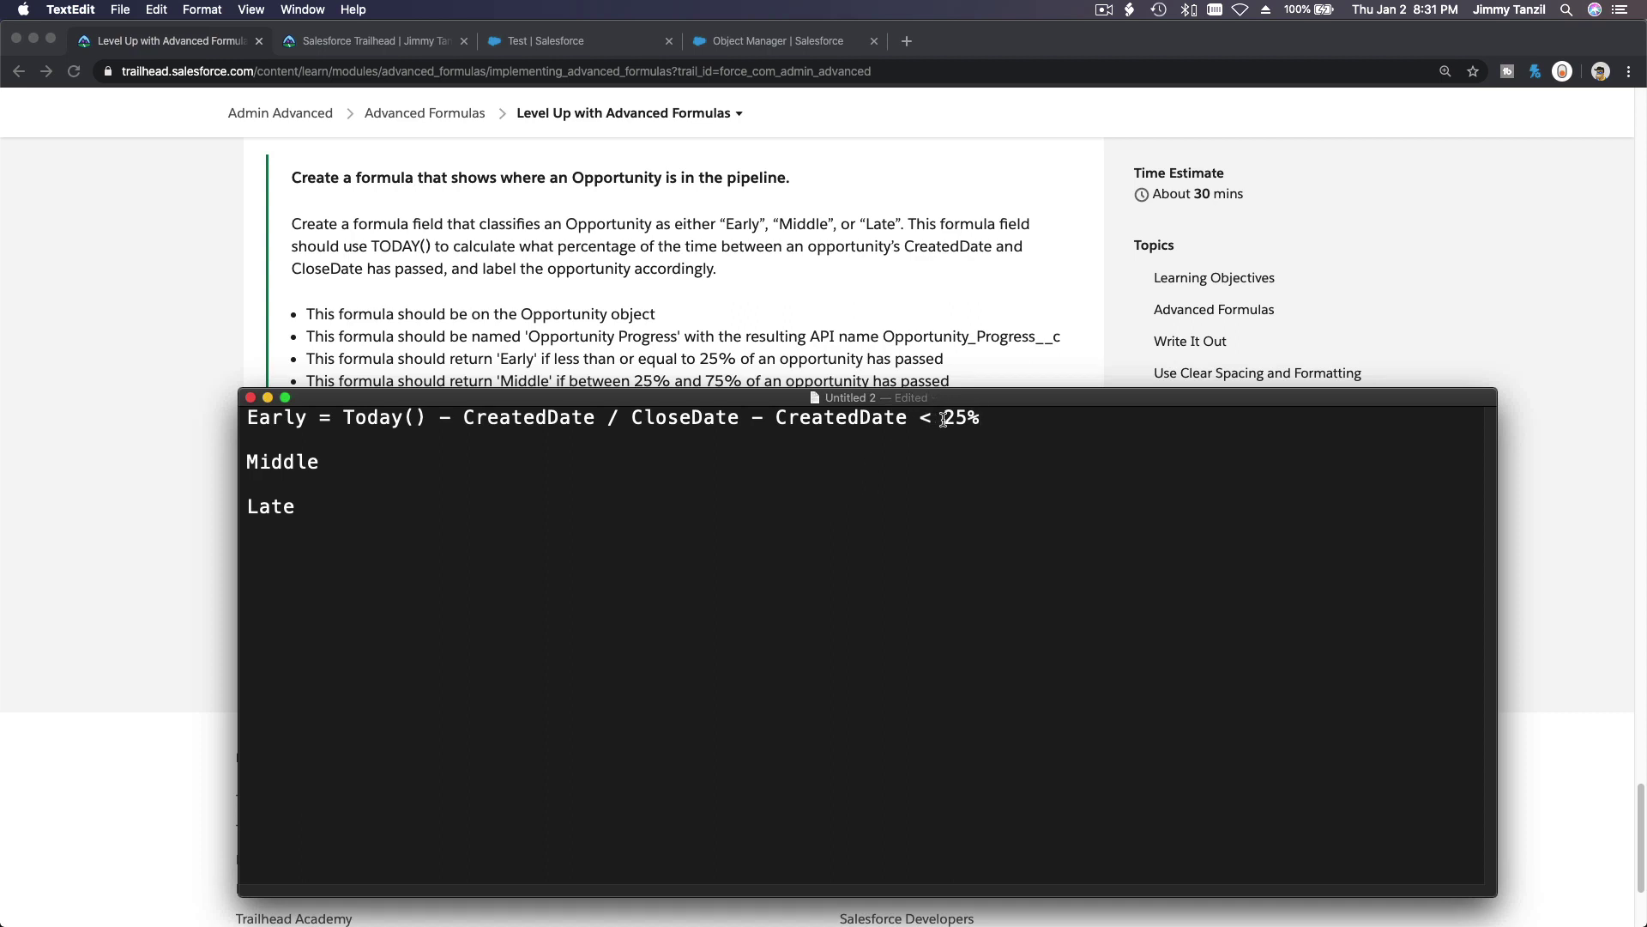
left_click_drag(942, 419, 975, 418)
type("0.25")
Step: Wrap the first CreatedDate in the Early formula in DateValue()
double_click(503, 419)
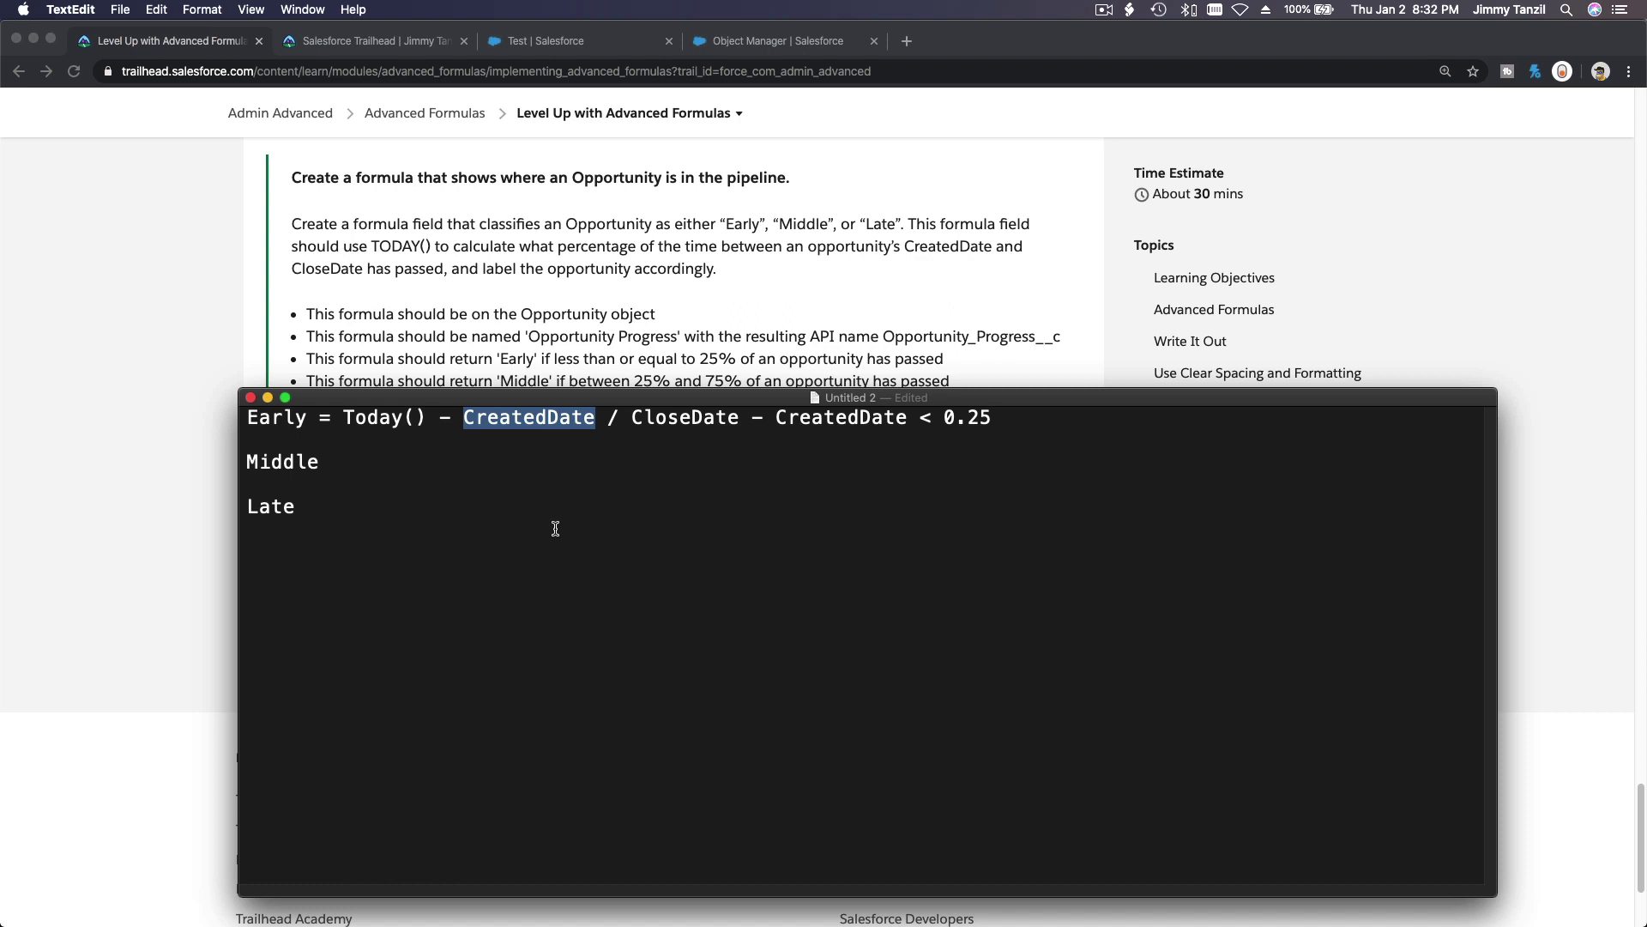
left_click(468, 418)
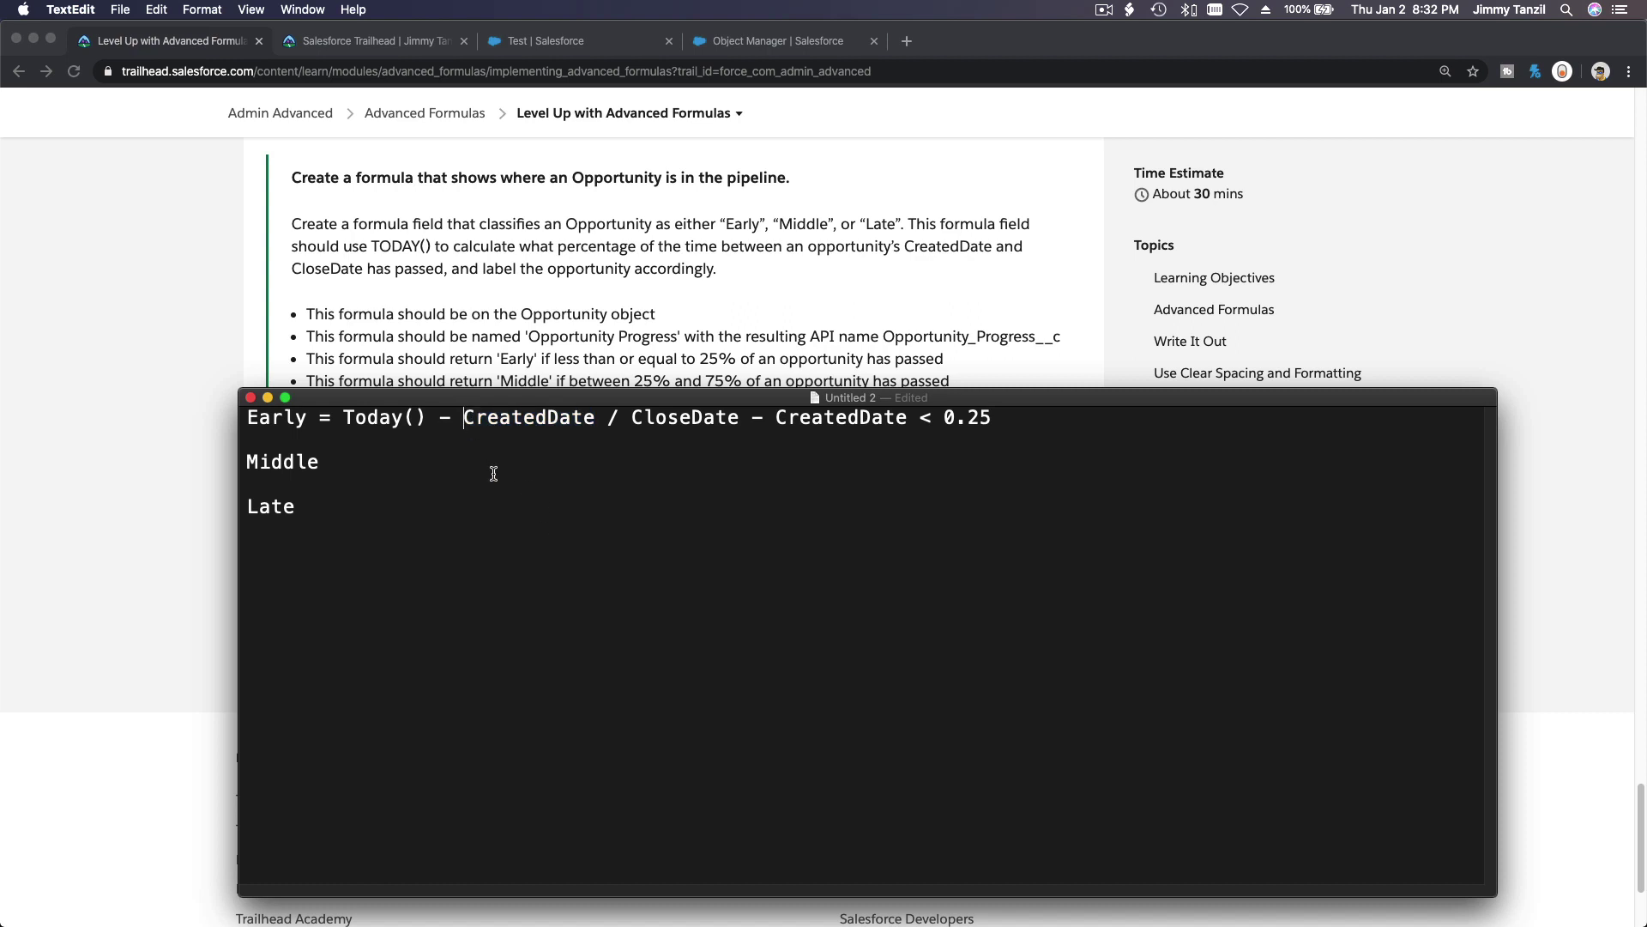
type("DateVal")
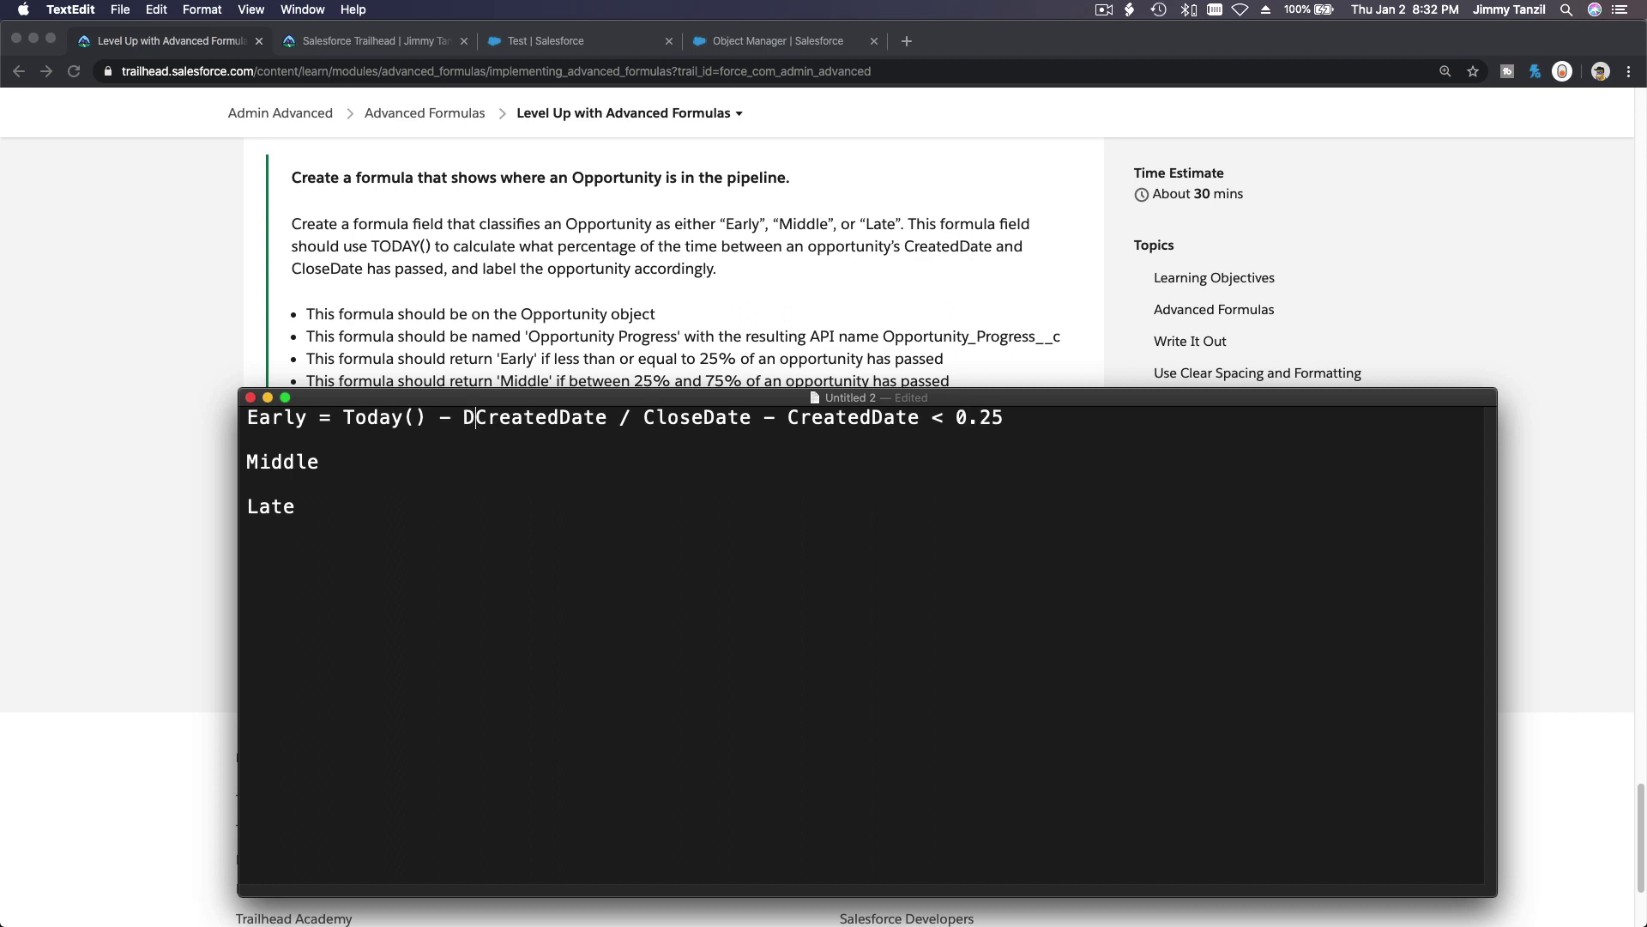
type("ye")
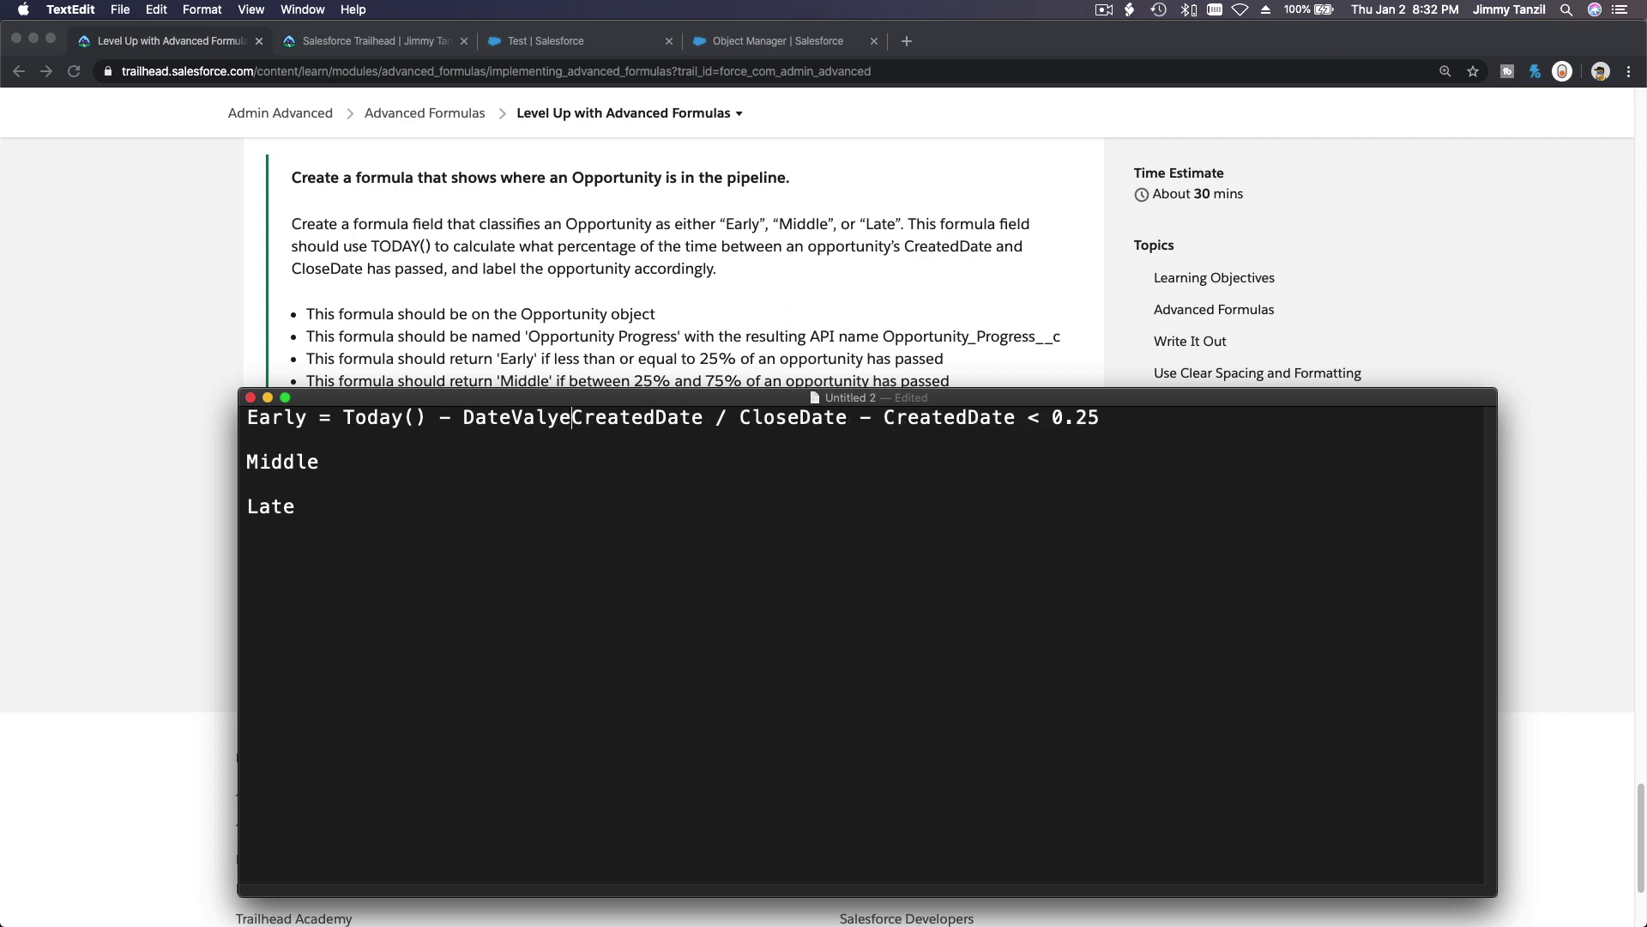
key("BackSpace")
key("BackSpace")
type("ue(")
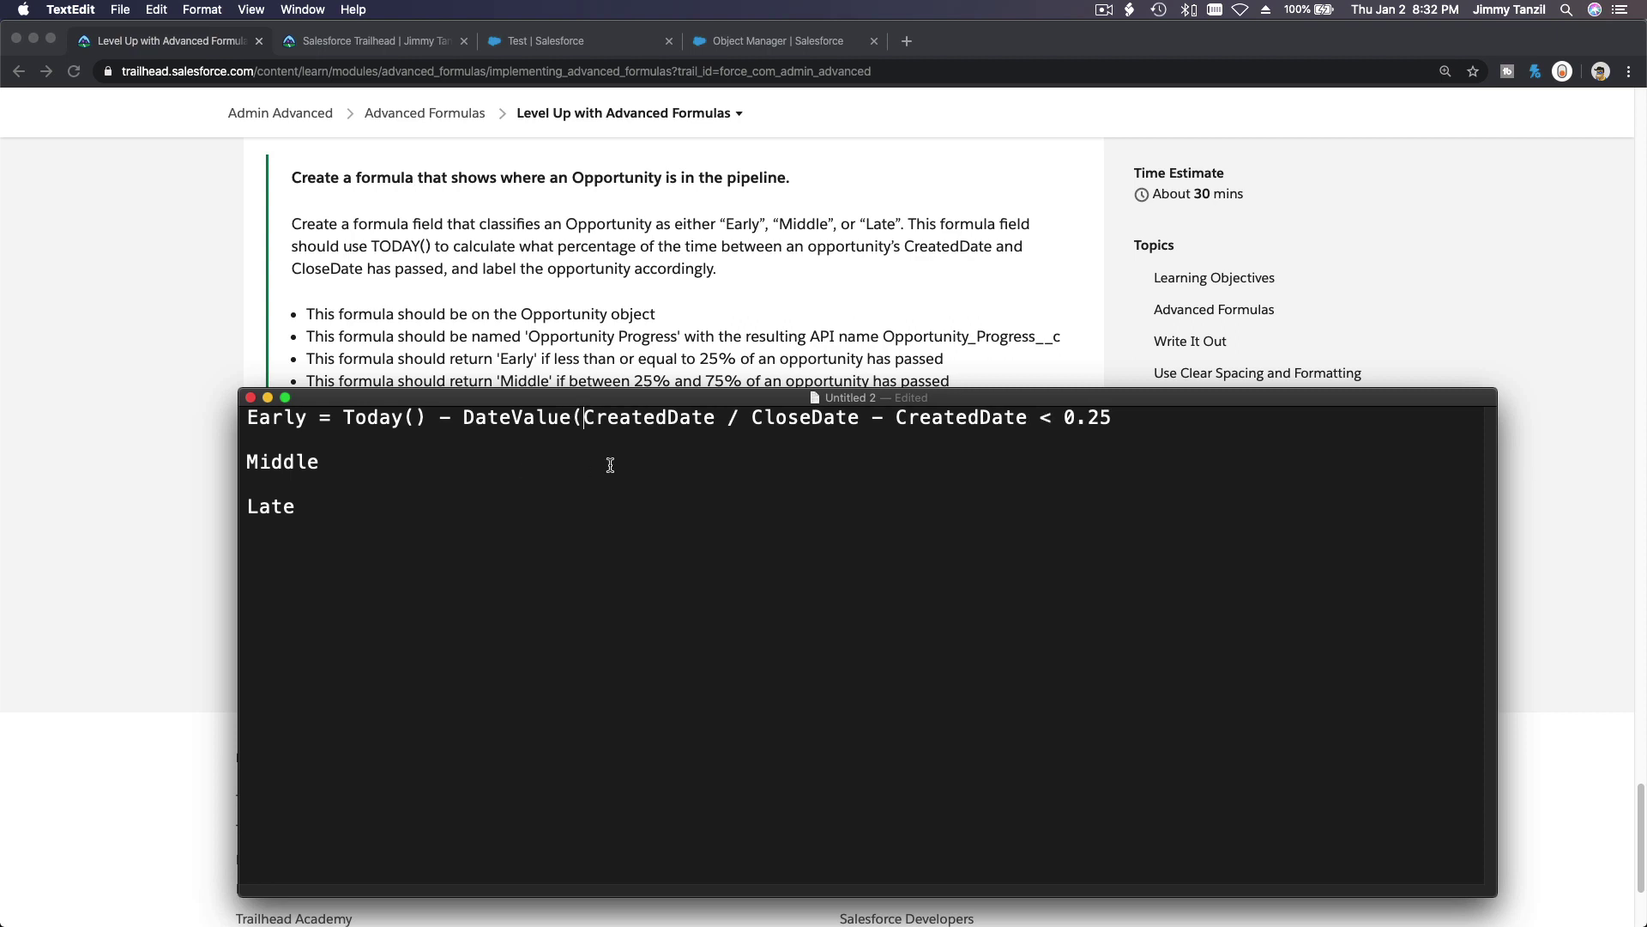
left_click(715, 418)
type(")")
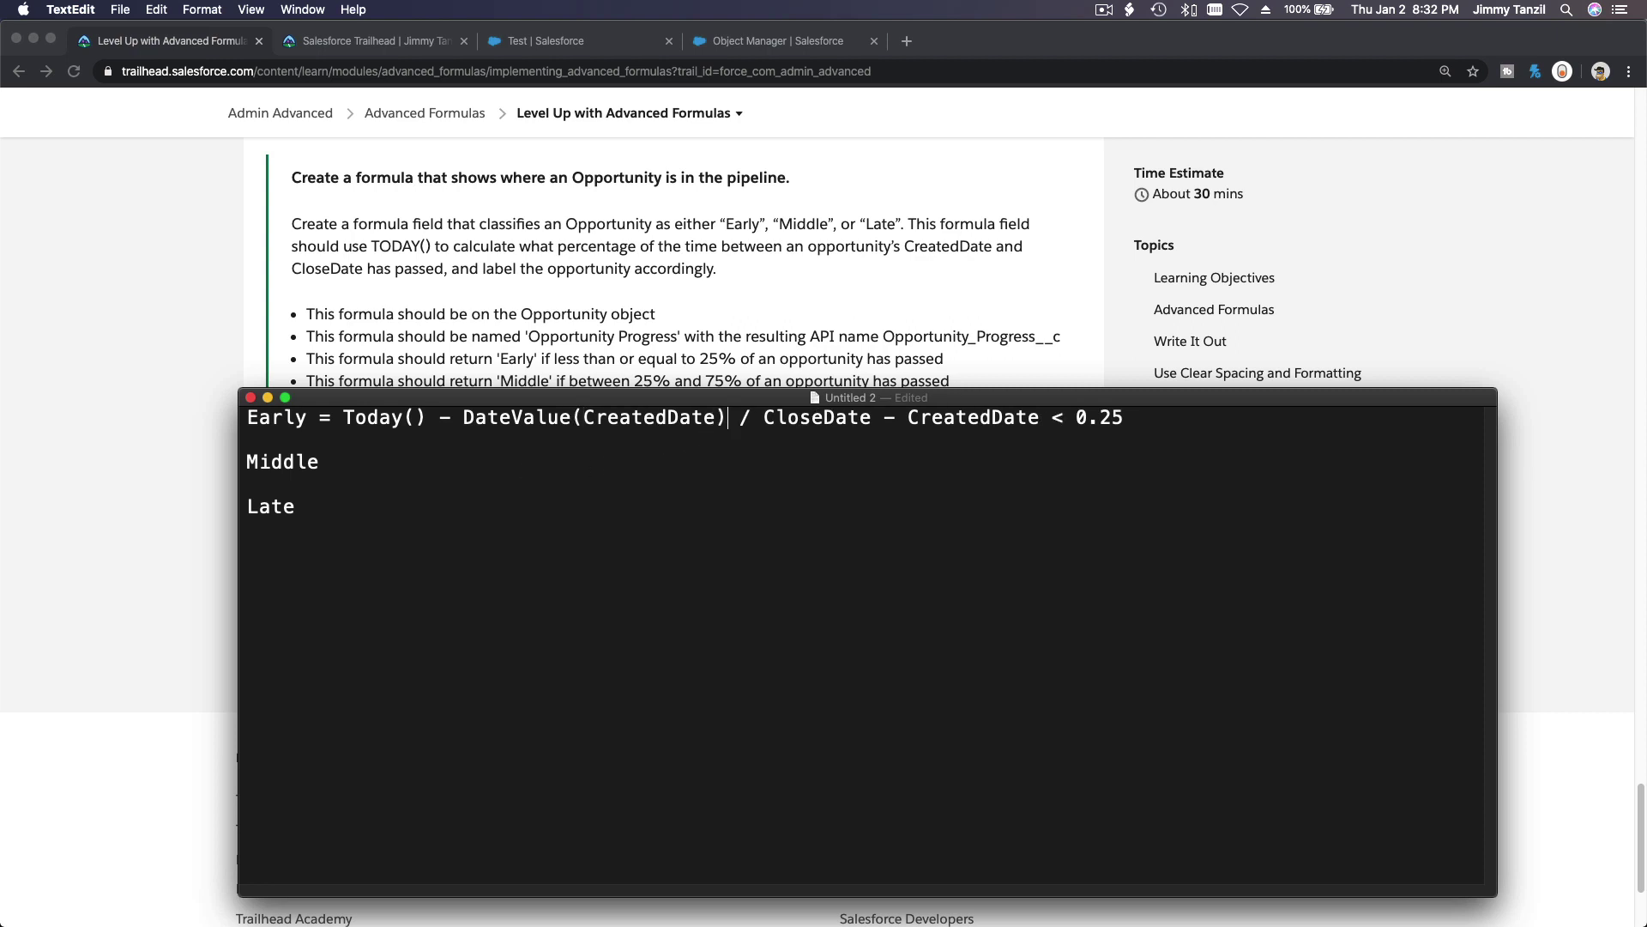
Step: Wrap the second CreatedDate, after CloseDate in the Early formula, in DateValue() and check the denominator's date fields
left_click(907, 420)
type("DateVal")
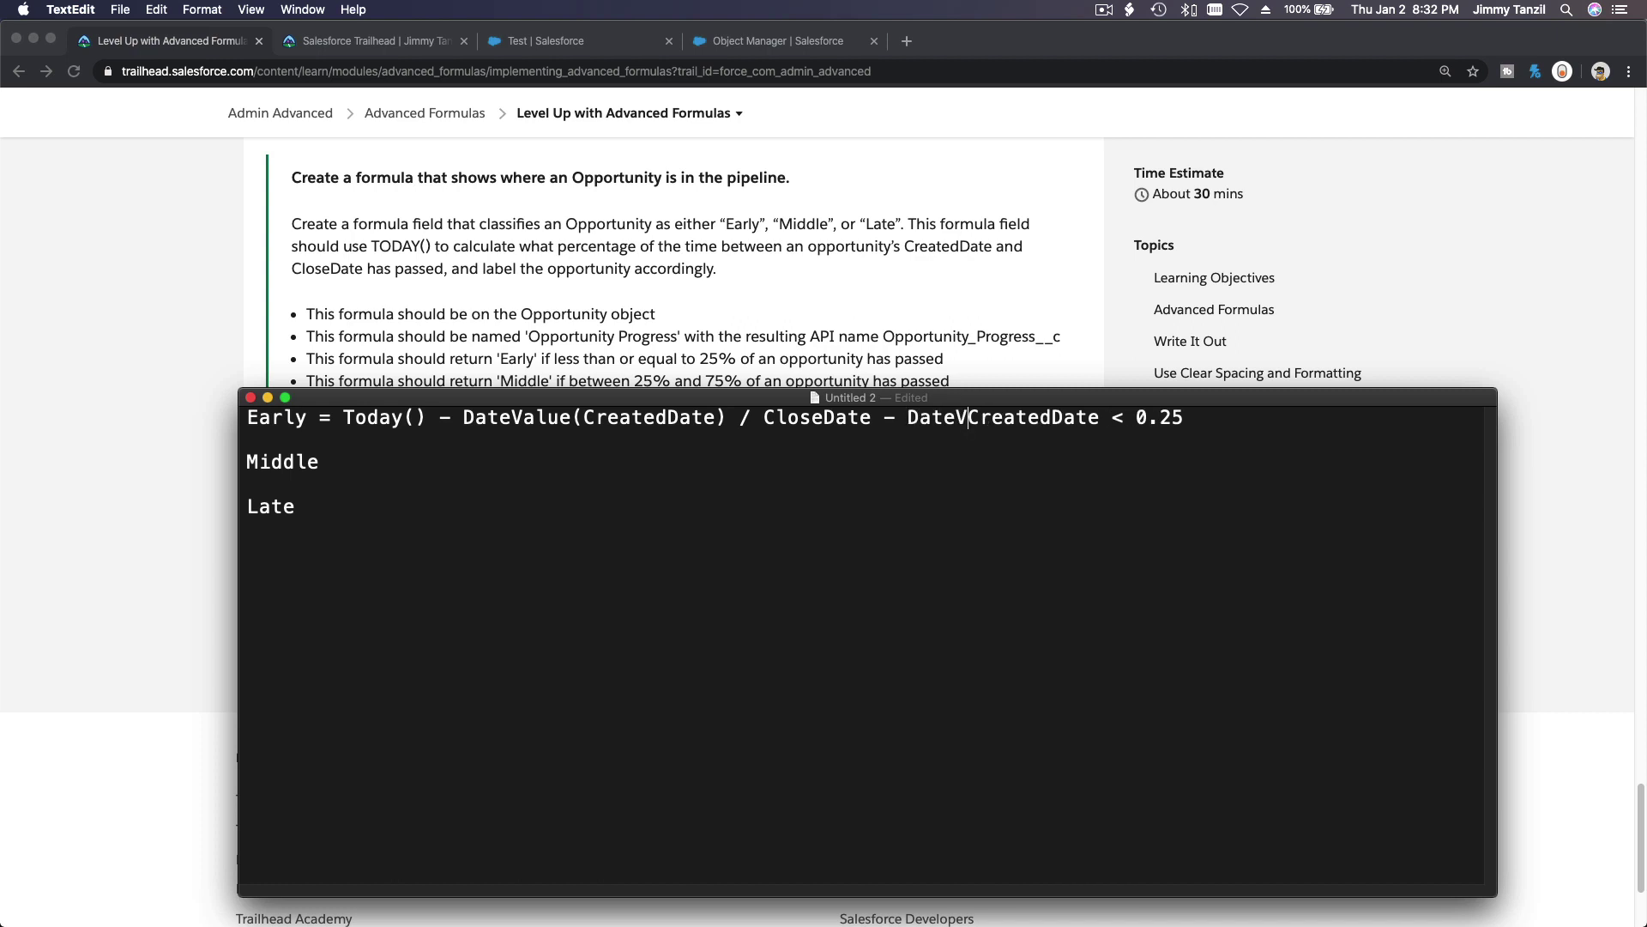
type("ue(")
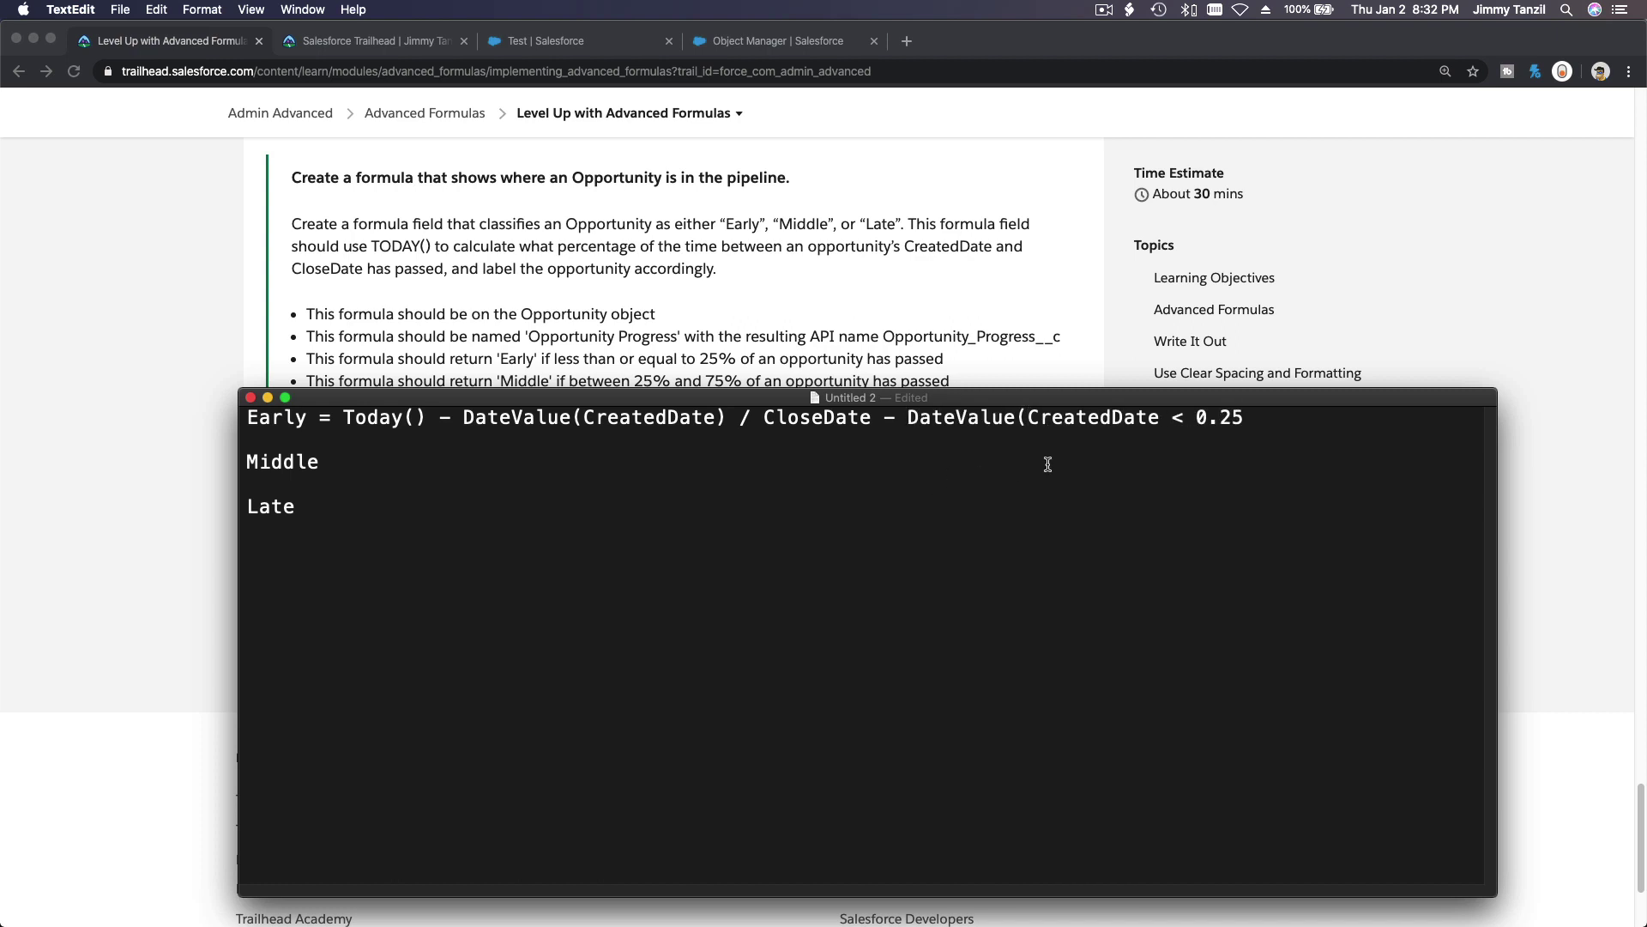
left_click(1164, 417)
type(")")
triple_click(1098, 419)
double_click(1096, 419)
double_click(836, 417)
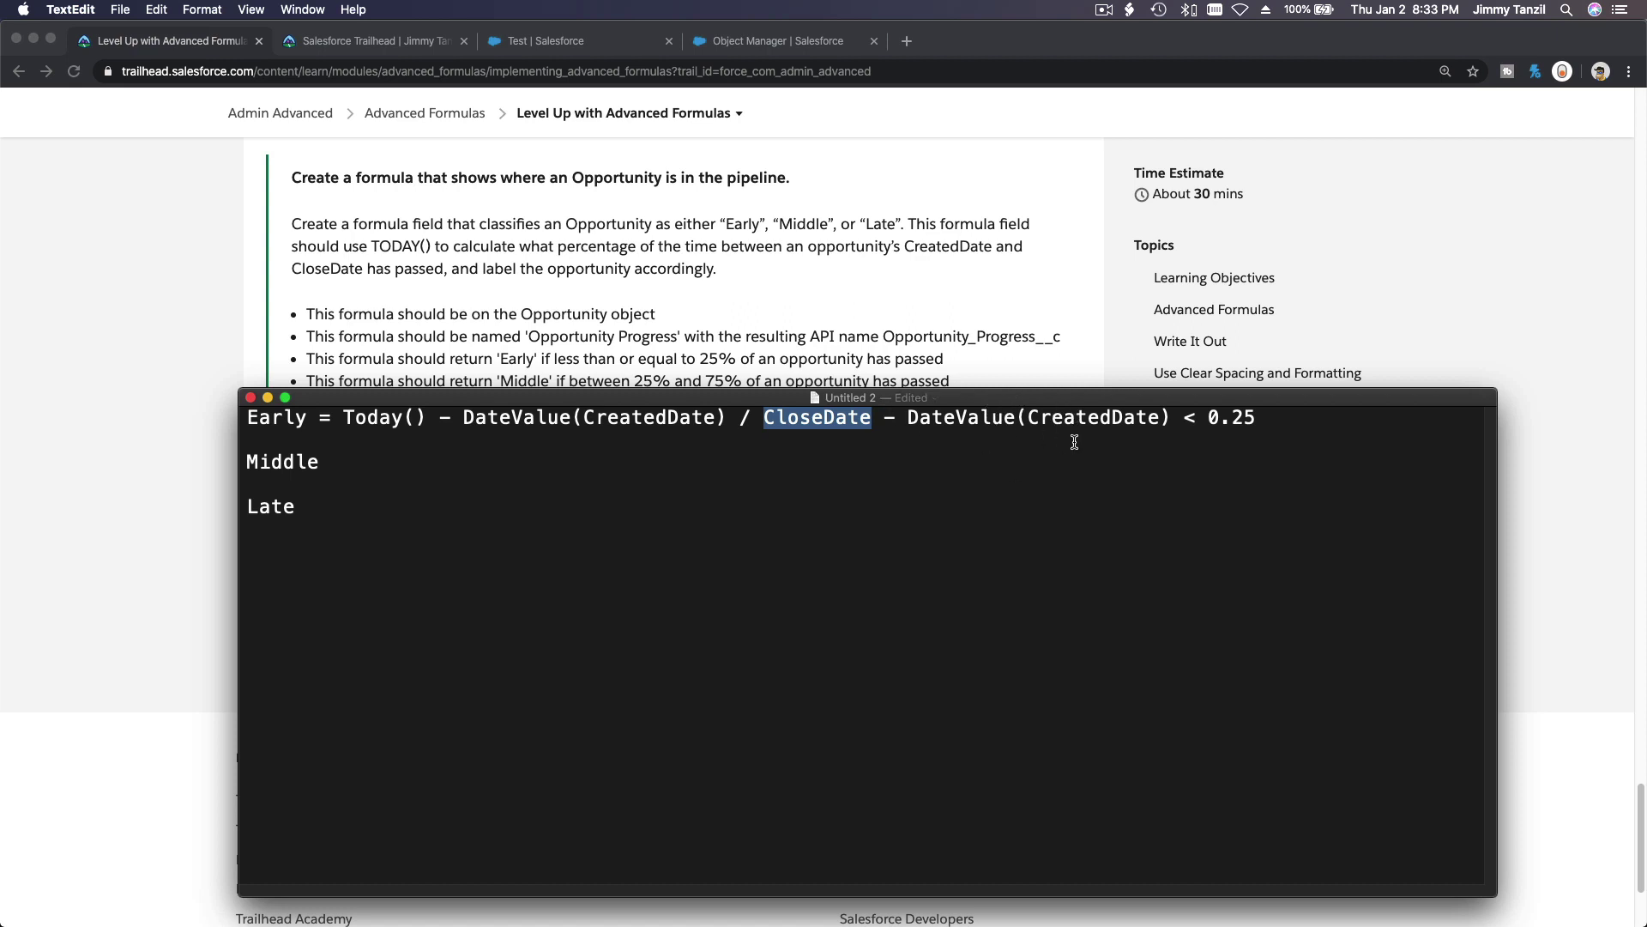
Step: Enclose the numerator Today() - DateValue(CreatedDate) of the Early formula in parentheses
left_click(345, 416)
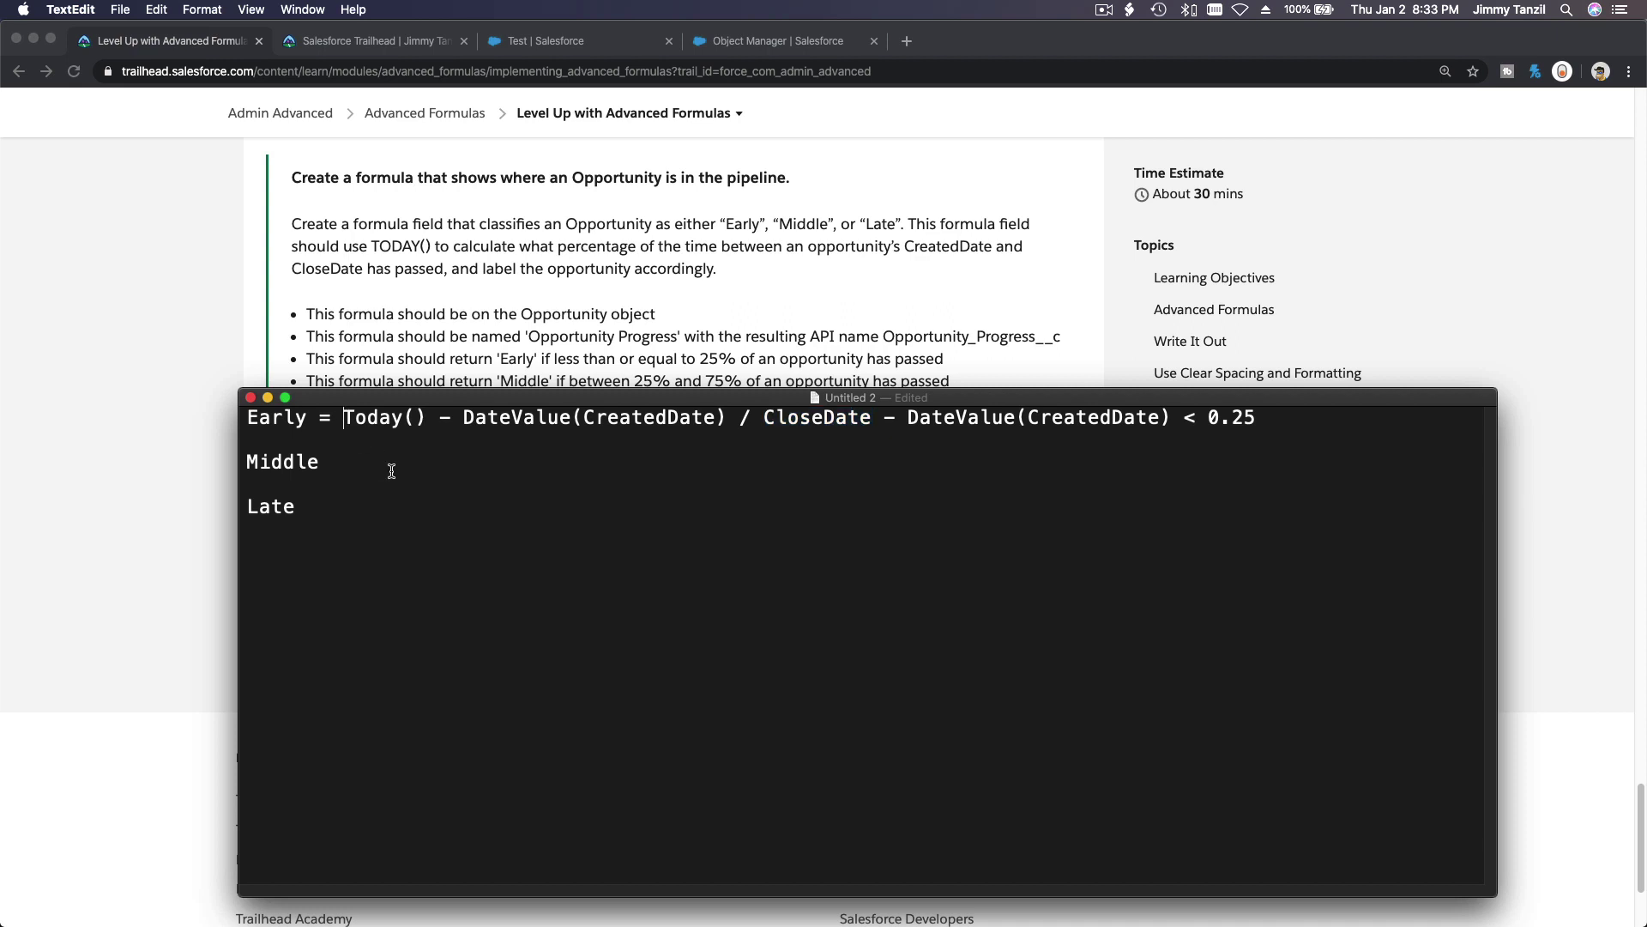
type("(")
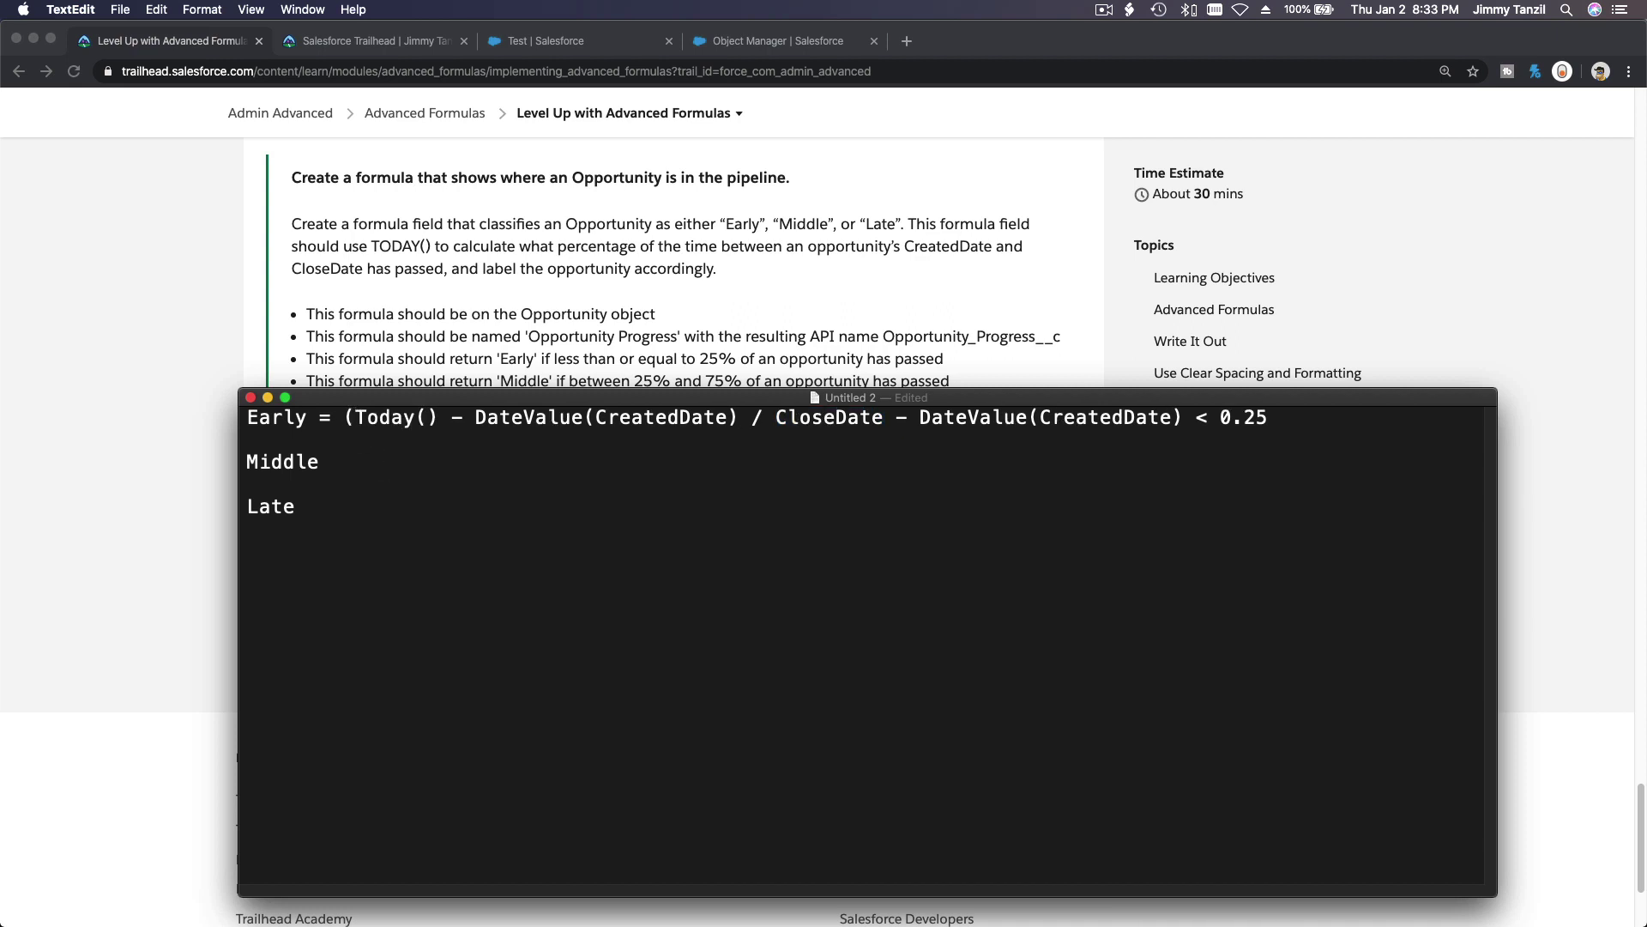
left_click(741, 417)
type(")")
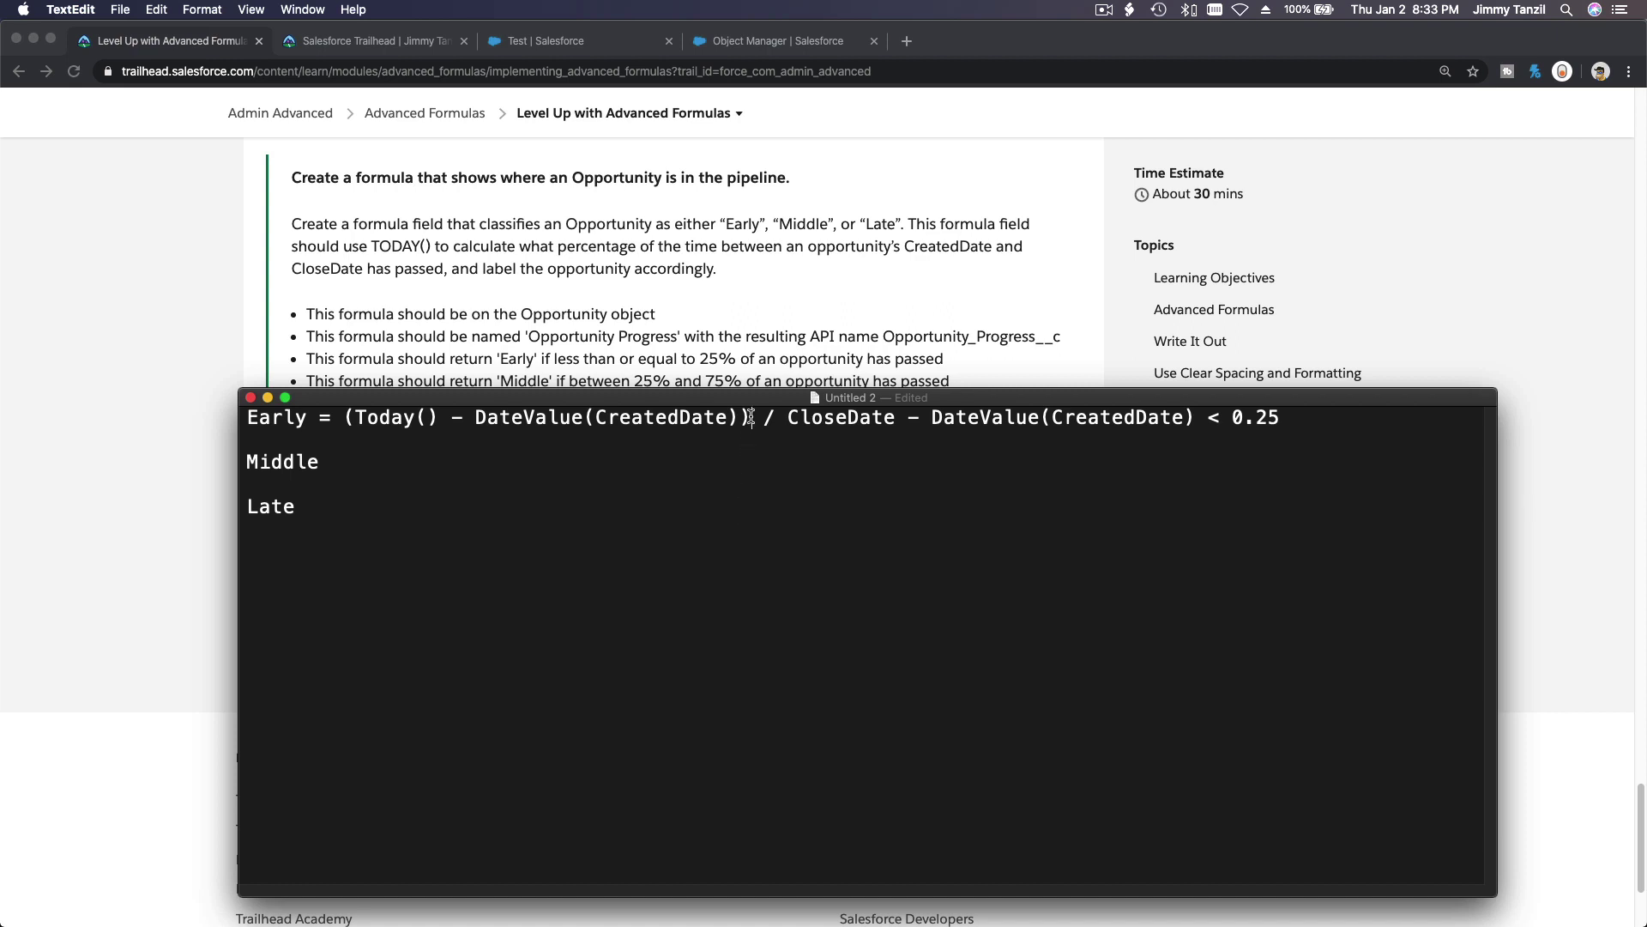
Step: Enclose the denominator CloseDate - DateValue(CreatedDate) of the Early formula in parentheses
left_click_drag(748, 418, 347, 418)
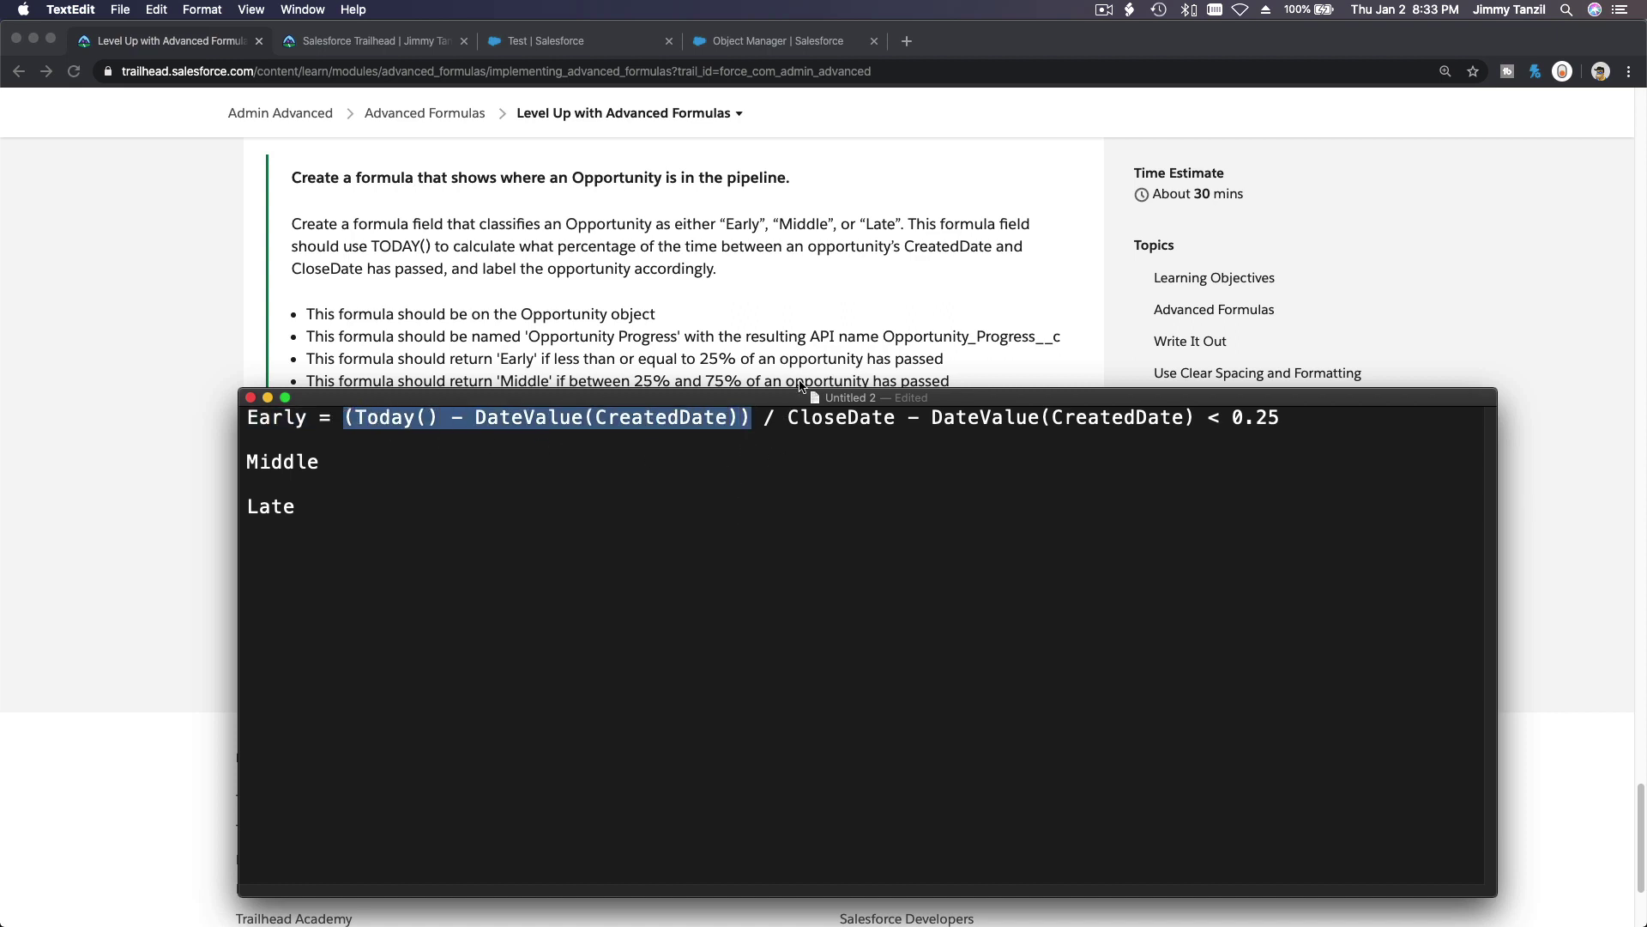
left_click(798, 420)
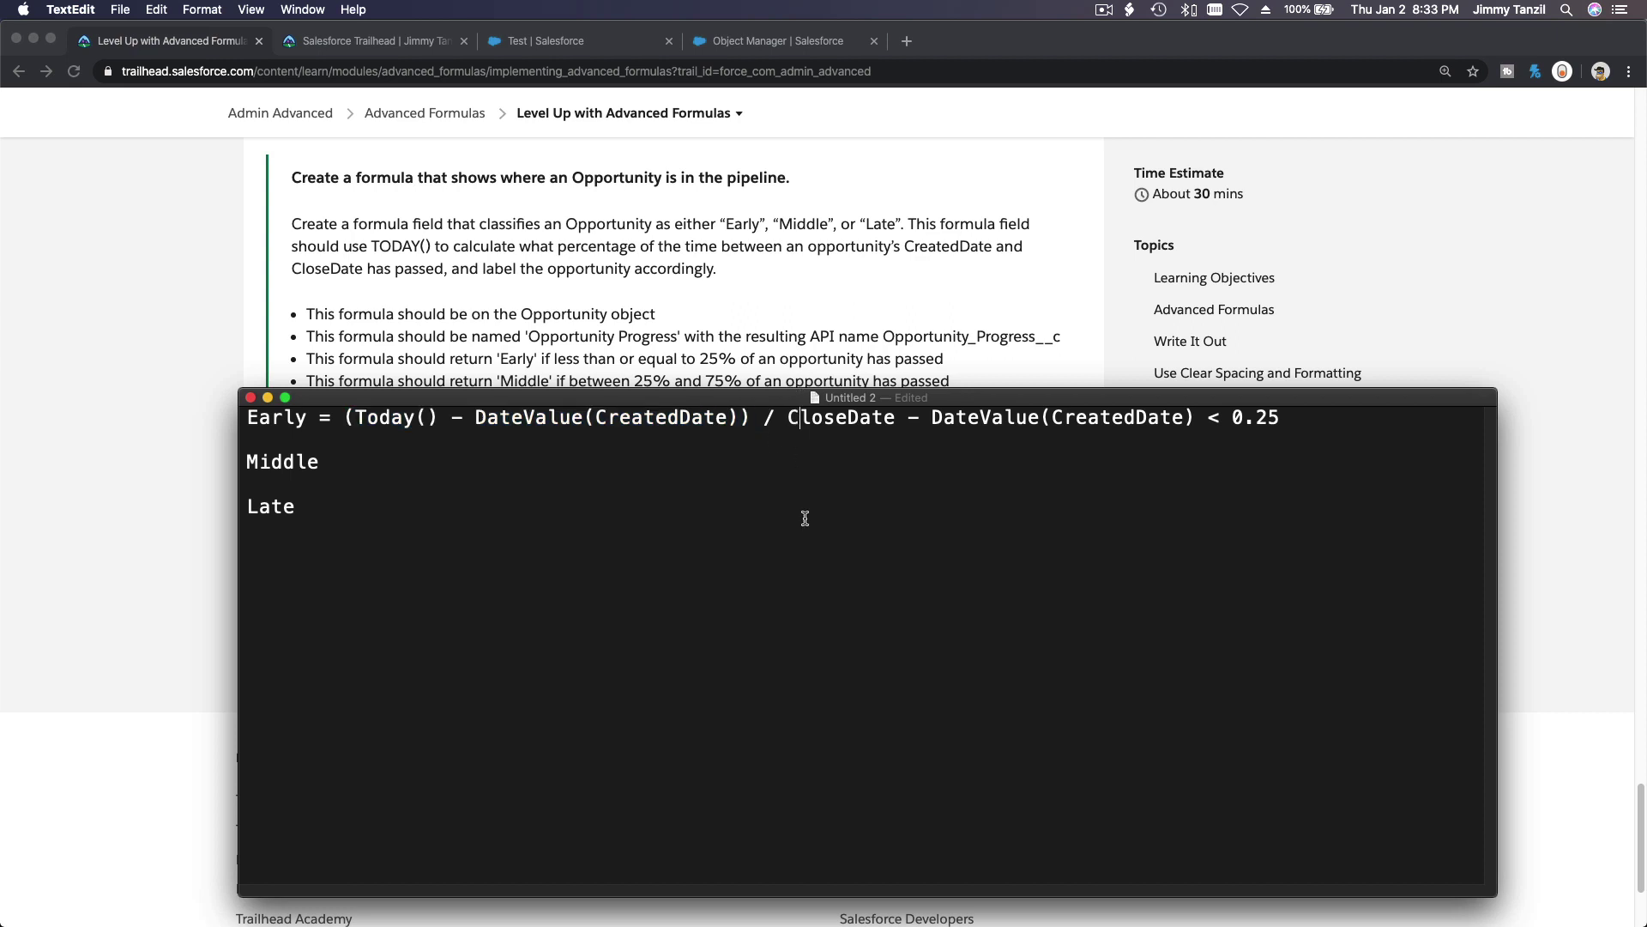
type("(")
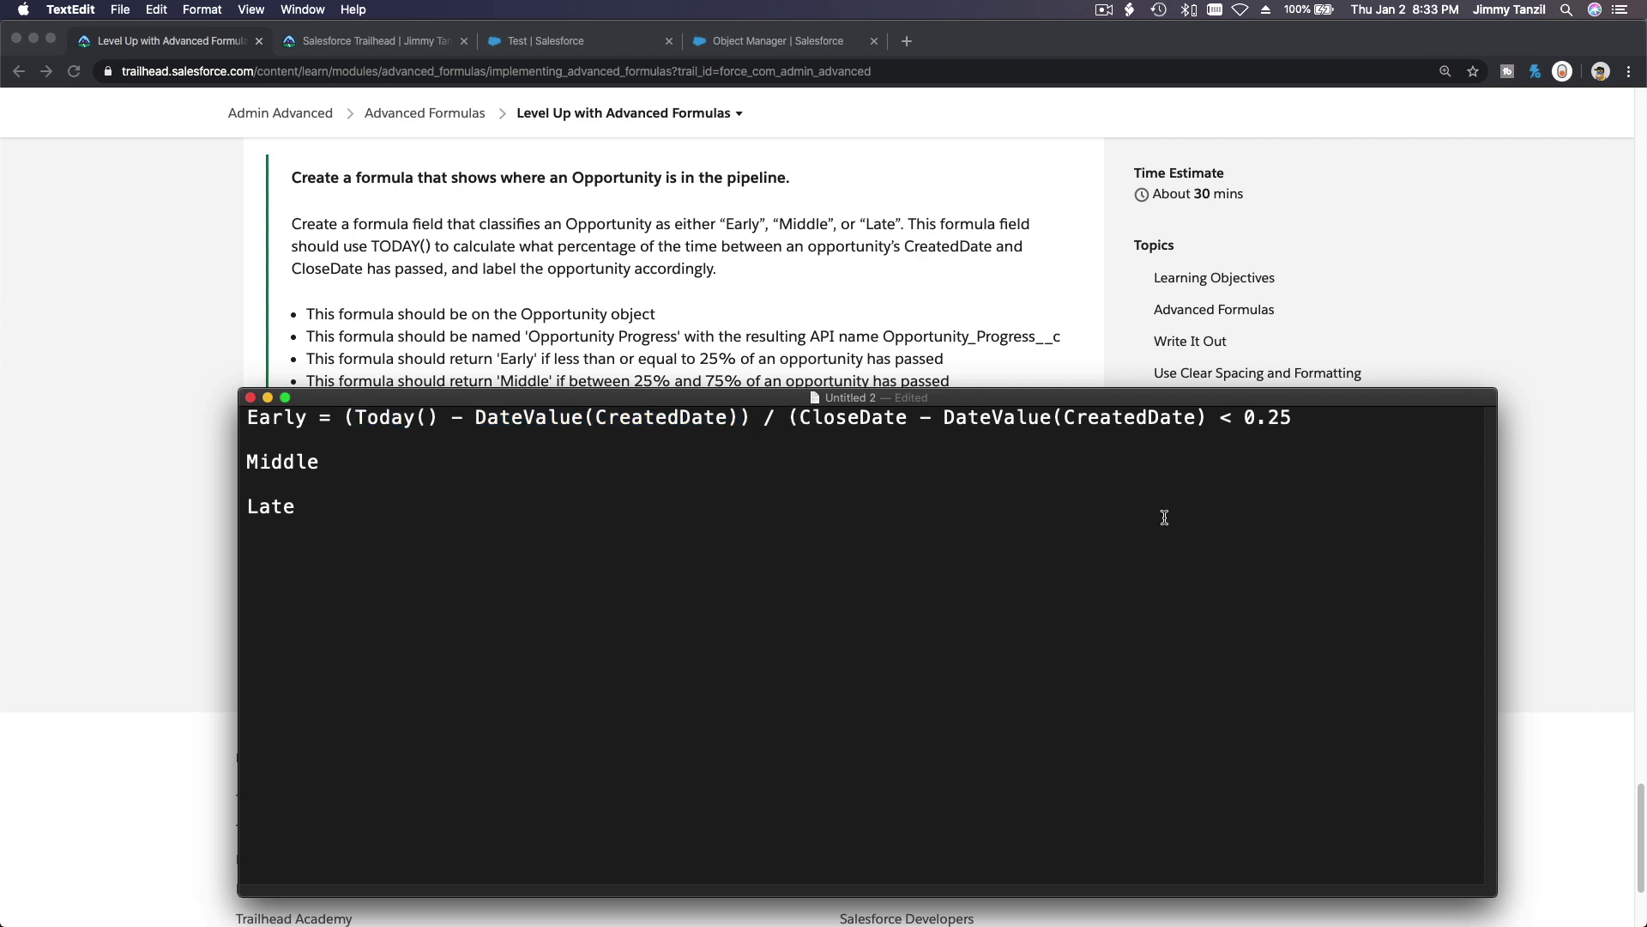
left_click(1201, 420)
type(")")
Step: Copy the Early expression, from (Today() through 0.25, and paste it twice on separate lines beneath the Middle label
left_click(347, 463)
left_click_drag(360, 390, 360, 436)
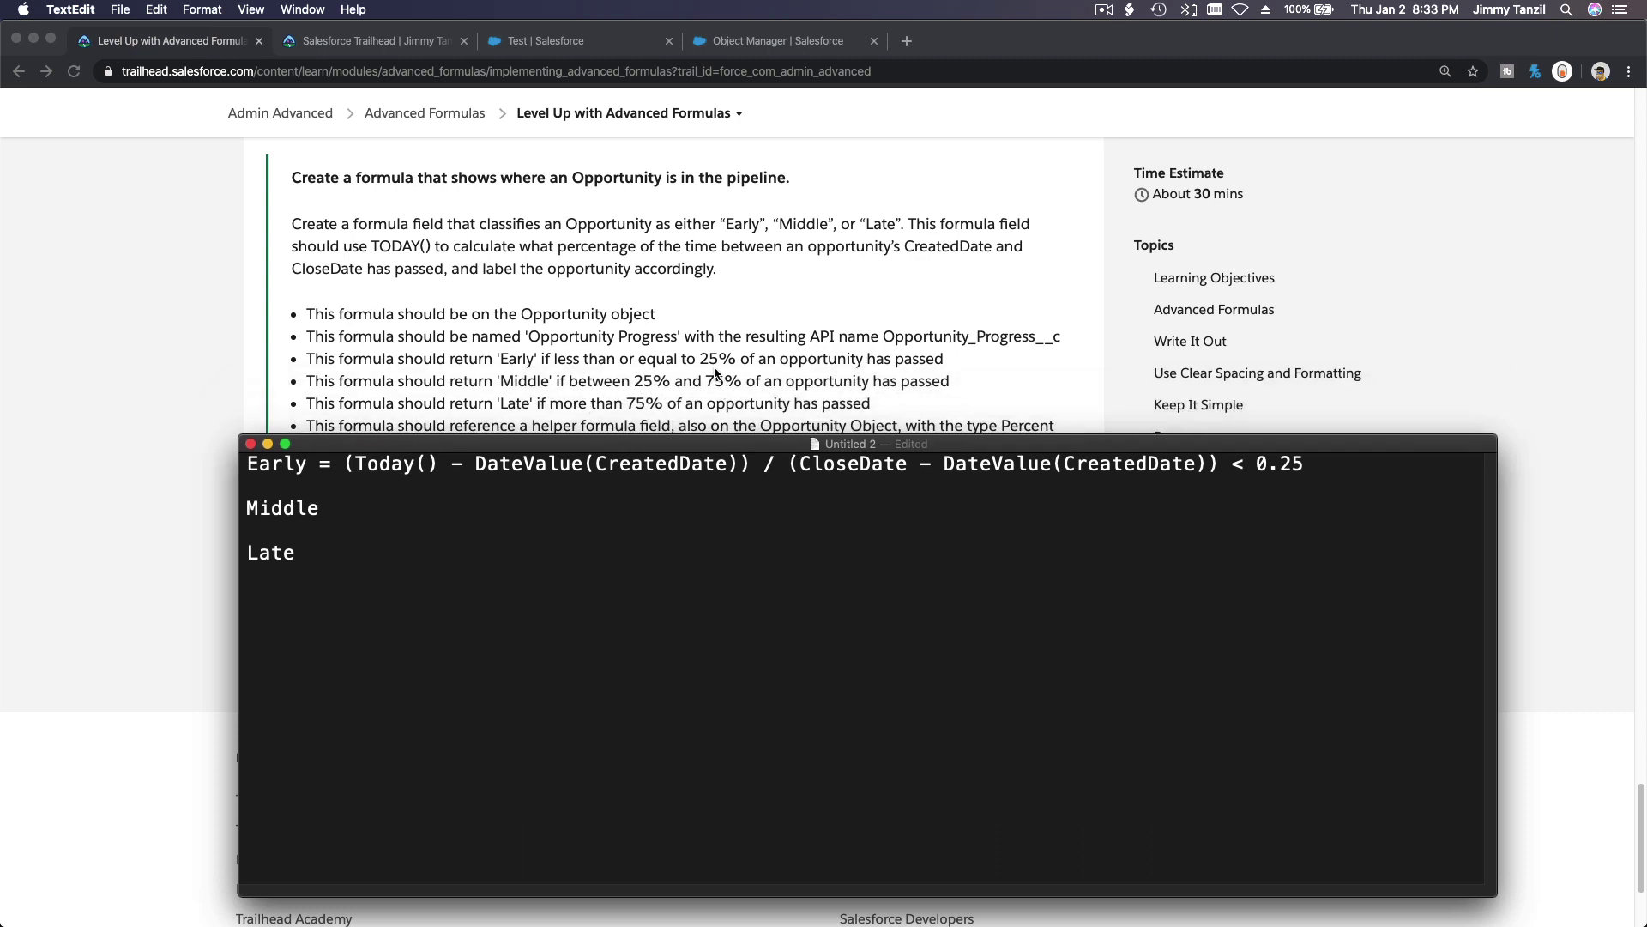
left_click(448, 510)
left_click(1303, 464, "shift")
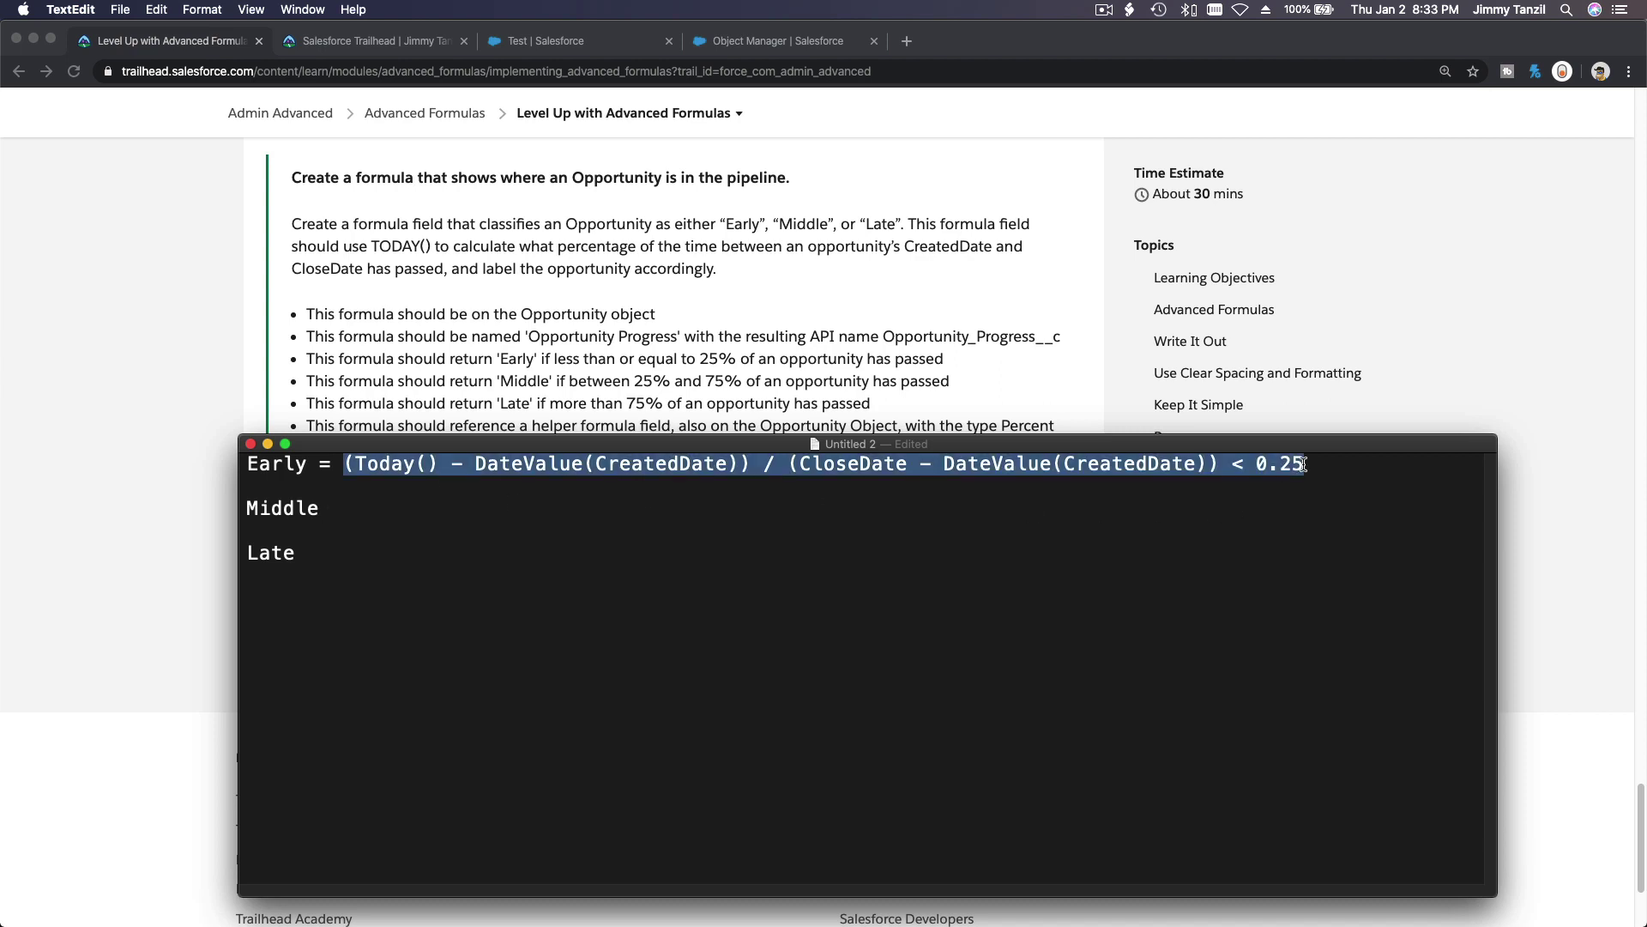
key("super+c")
left_click(425, 515)
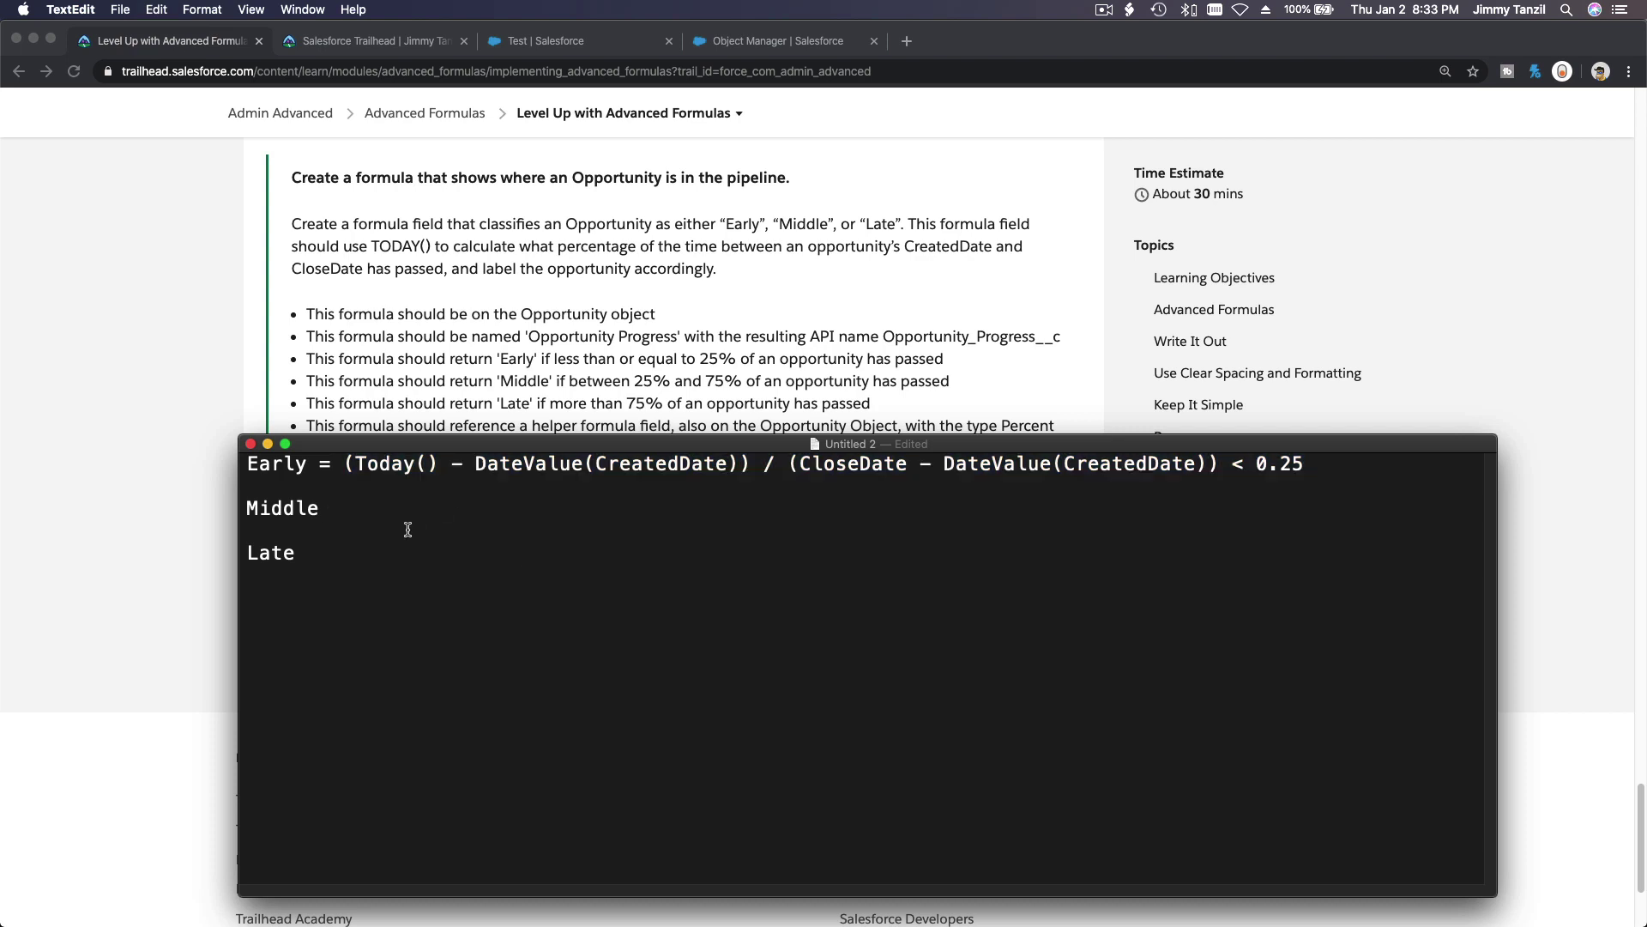
key("super+v")
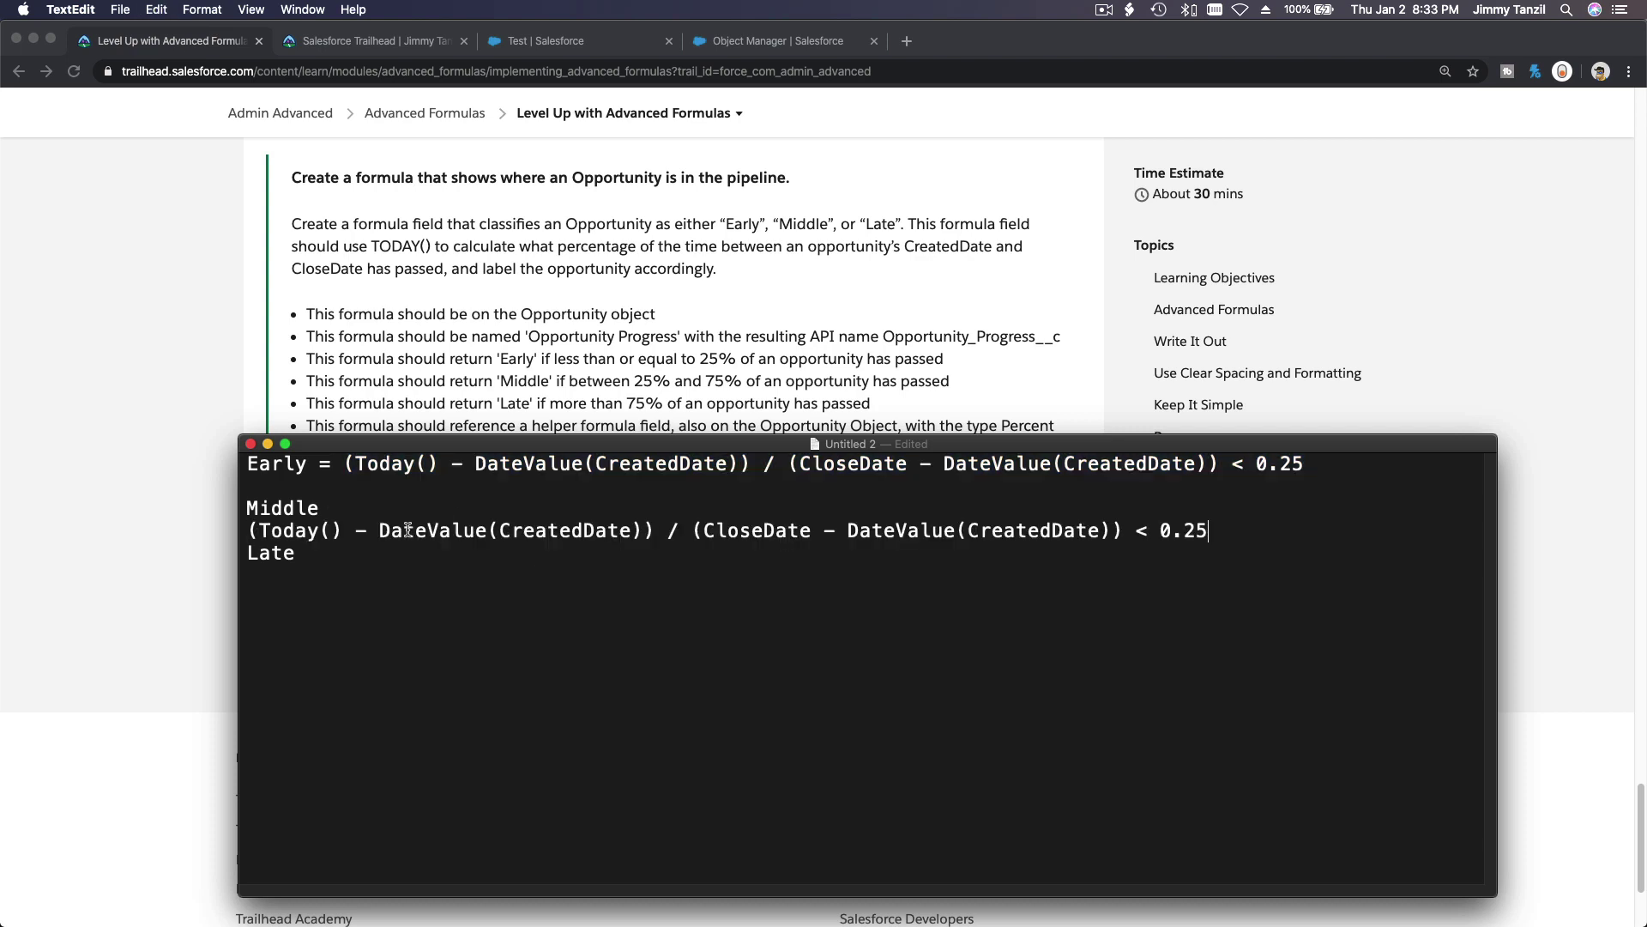
key("Return")
key("super+v")
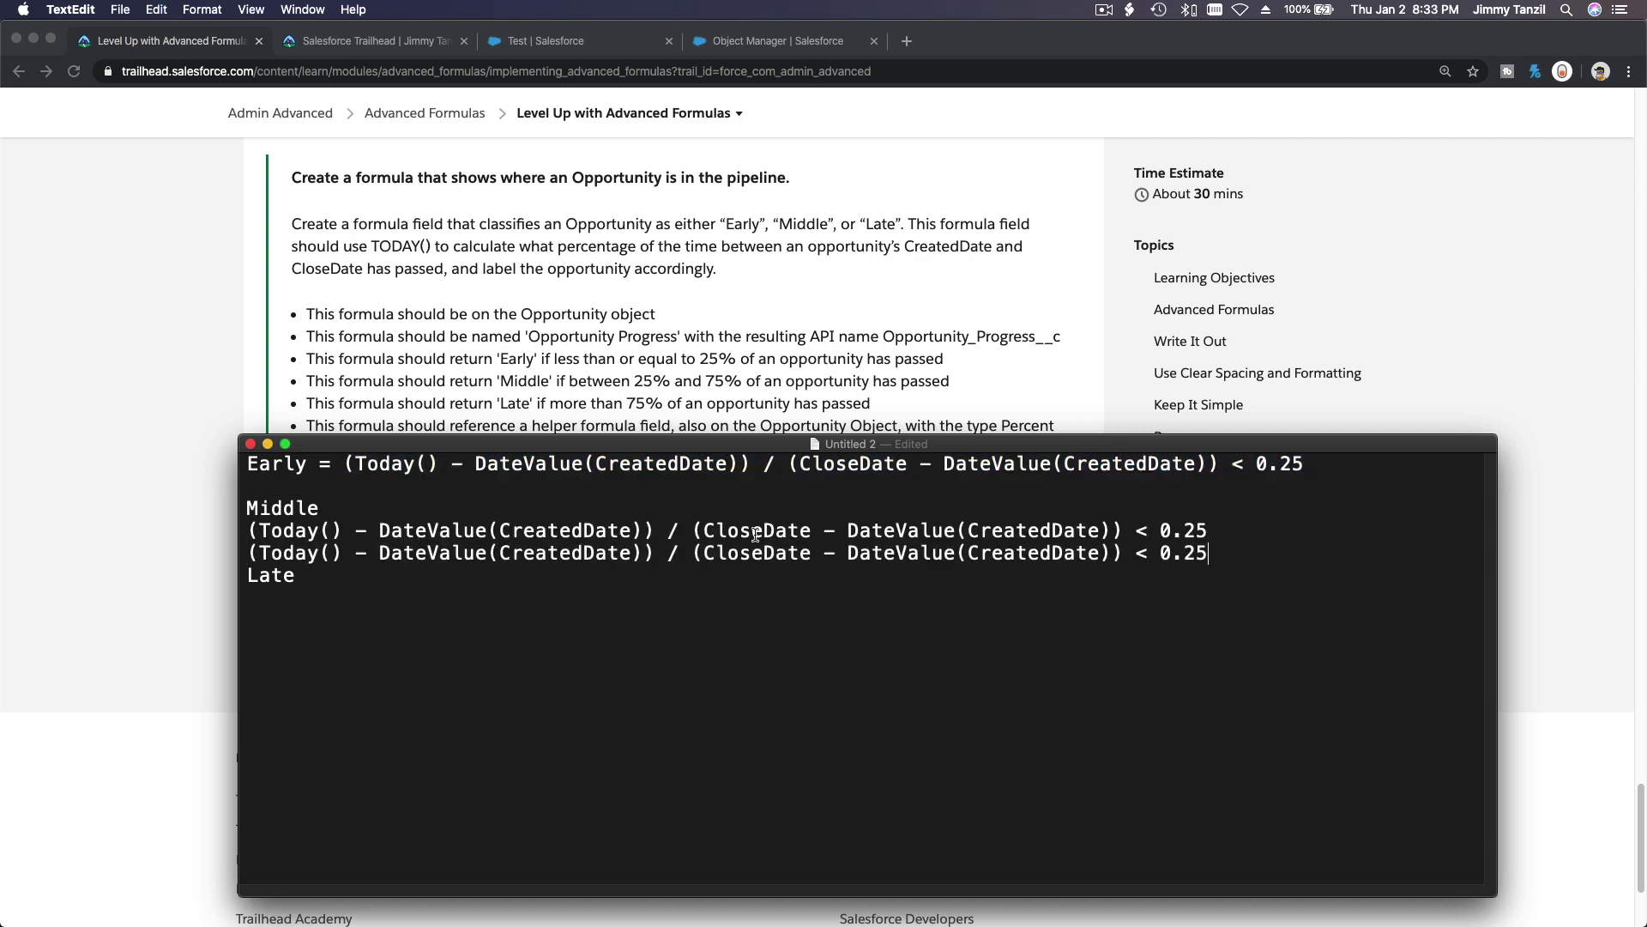
Step: Change the Early formula's comparison operator to <=
left_click(1148, 532)
left_click(1244, 464)
type("=")
Step: Set the first Middle condition to > 0.25 and the second one to < 0.75
left_click(1152, 532)
key("BackSpace")
type(">")
left_click(1195, 552)
key("BackSpace")
type("7")
triple_click(503, 525)
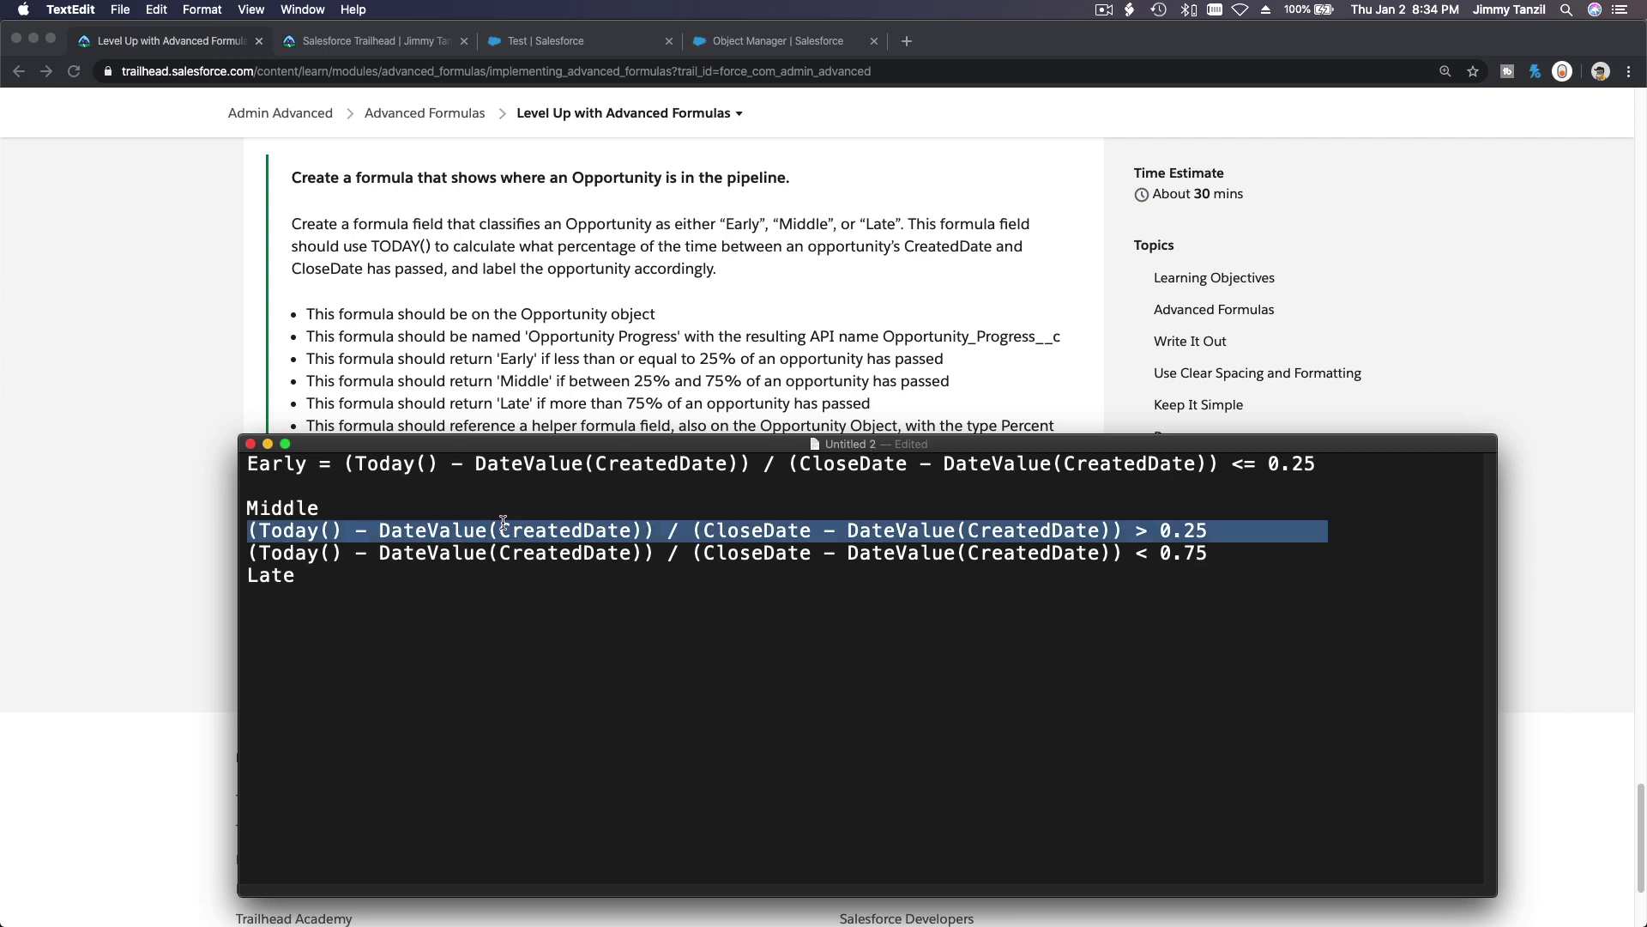
triple_click(501, 554)
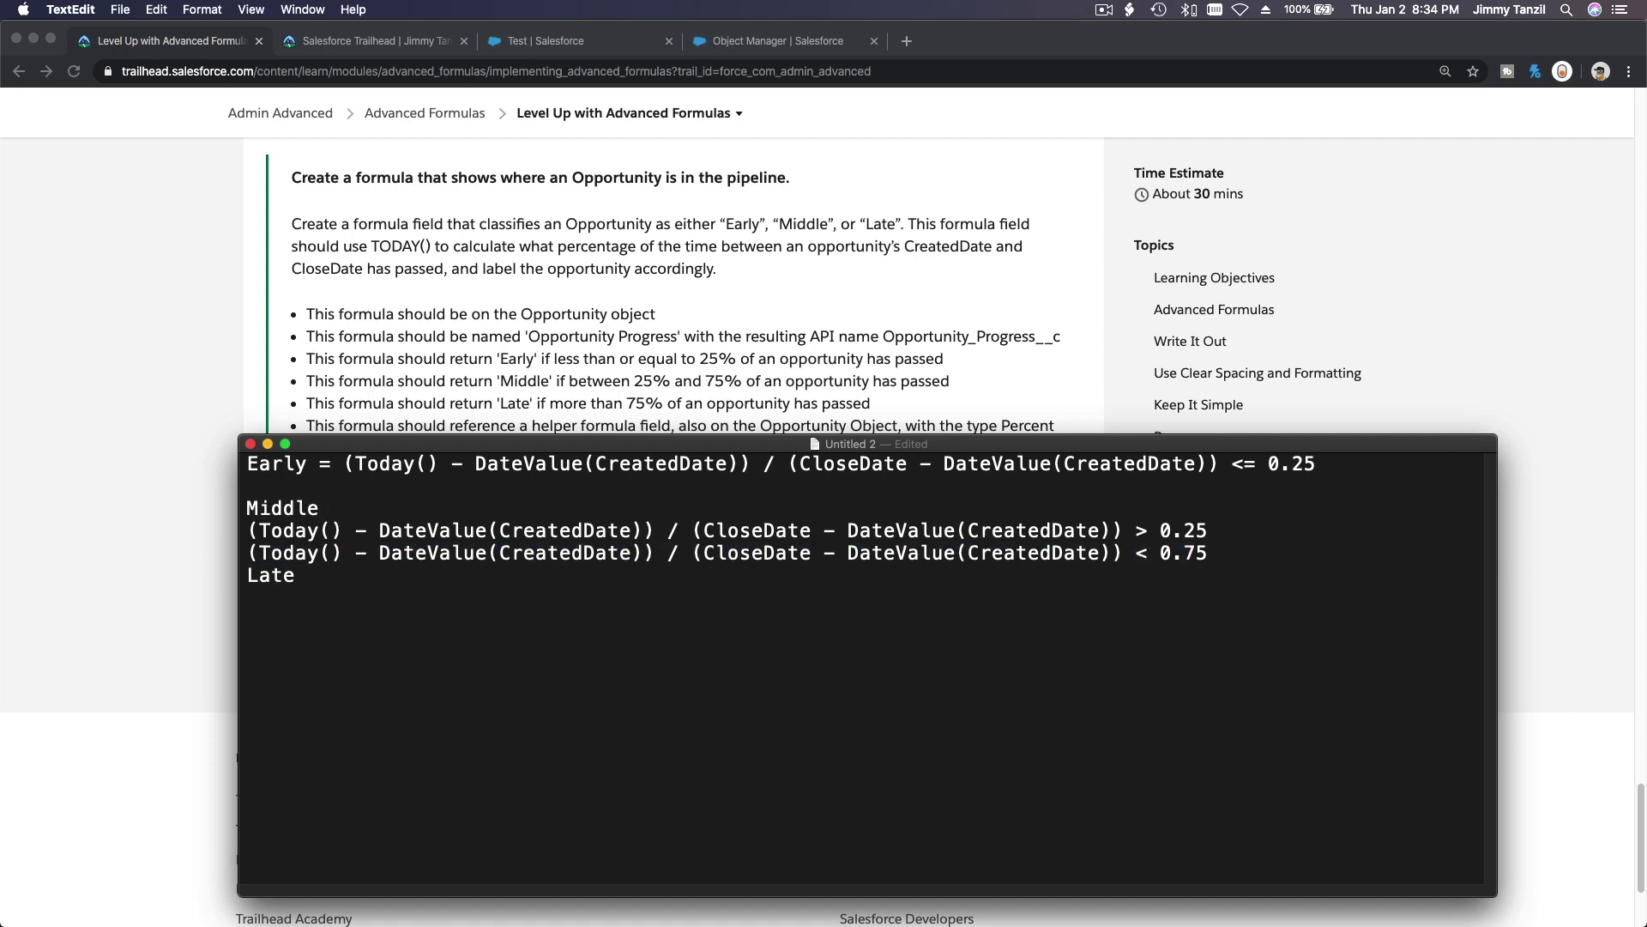
Step: Wrap the two Middle conditions in AND( ), separated by a comma, and leave one blank line before Late
key("Return")
type("AND")
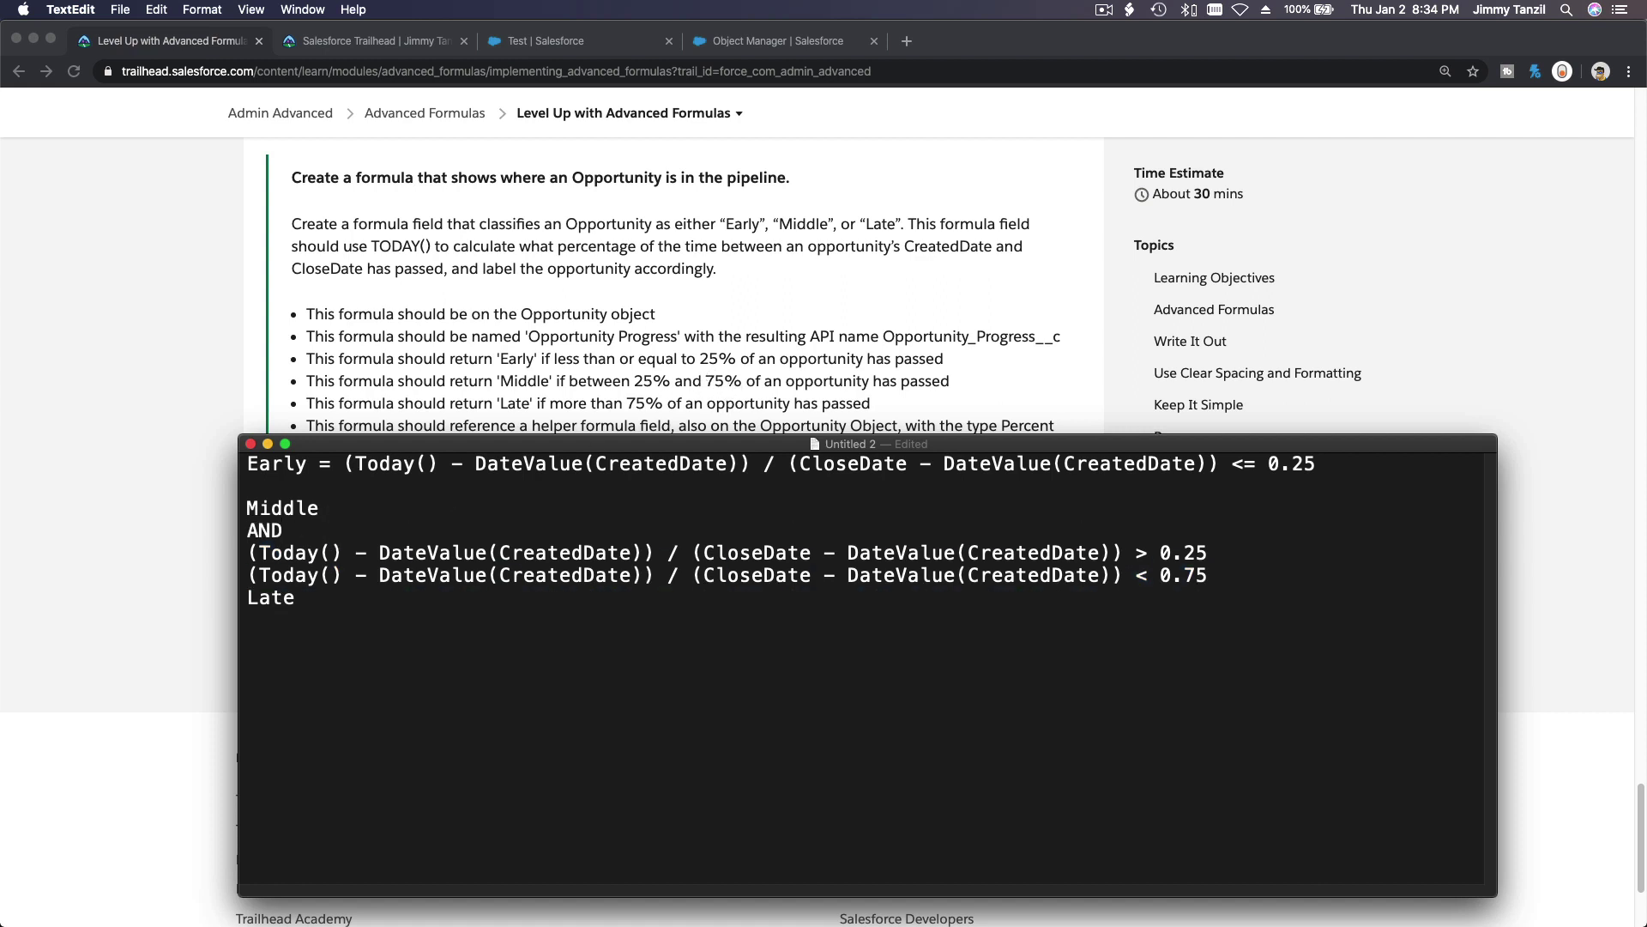
type("(")
left_click(1242, 564)
type(",")
left_click(1237, 580)
type(")")
key("Return")
key("Return")
left_click_drag(962, 449, 1001, 305)
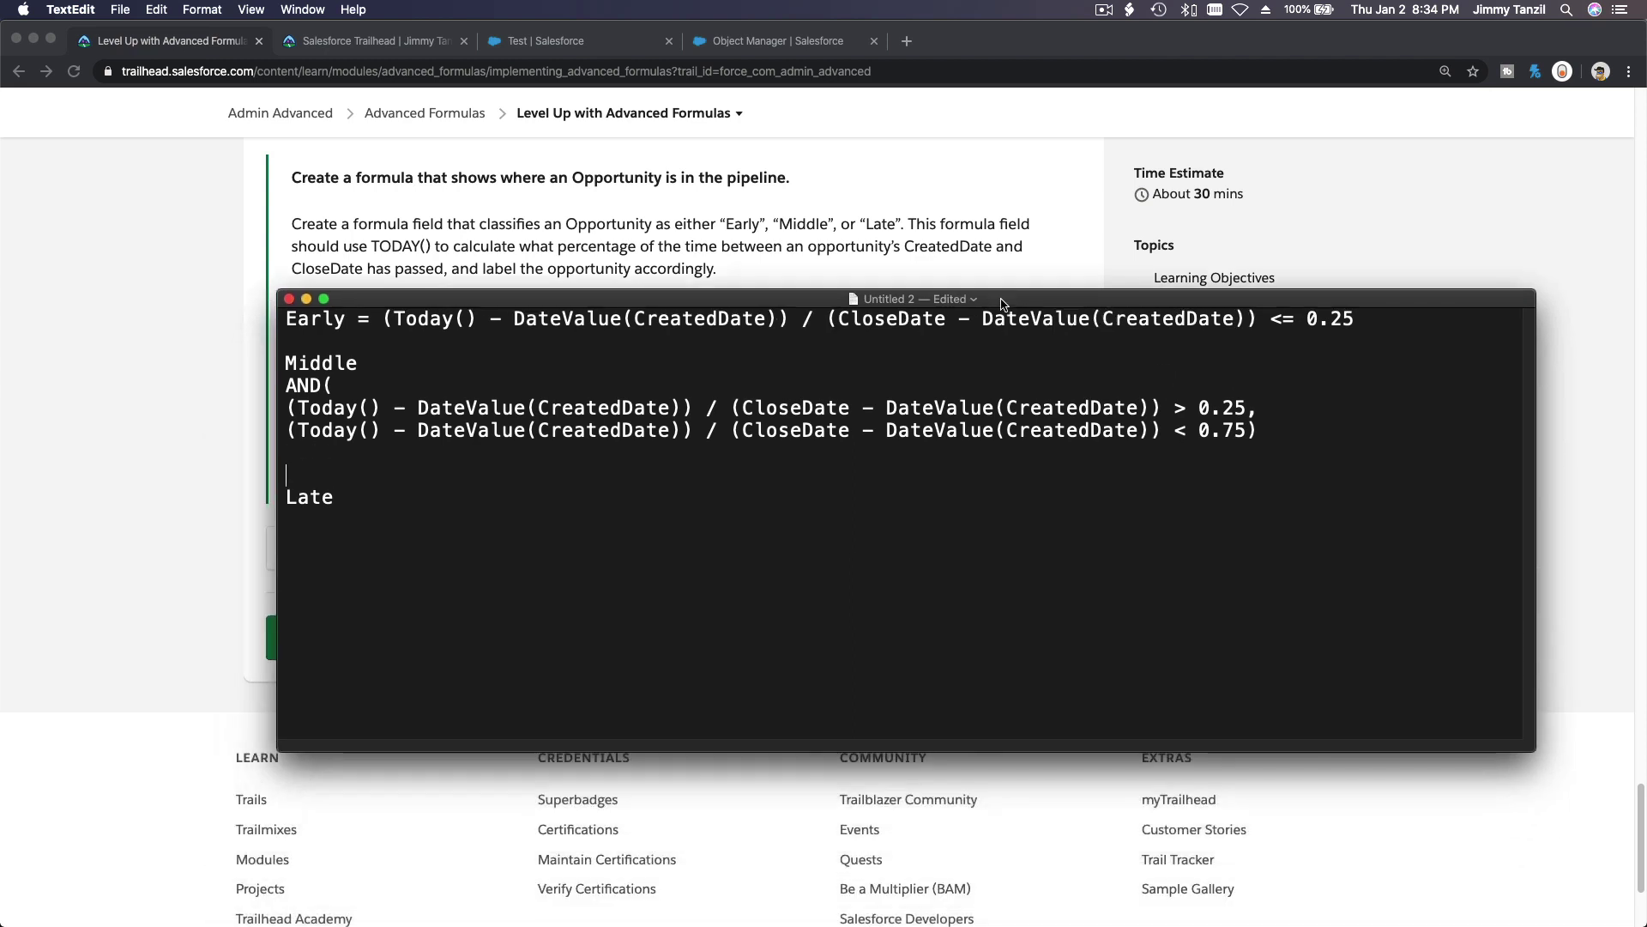
key("BackSpace")
Step: Add an equals sign after Late and paste a copy of the Early expression there
left_click_drag(383, 319, 1362, 320)
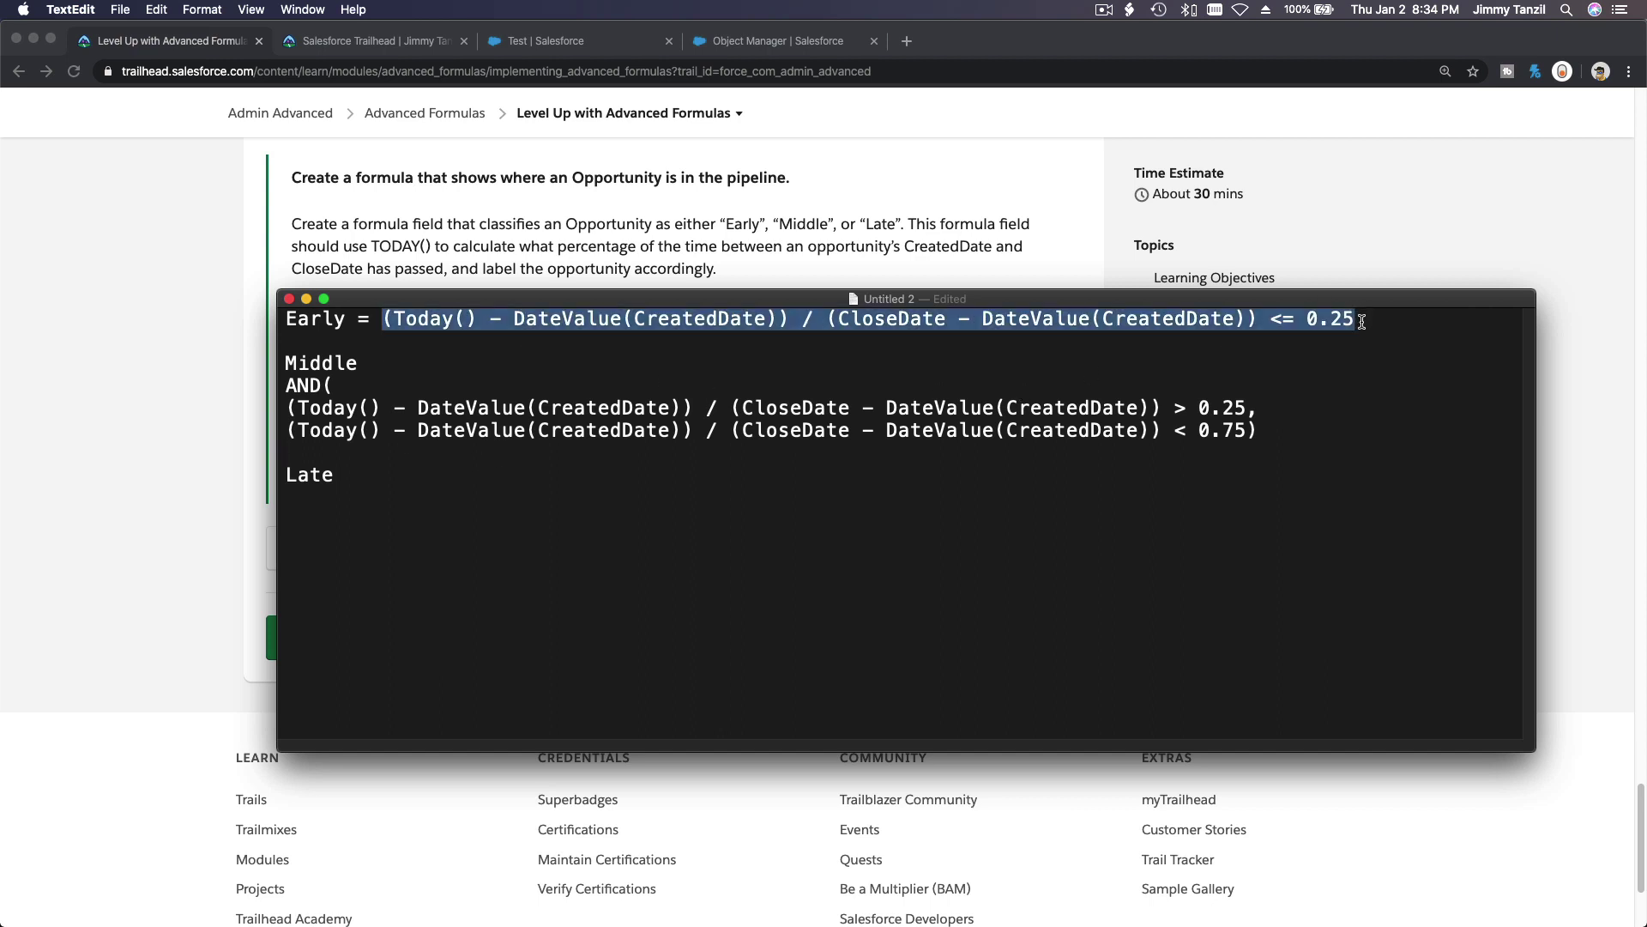
left_click(659, 581)
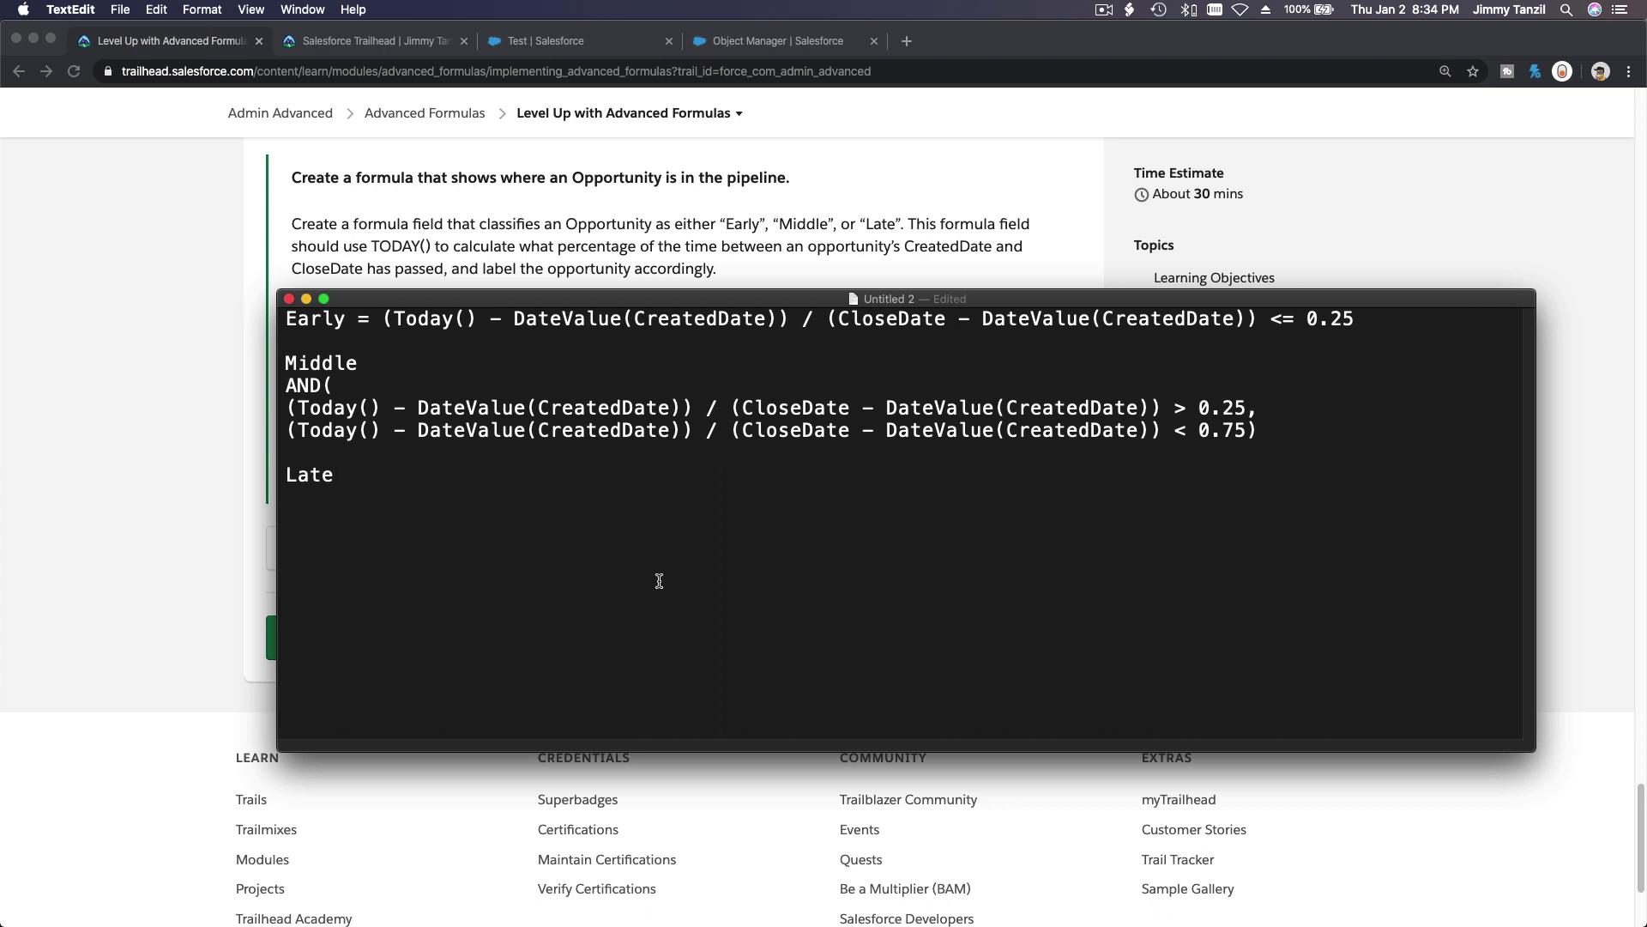
type("=")
key("super+v")
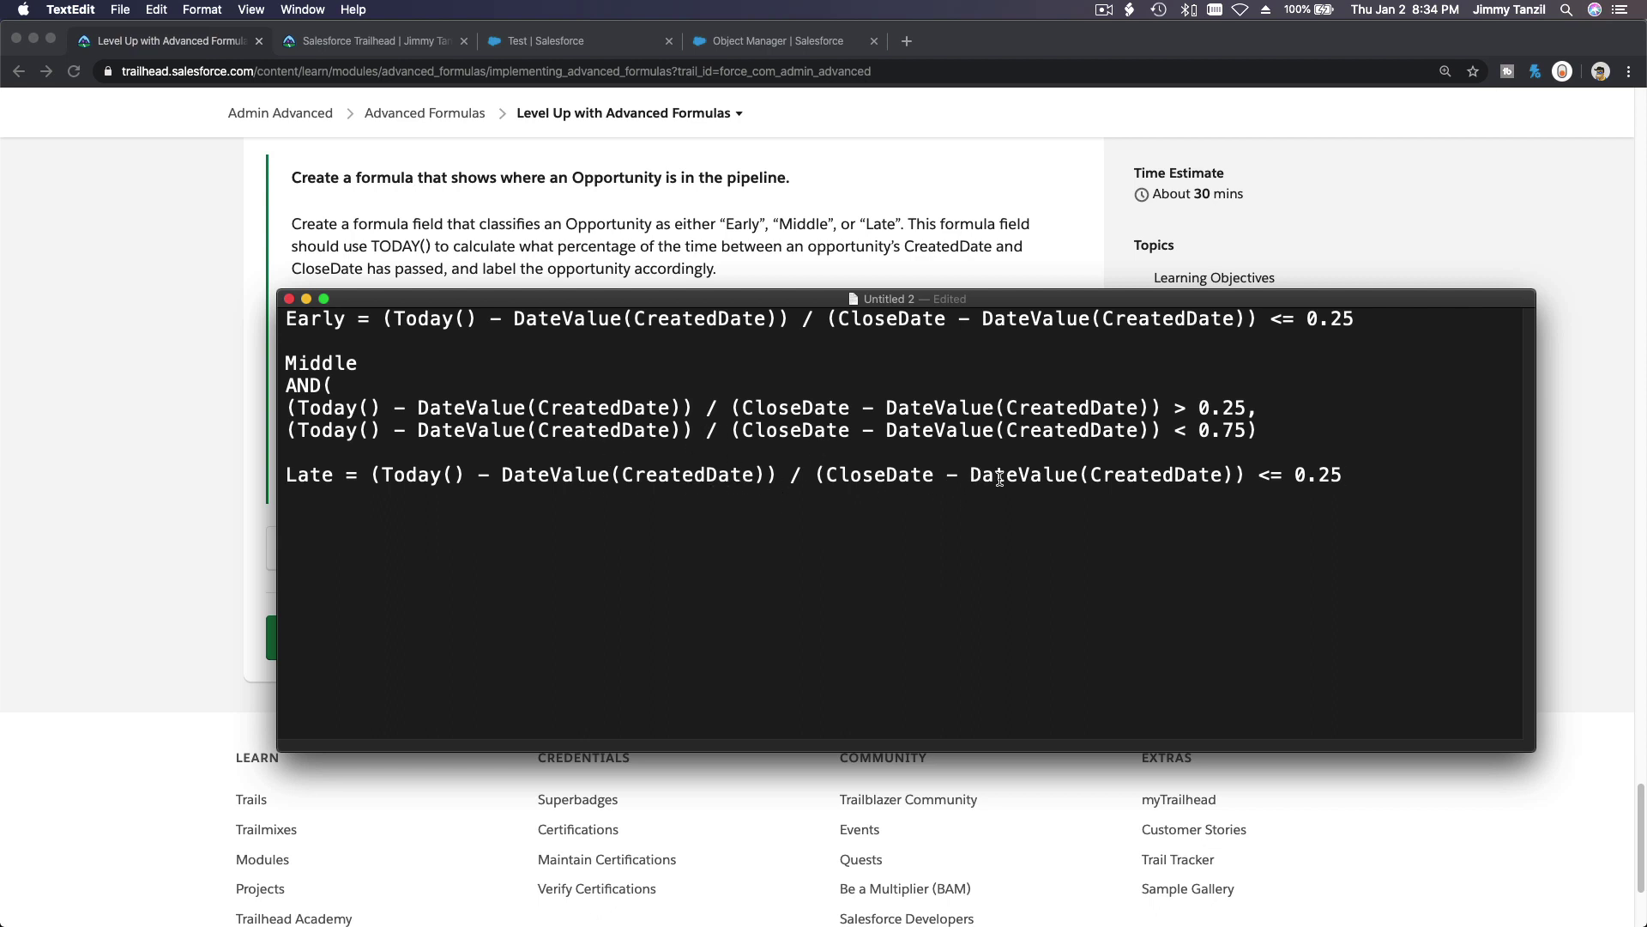
Step: Change the Late formula's comparison to > 0.75
left_click(1283, 477)
key("BackSpace")
key("BackSpace")
type("?")
key("BackSpace")
type(">")
key("BackSpace")
type("7")
Step: Add an equals sign after the Middle label
left_click_drag(813, 300, 786, 302)
left_click(364, 358)
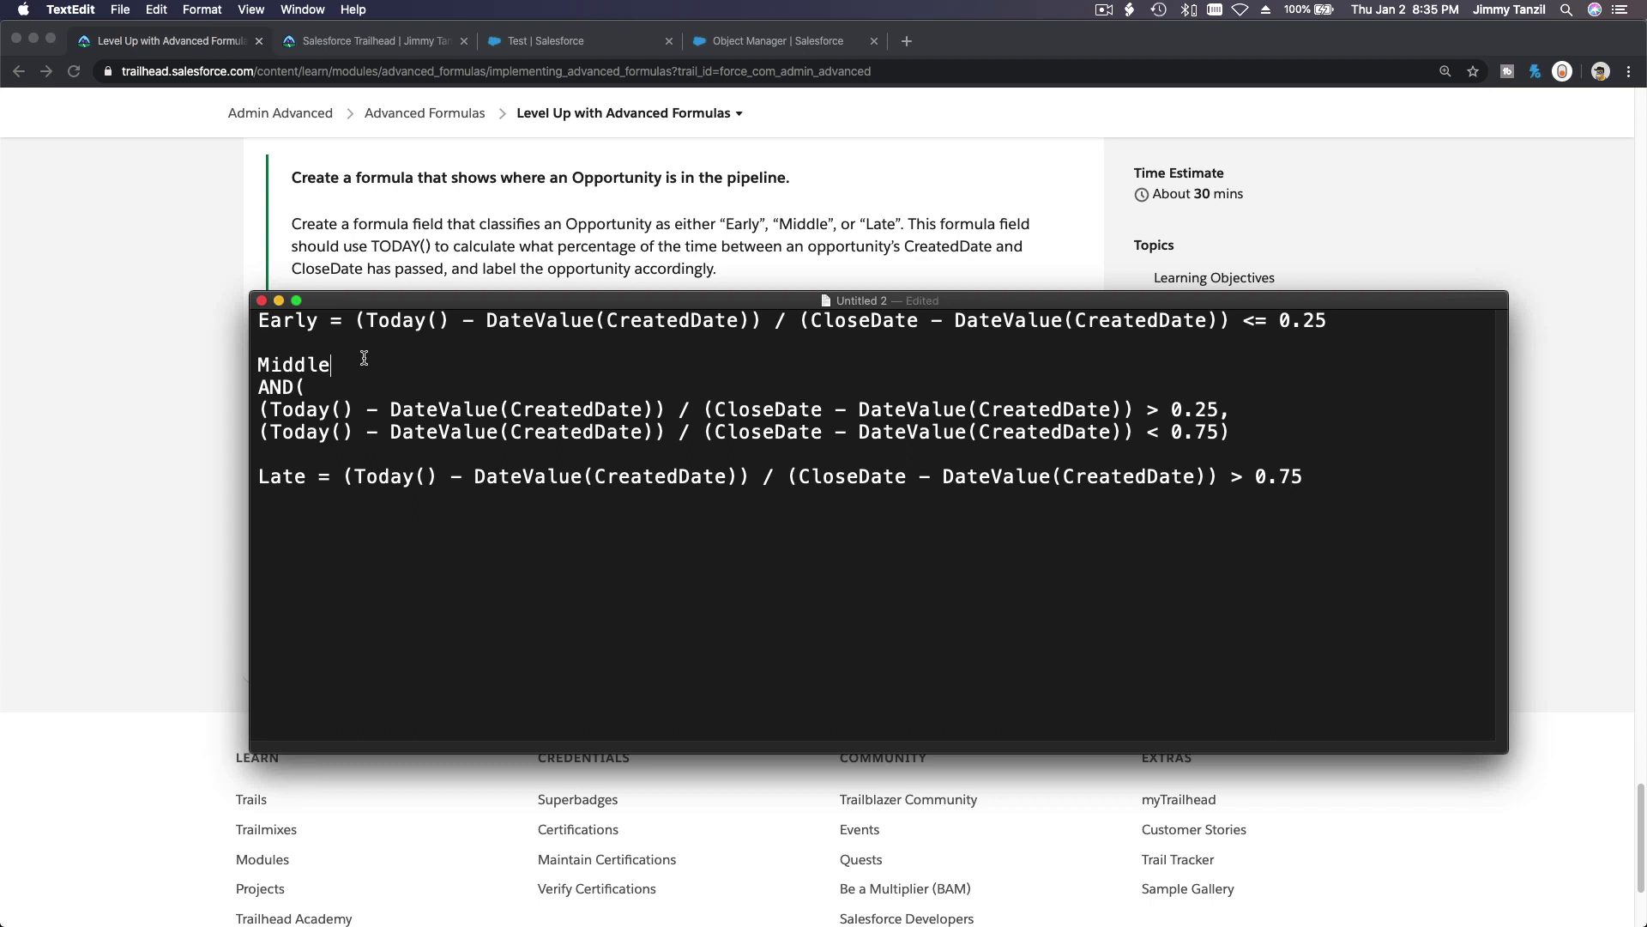
type("=")
Step: Start a combined formula below the Late line with IF( followed by a copy of the Early expression
left_click_drag(344, 305, 324, 482)
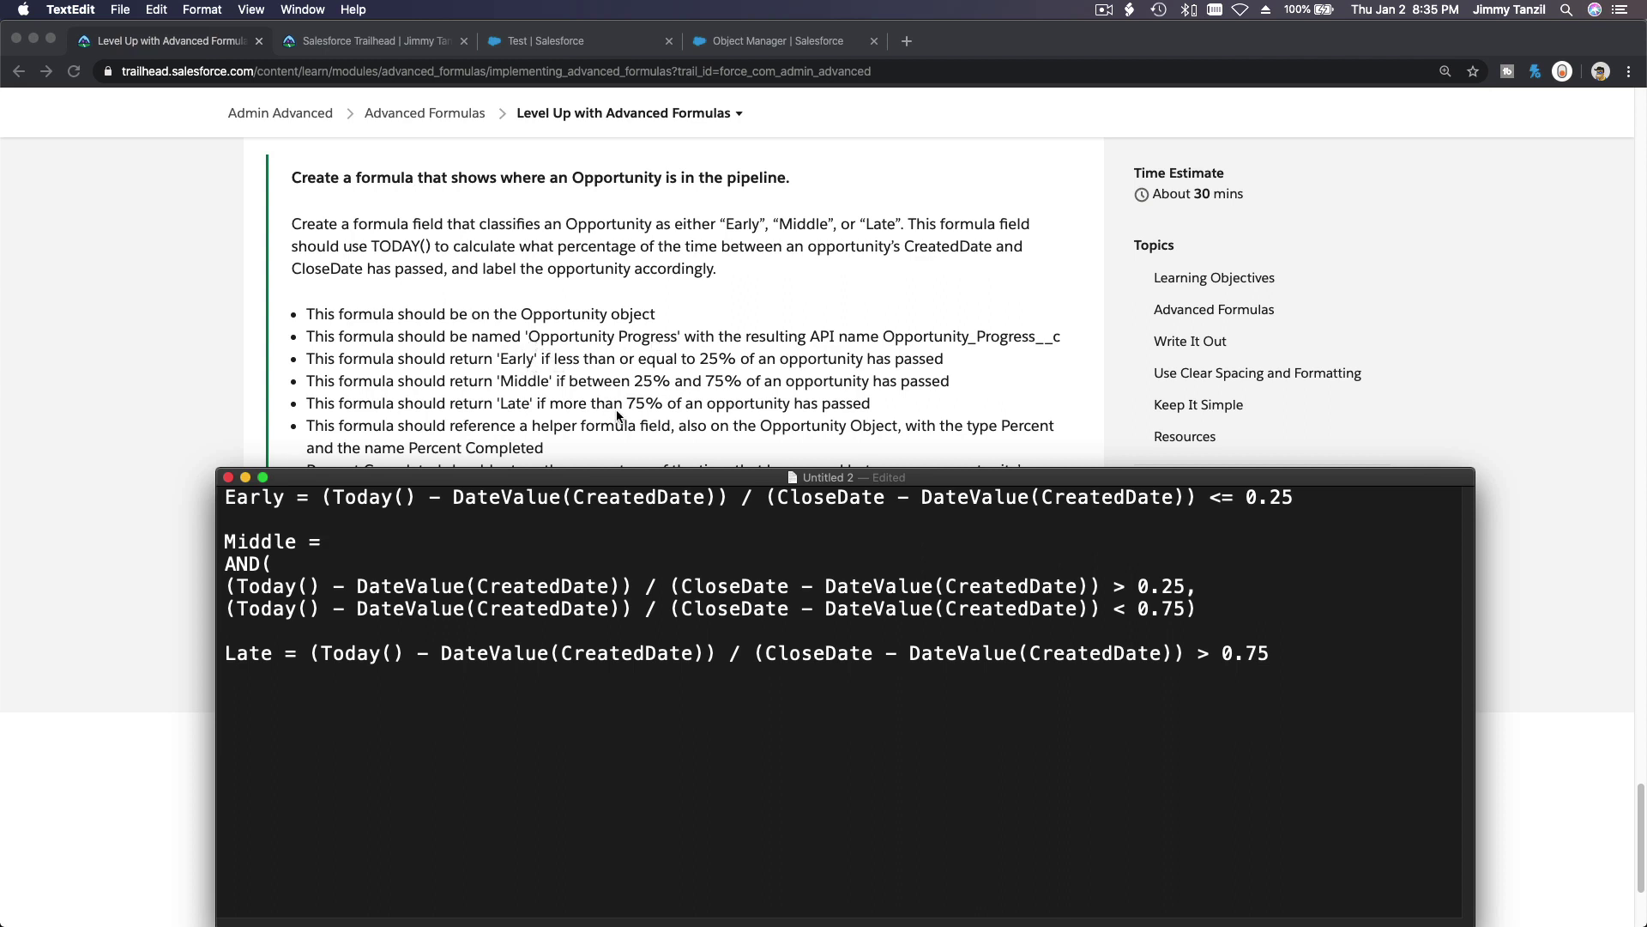
left_click_drag(545, 479, 596, 434)
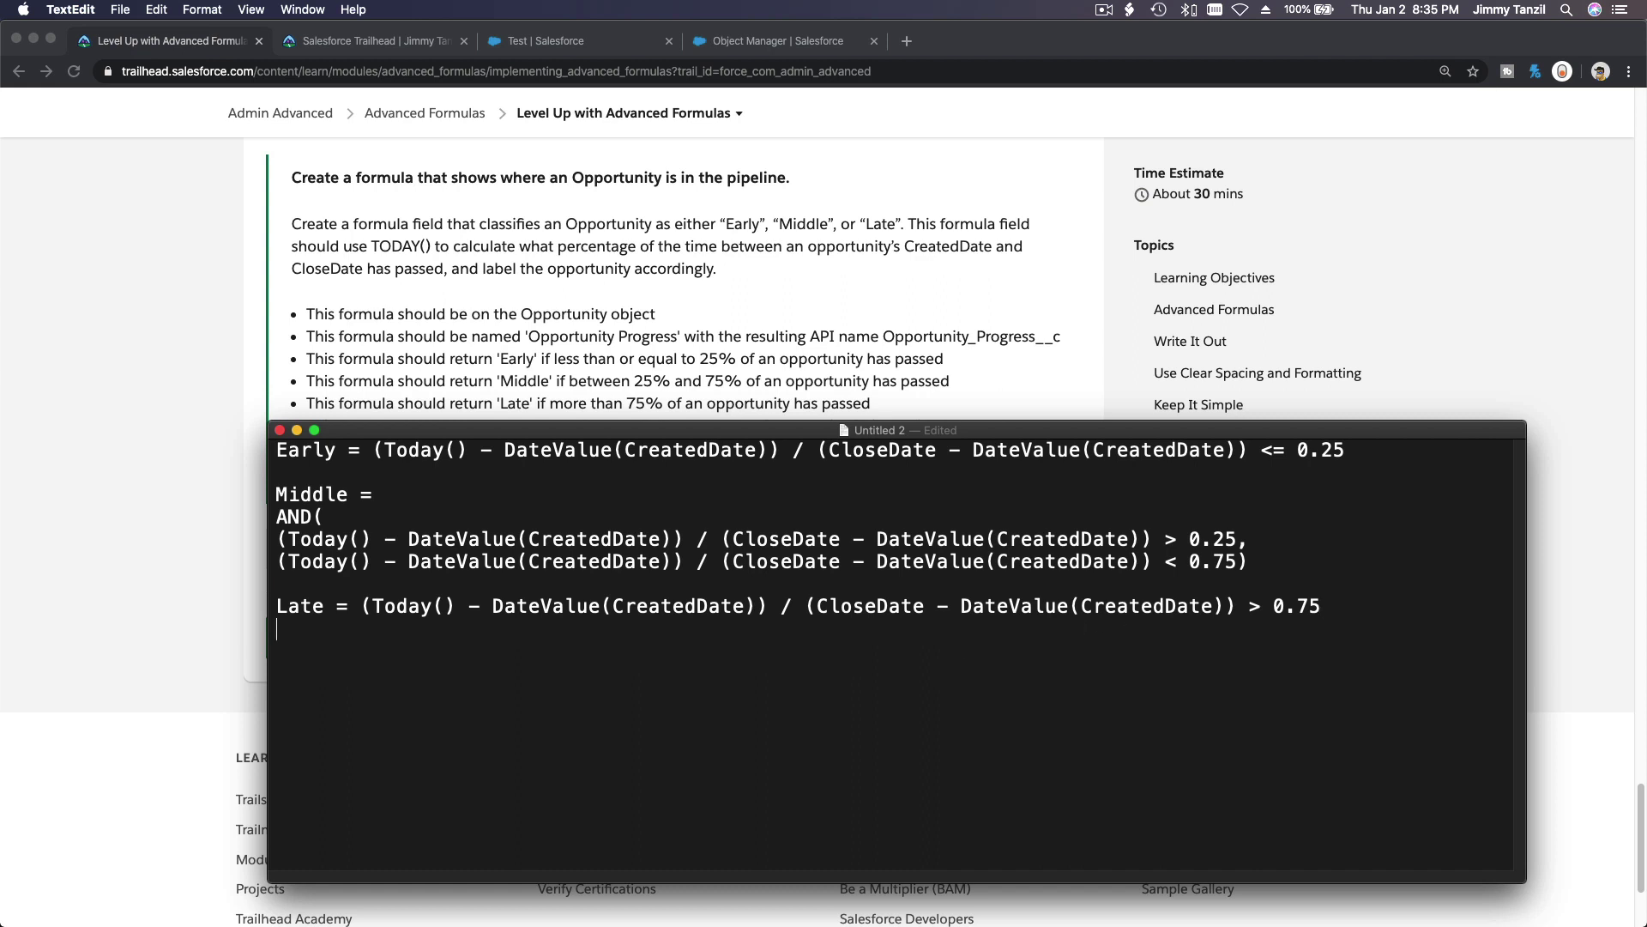
type("IF(")
left_click(375, 449)
left_click(1349, 447, "shift")
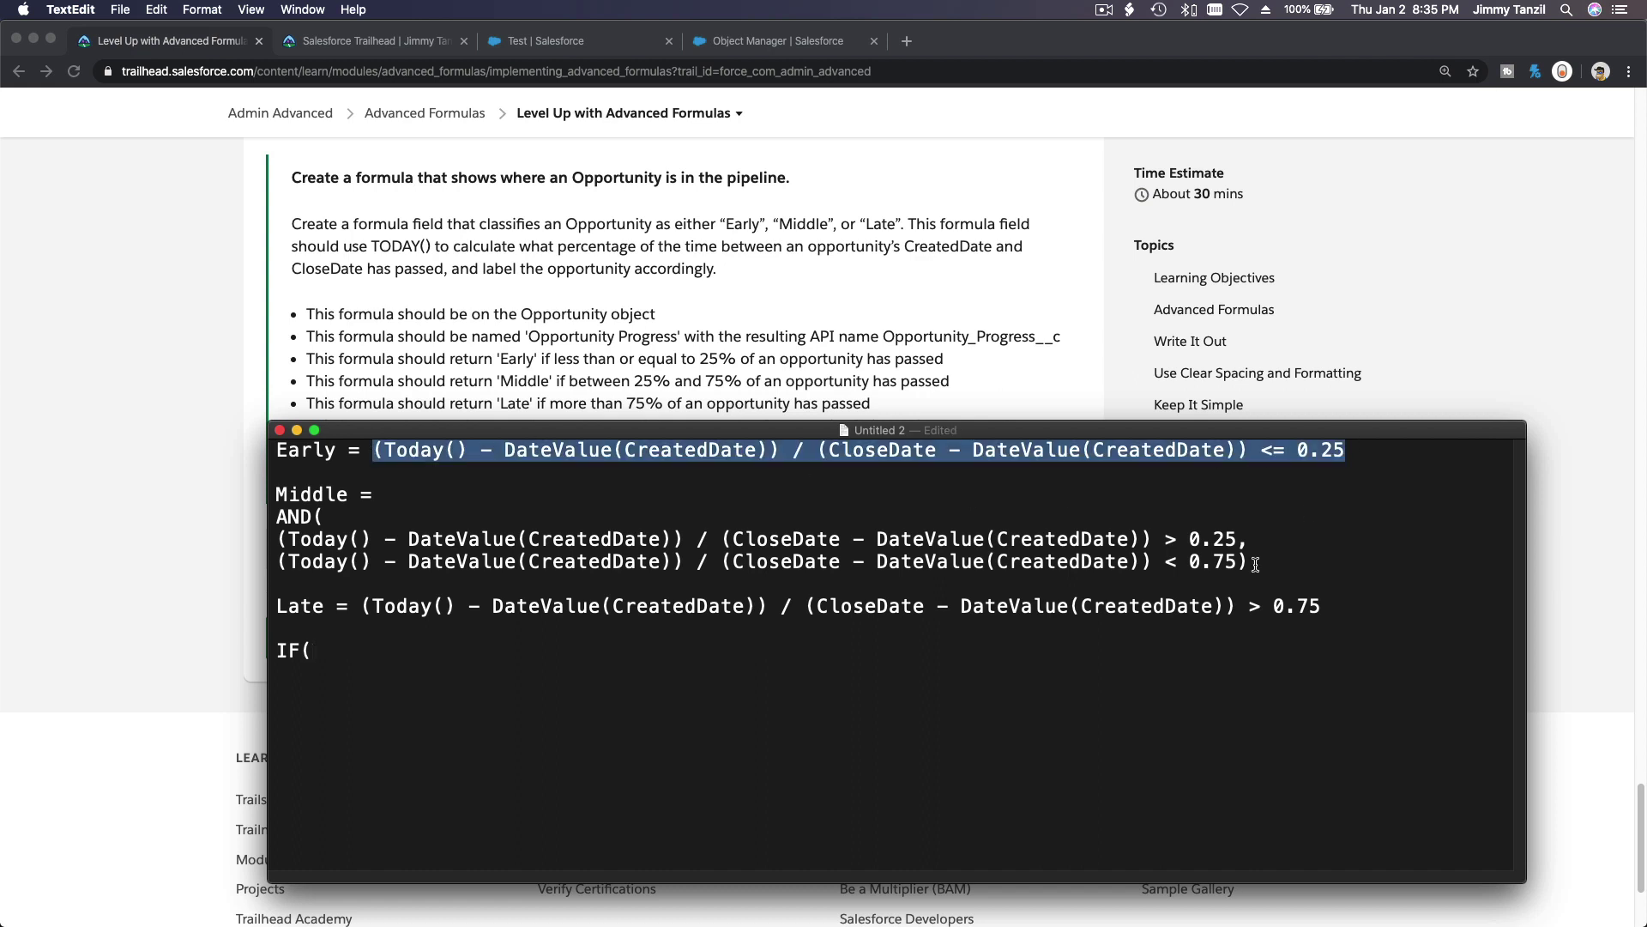
left_click(363, 656)
key("cmd+v")
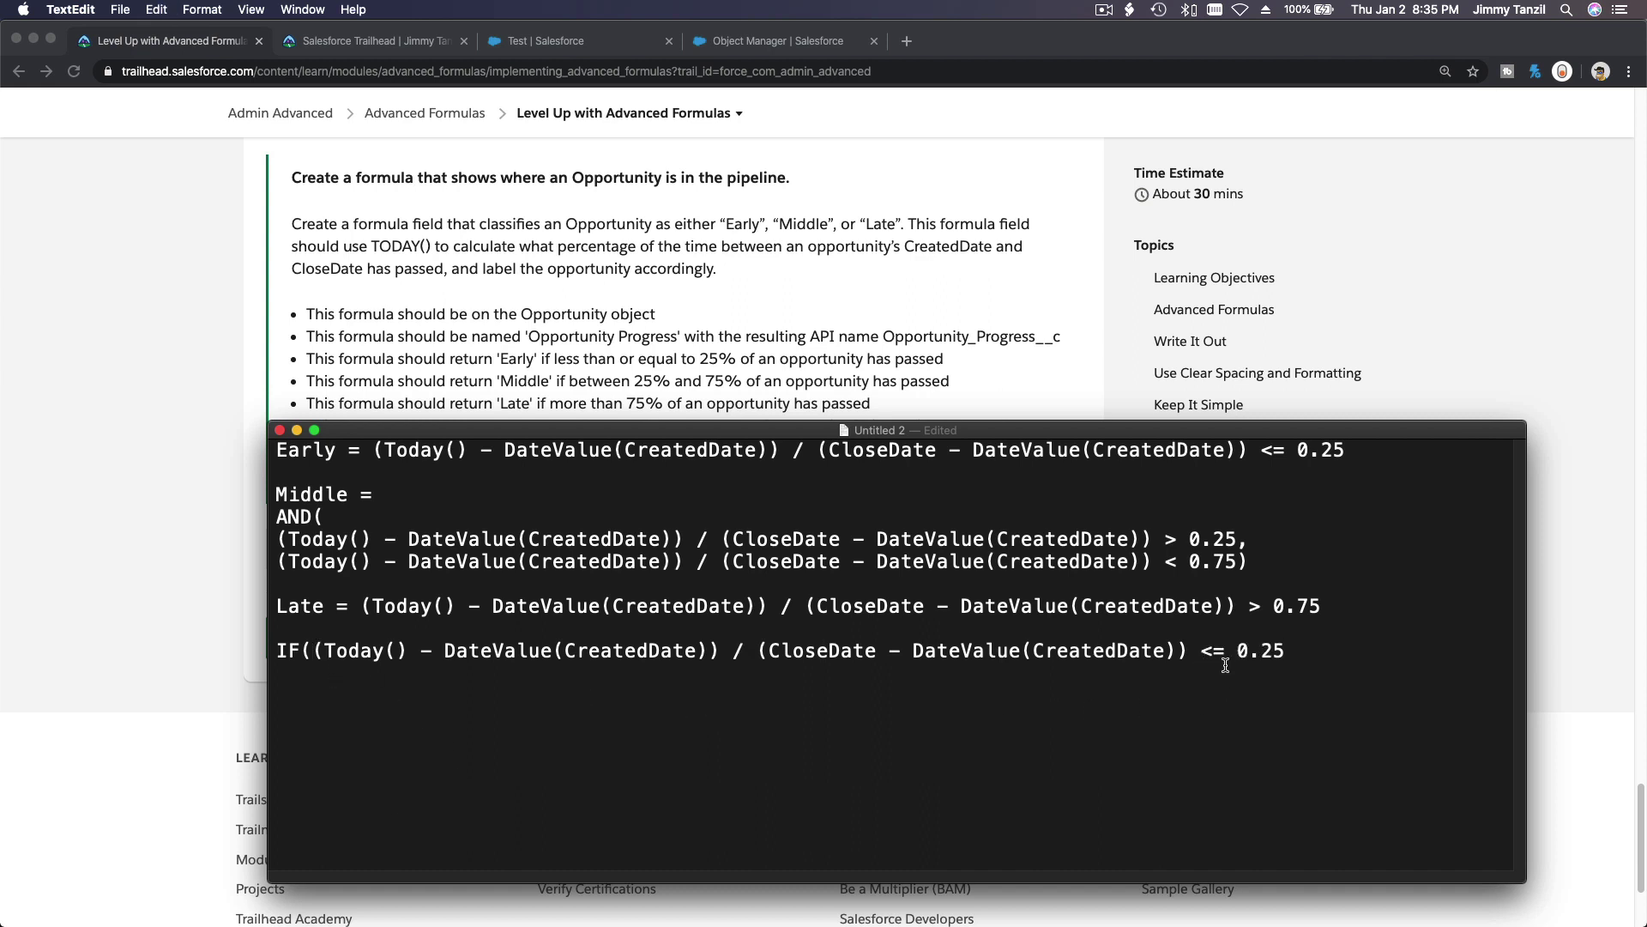
Step: Add a comma after the first IF condition and the result "Early", on its own line
type(", \"")
type("Earl")
type("y")
type("\"")
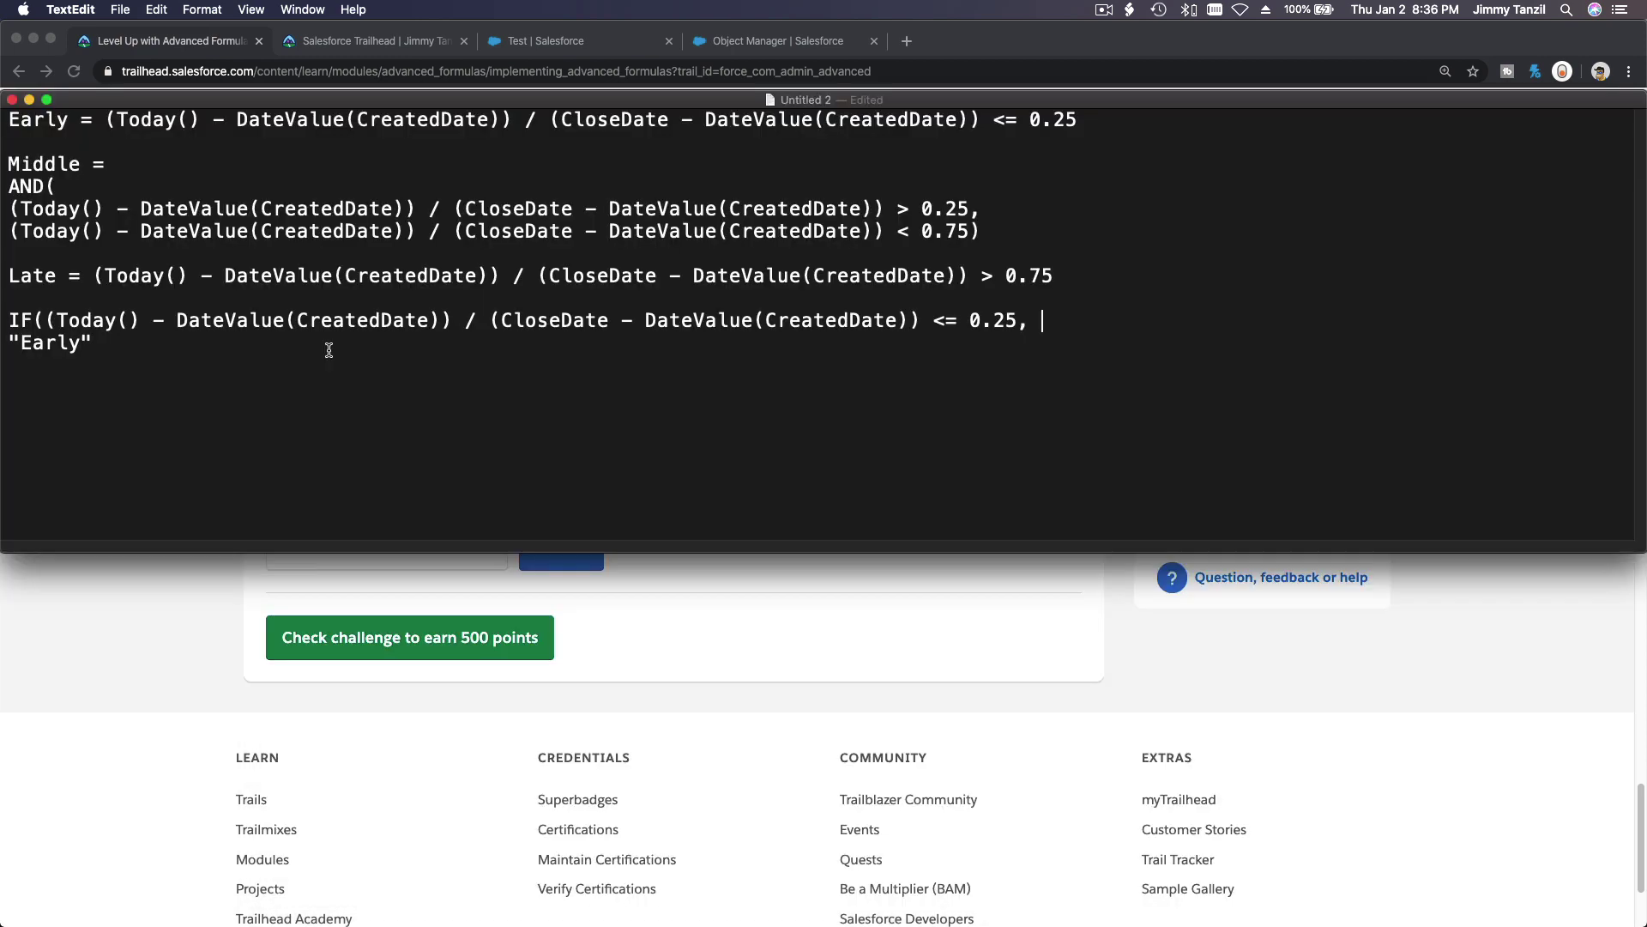
type(",")
Step: Copy the Middle AND( ) block and paste it beneath the "Early", line of the combined formula
left_click_drag(9, 187, 1002, 224)
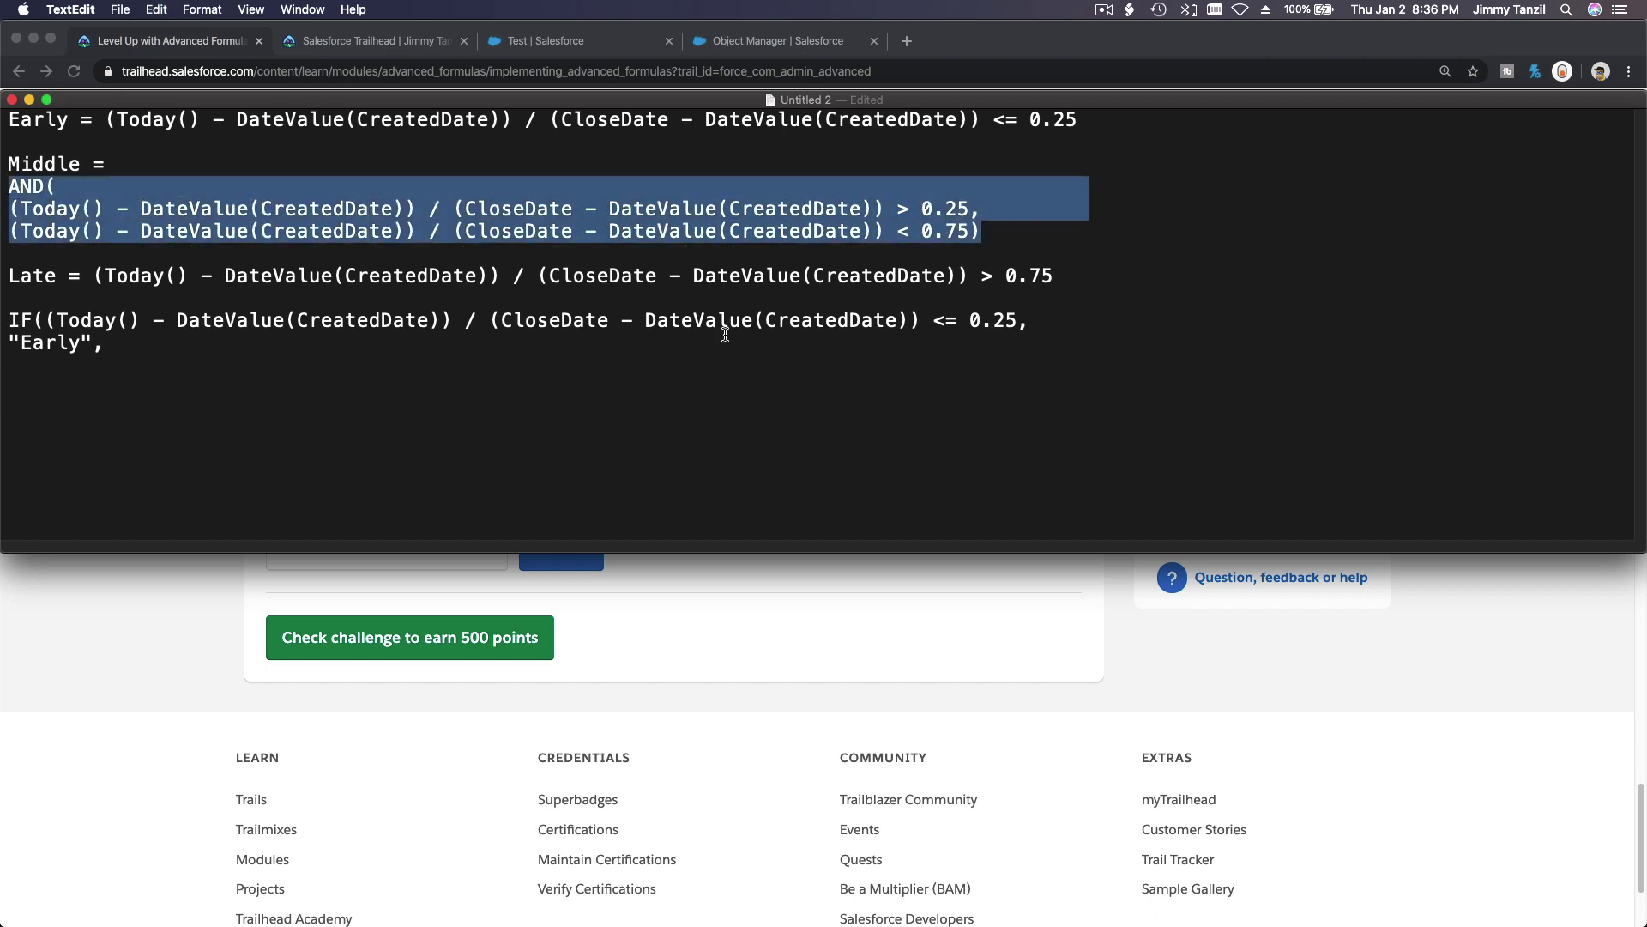
left_click(375, 418)
key("cmd+v")
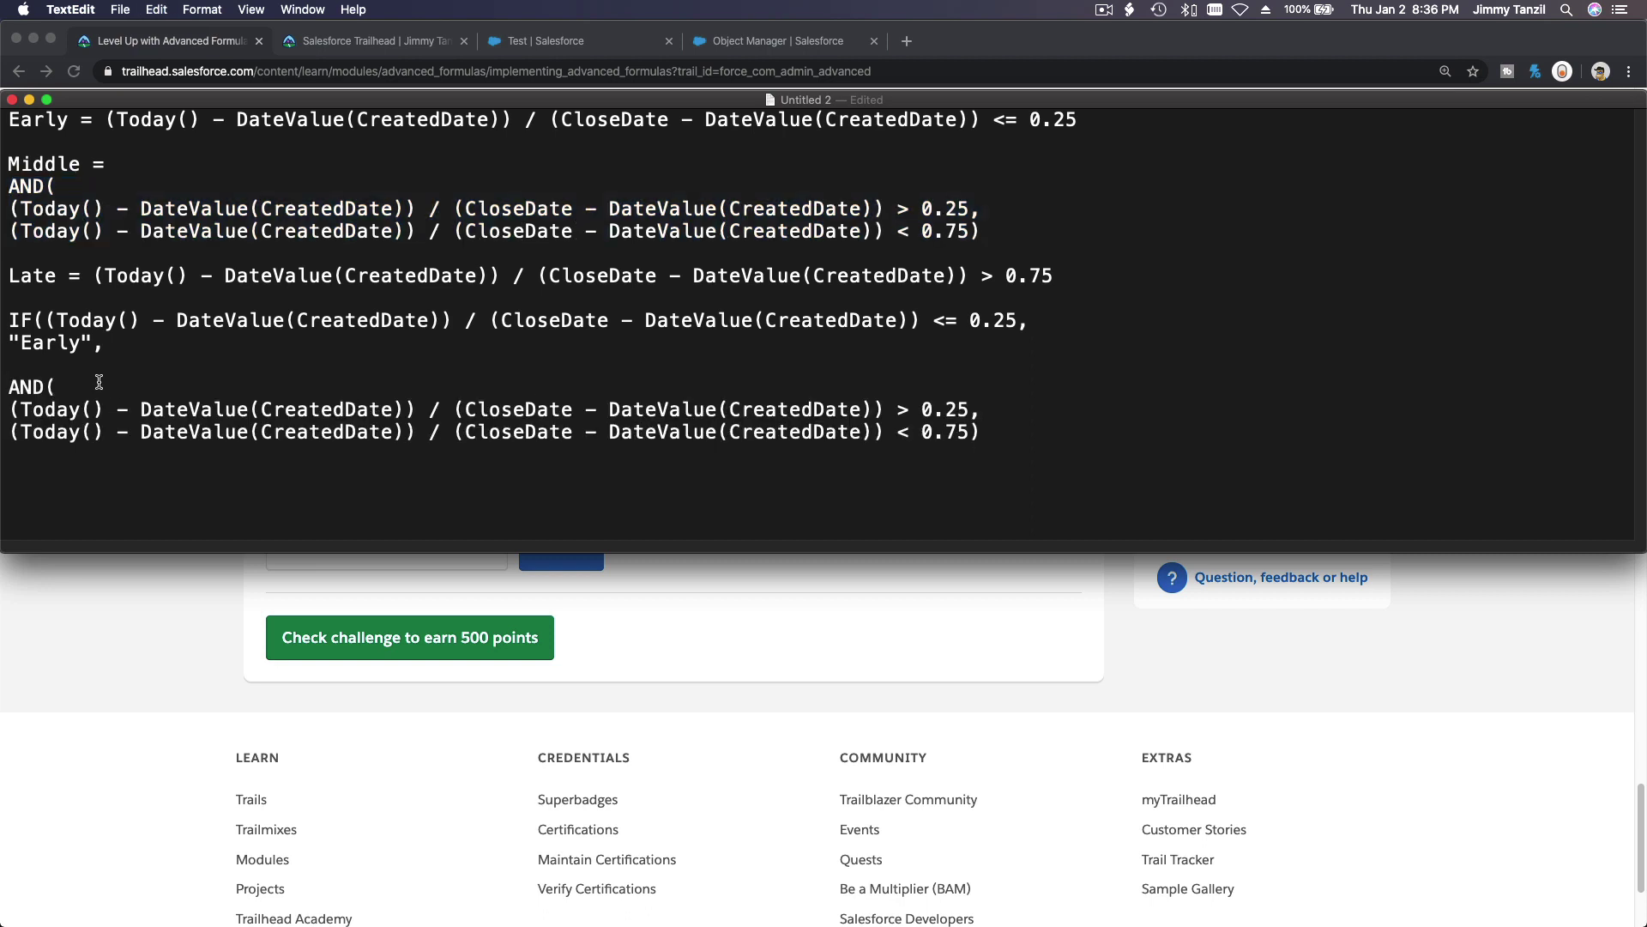
Step: Put IF( before the pasted AND block, then end it with an extra closing parenthesis, a comma and the result "Middle"
left_click(13, 387)
type("IF(")
left_click(1005, 435)
type(")")
type(", \"")
type("Middle")
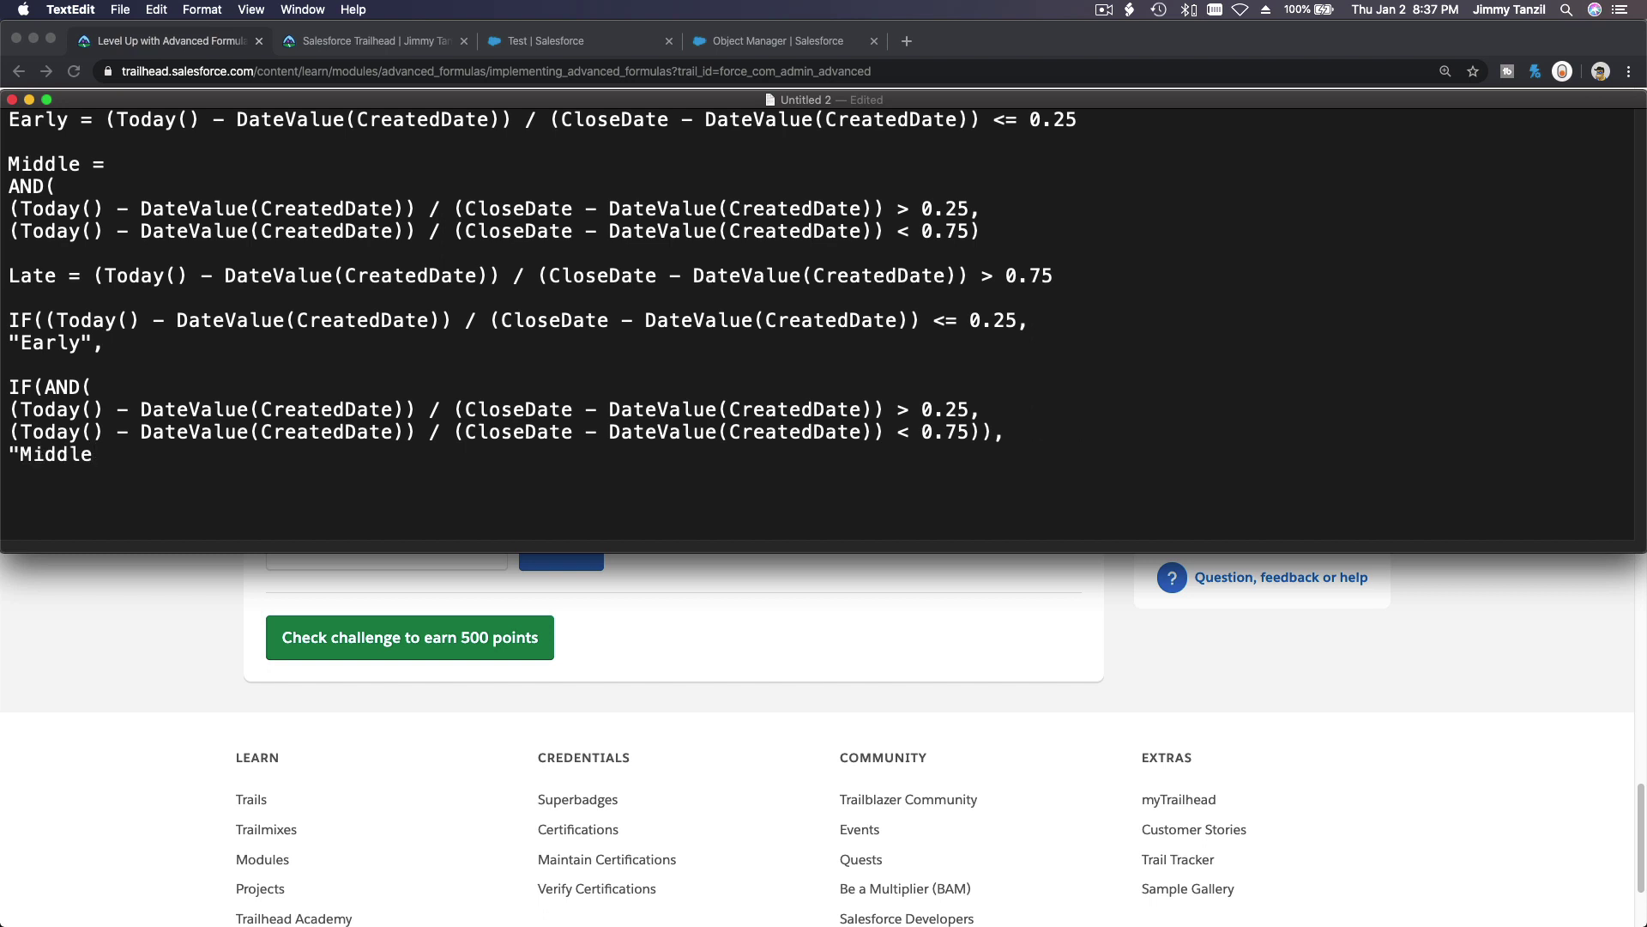
type("\"")
Step: Add a third nested IF( below "Middle", with a copy of the Late expression as its condition
type("IF(")
left_click_drag(623, 552, 620, 667)
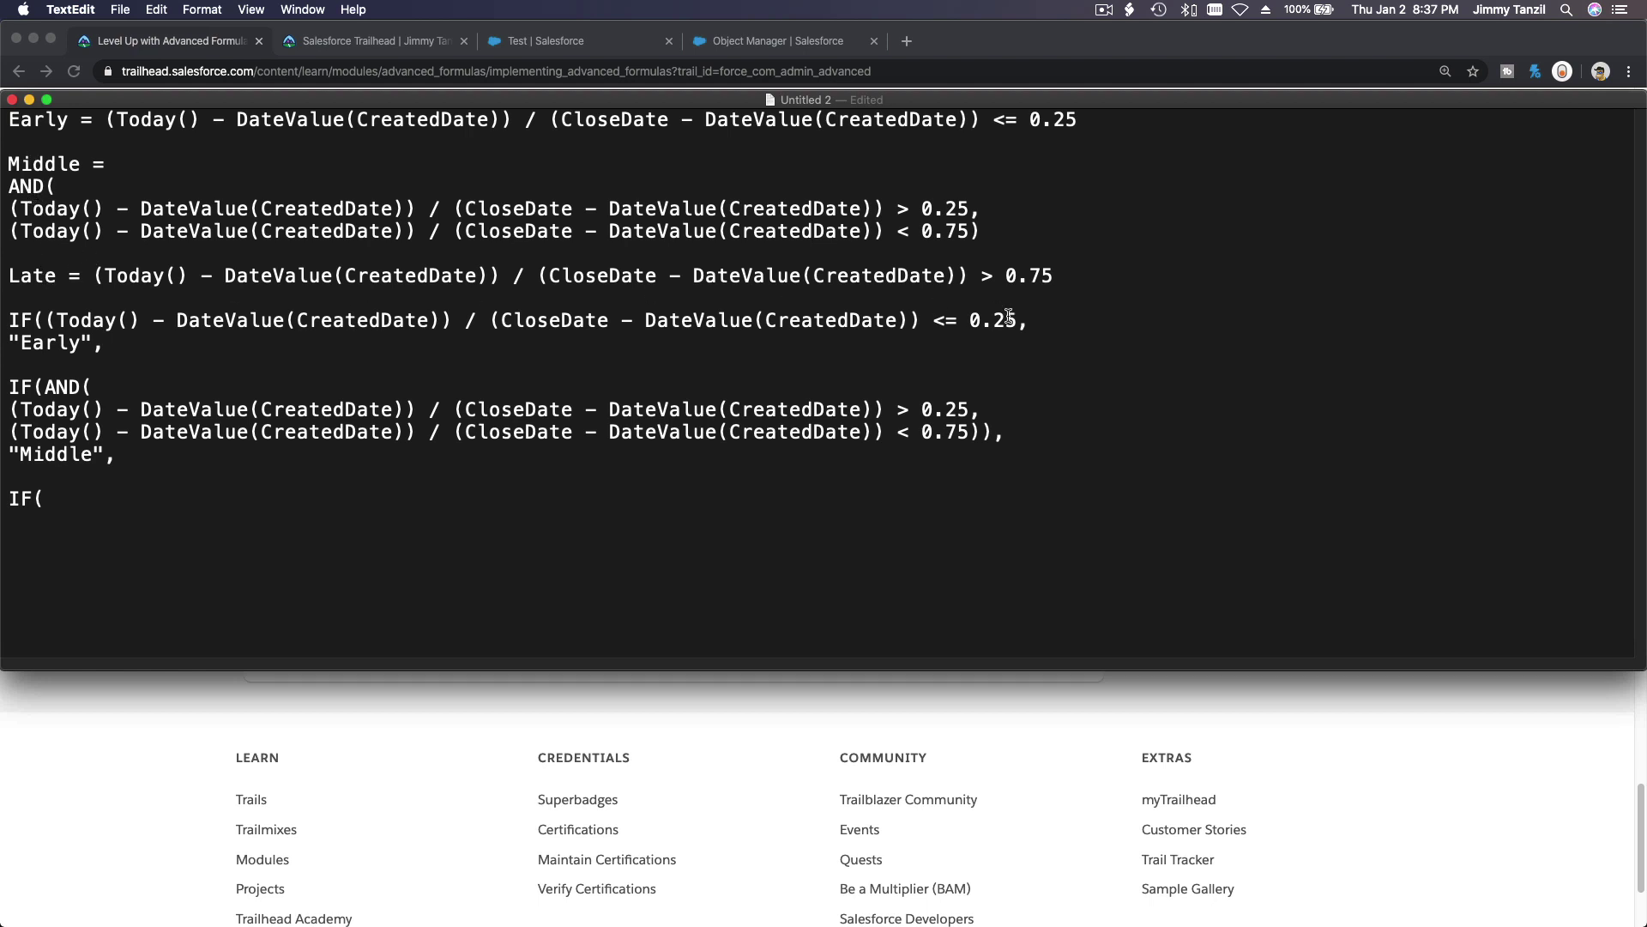
left_click_drag(1055, 276, 94, 275)
key("super+c")
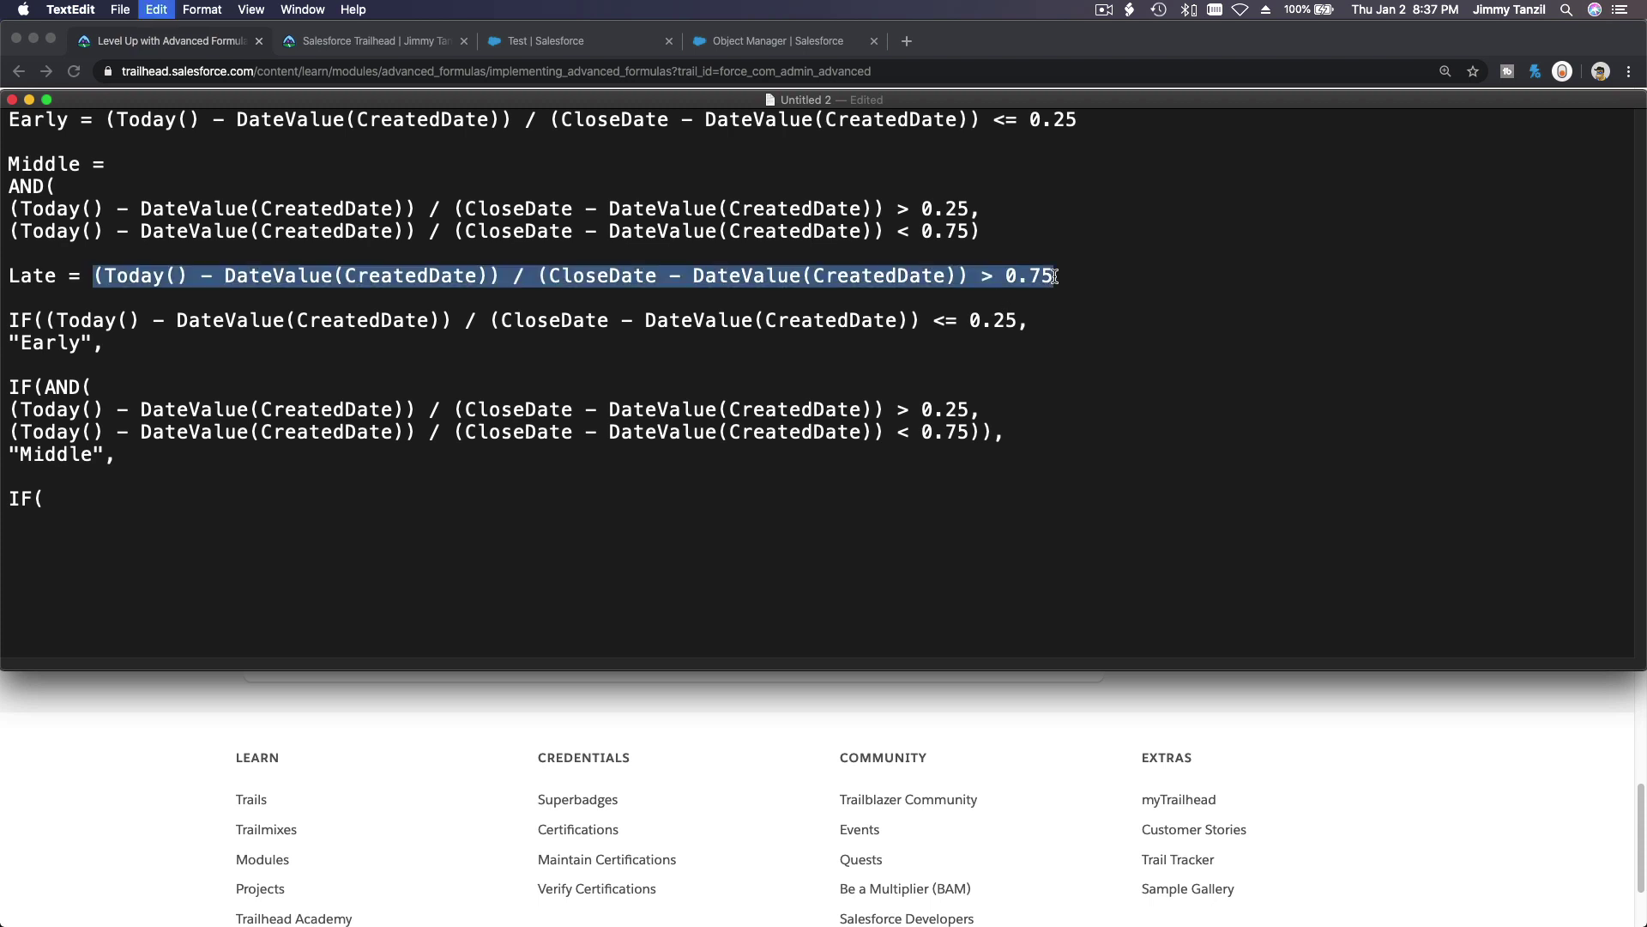
left_click(187, 503)
key("super+v")
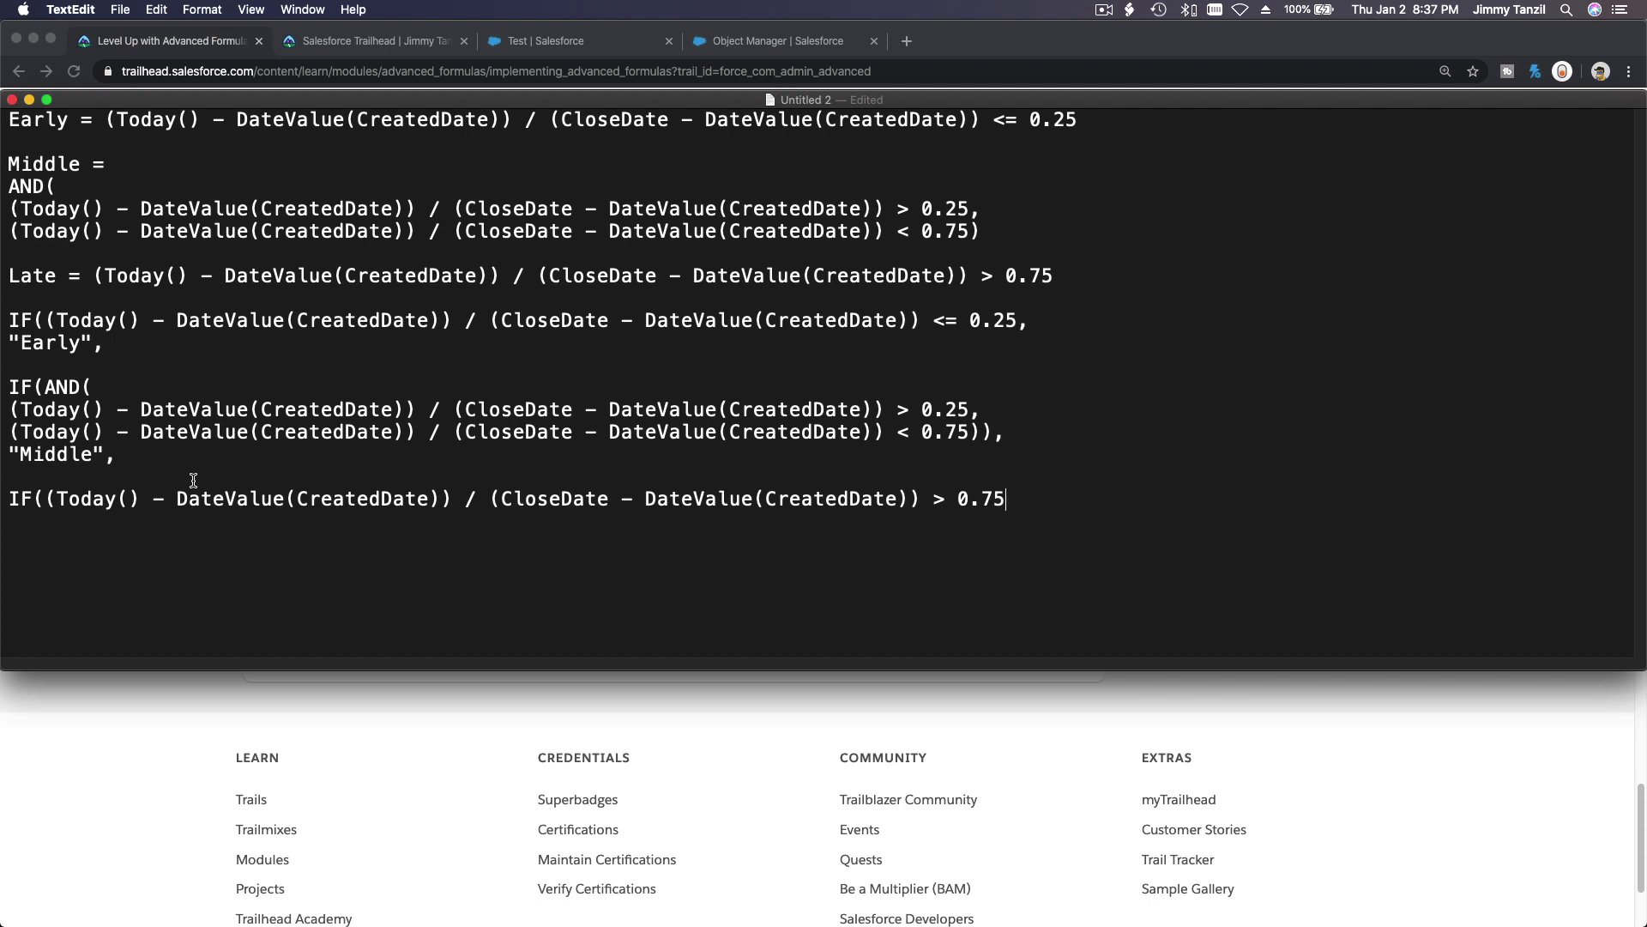
Step: Finish the third IF with "Late", NULL))) and copy the whole combined IF formula
type(", \"")
type("Late:")
key("BackSpace")
type("\",")
type("NULL")
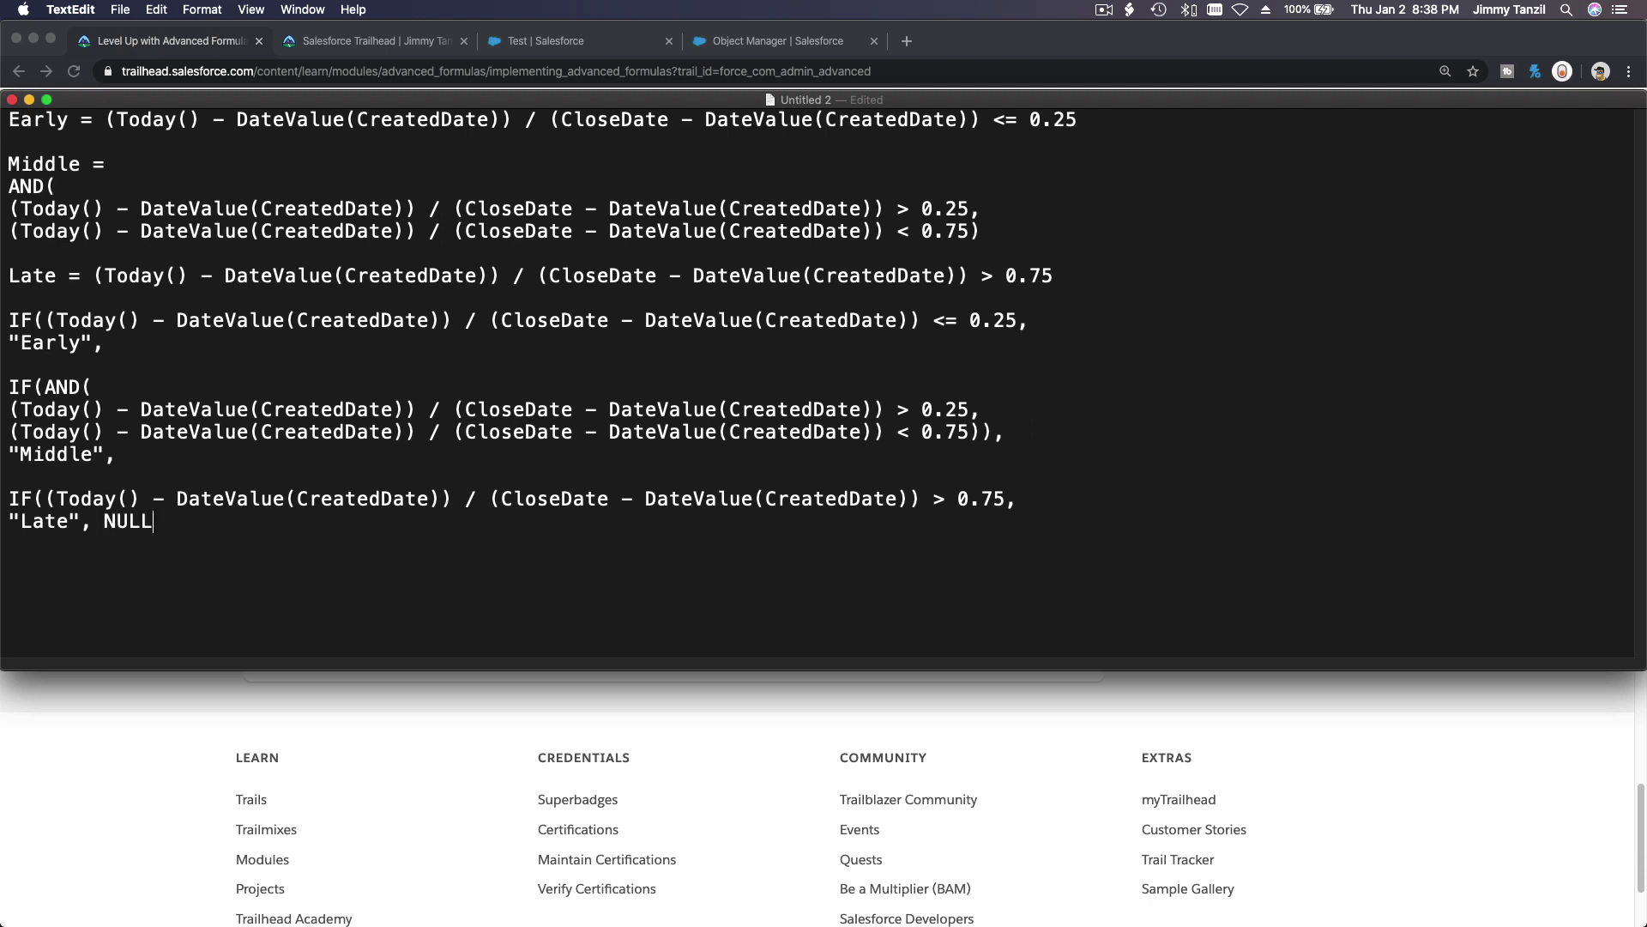
type("))")
left_click(12, 320, "shift")
key("super+c")
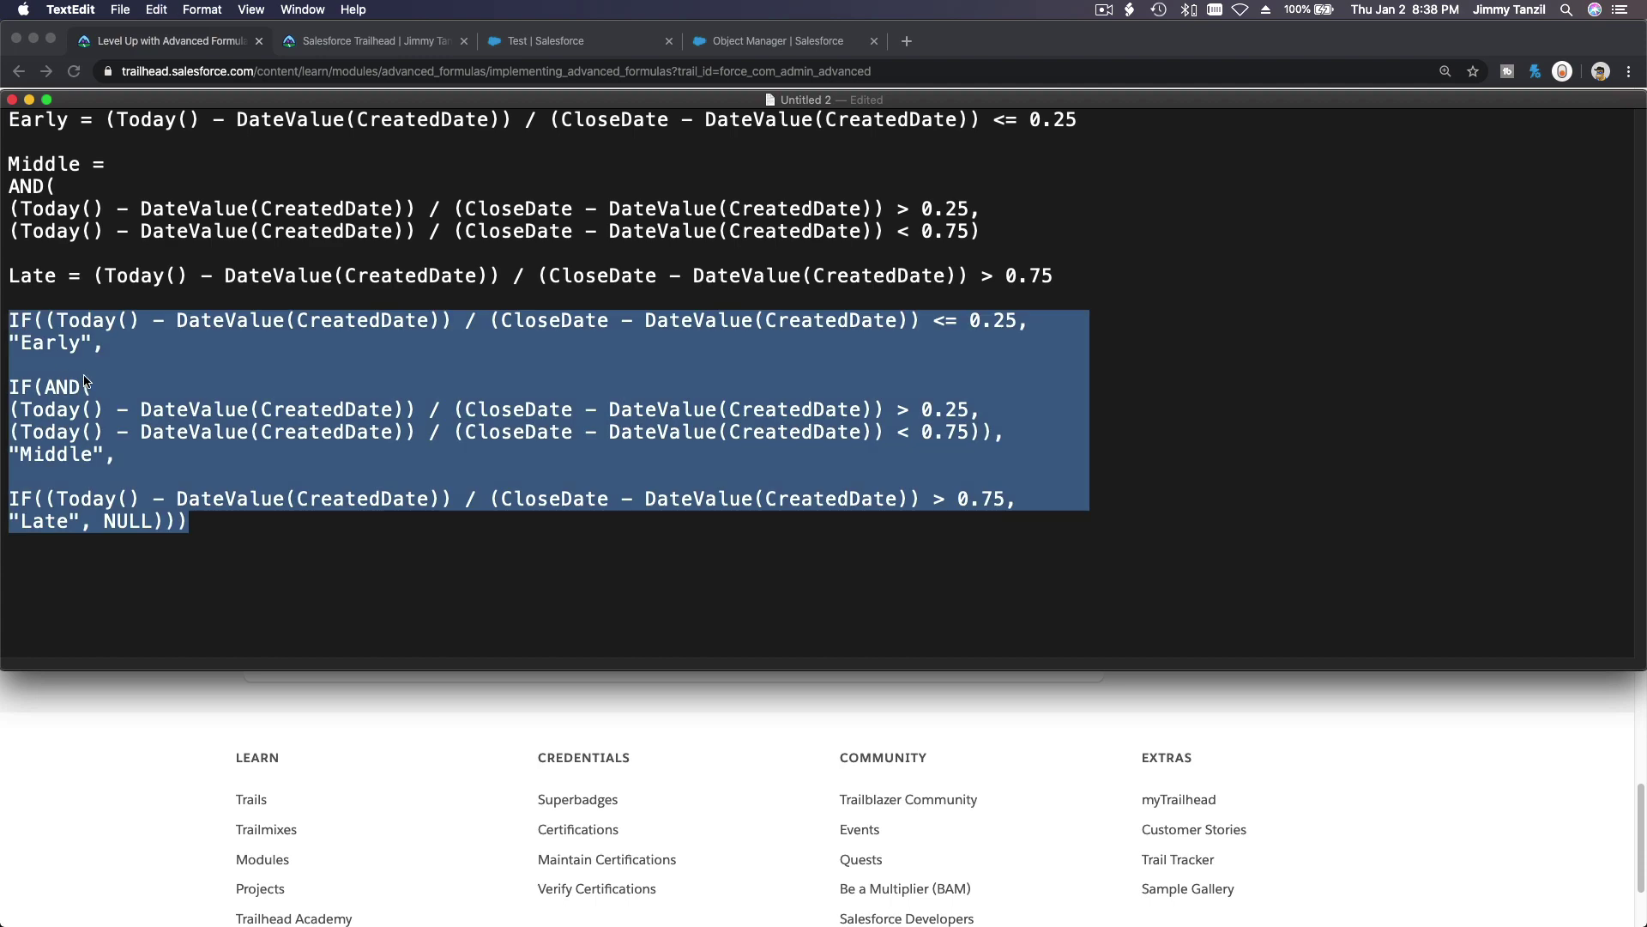
Step: Switch to the Trailhead challenge in Chrome and copy the required field name Opportunity Progress
left_click(456, 708)
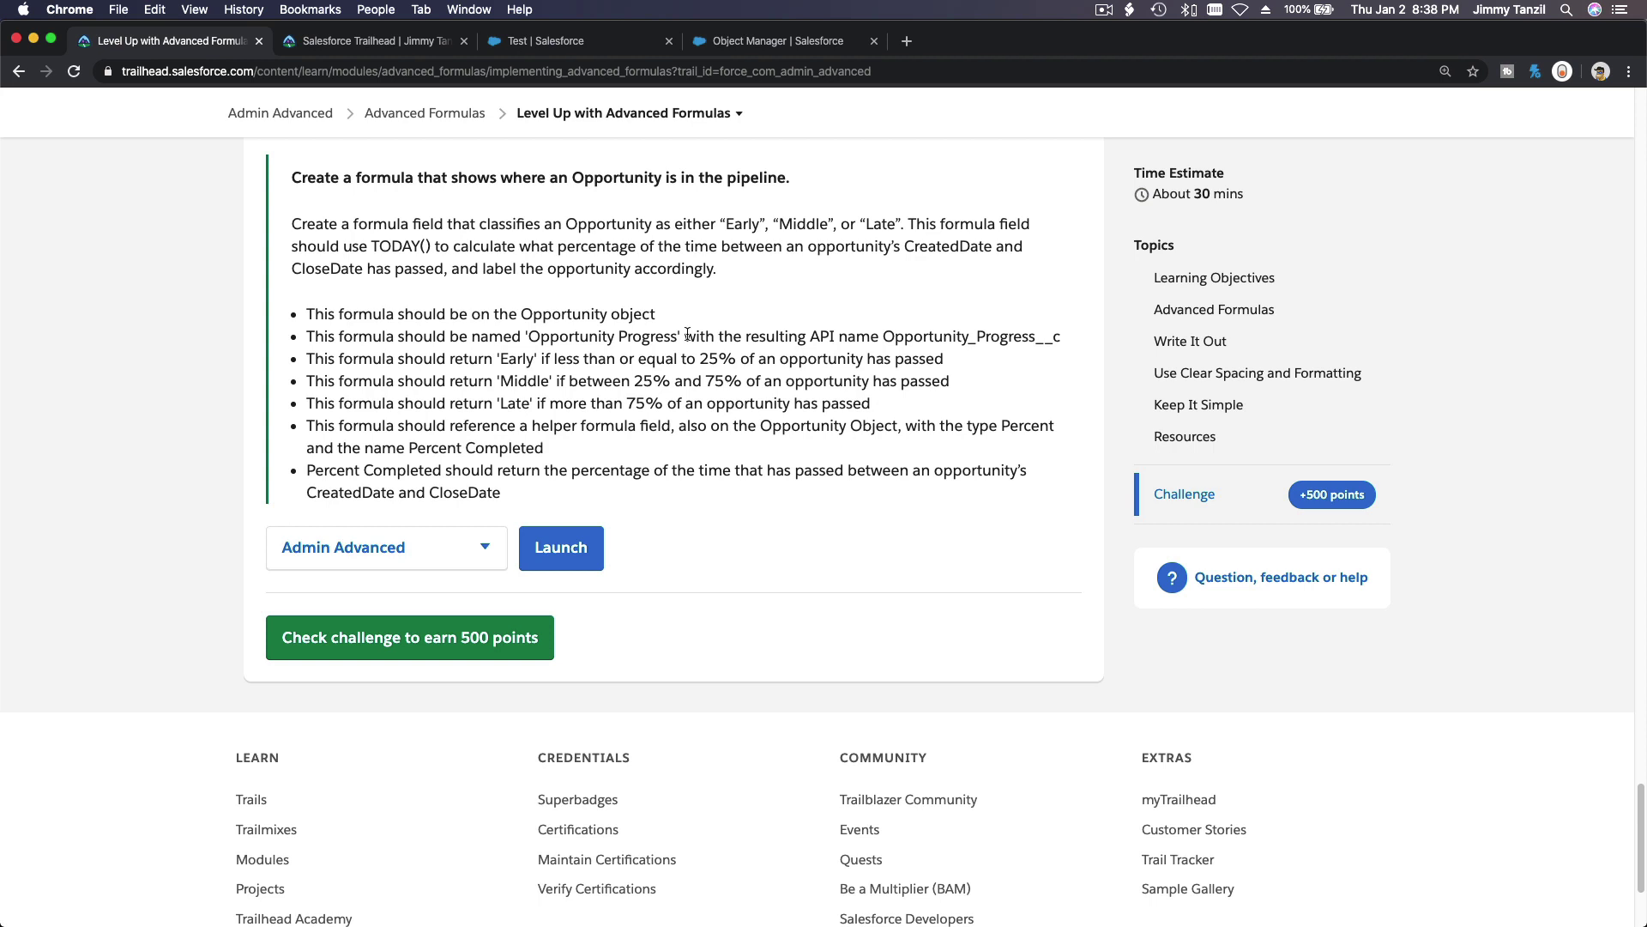
left_click_drag(529, 336, 678, 338)
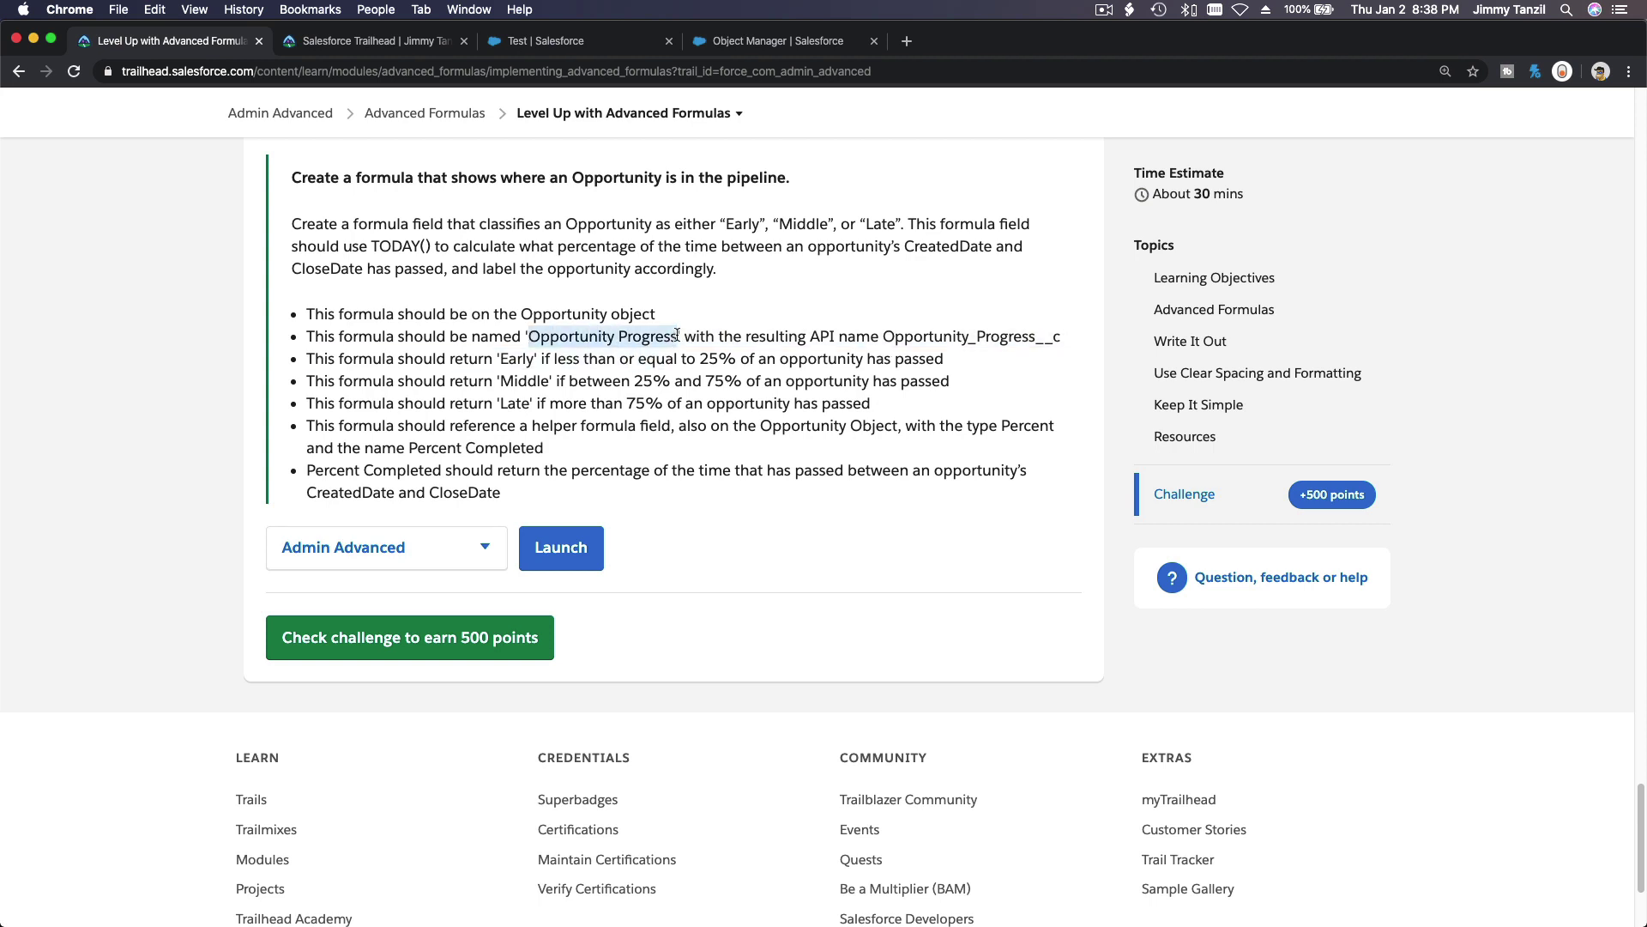
key("super+c")
Step: Find the Opportunity object in Salesforce Object Manager and start a new custom field on it
left_click(727, 43)
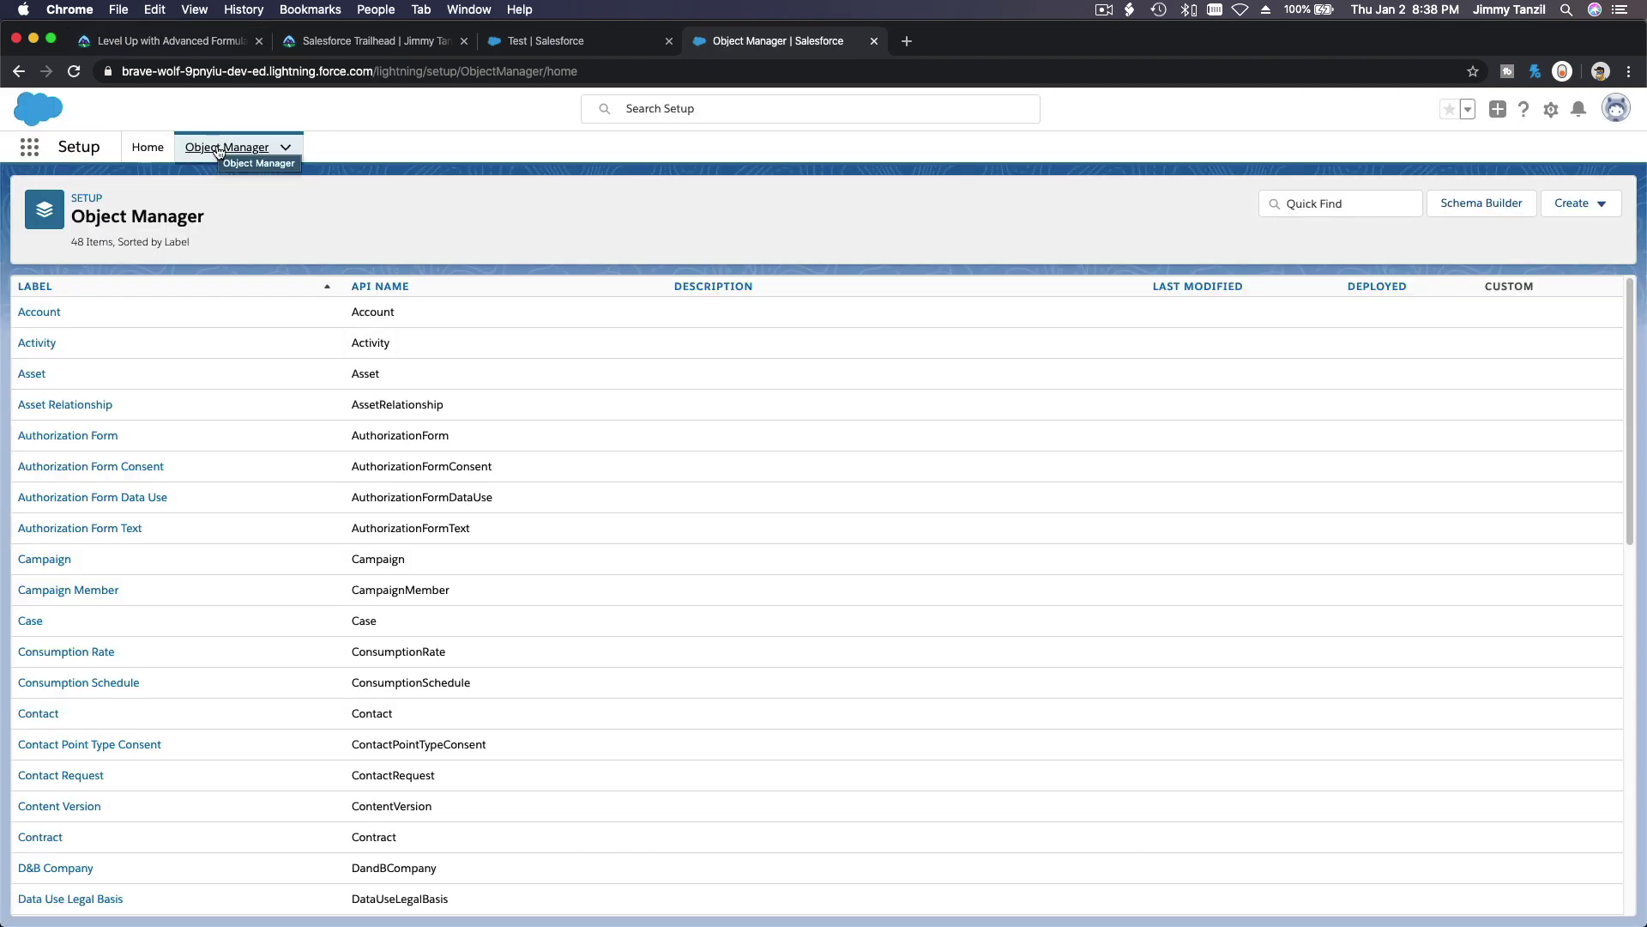
left_click(1313, 203)
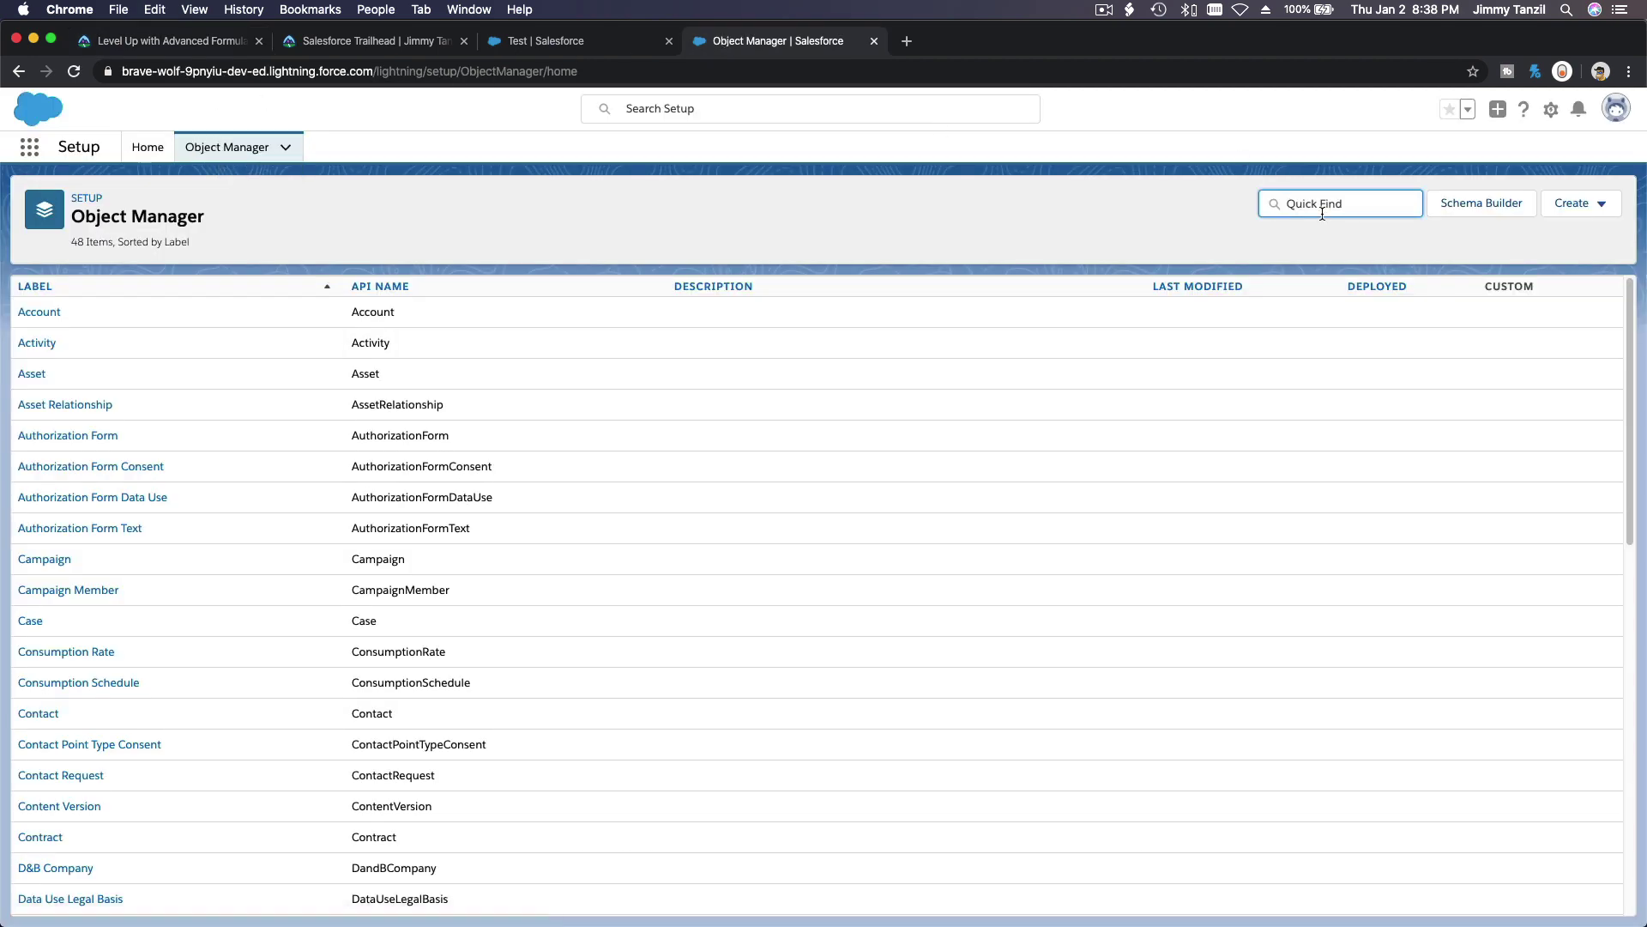
type("Opp")
left_click(62, 308)
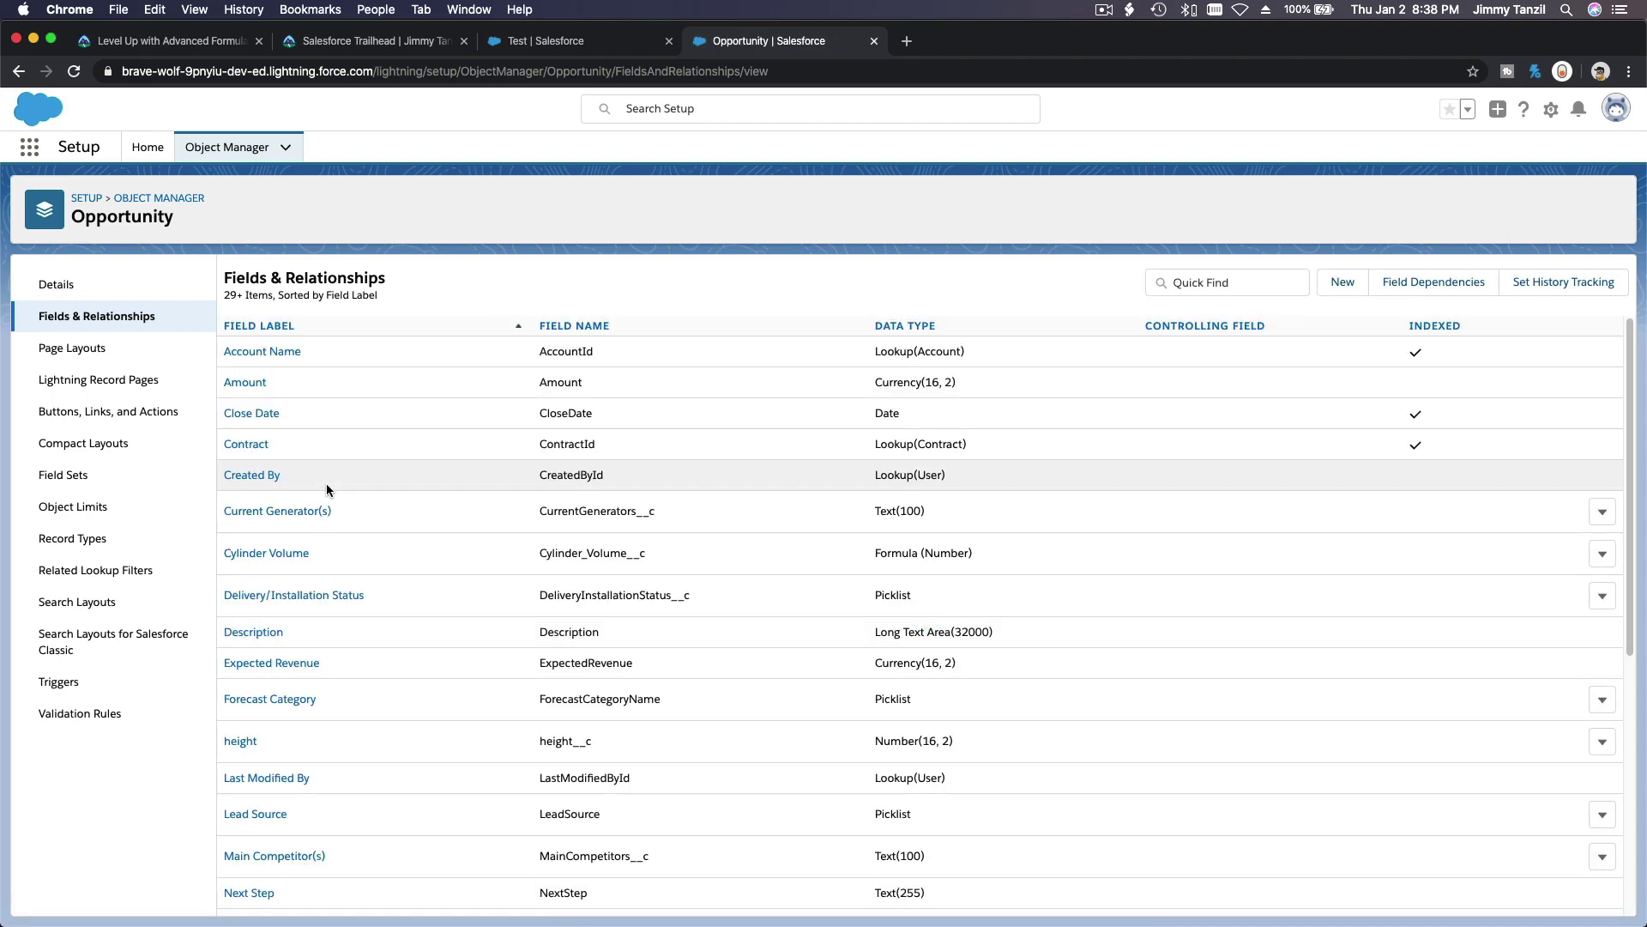
left_click(1342, 285)
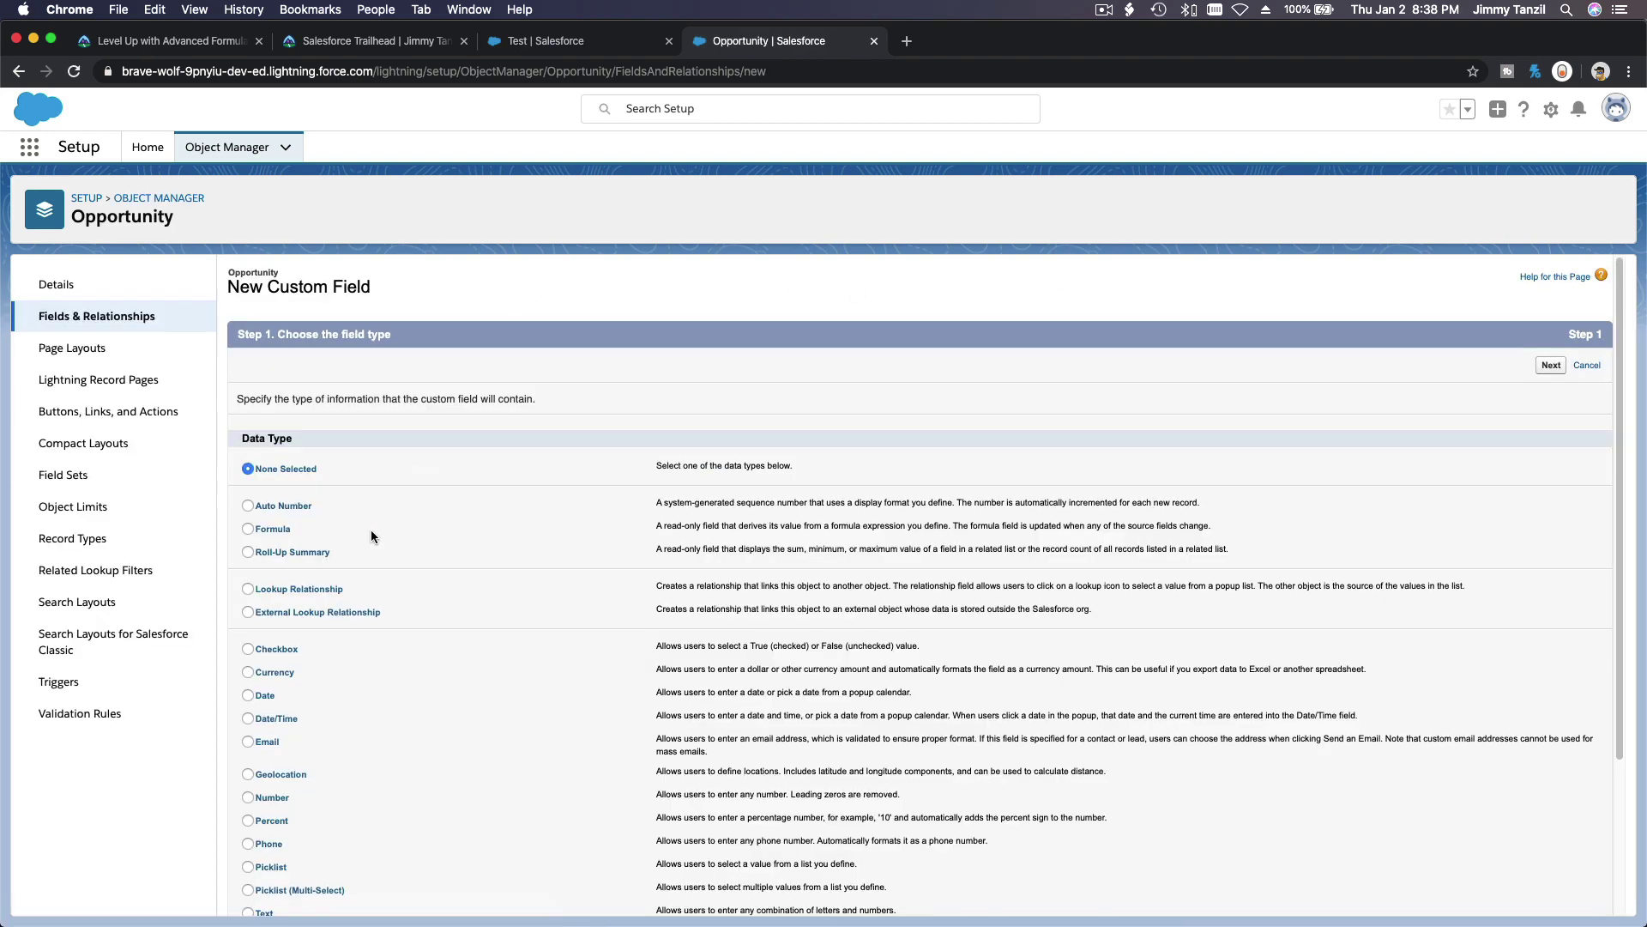
Step: Define the new field as a Formula labelled Opportunity Progress with a Text return type, and continue to the formula
left_click(261, 528)
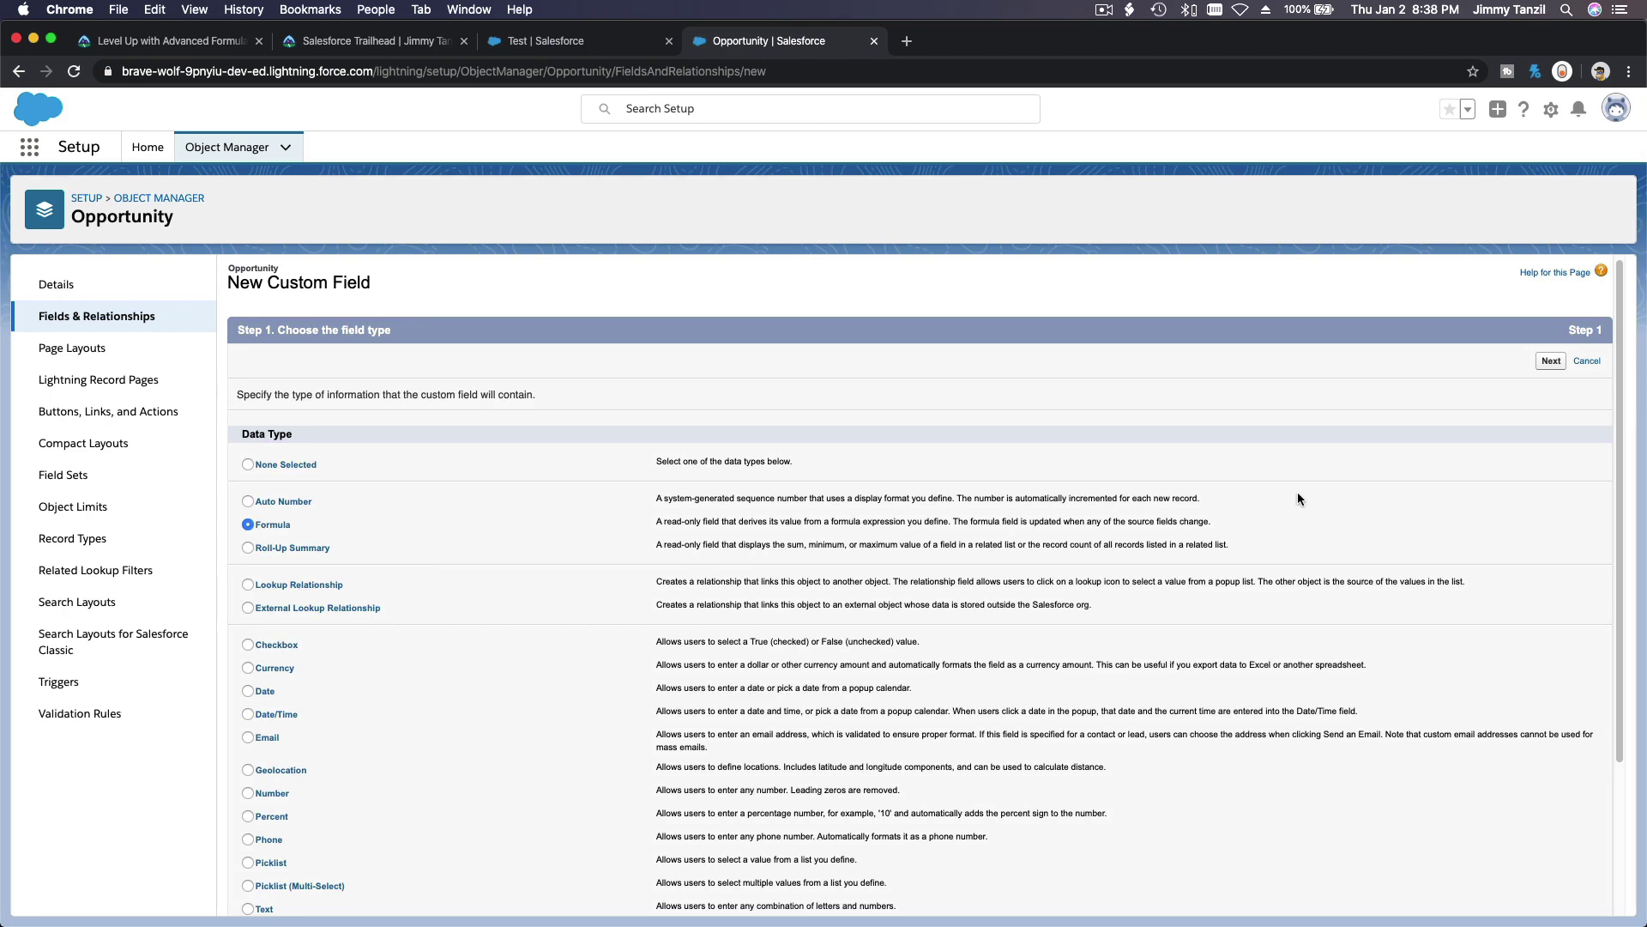
left_click(1551, 362)
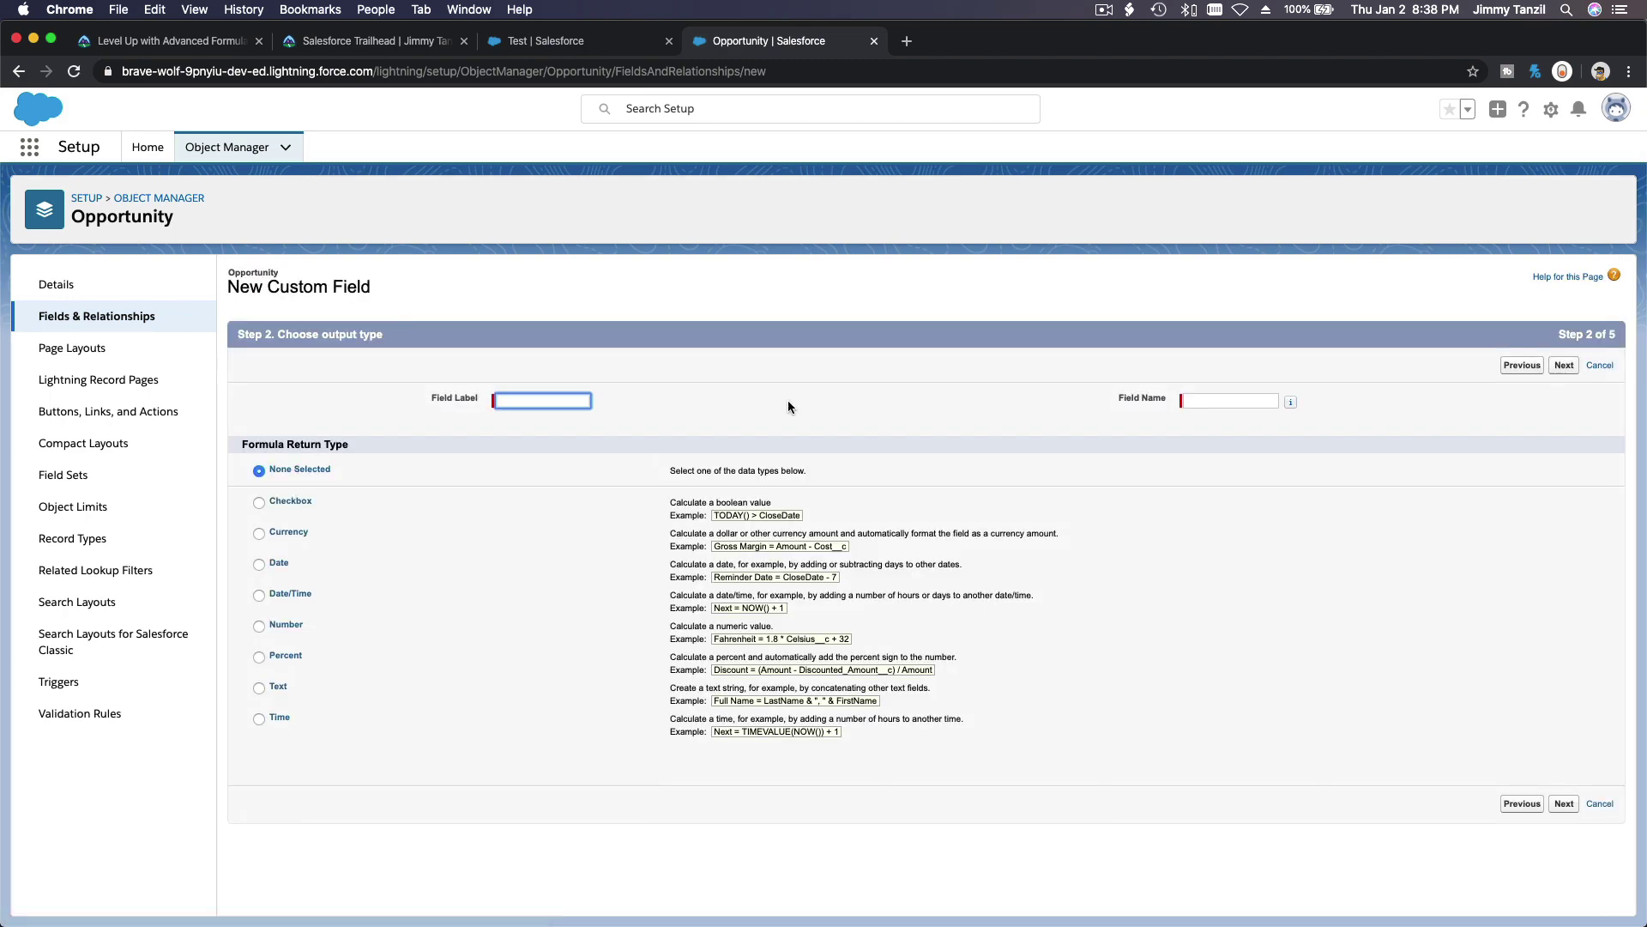
key("super+v")
key("Tab")
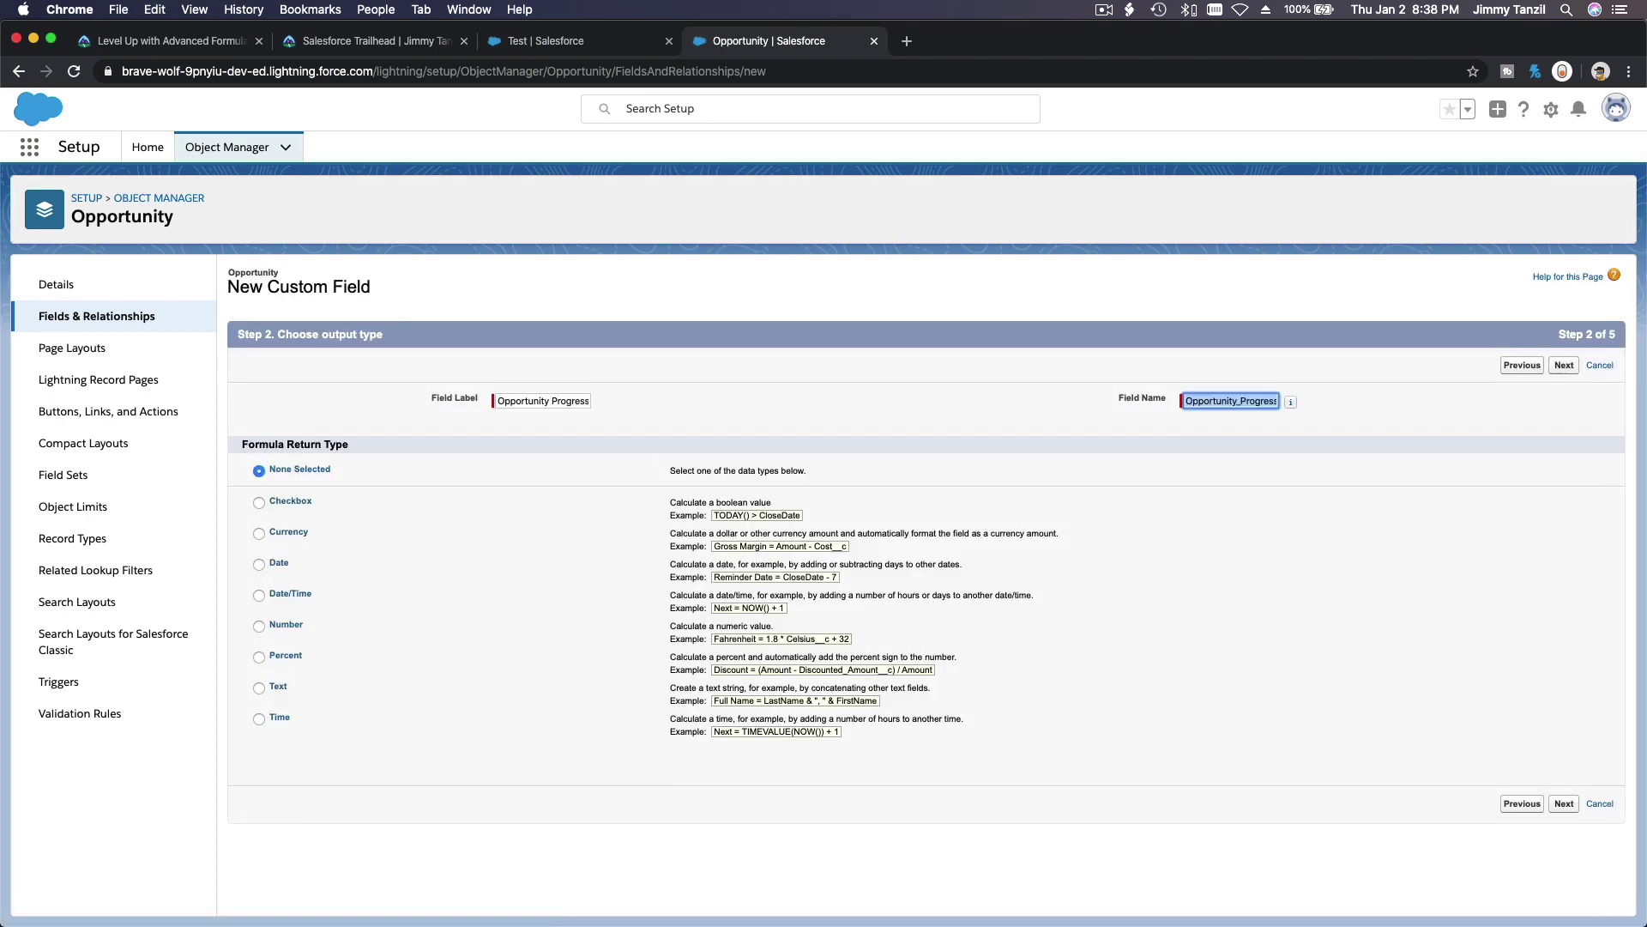
left_click(276, 686)
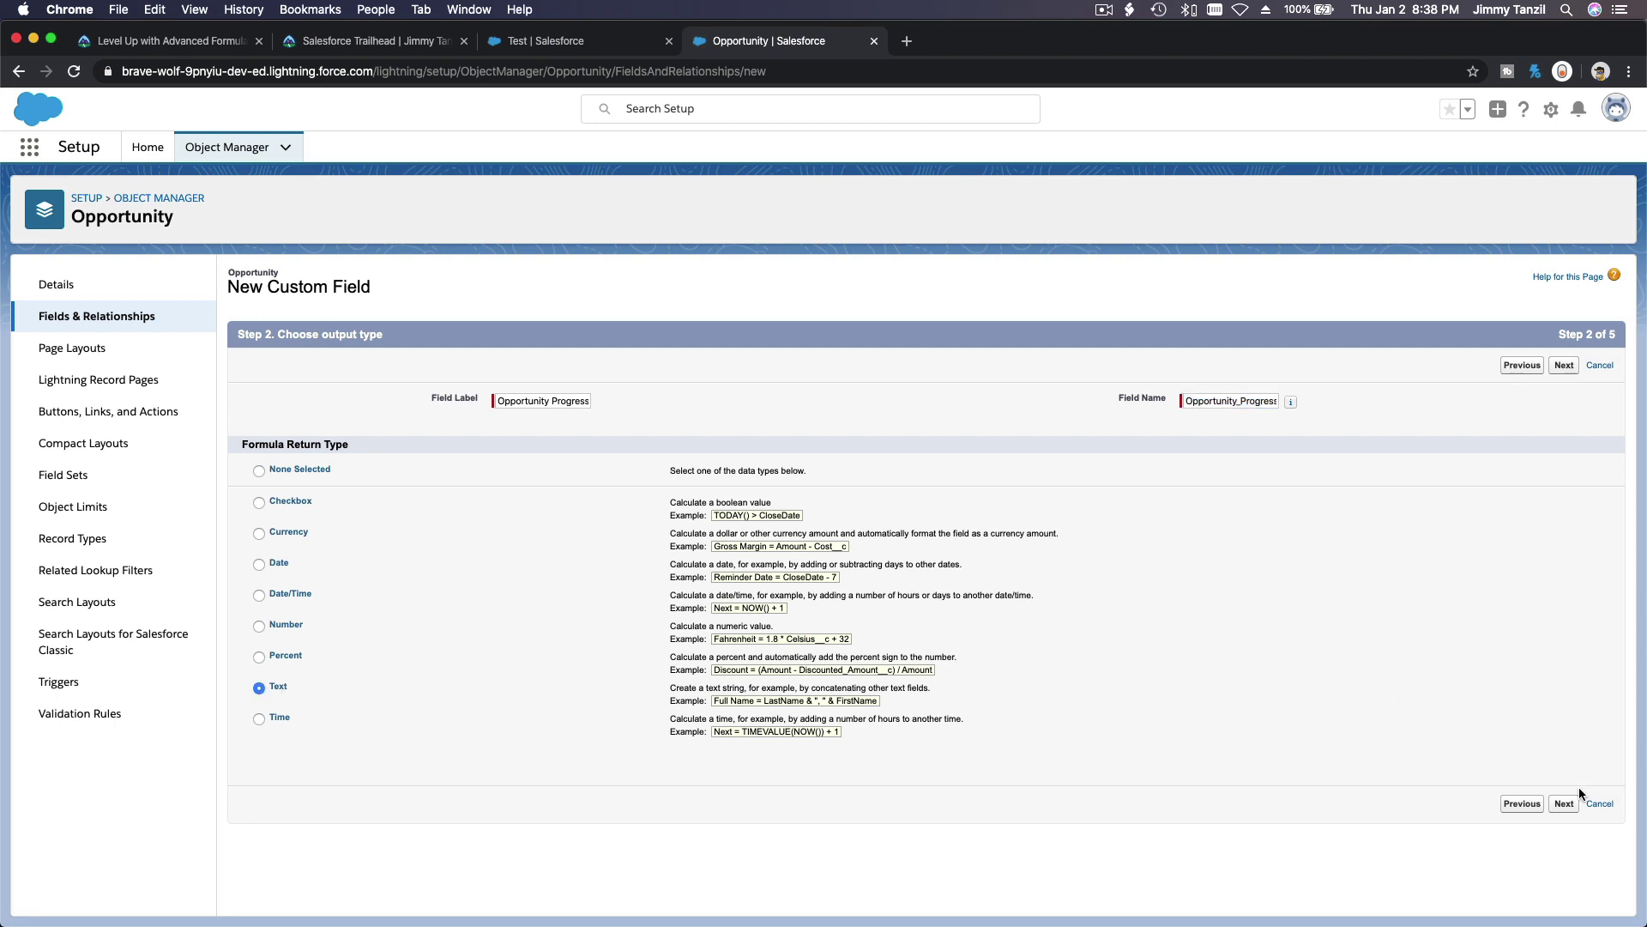
left_click(1564, 803)
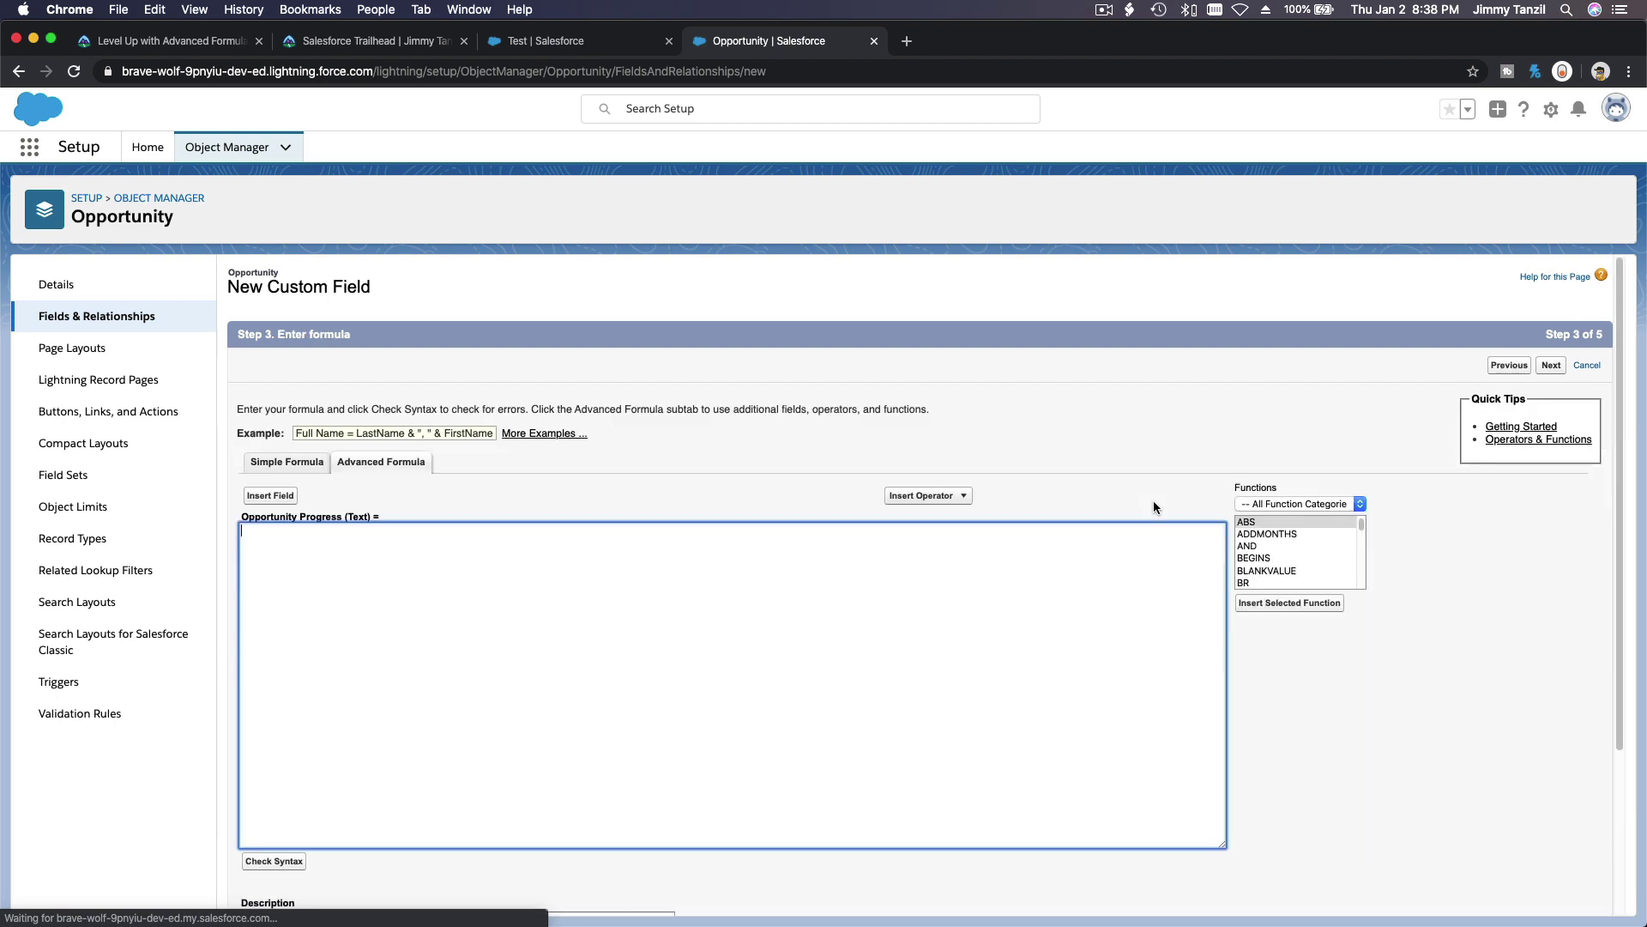
Step: Paste the combined nested IF formula copied from TextEdit into the Opportunity Progress formula editor
scroll(722, 434, "down", 1)
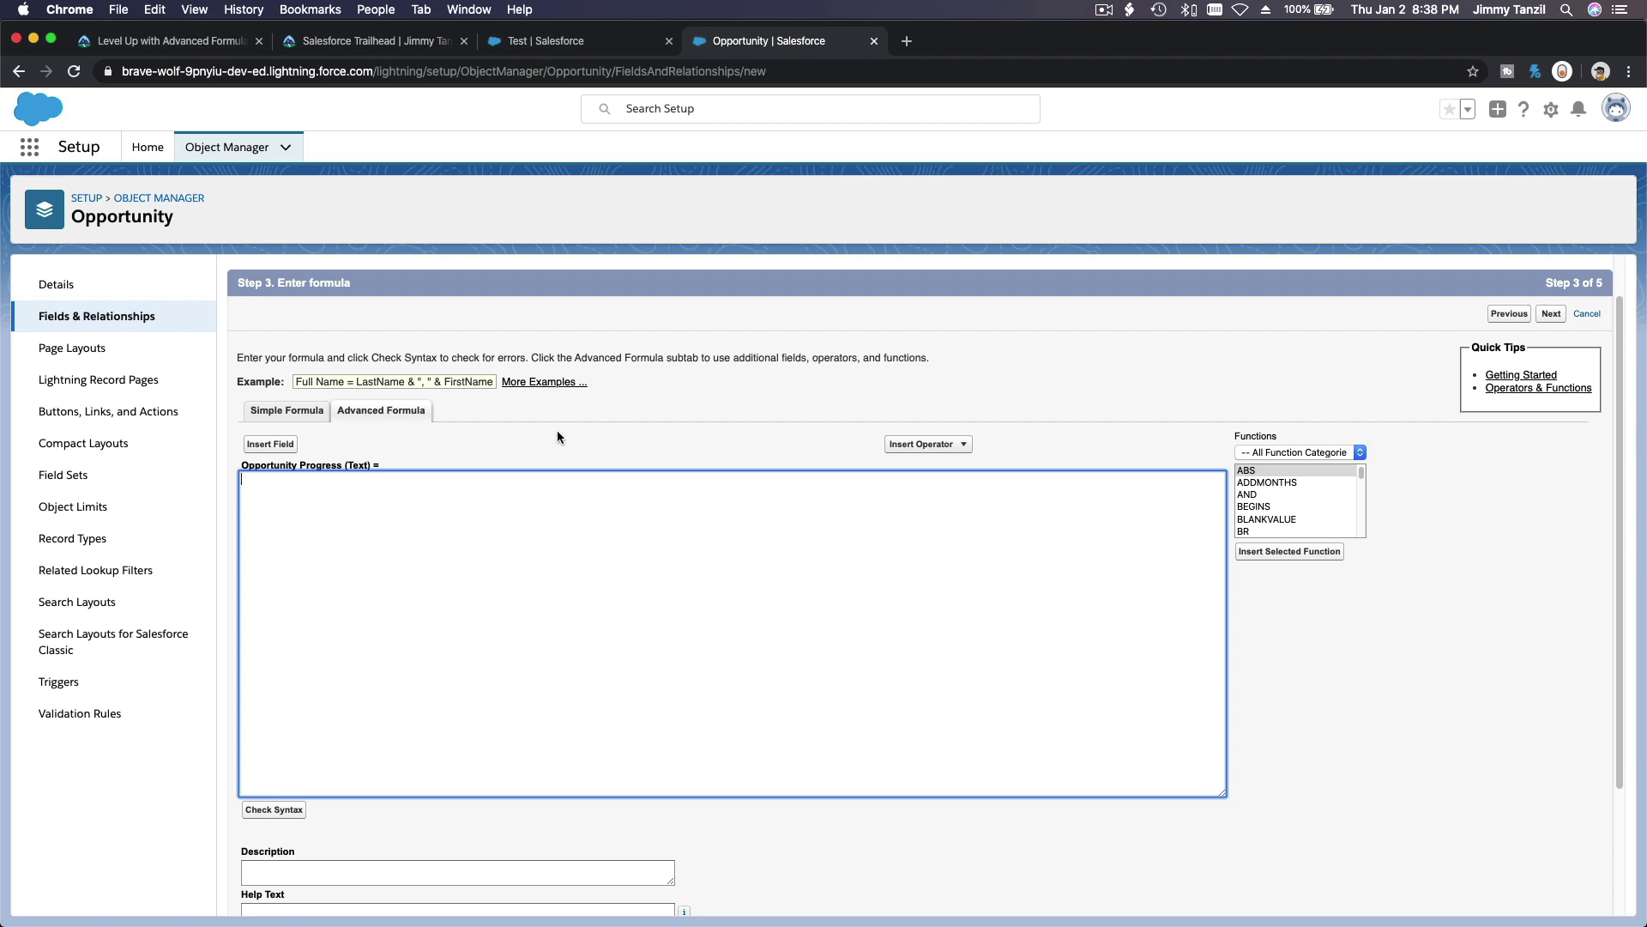
mouse_move(695, 901)
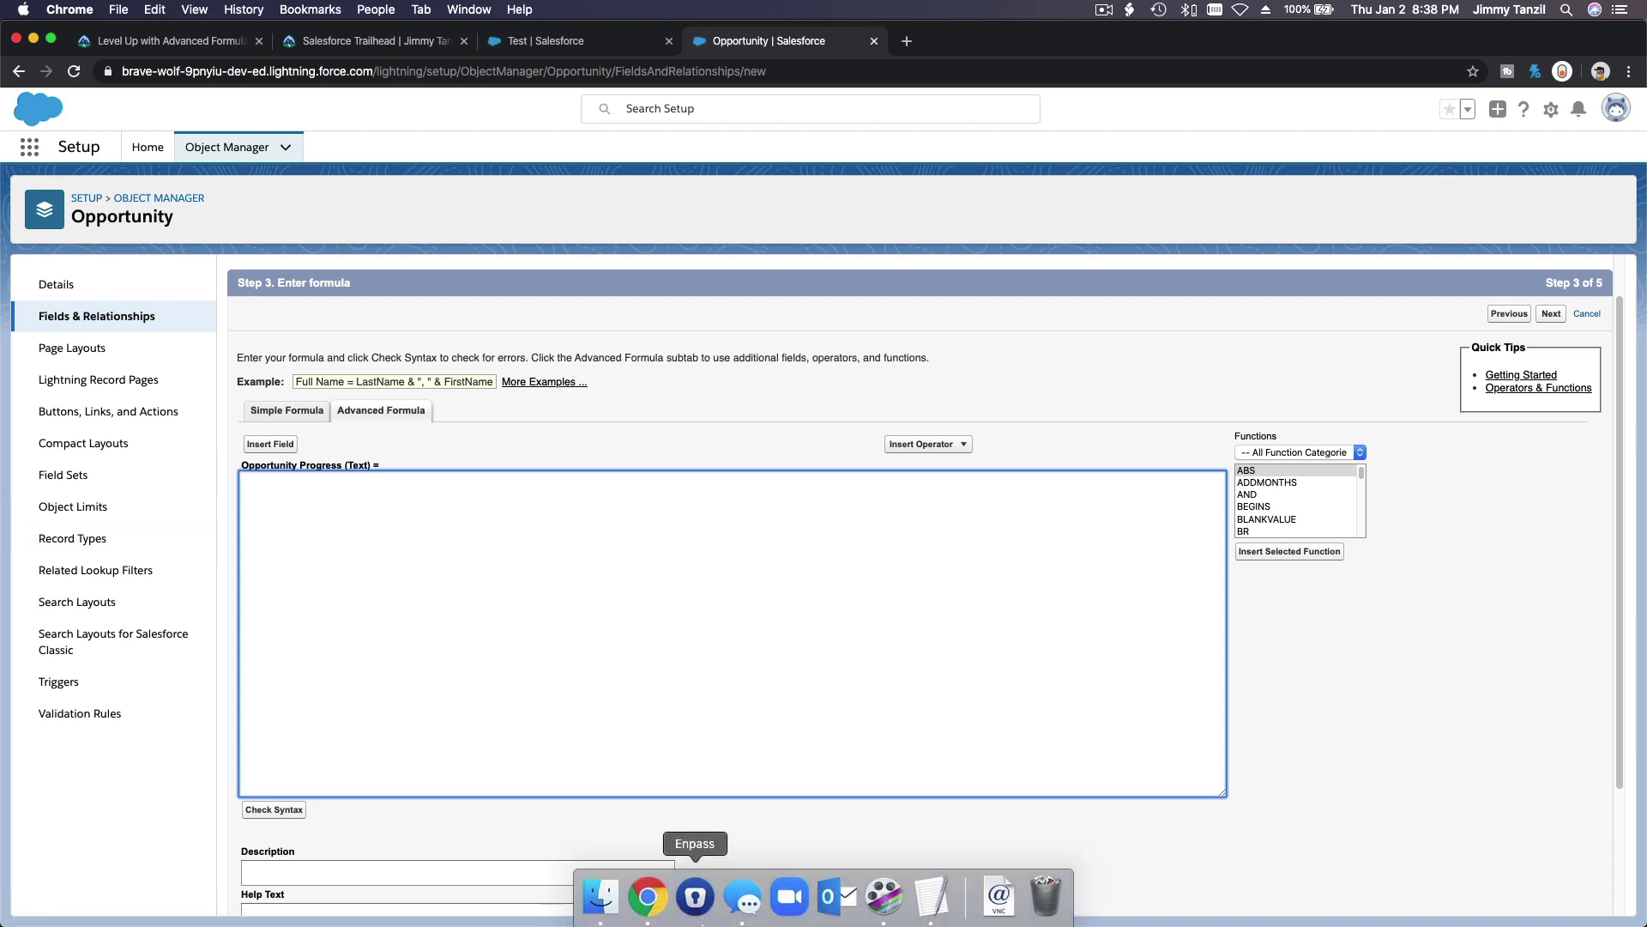
left_click(934, 892)
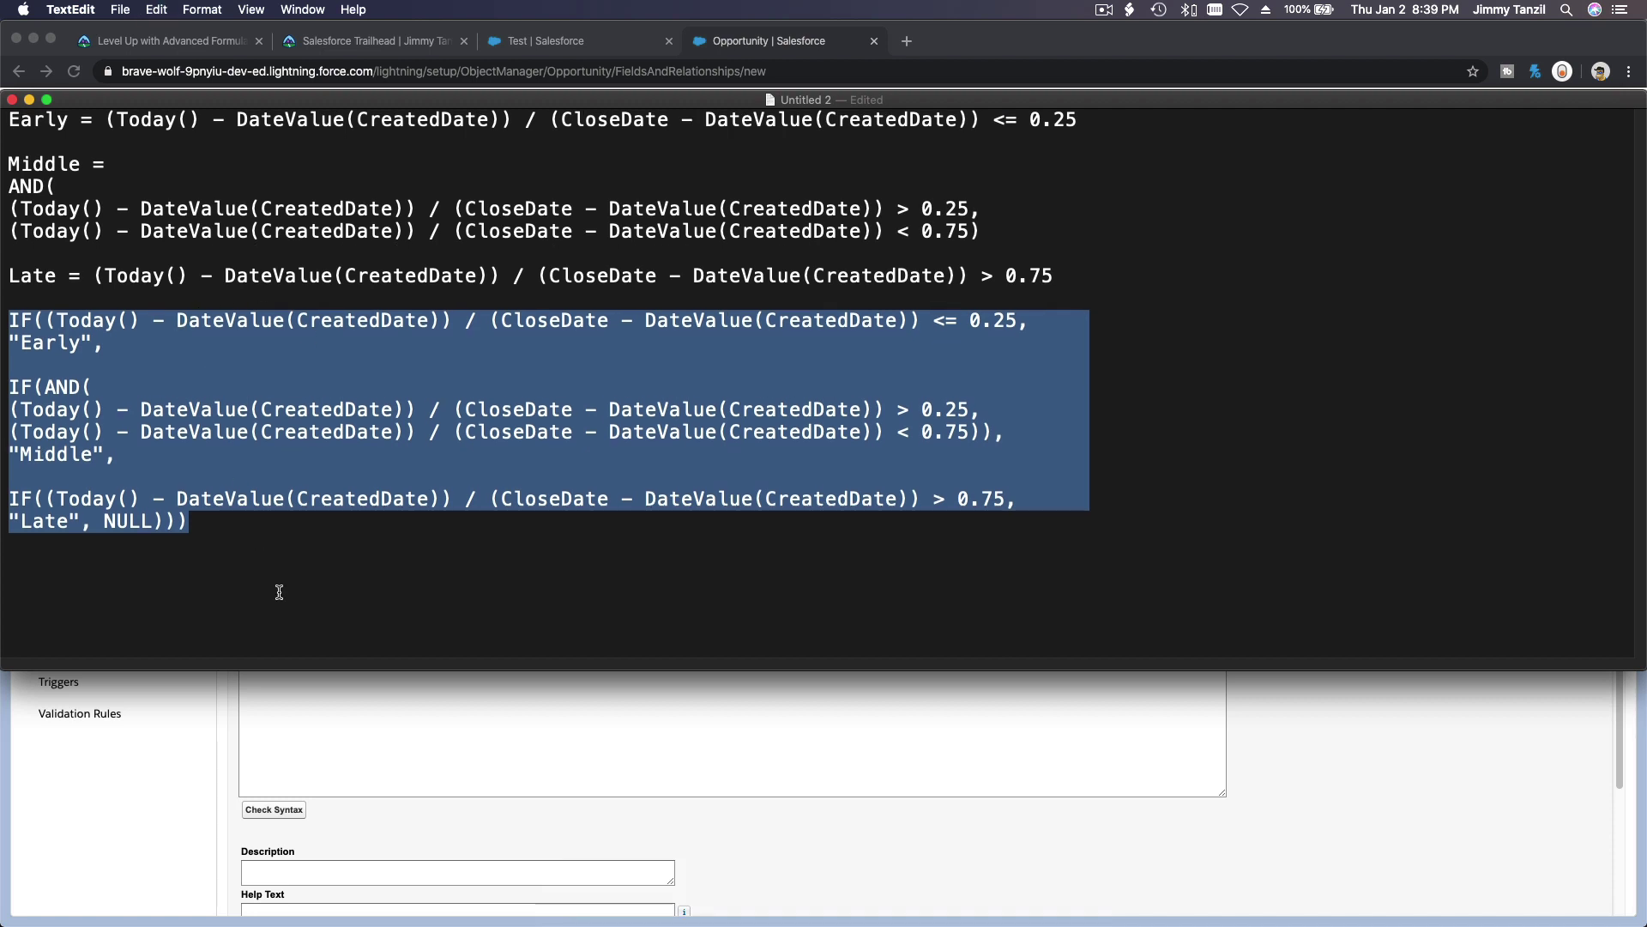
left_click(384, 716)
key("super+v")
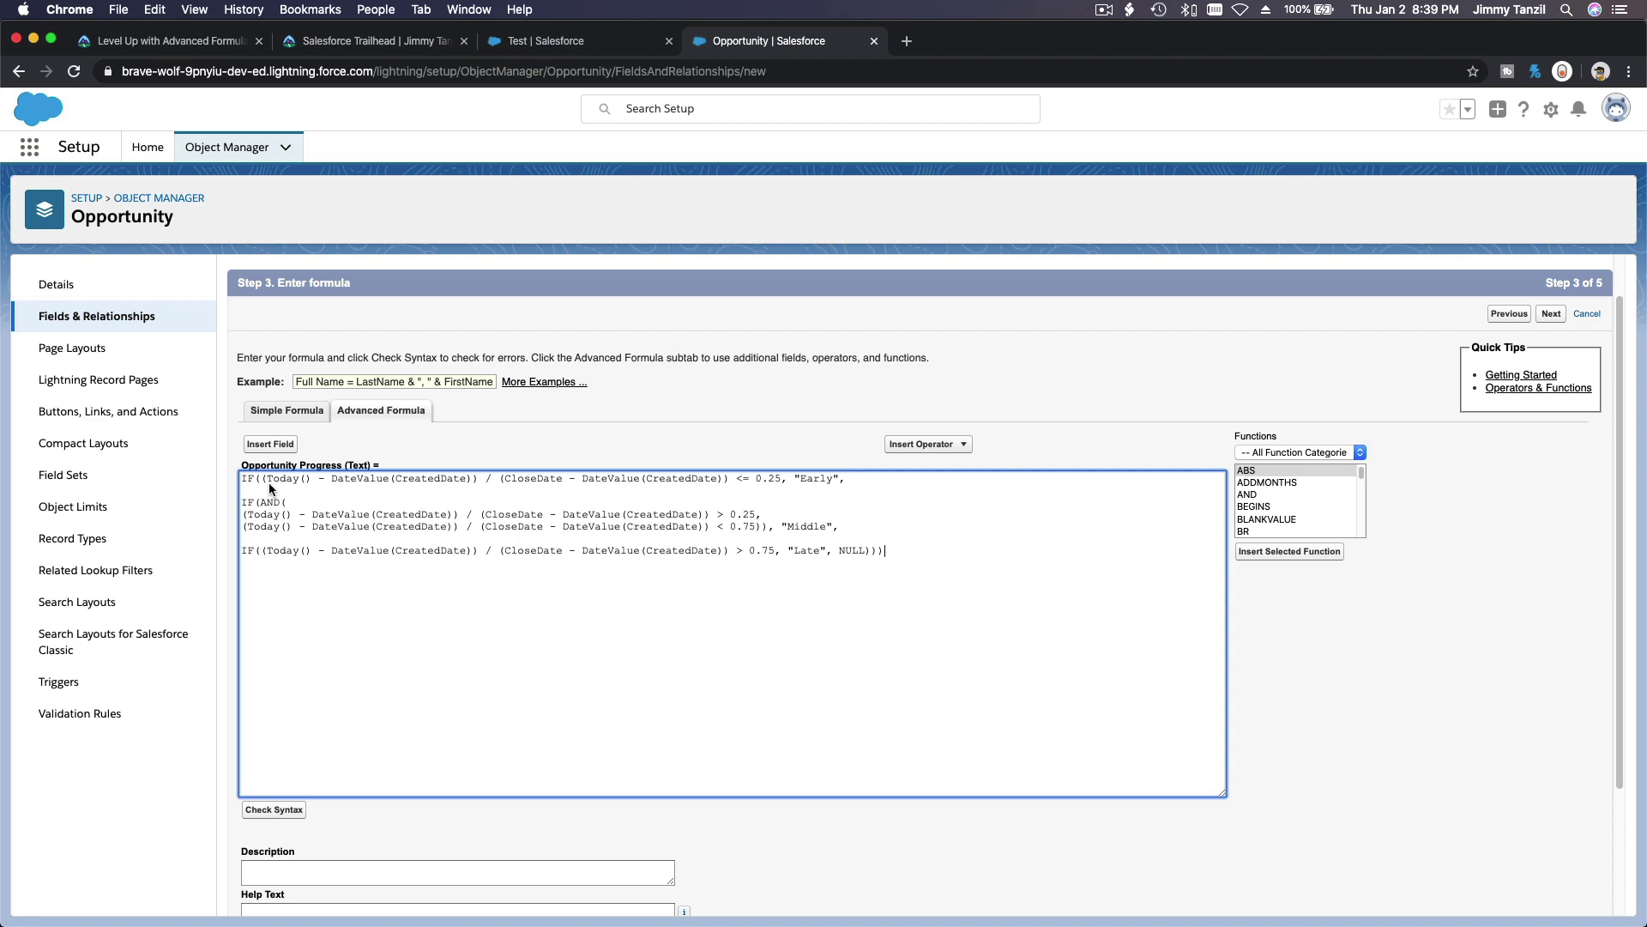
Step: Review each nested IF's condition, text result and closing parentheses in the formula, and check its syntax
left_click(196, 10)
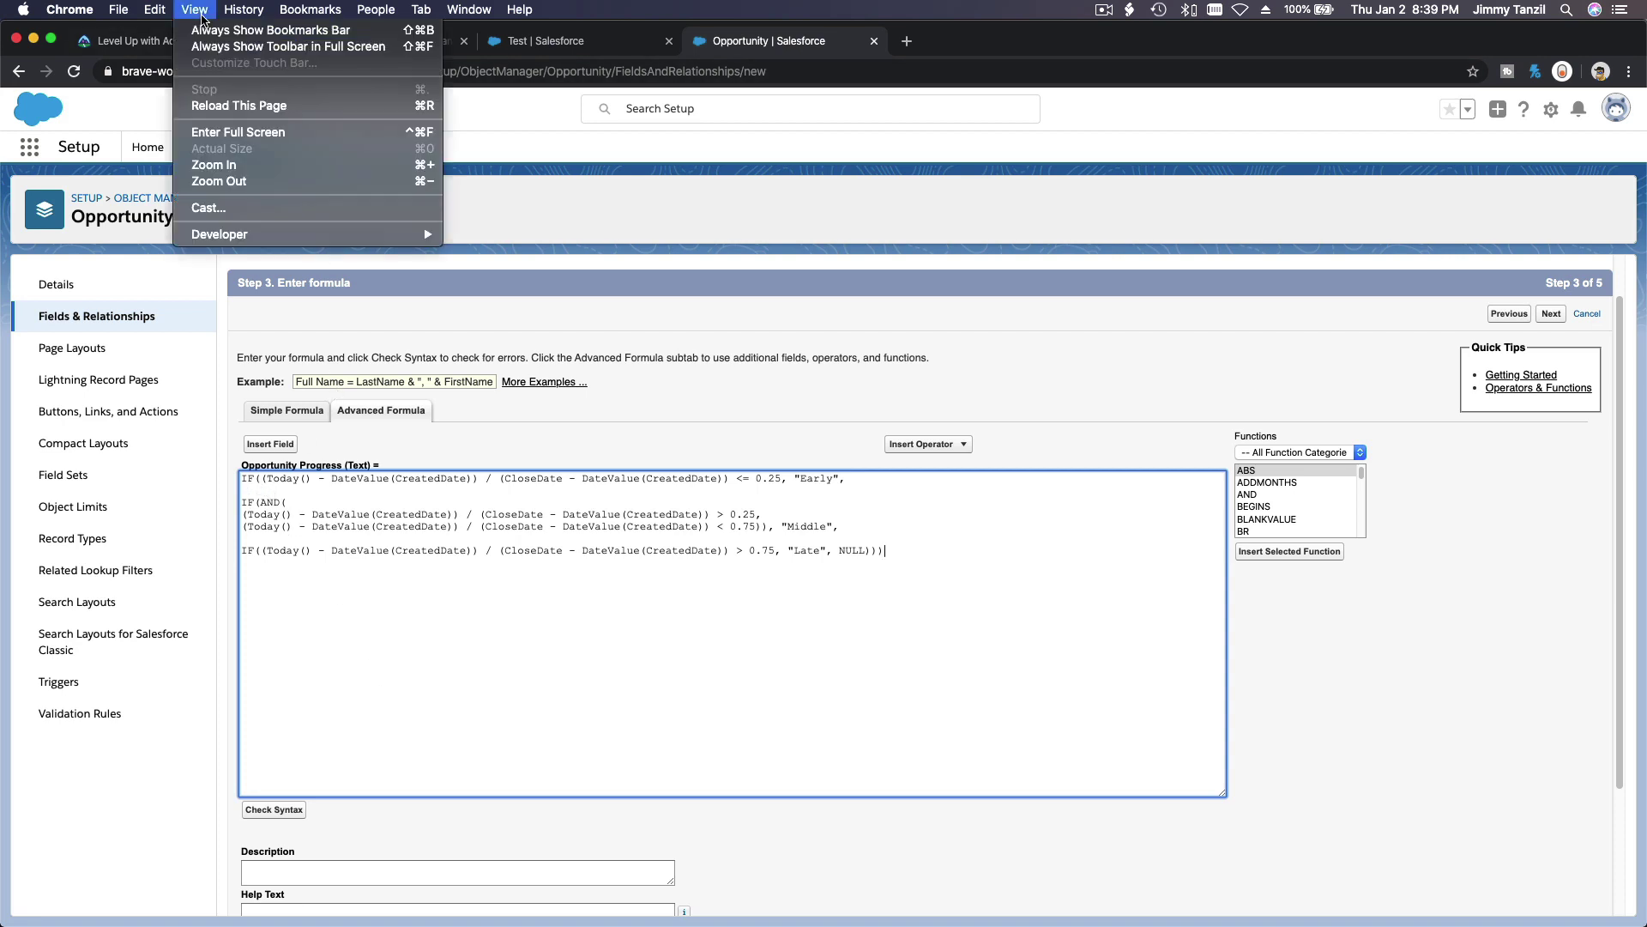
left_click(592, 342)
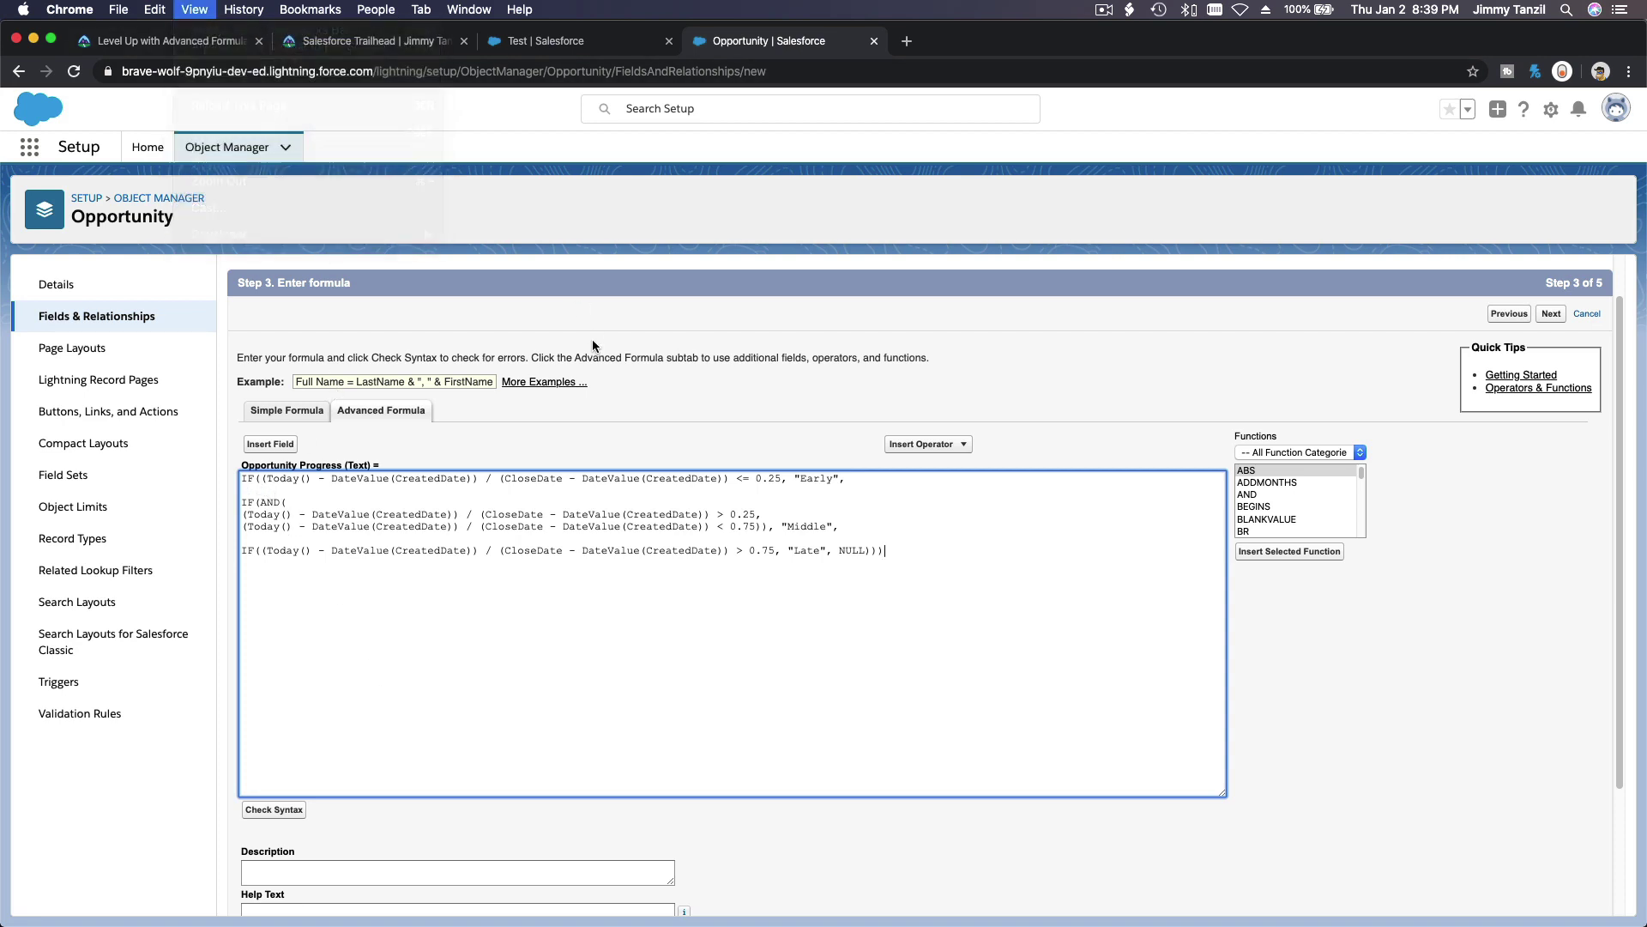
key("super+equal")
key("super+equal")
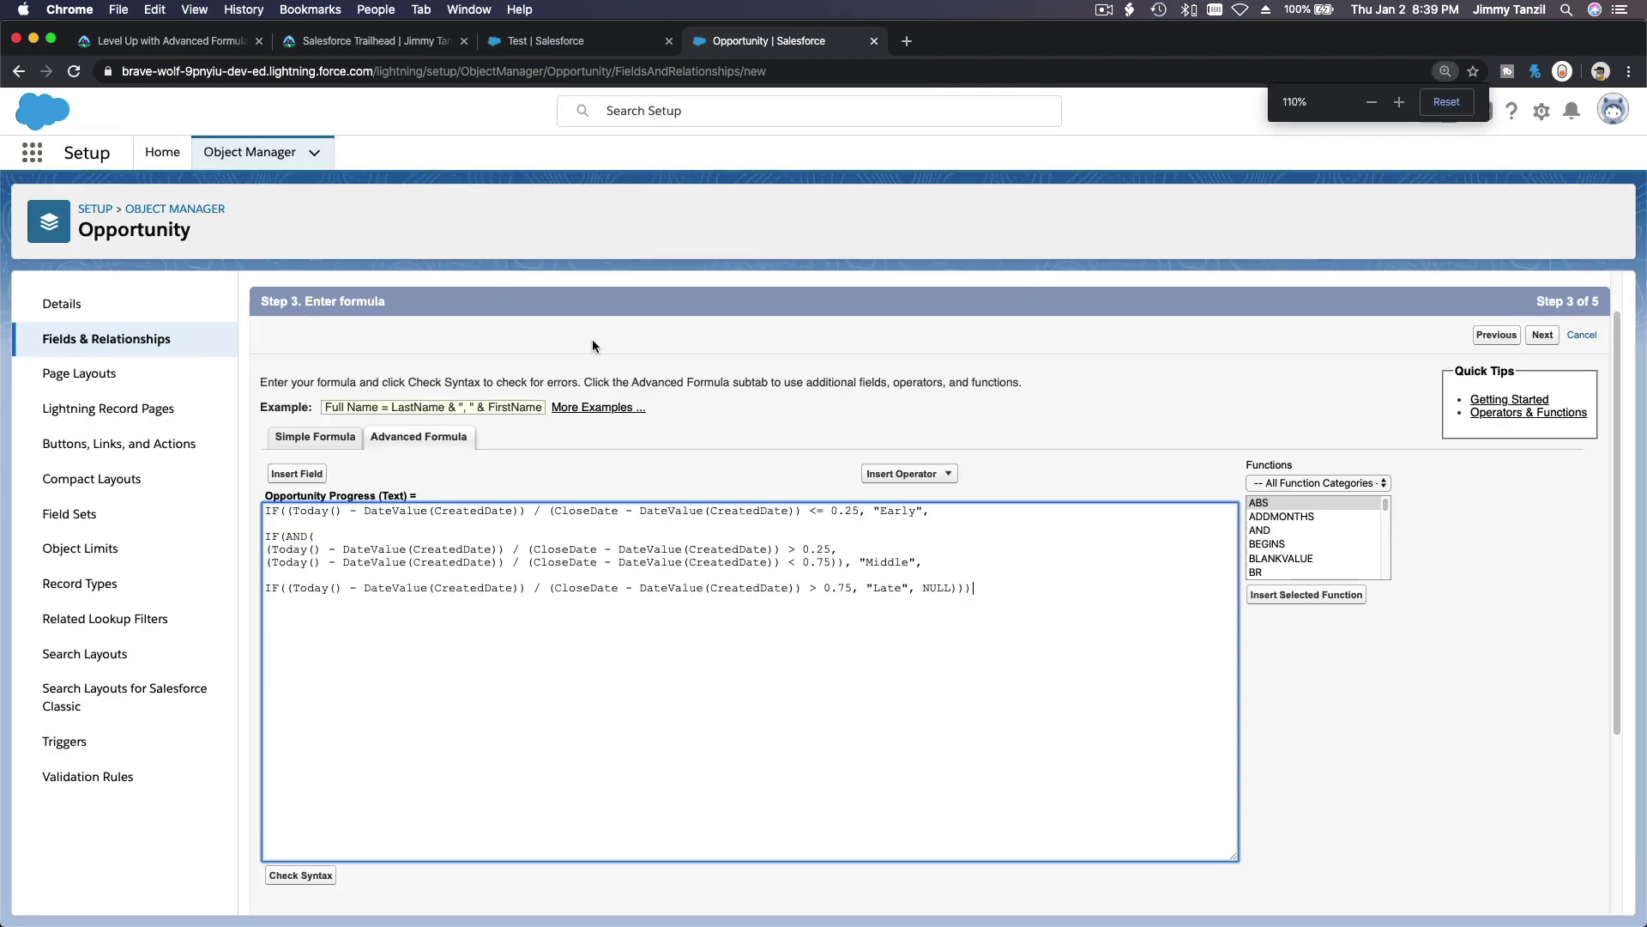
scroll(592, 346, "down", 2)
scroll(592, 344, "down", 5)
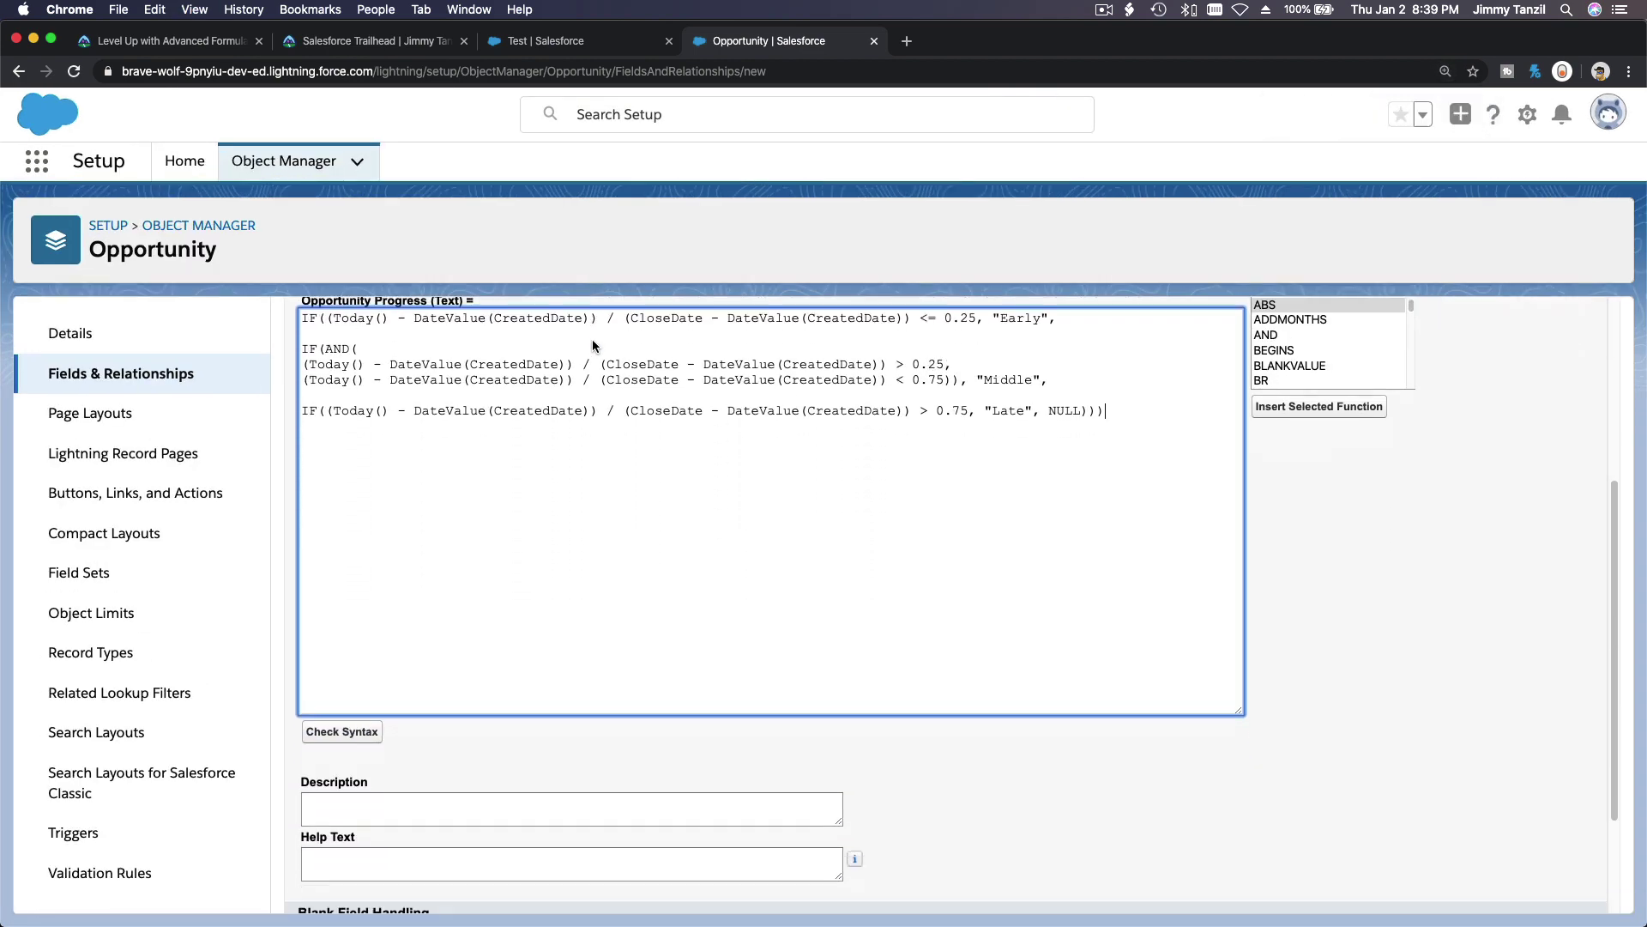
scroll(592, 344, "up", 2)
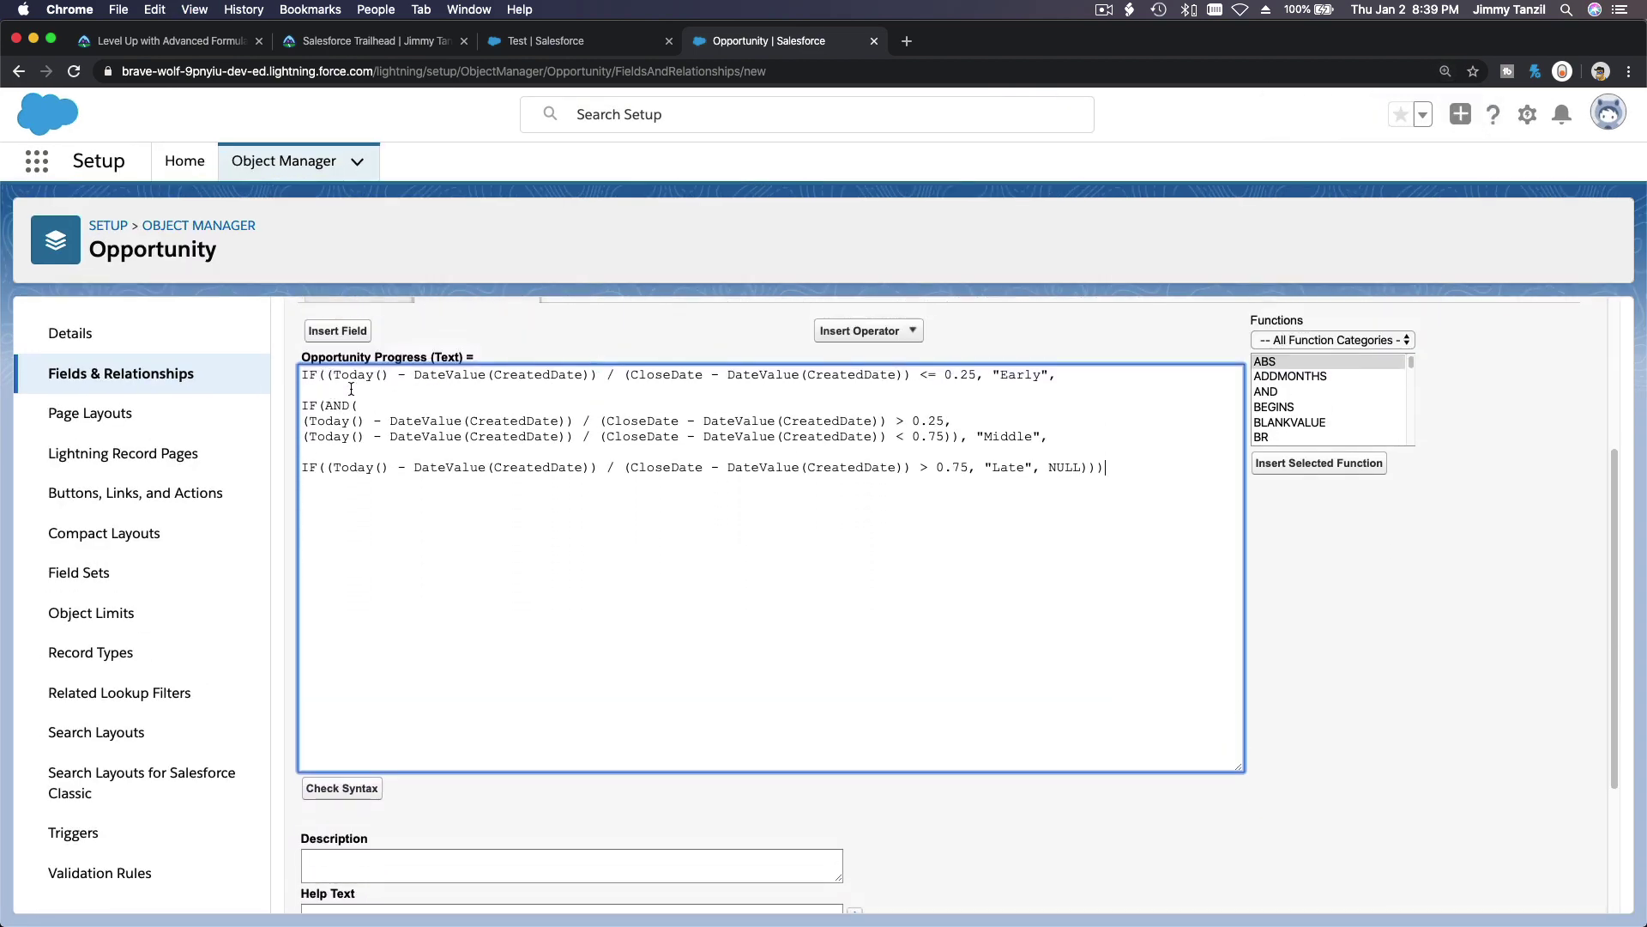
left_click_drag(326, 376, 979, 377)
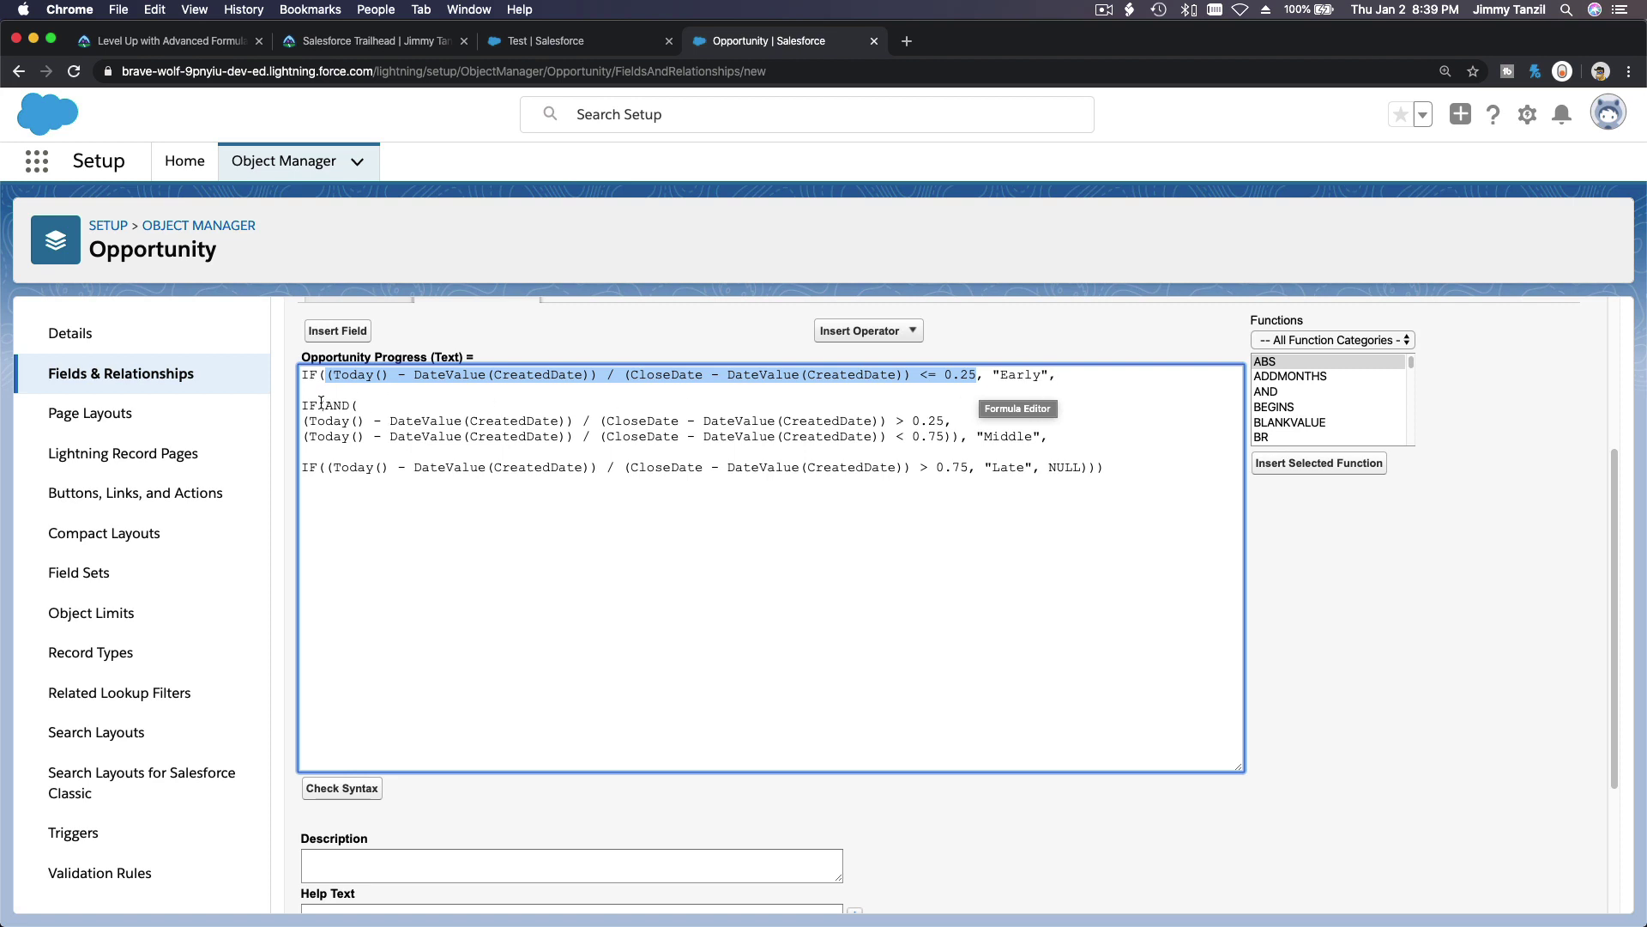
left_click_drag(325, 405, 956, 436)
double_click(1008, 436)
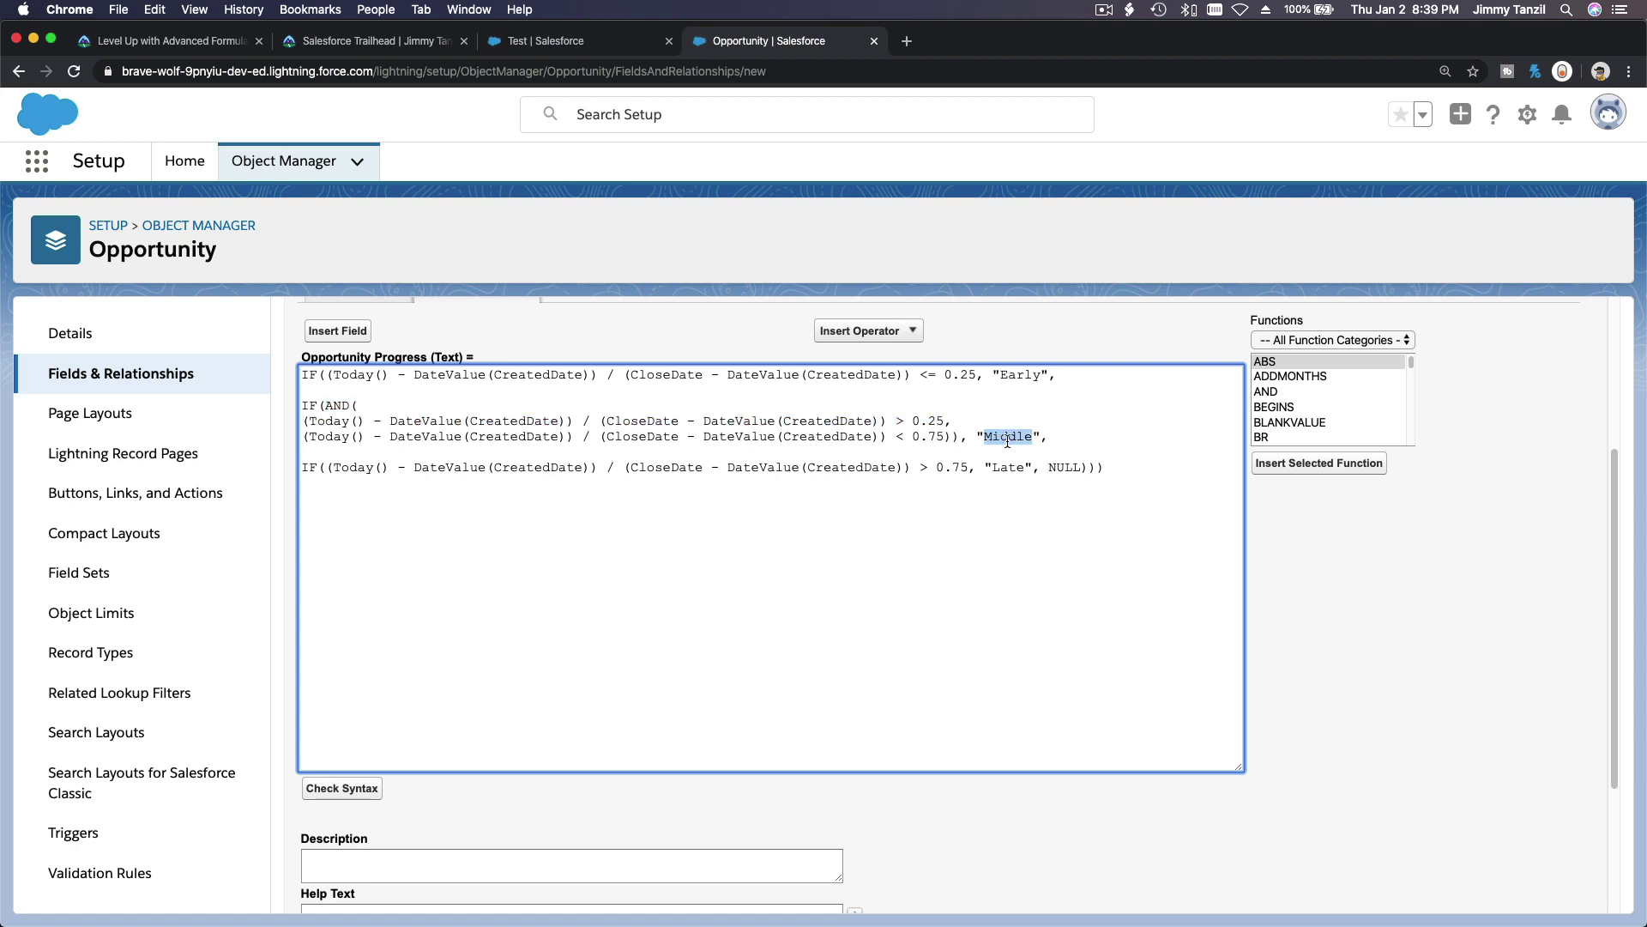
double_click(1059, 439)
double_click(1011, 469)
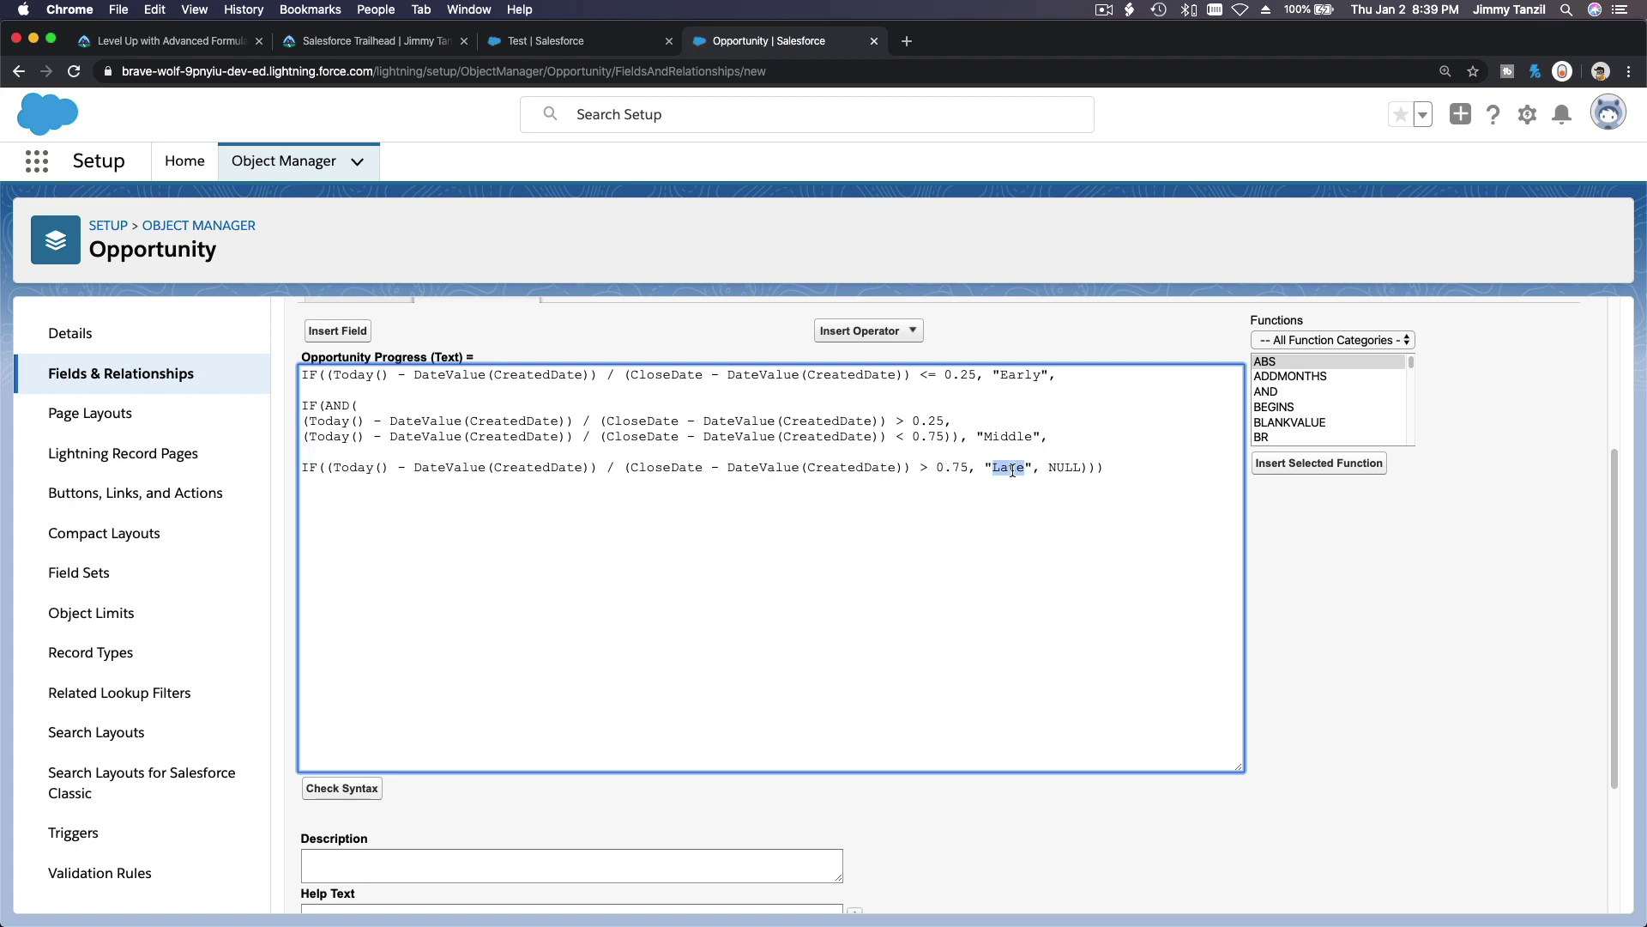
double_click(1064, 468)
double_click(307, 374)
double_click(306, 406)
double_click(306, 467)
left_click(1109, 469)
left_click_drag(1079, 468, 1108, 494)
left_click(1108, 495)
left_click(356, 791)
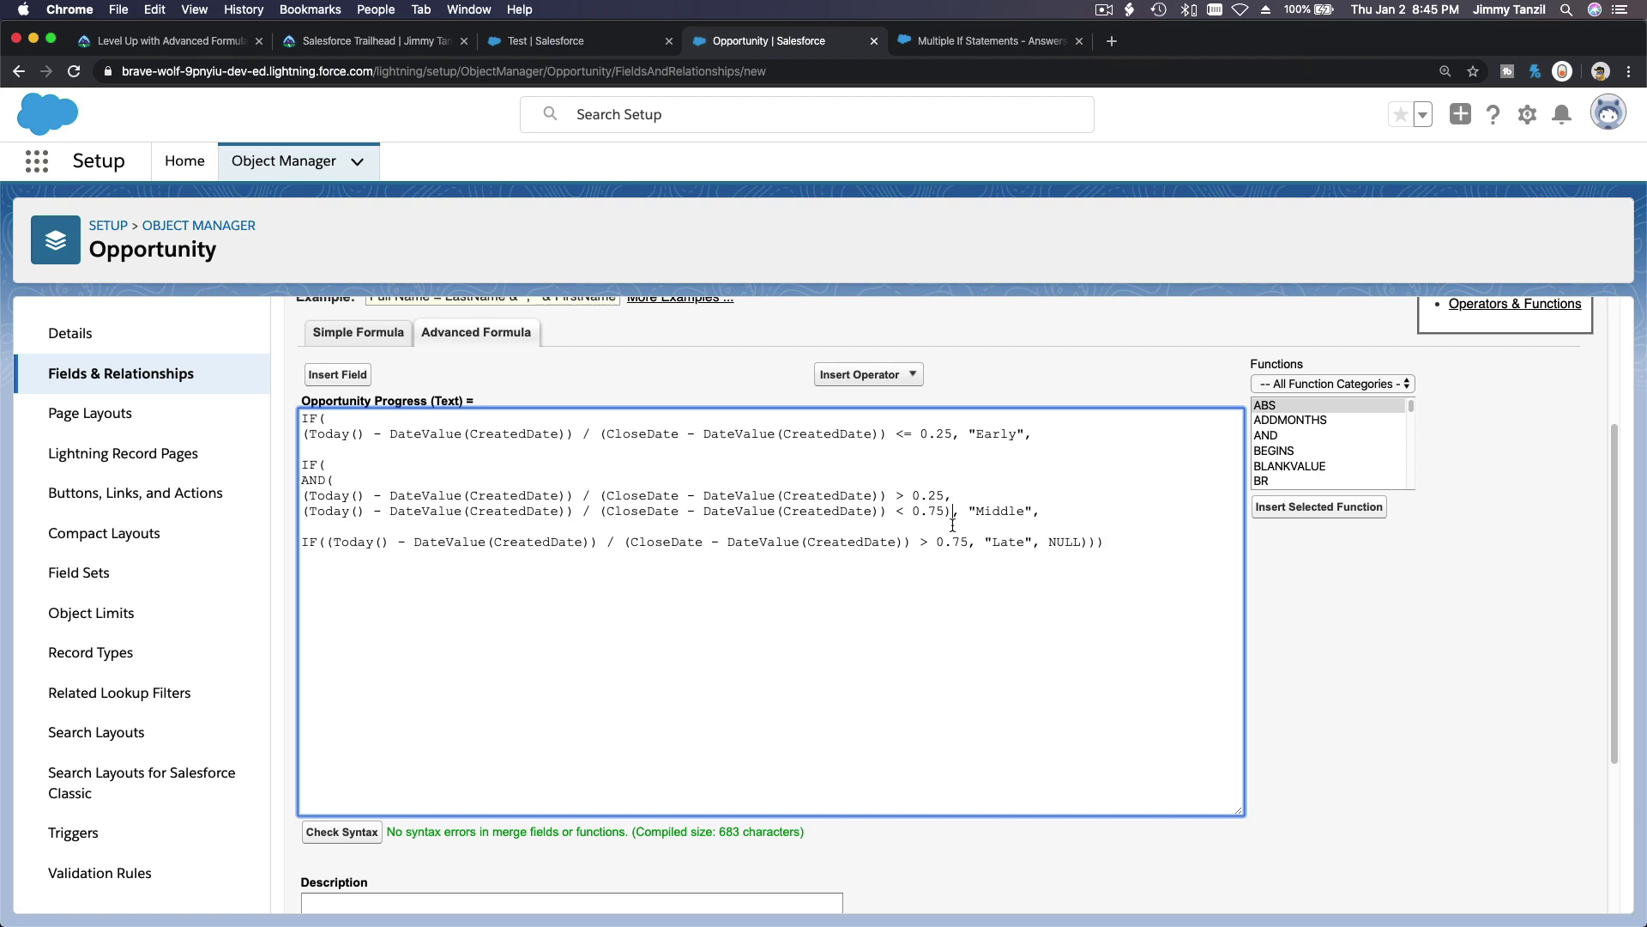
left_click(955, 512)
type(")")
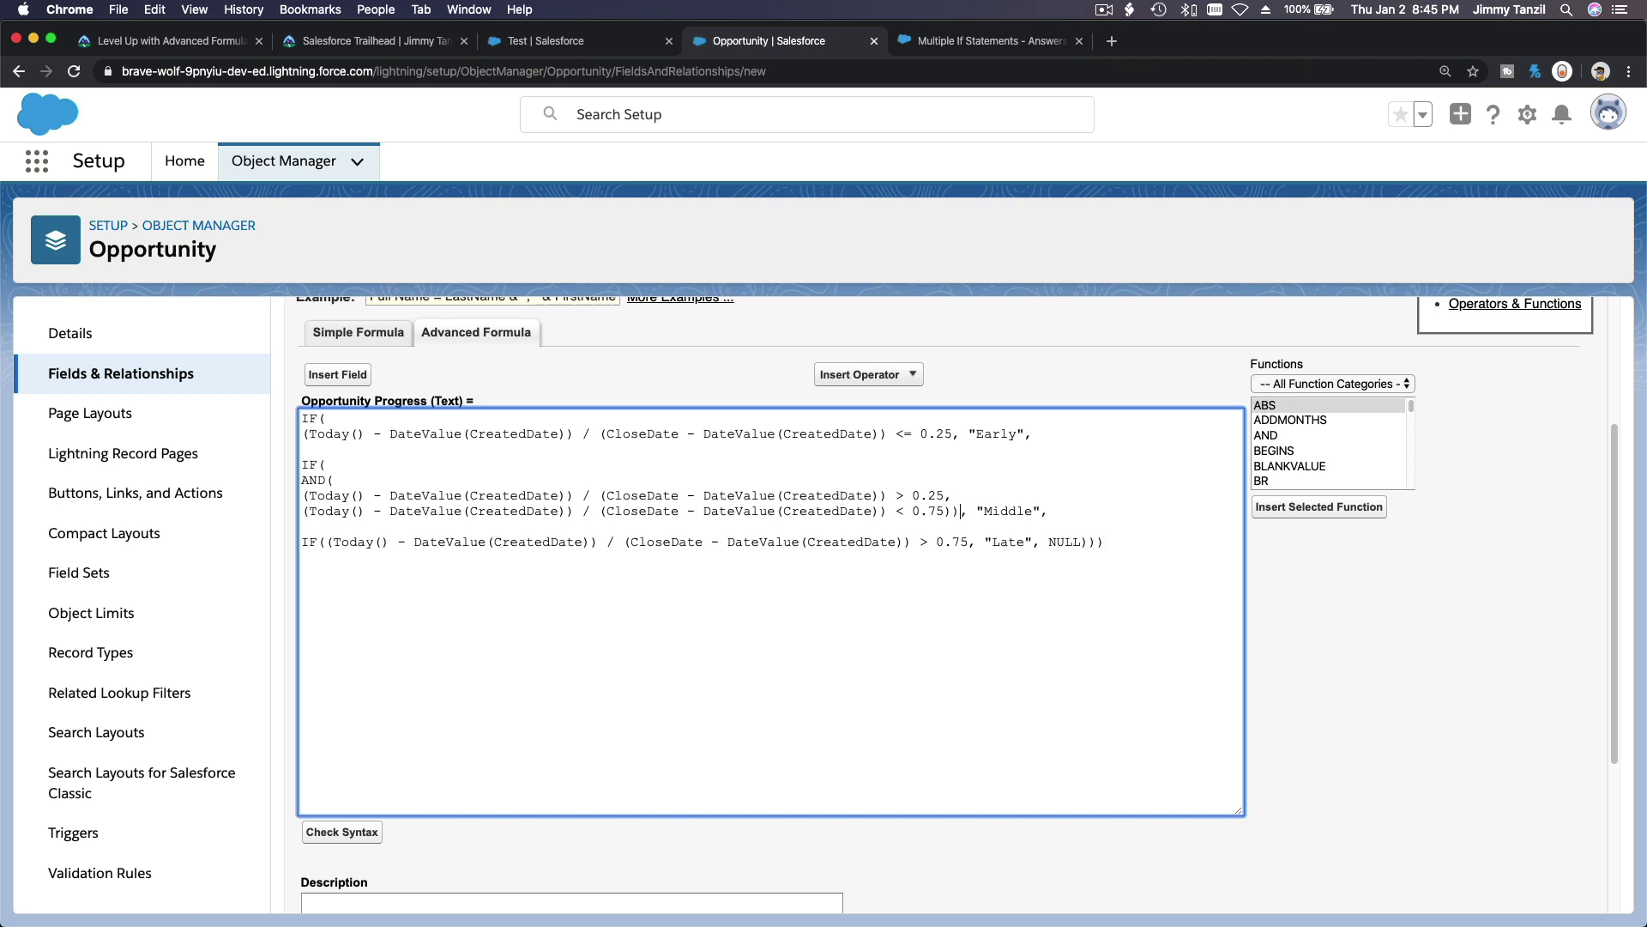
key("BackSpace")
Step: Examine the opening and closing parentheses of the AND condition and the final IF, and check the syntax again
double_click(1082, 546)
double_click(330, 477)
left_click(334, 482)
left_click_drag(332, 480, 325, 481)
left_click(948, 509)
left_click(356, 832)
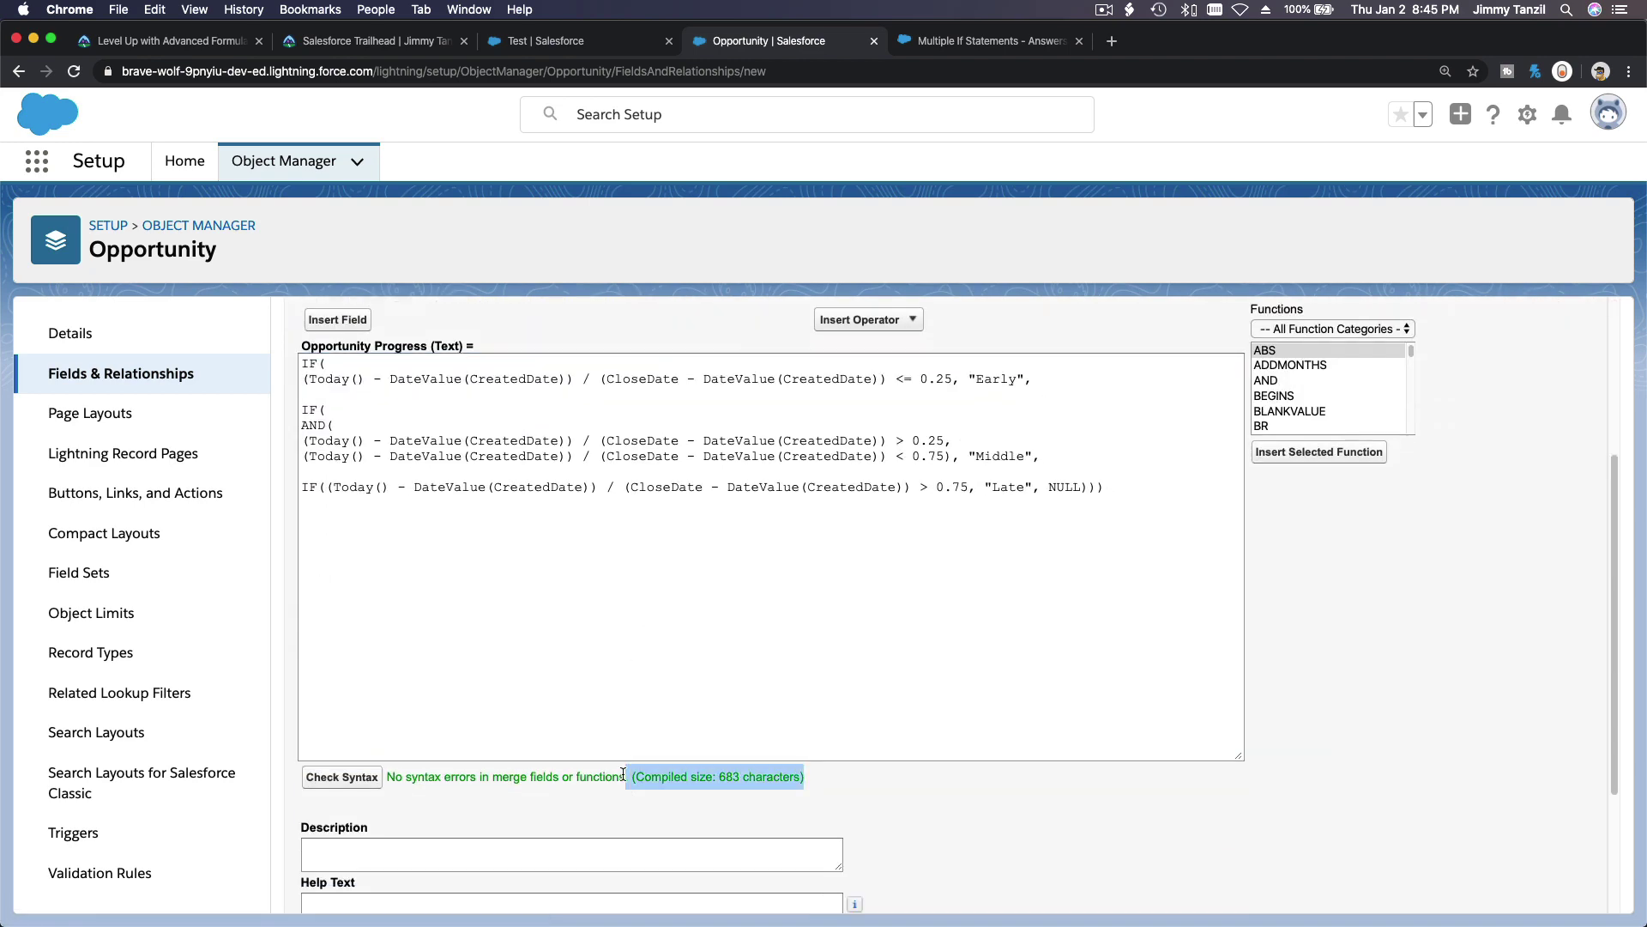
Step: Accept the formula, make Opportunity Progress visible to all profiles, and save the field with all page layouts included
scroll(903, 802, "up", 3)
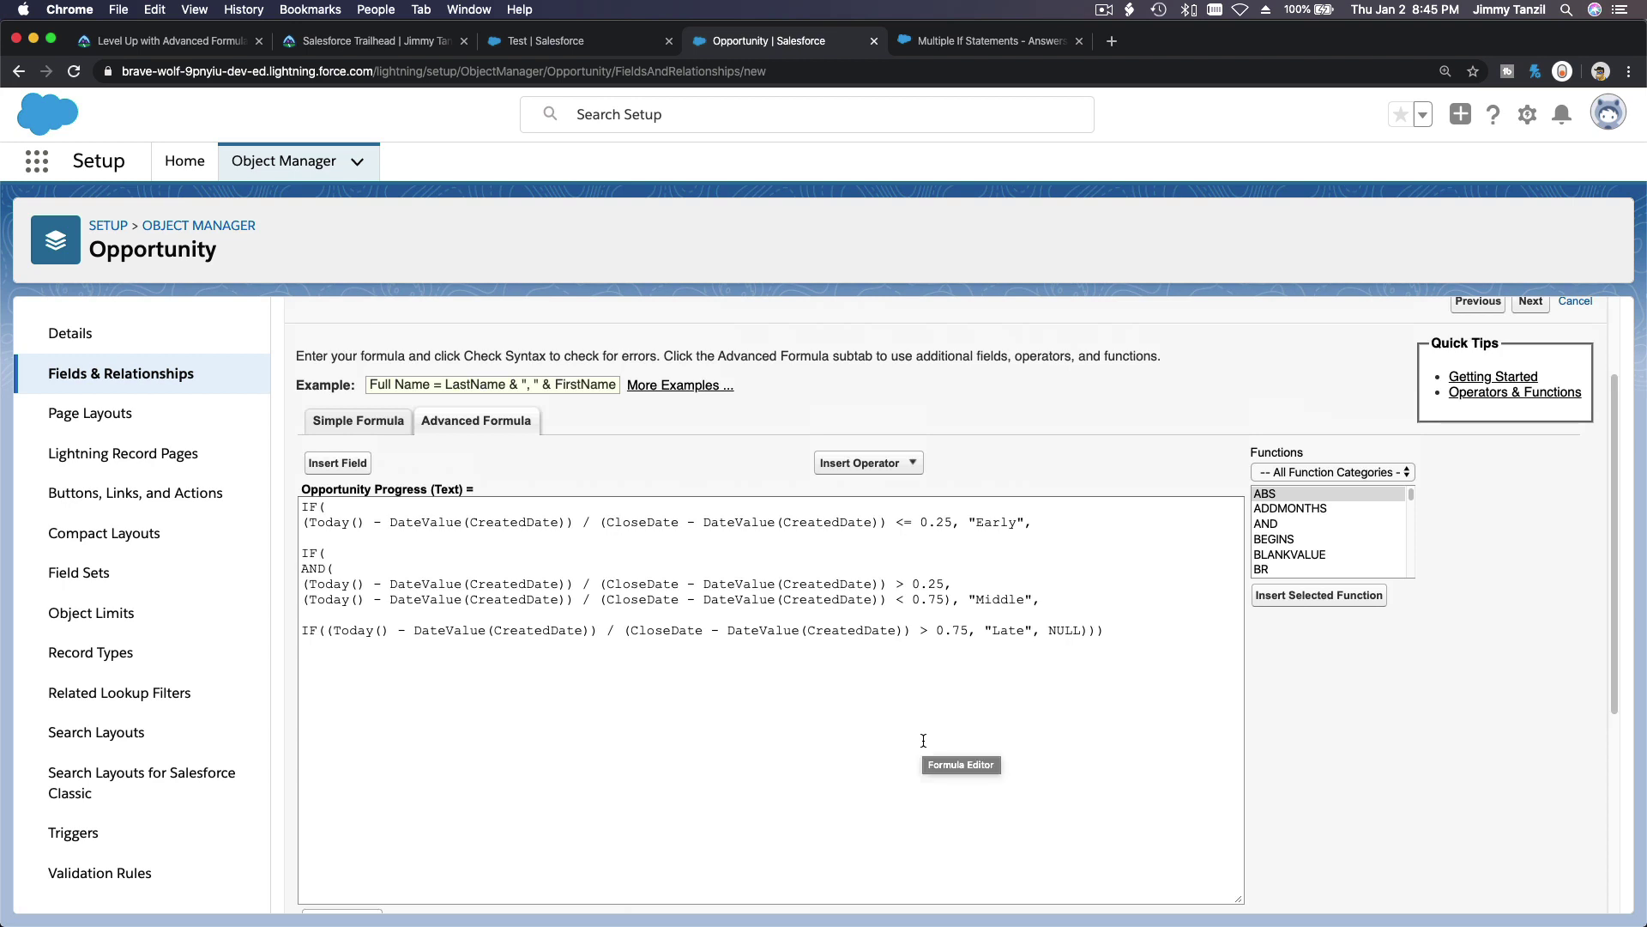
scroll(893, 703, "down", 3)
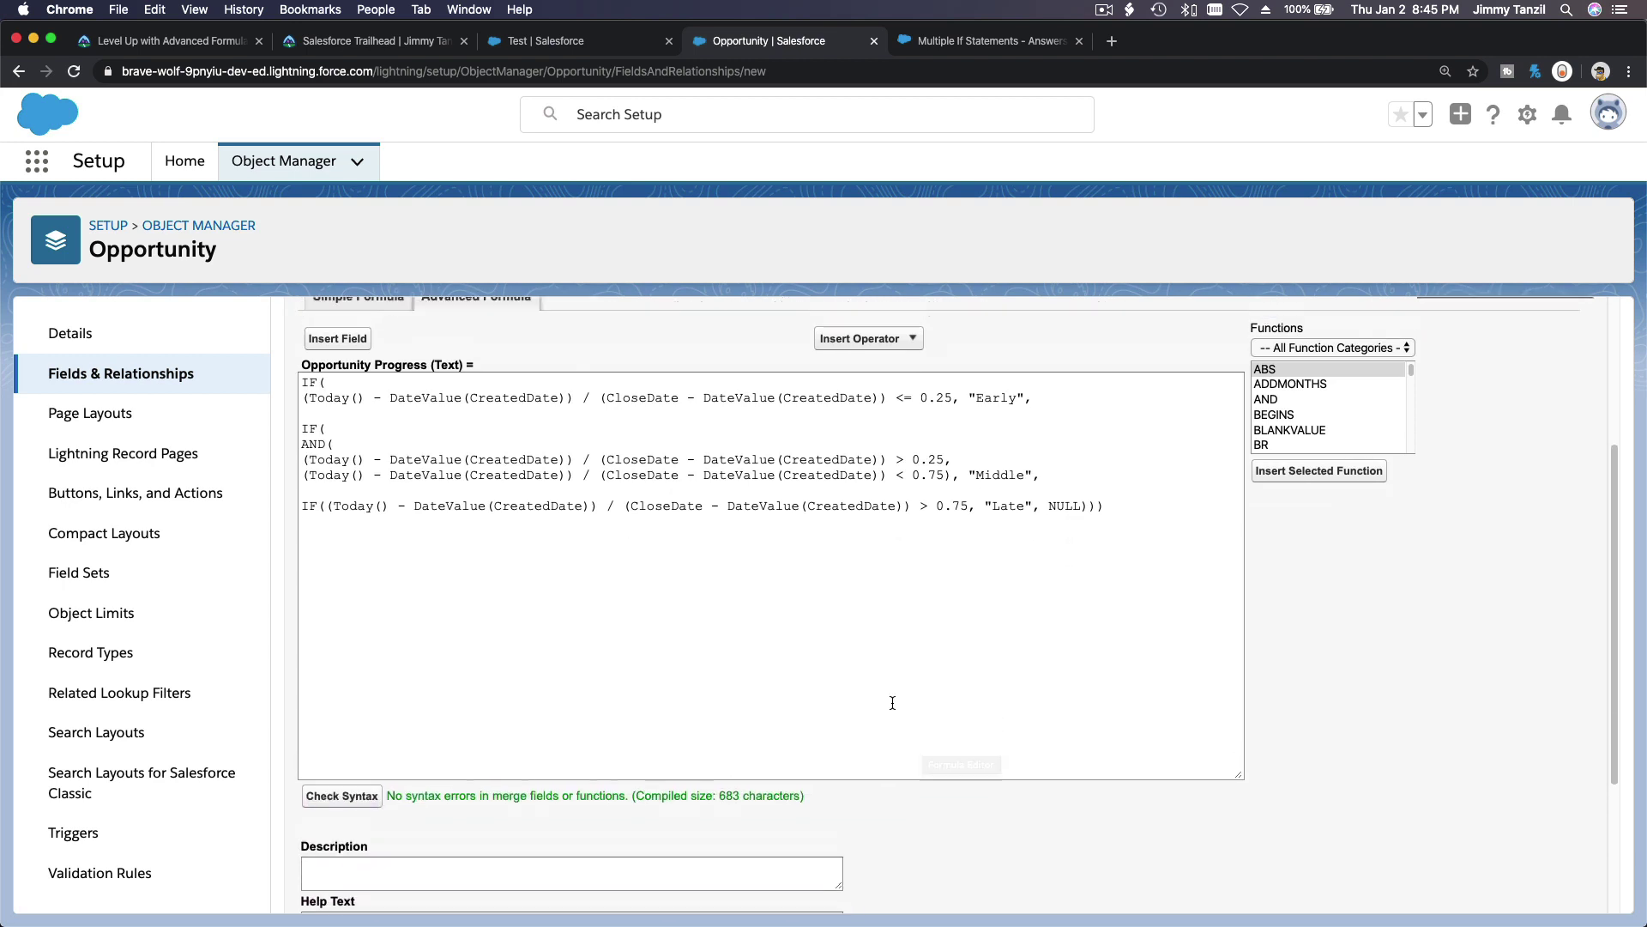
scroll(893, 703, "up", 1)
scroll(892, 702, "down", 5)
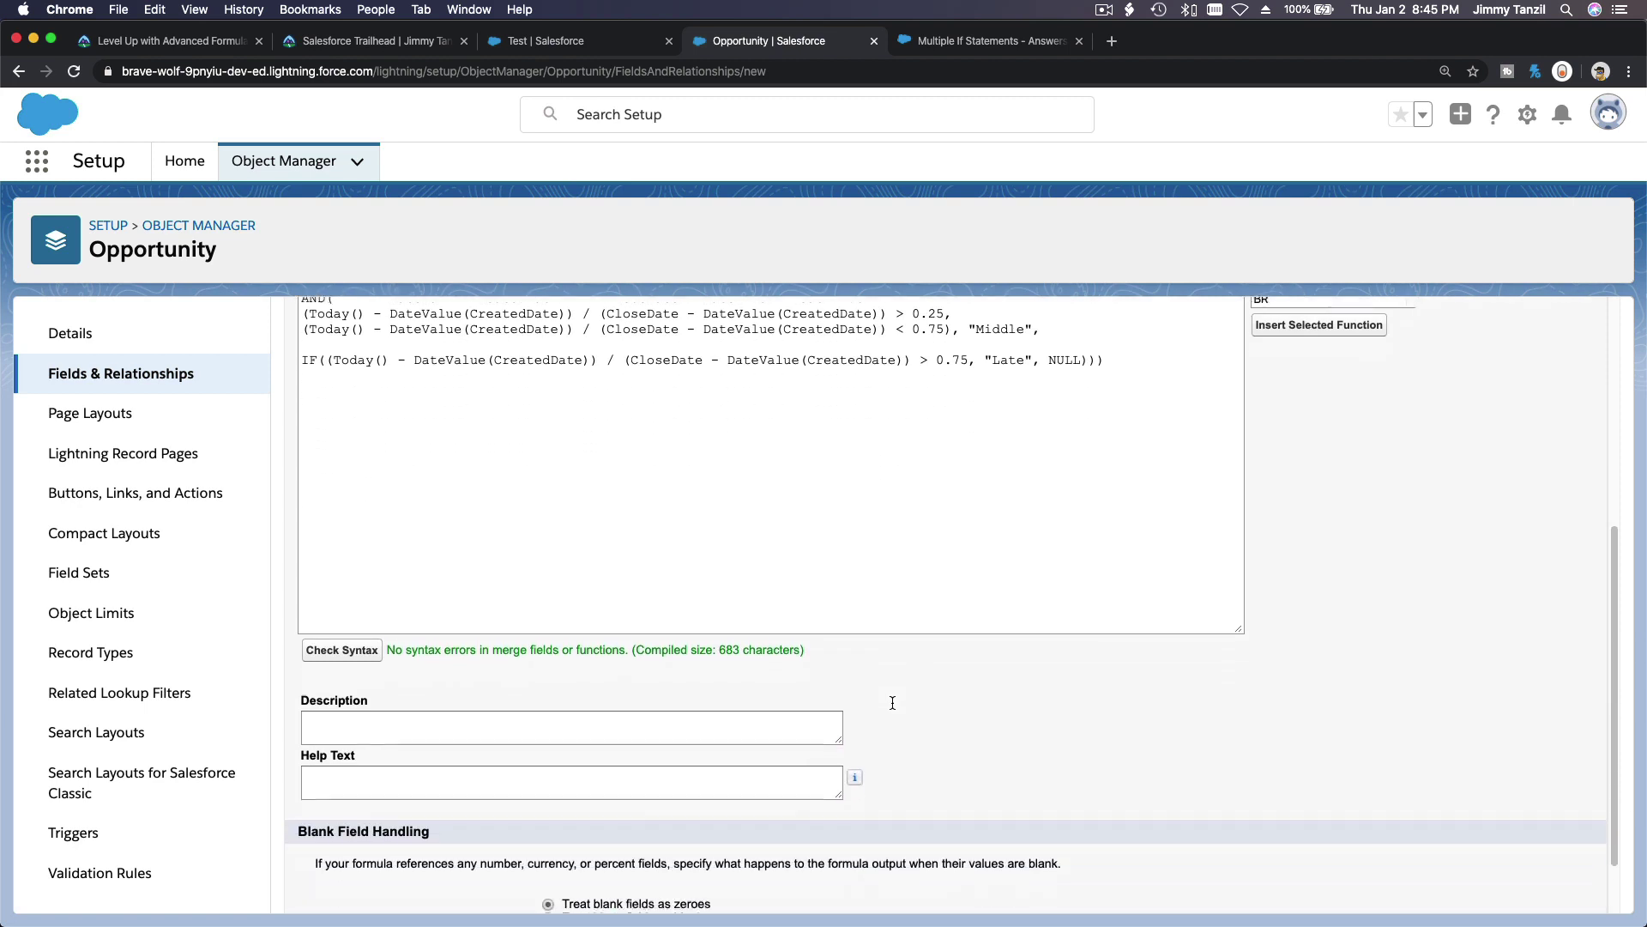
scroll(892, 702, "up", 6)
scroll(892, 703, "up", 4)
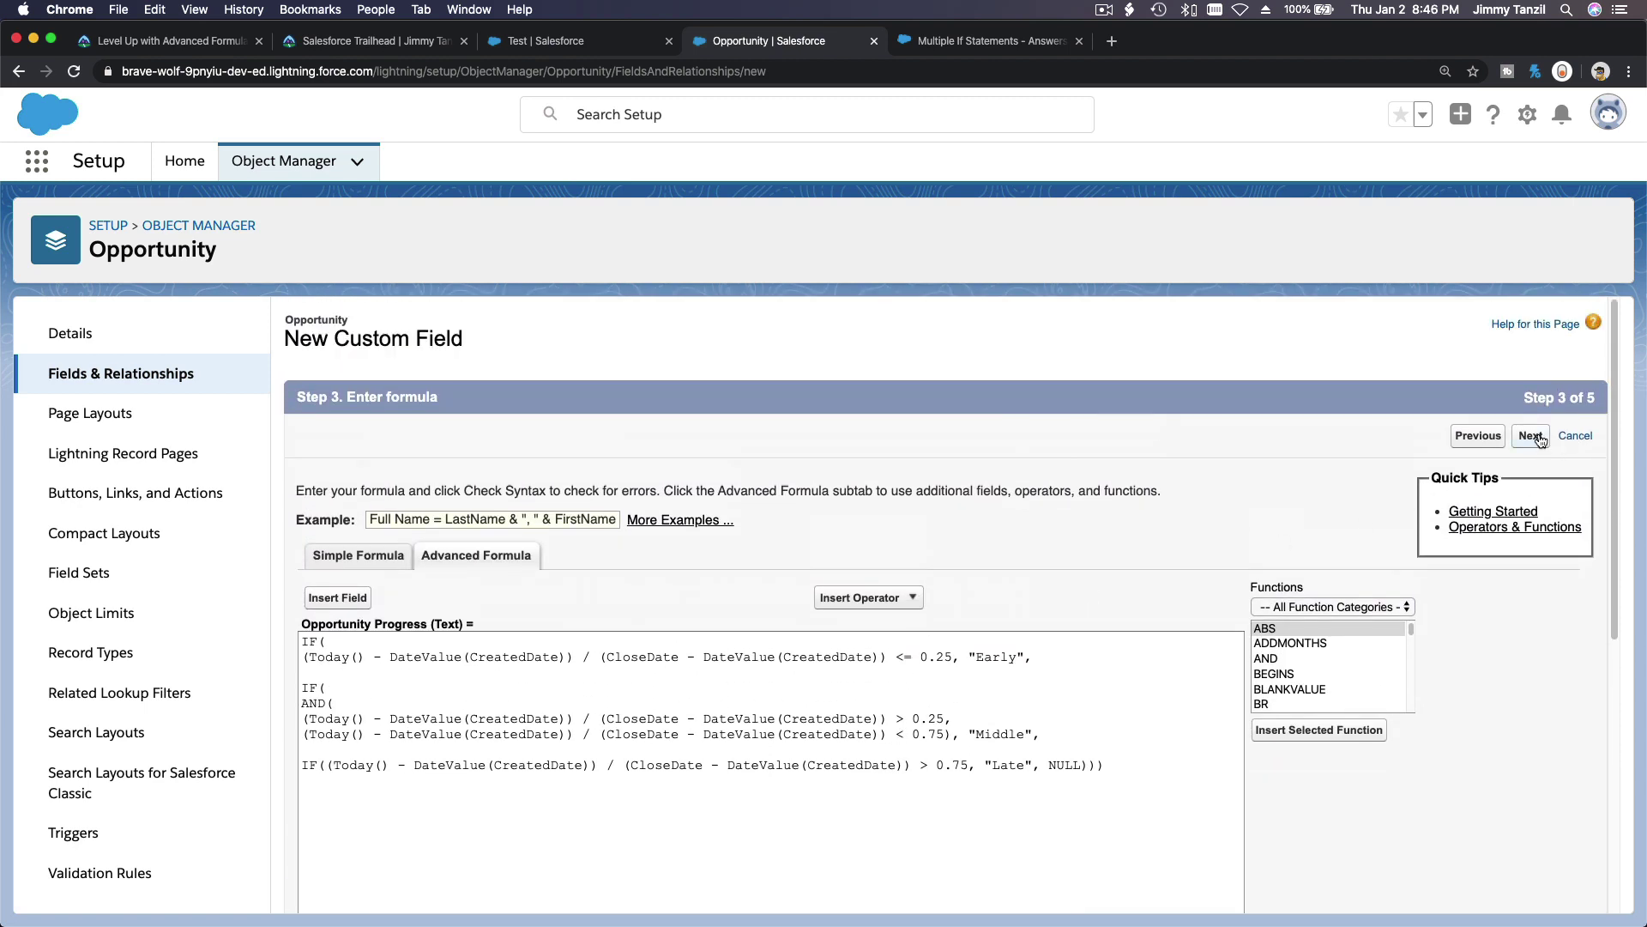
scroll(843, 611, "down", 6)
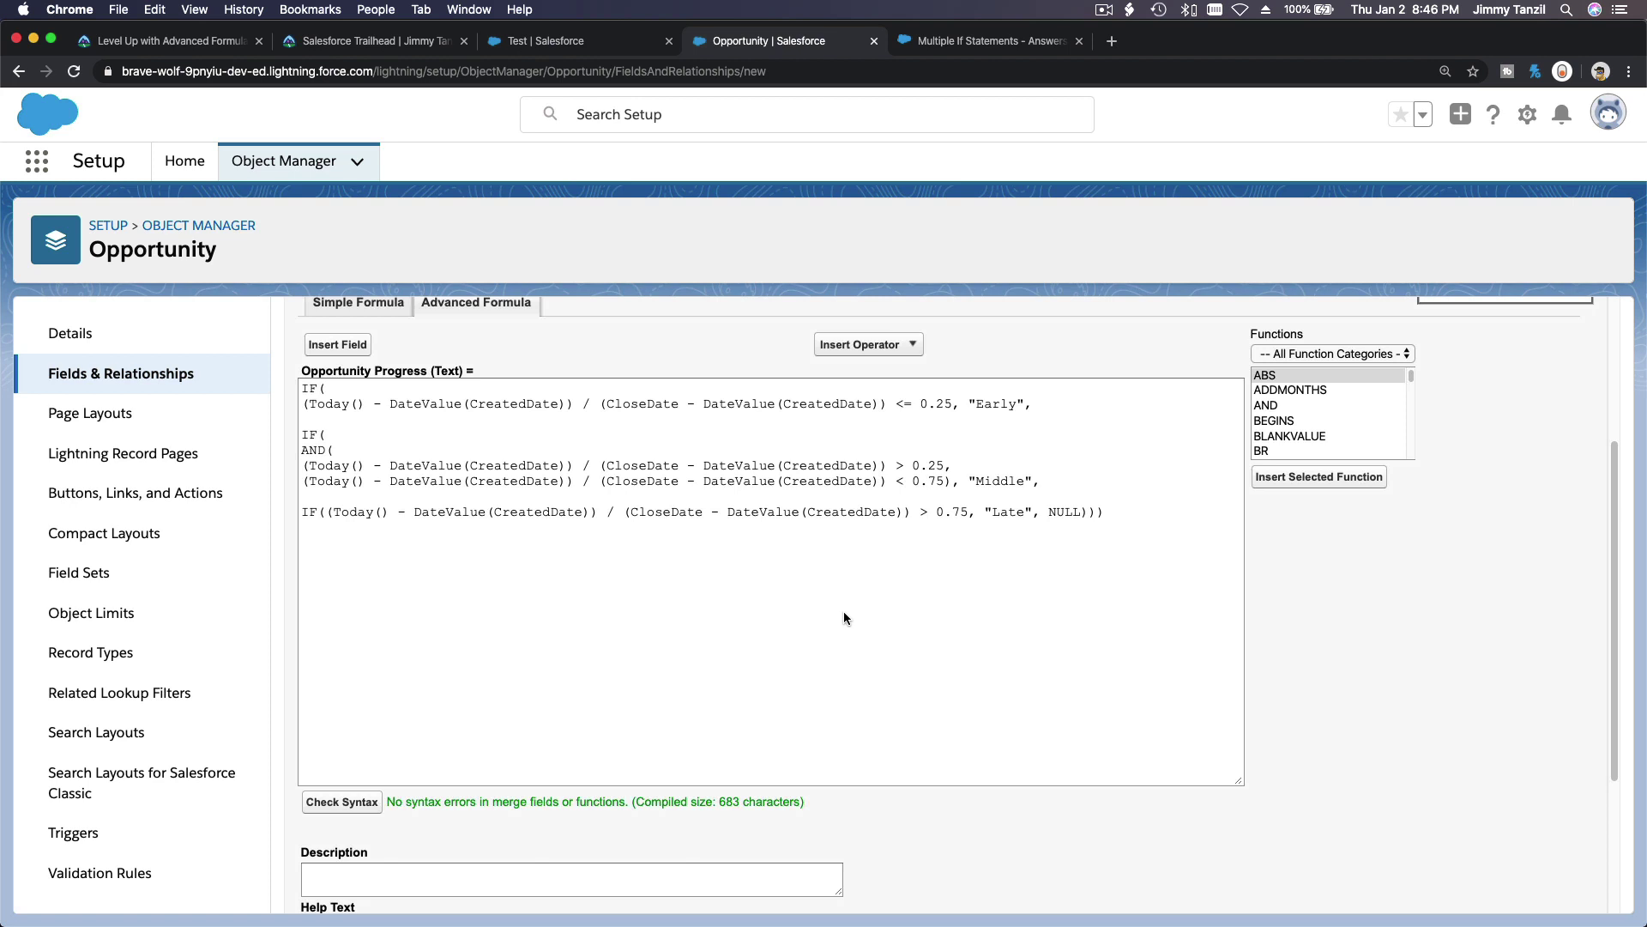
scroll(970, 631, "up", 3)
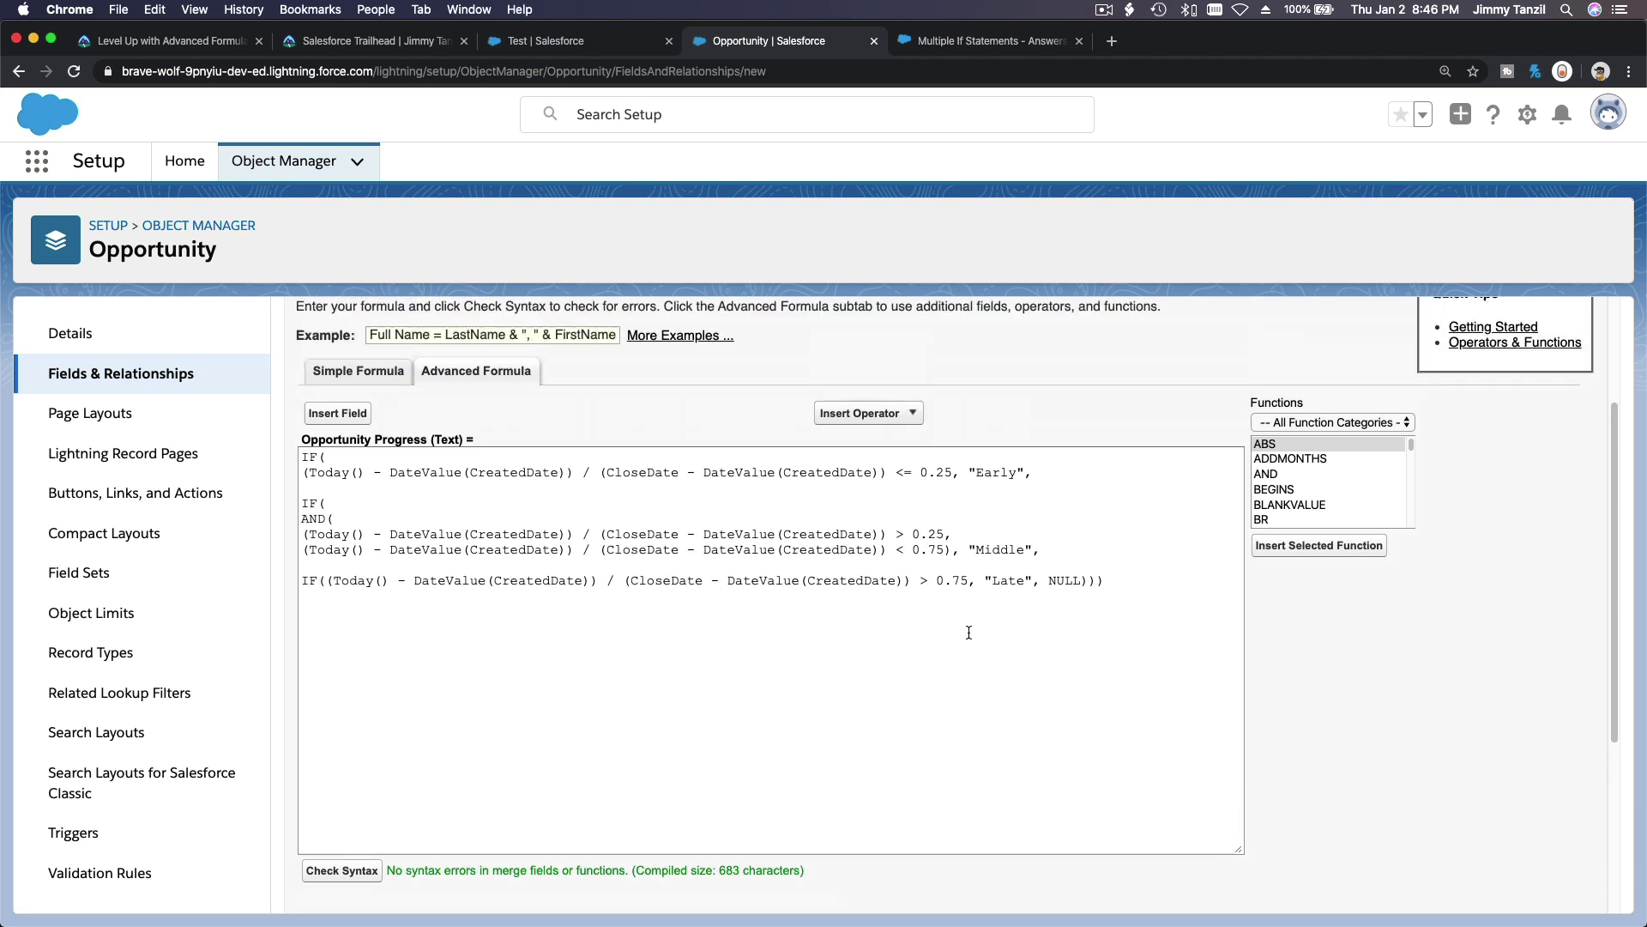
left_click(1531, 322)
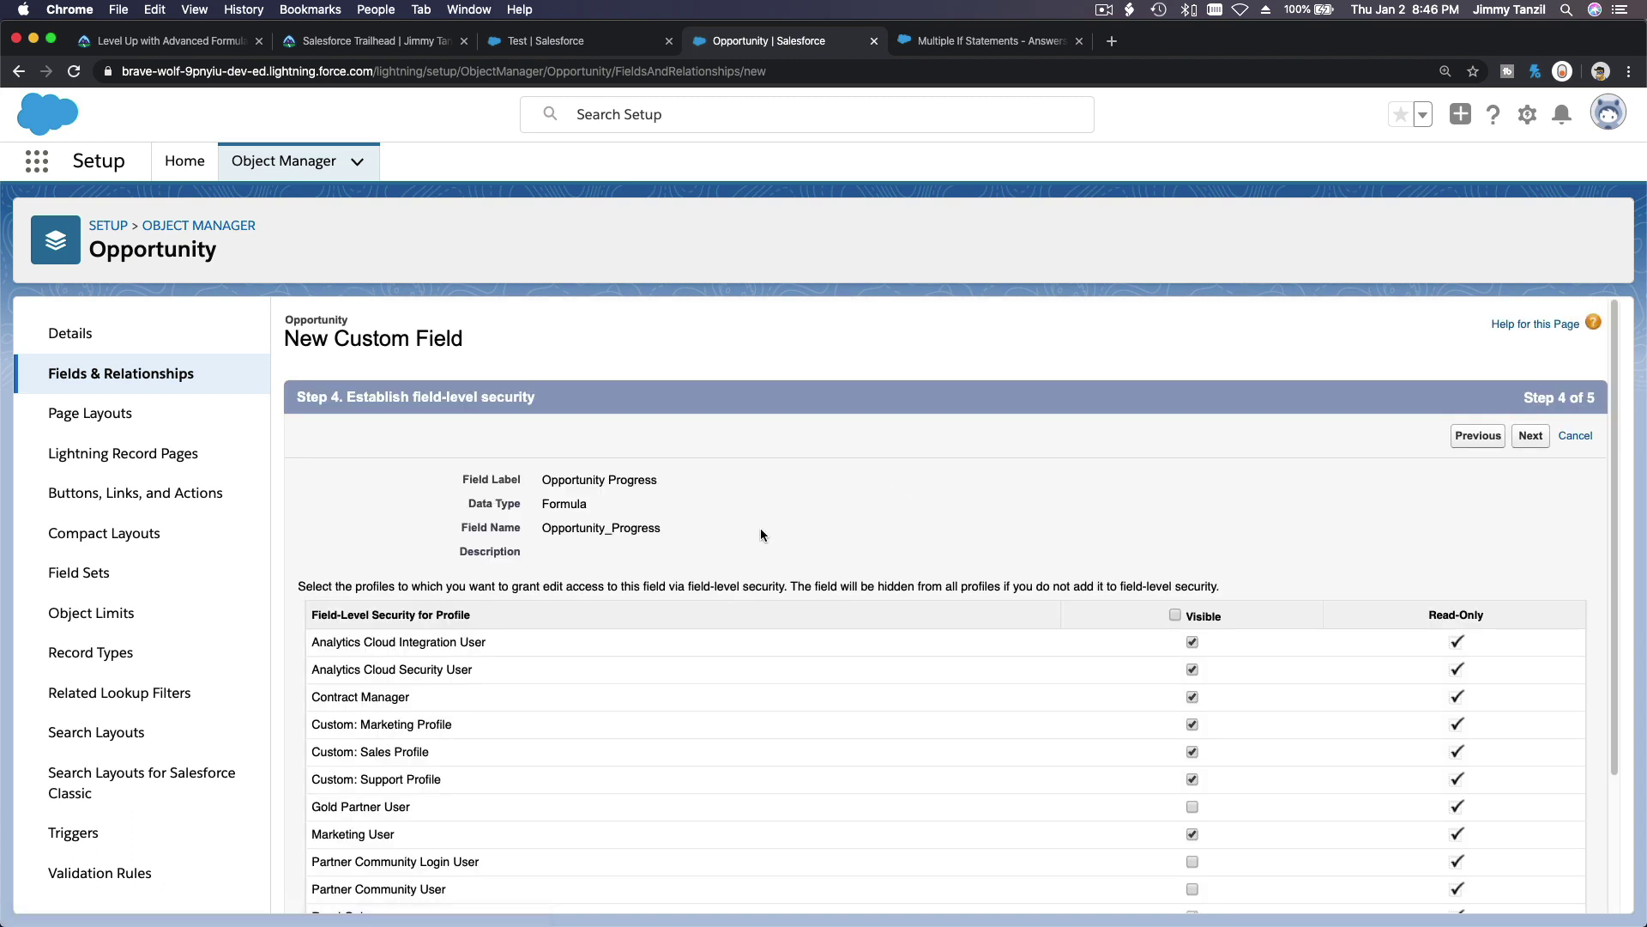
scroll(1191, 617, "down", 1)
left_click(1175, 499)
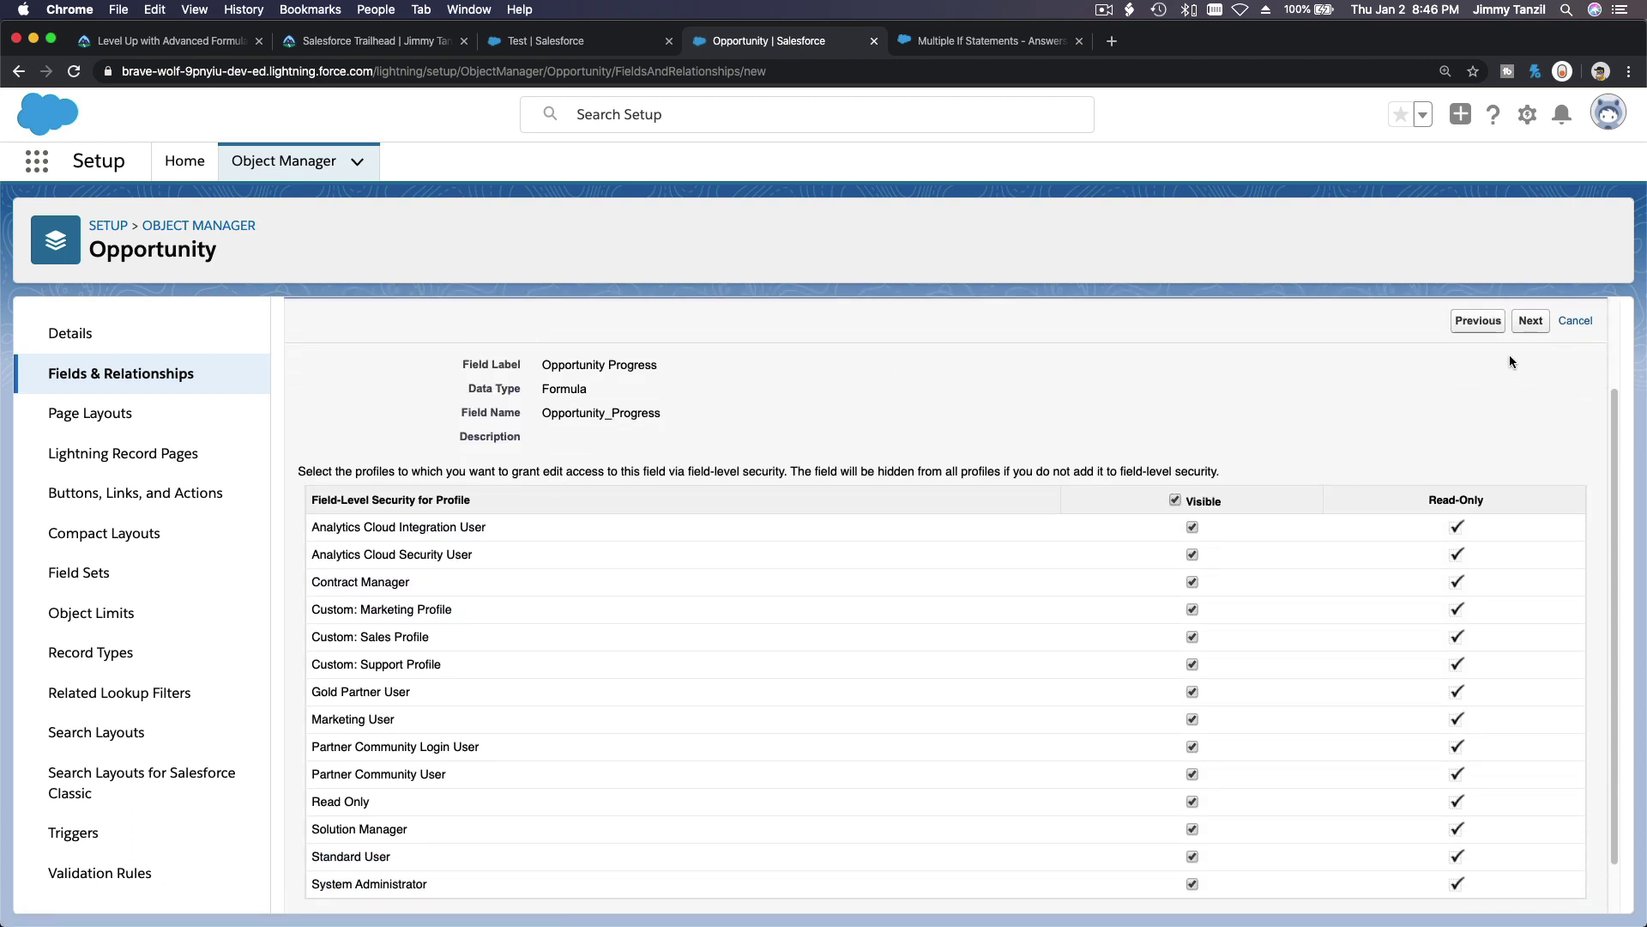
left_click(1531, 321)
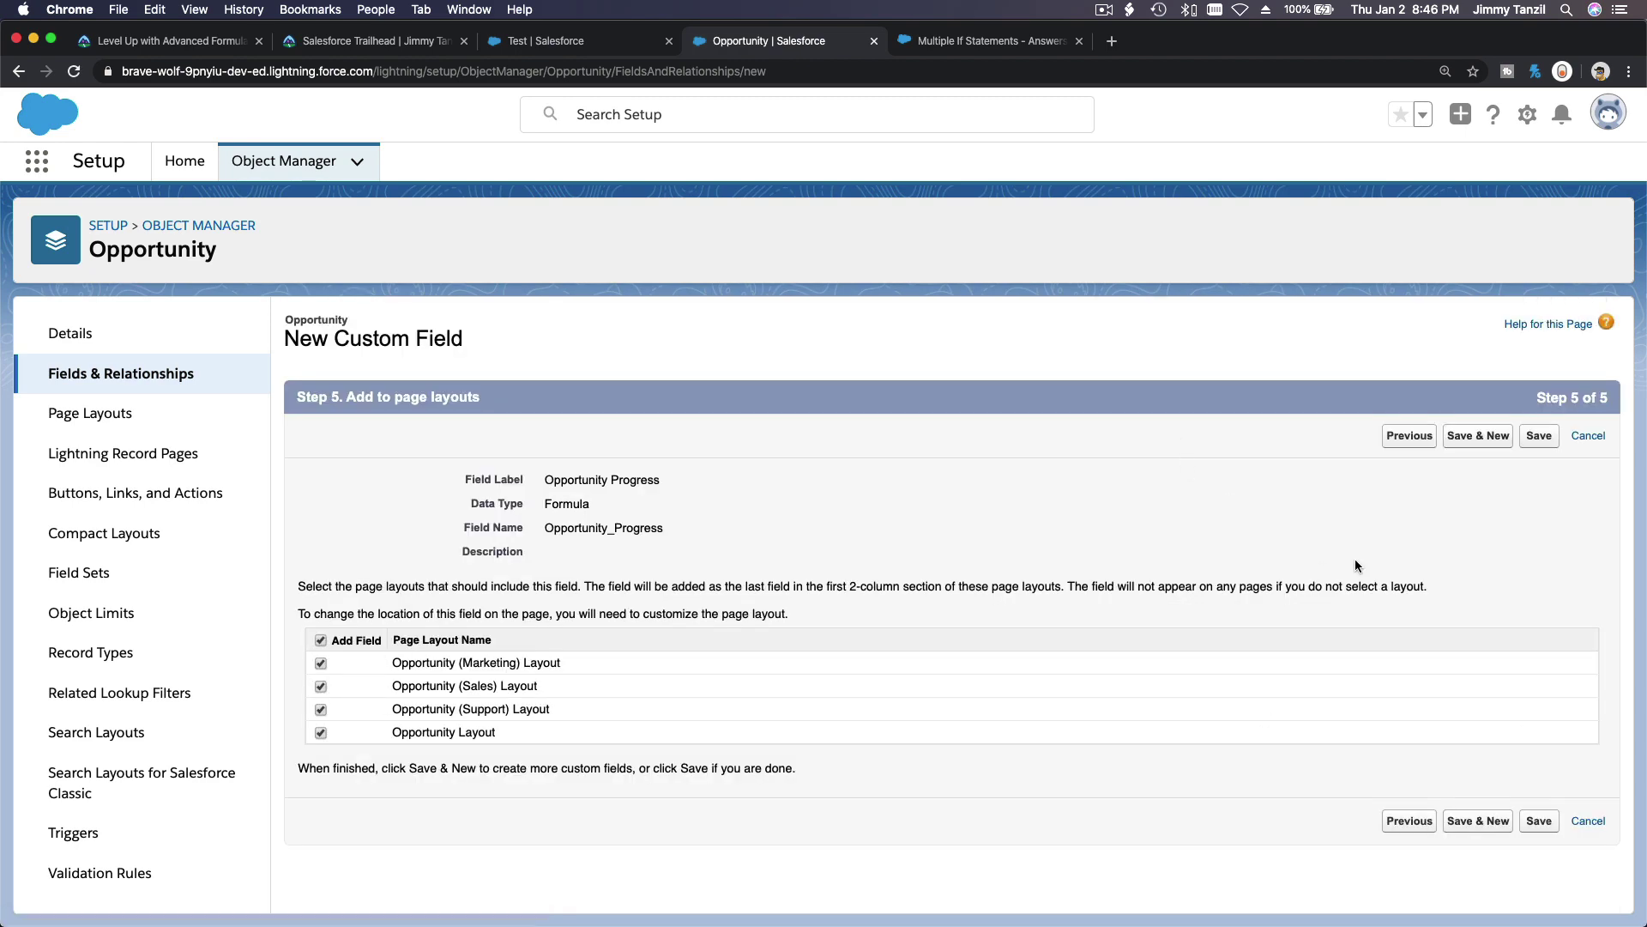
left_click(1536, 437)
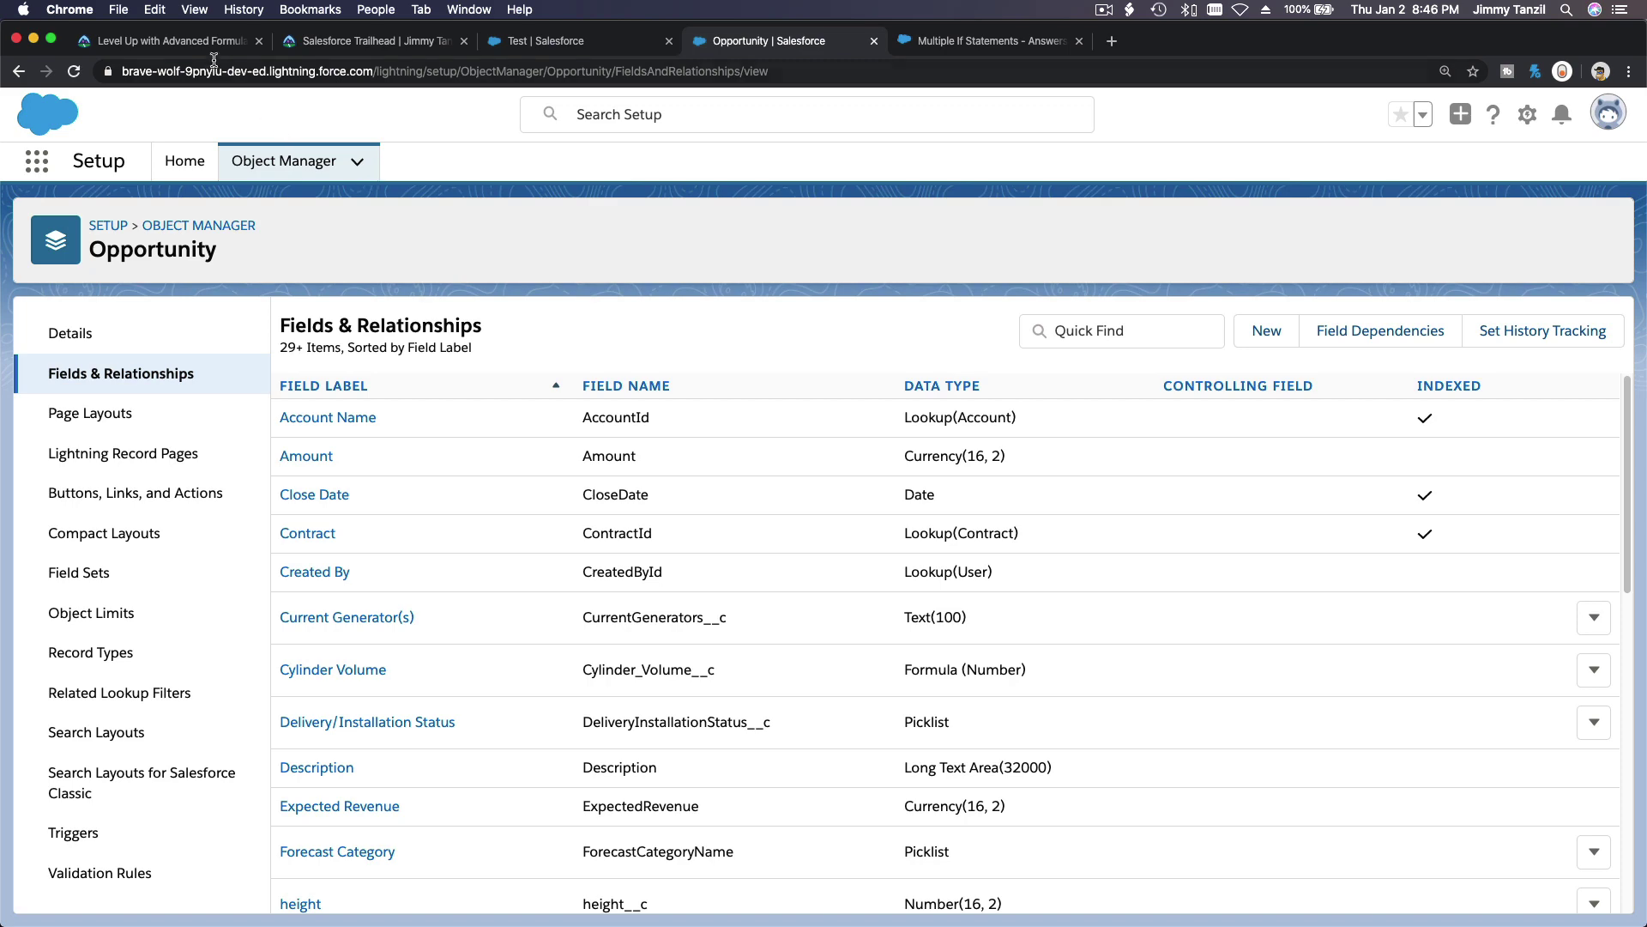
Step: Copy the helper field name Percent Completed from the Trailhead challenge and start another new custom field on Opportunity
left_click(167, 41)
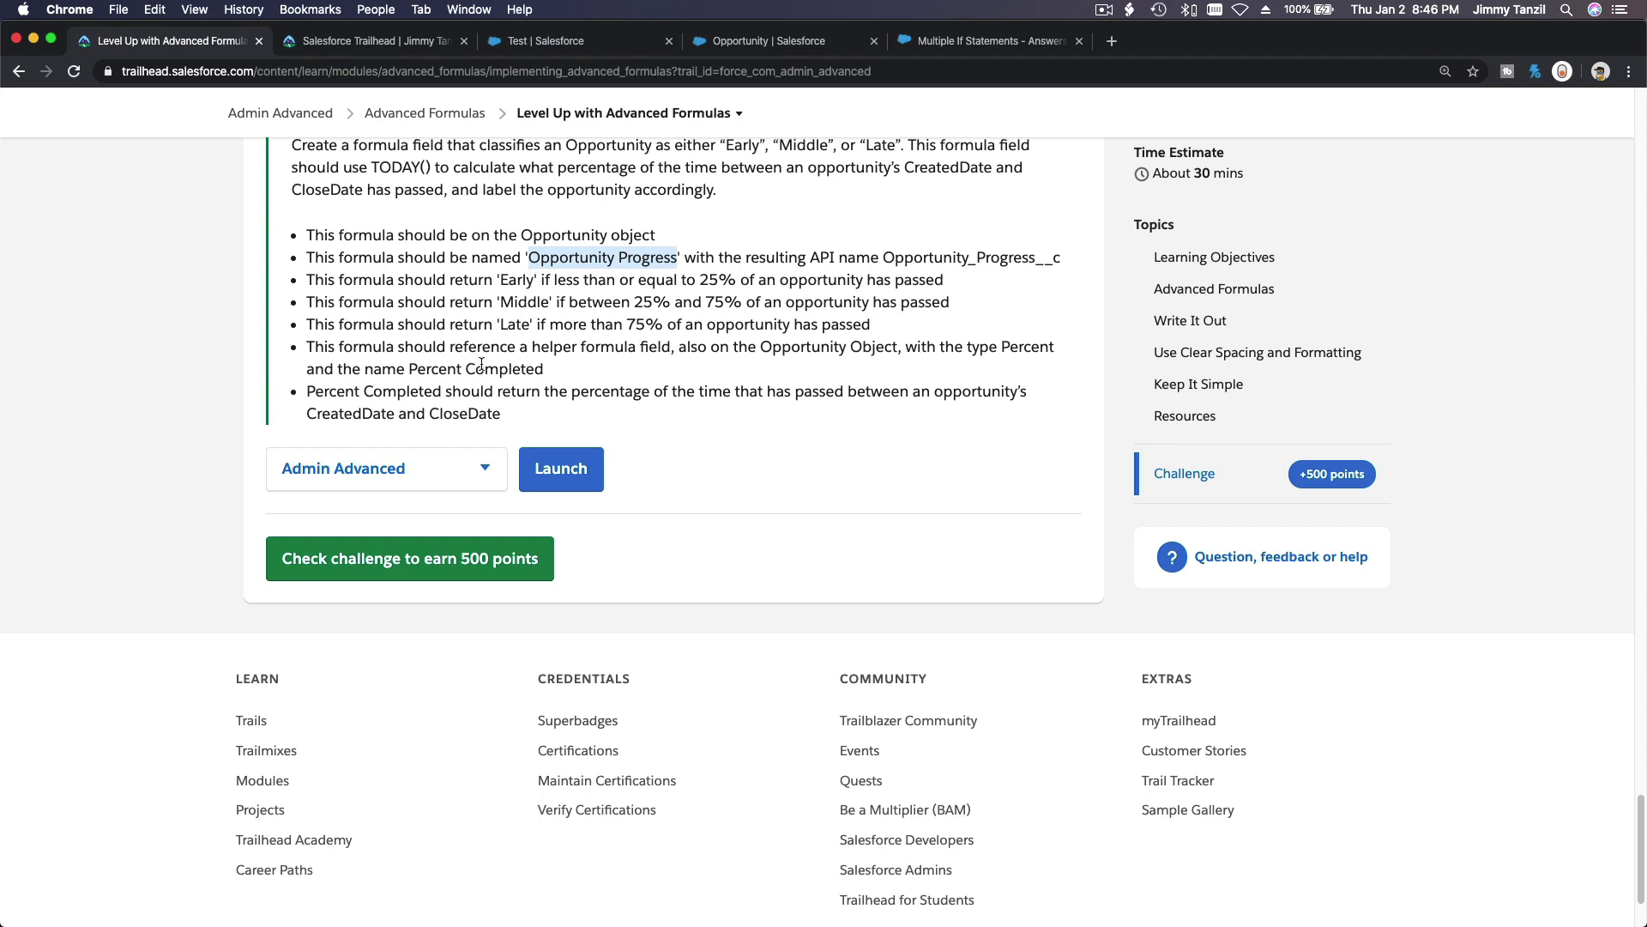
left_click(487, 414)
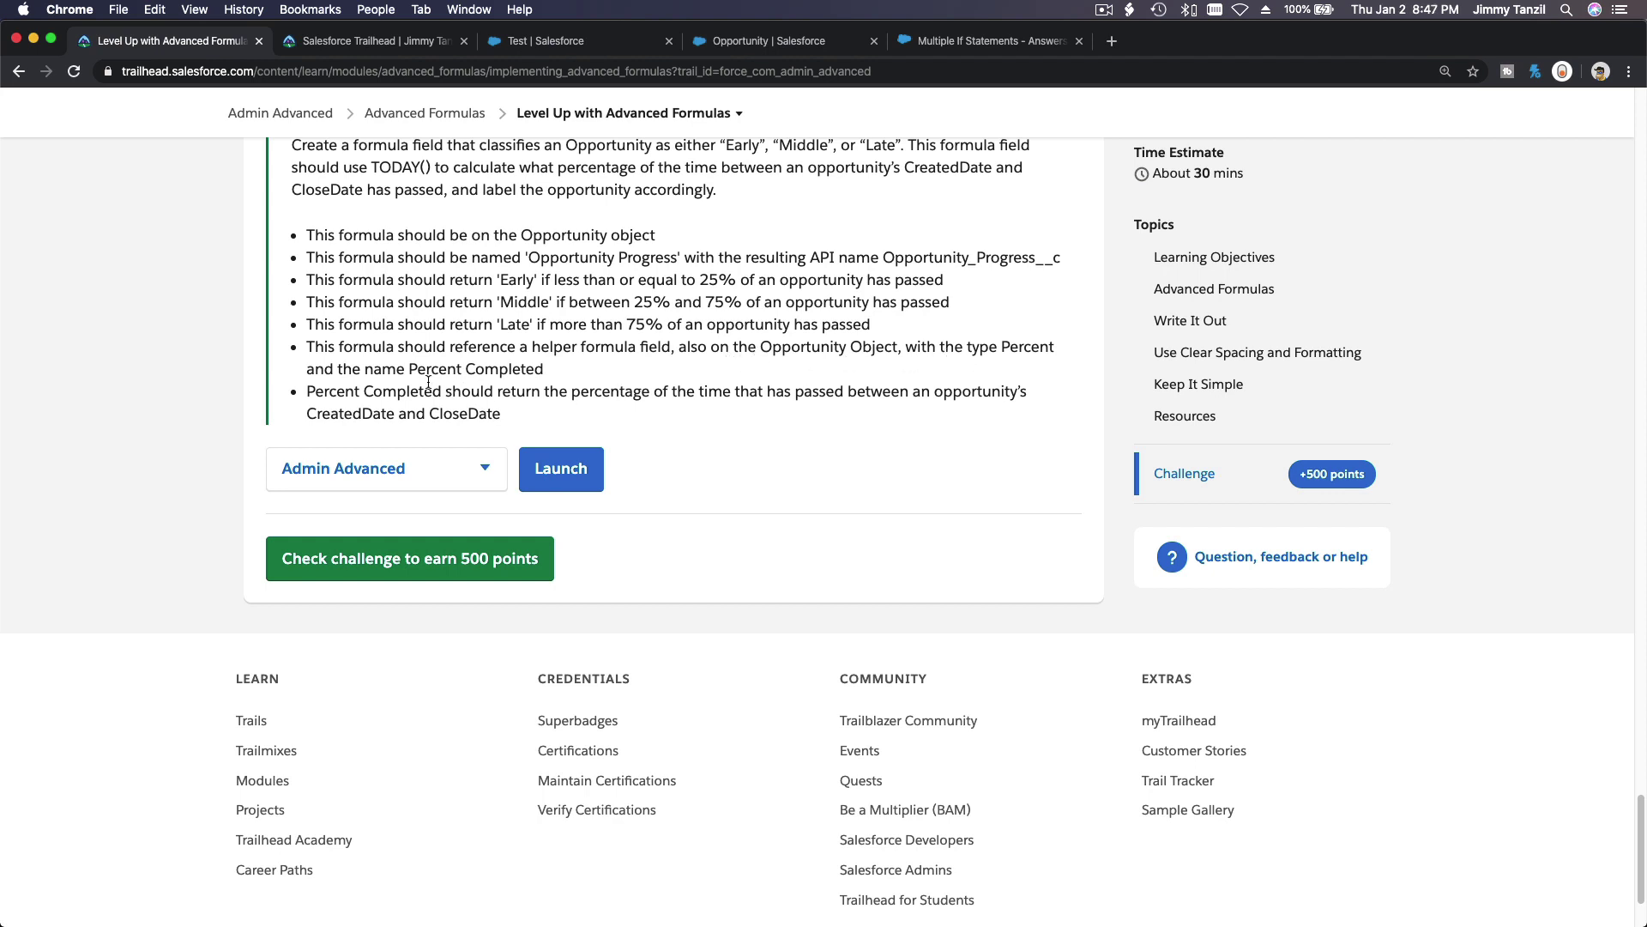
left_click_drag(408, 369, 541, 365)
key("super+c")
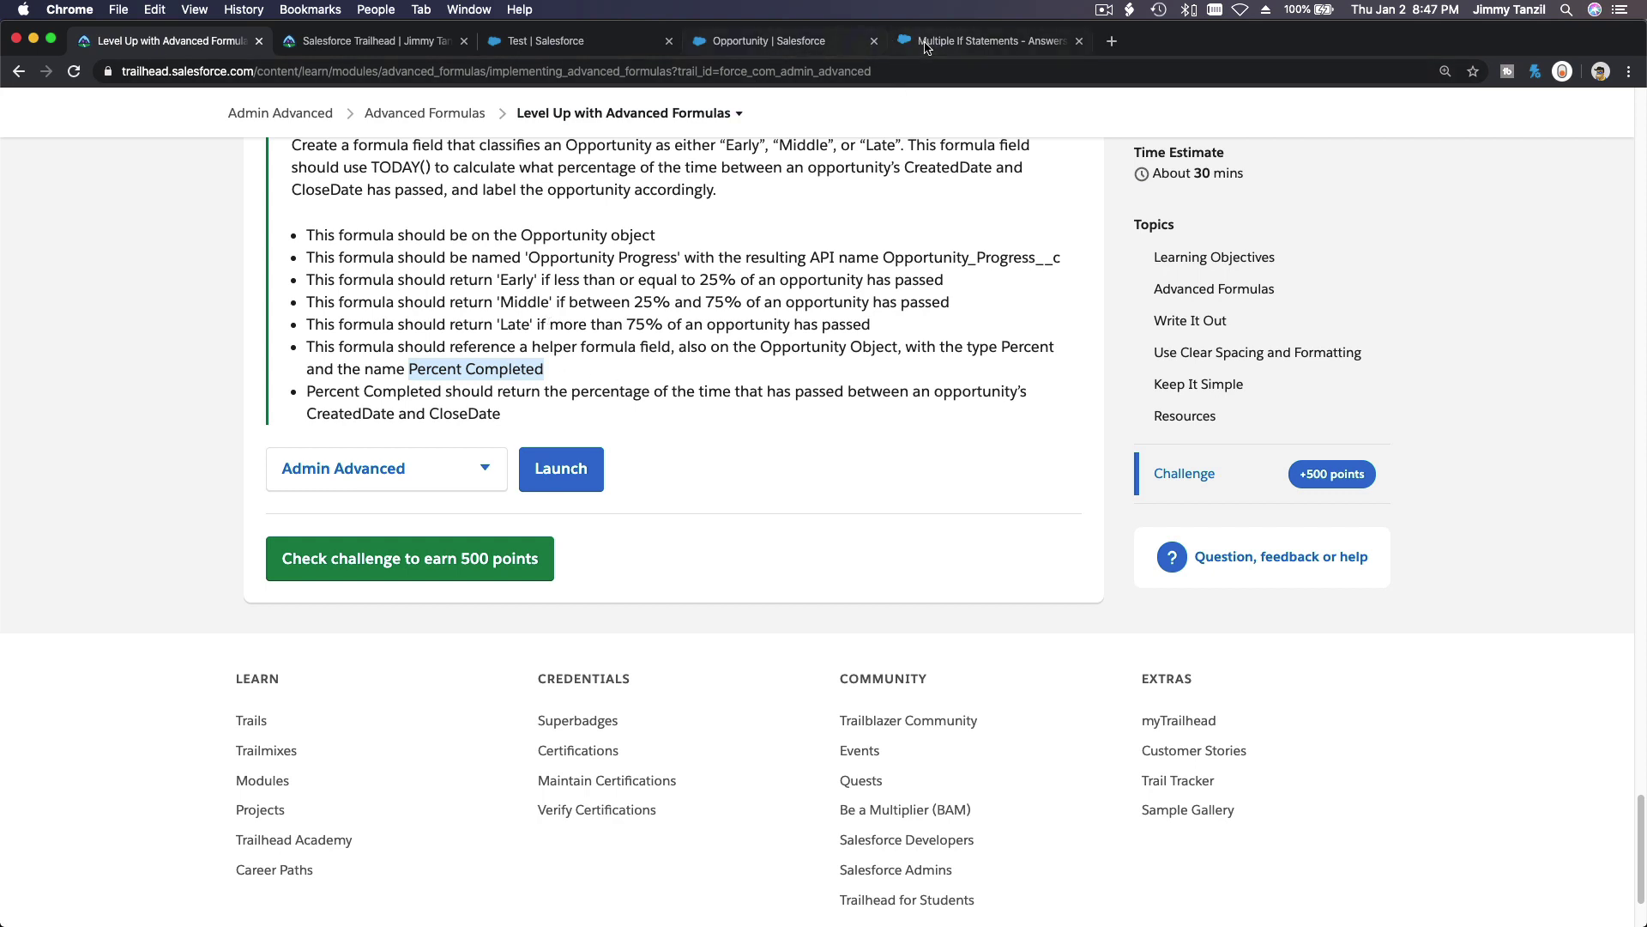
left_click(828, 45)
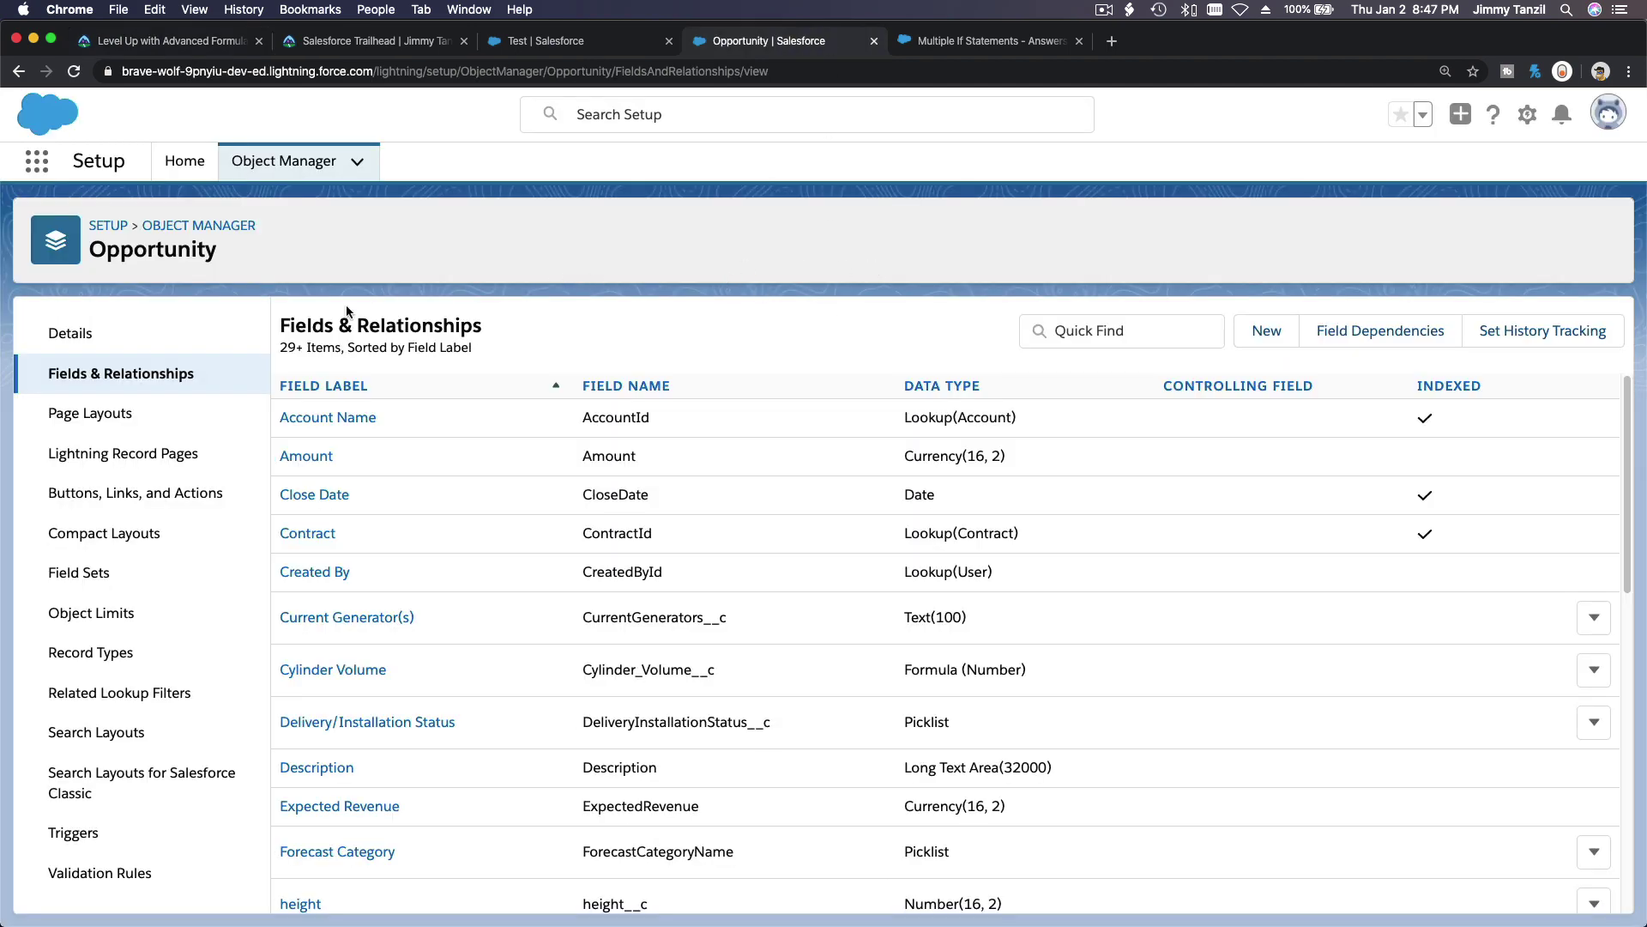
left_click(1245, 343)
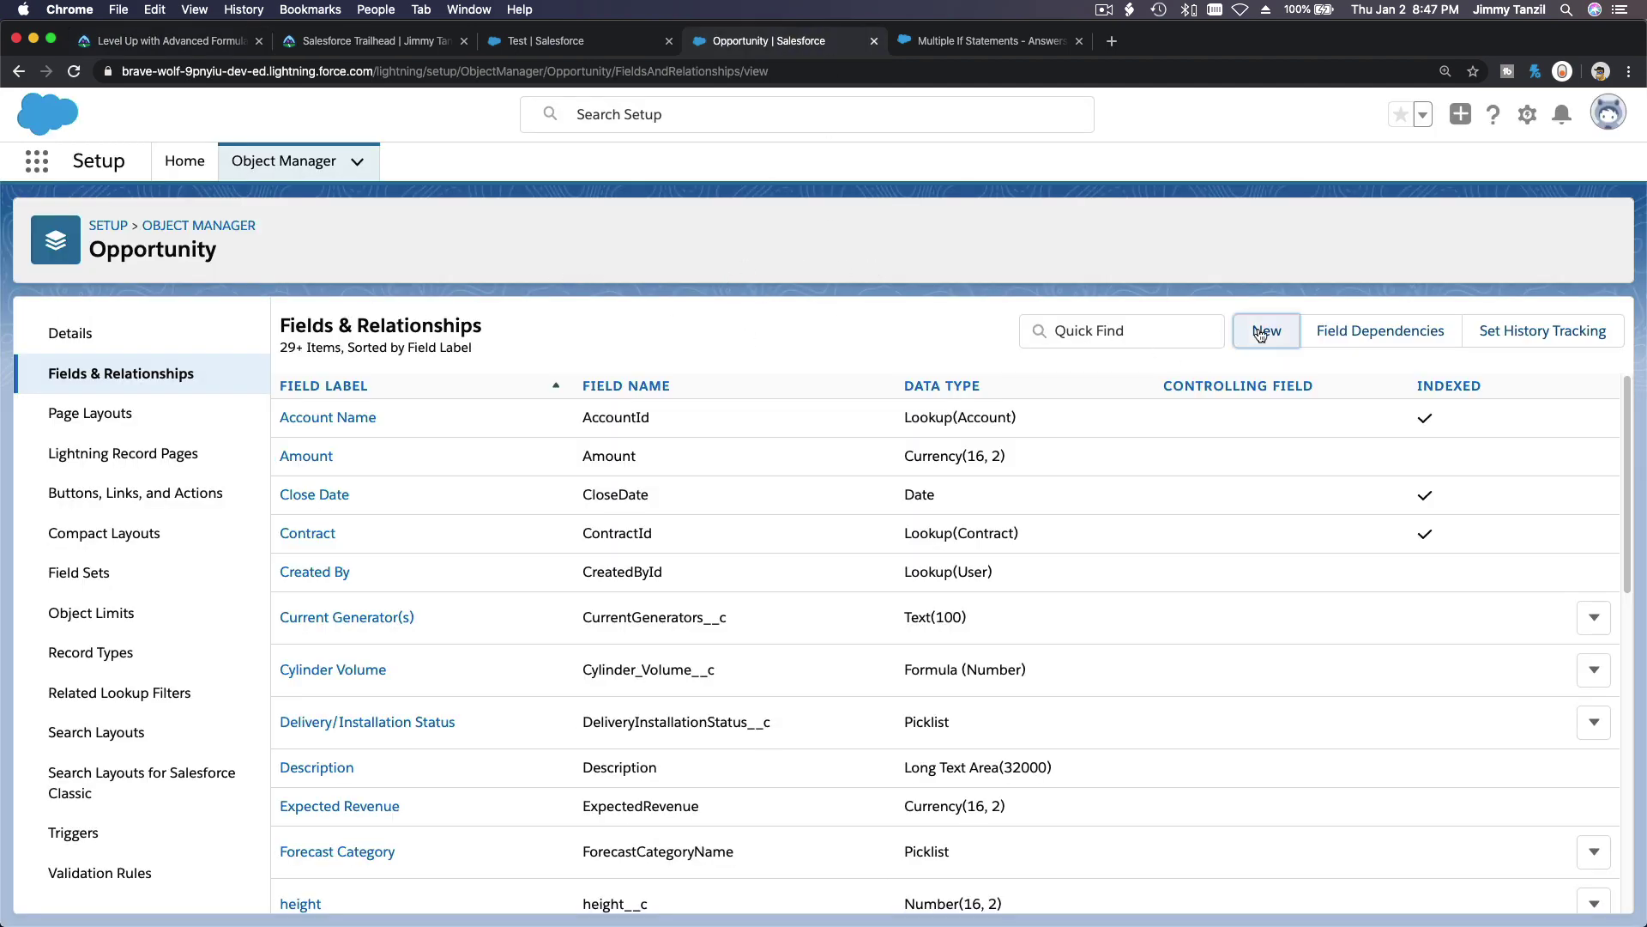
Step: Set the new custom field up as a Formula field labelled Percent Completed with a Percent return type
scroll(599, 401, "down", 3)
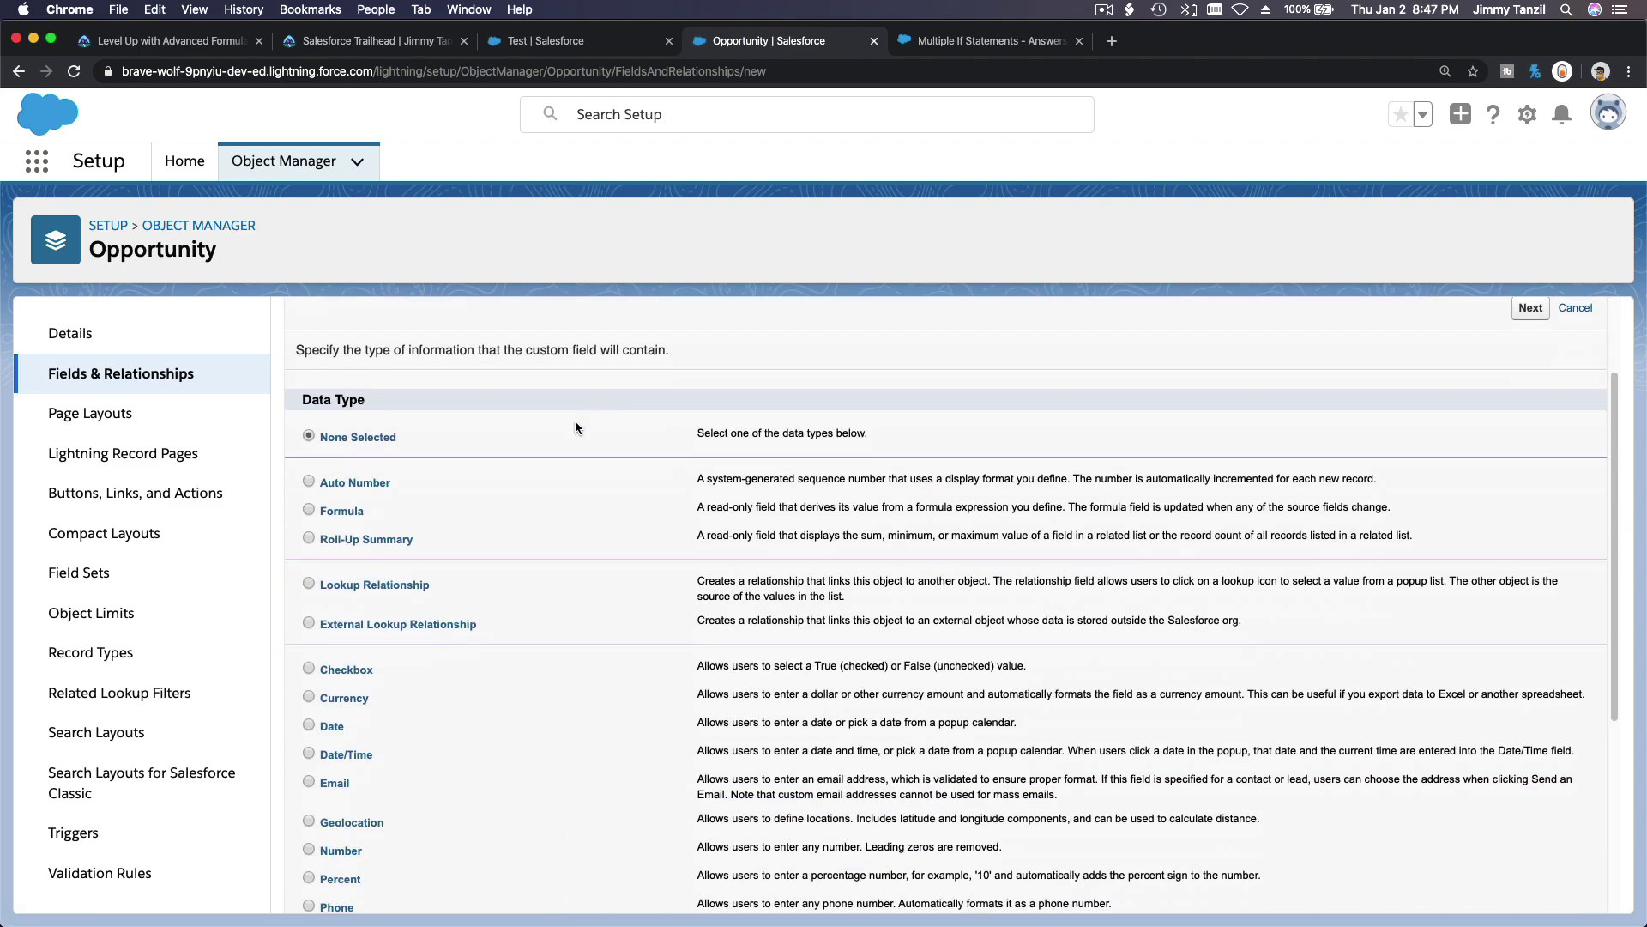
left_click(338, 512)
left_click(1529, 311)
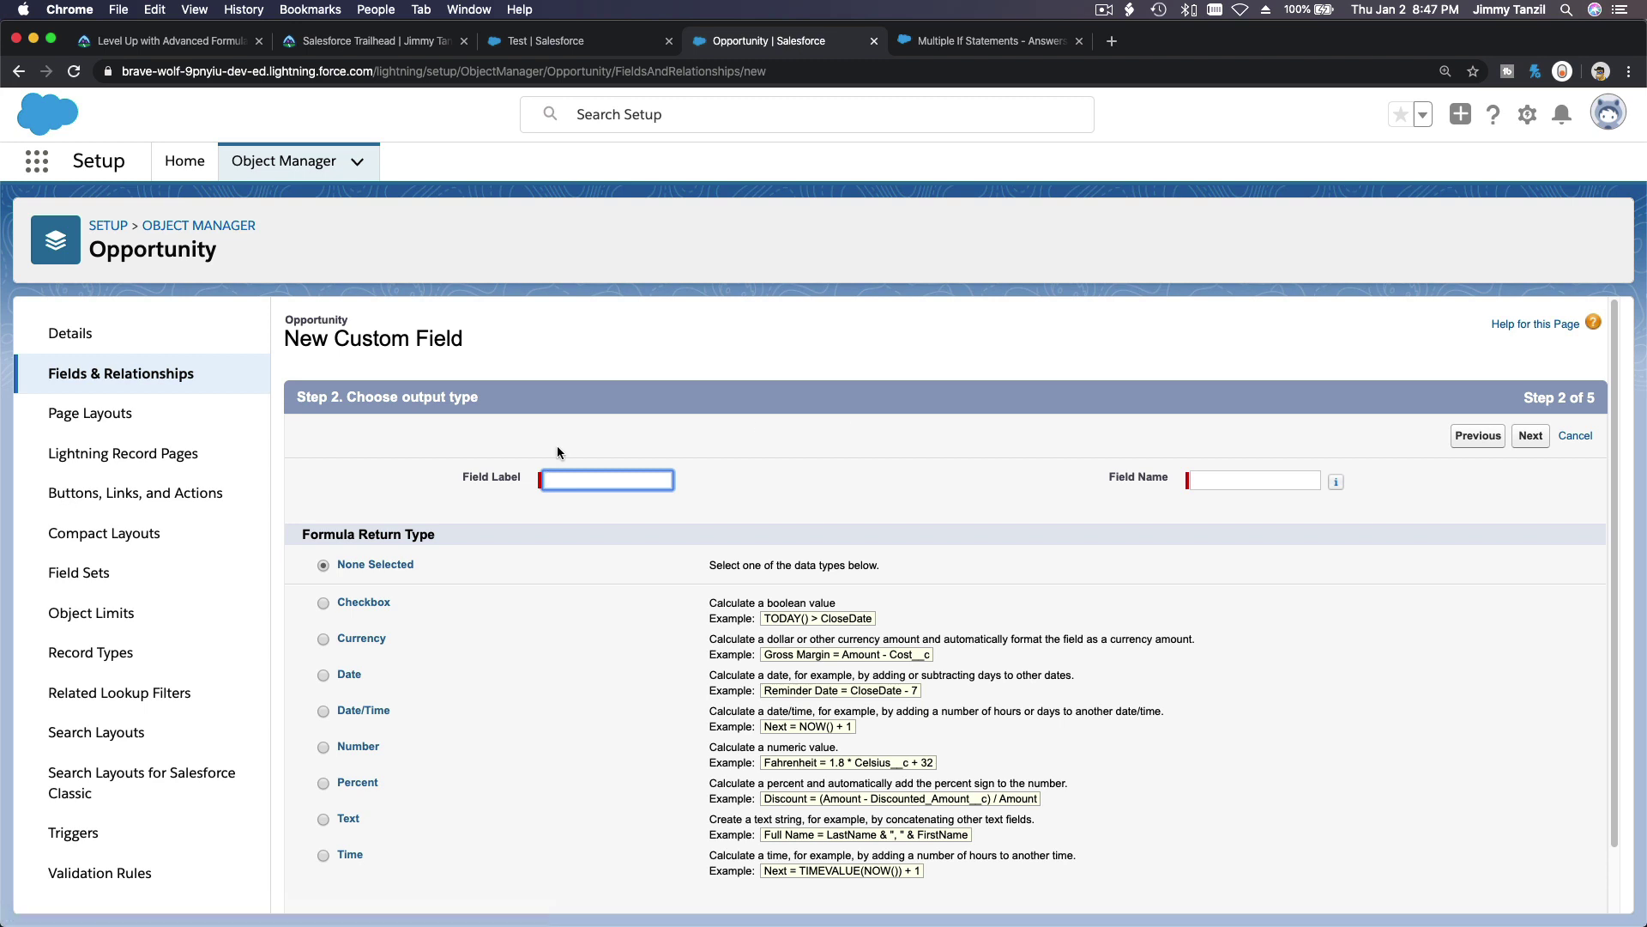
key("super+v")
key("Tab")
scroll(480, 566, "down", 2)
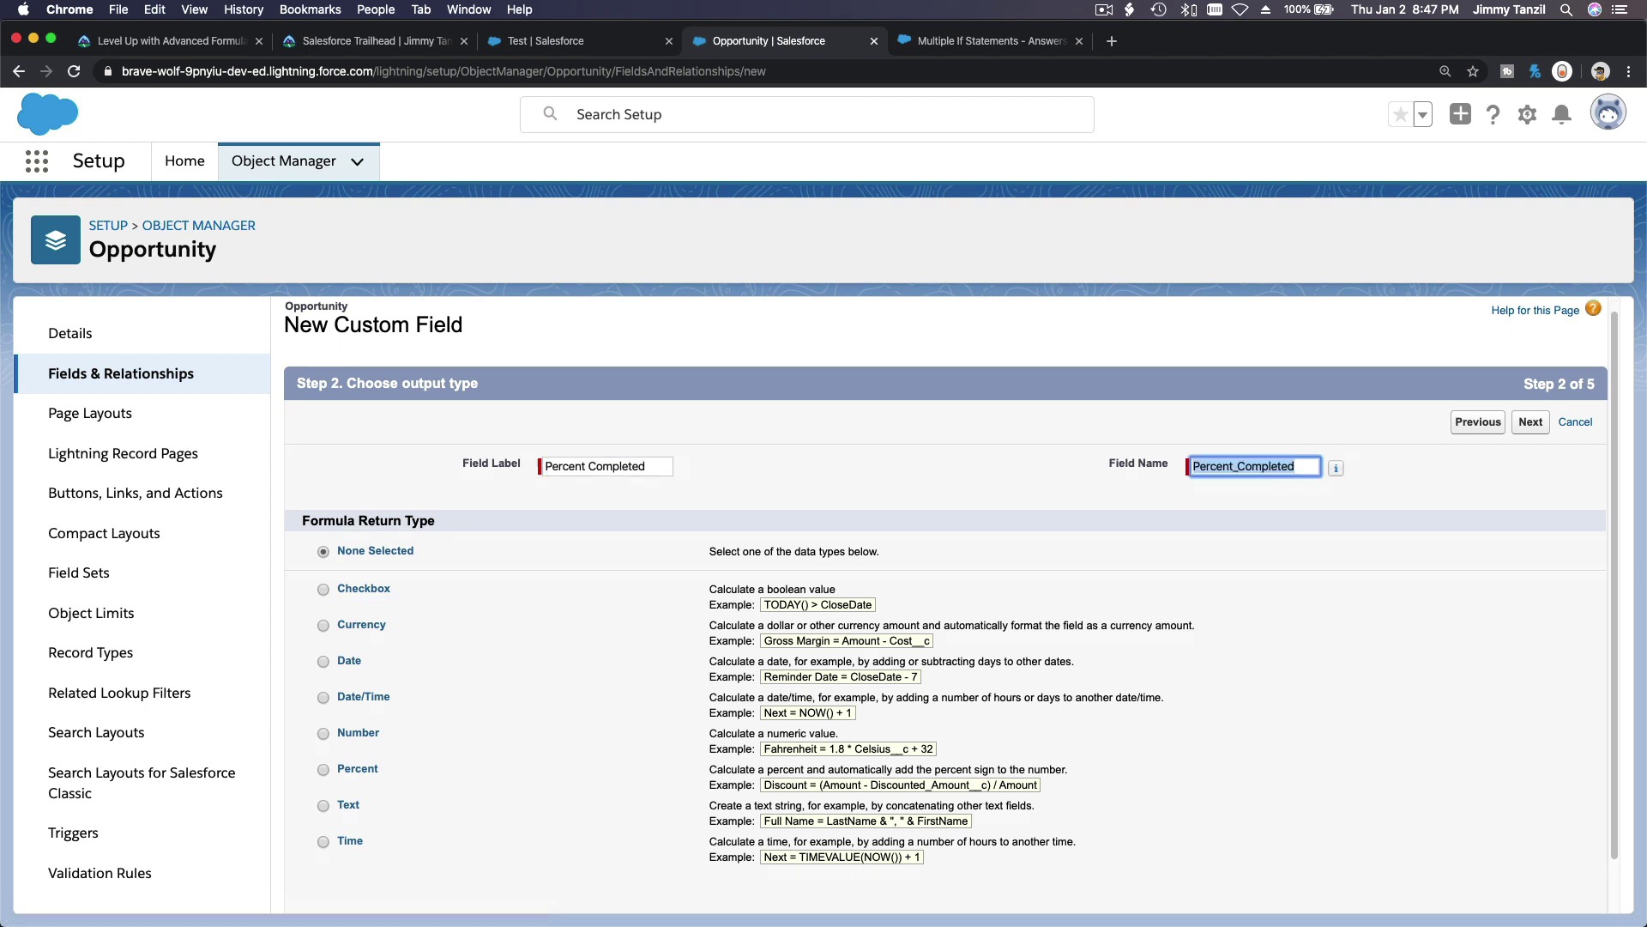
left_click(369, 712)
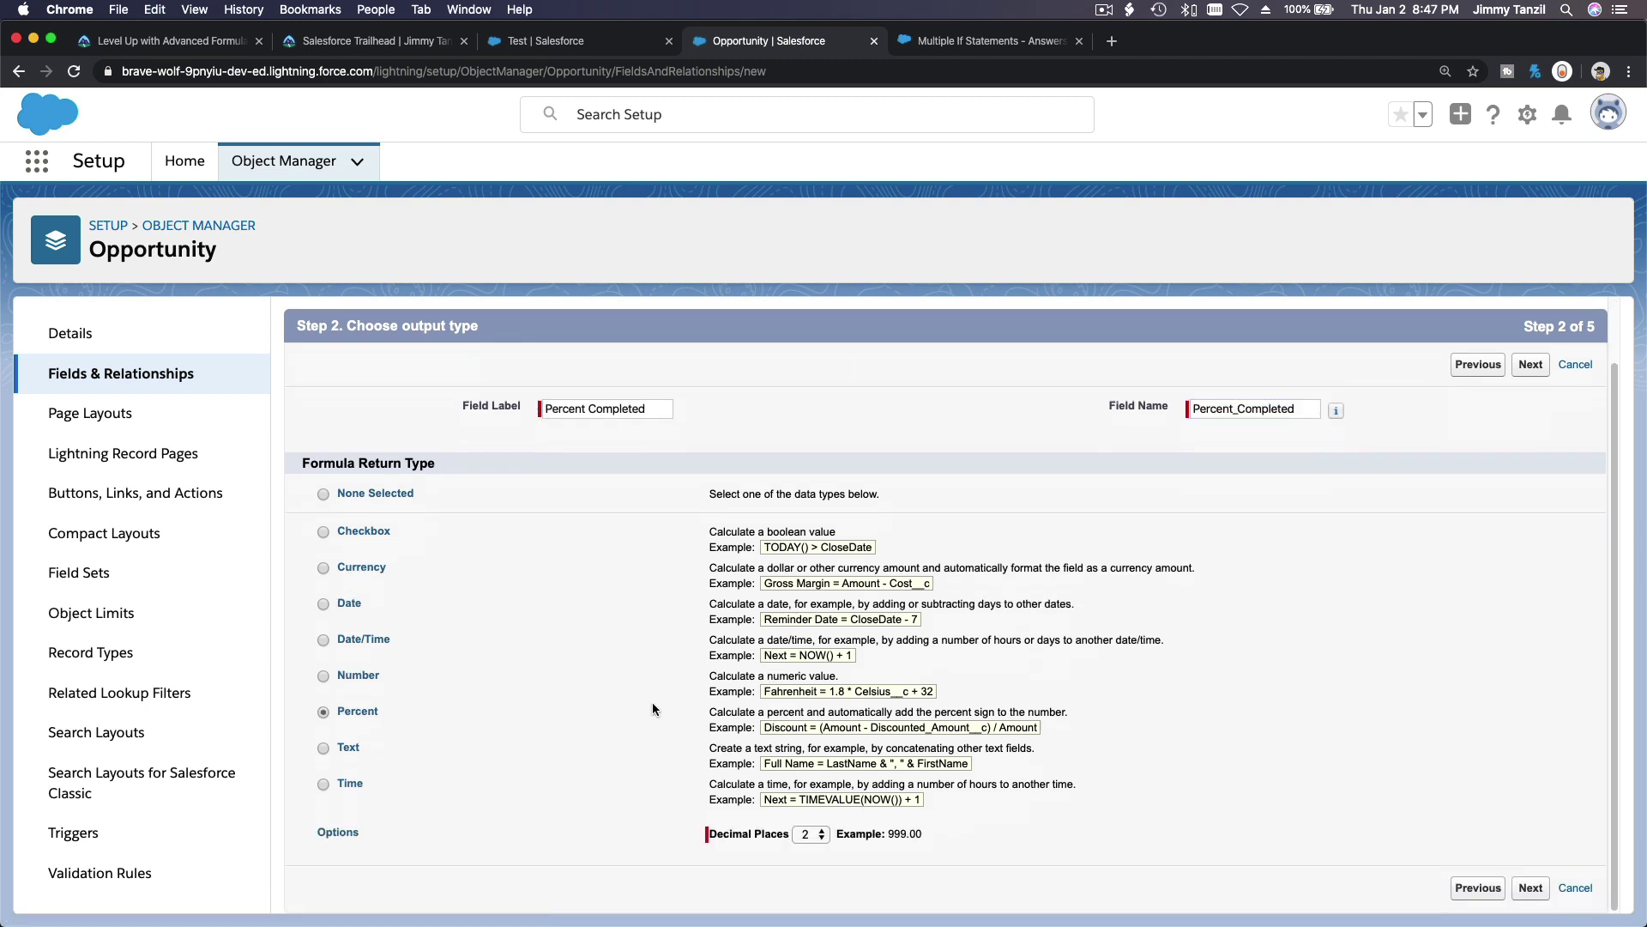
left_click(1531, 888)
Step: Copy (Today() - DateValue(CreatedDate)) / (CloseDate - DateValue(CreatedDate)) without its comparison from the Early line in the TextEdit notes into the Percent Completed formula
scroll(874, 542, "down", 3)
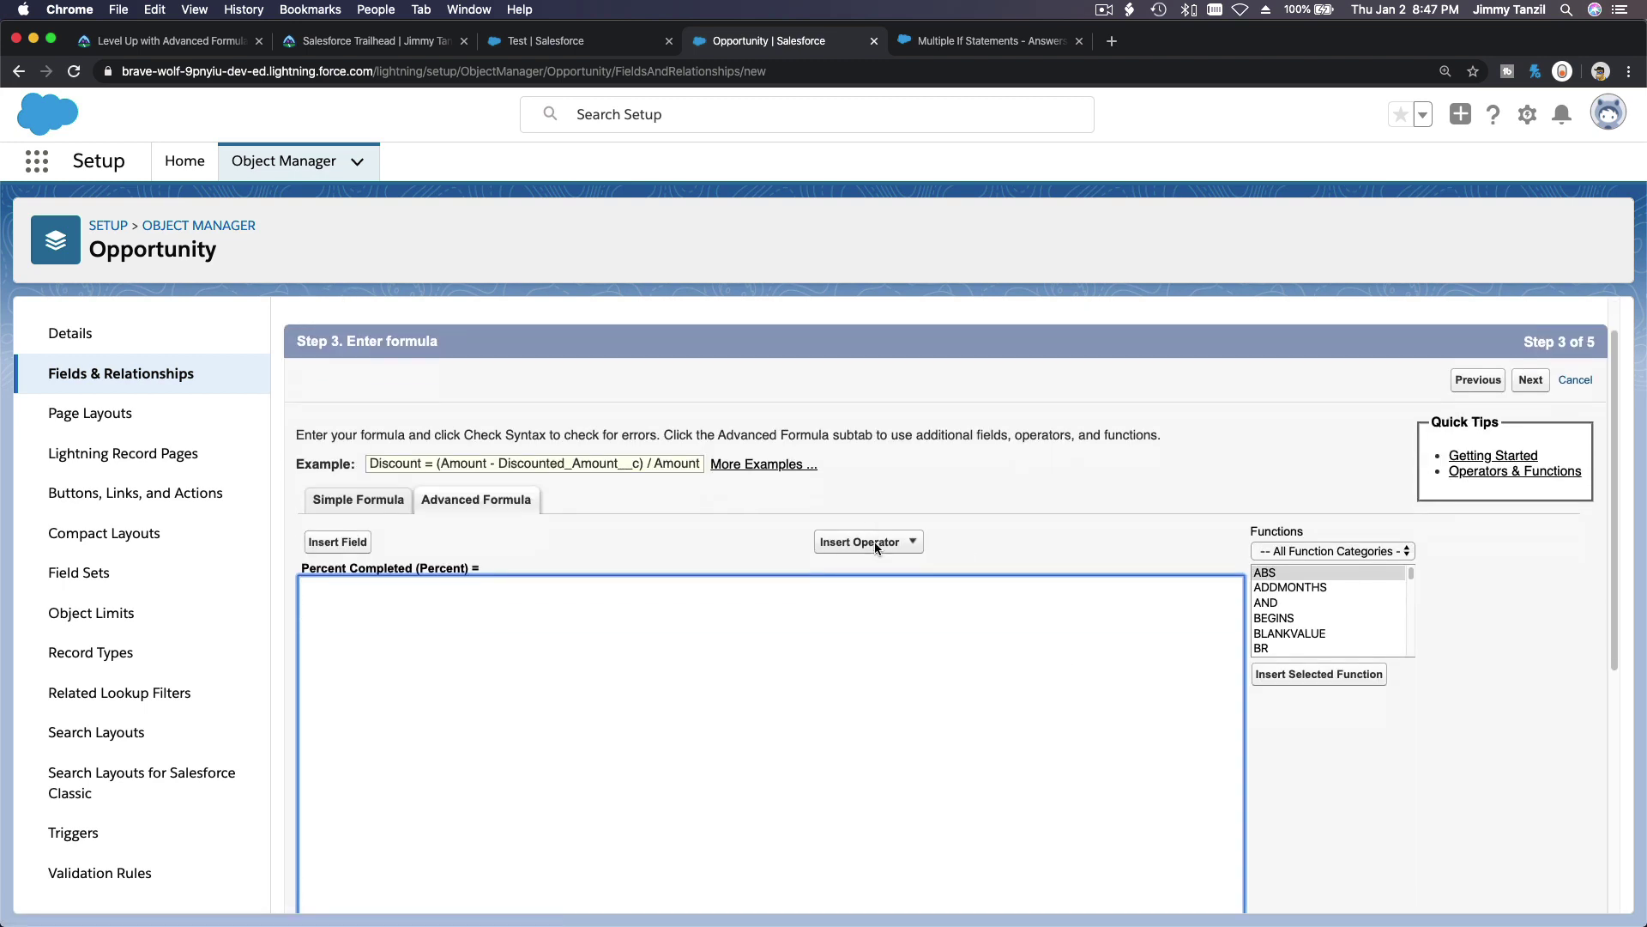
mouse_move(601, 918)
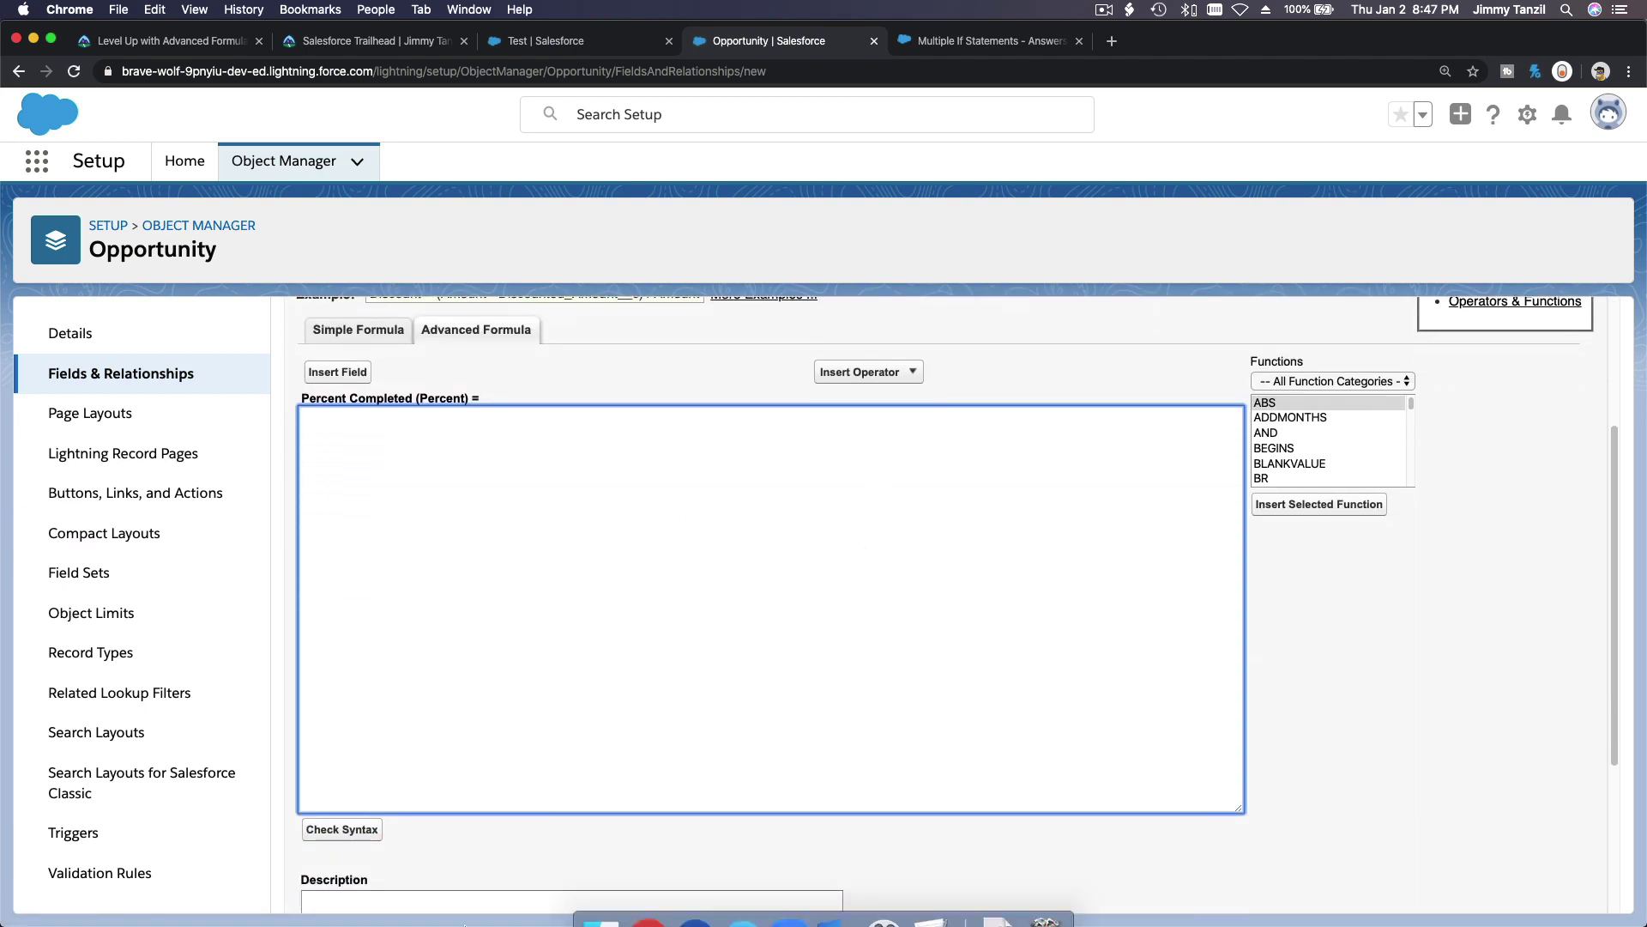
left_click(933, 892)
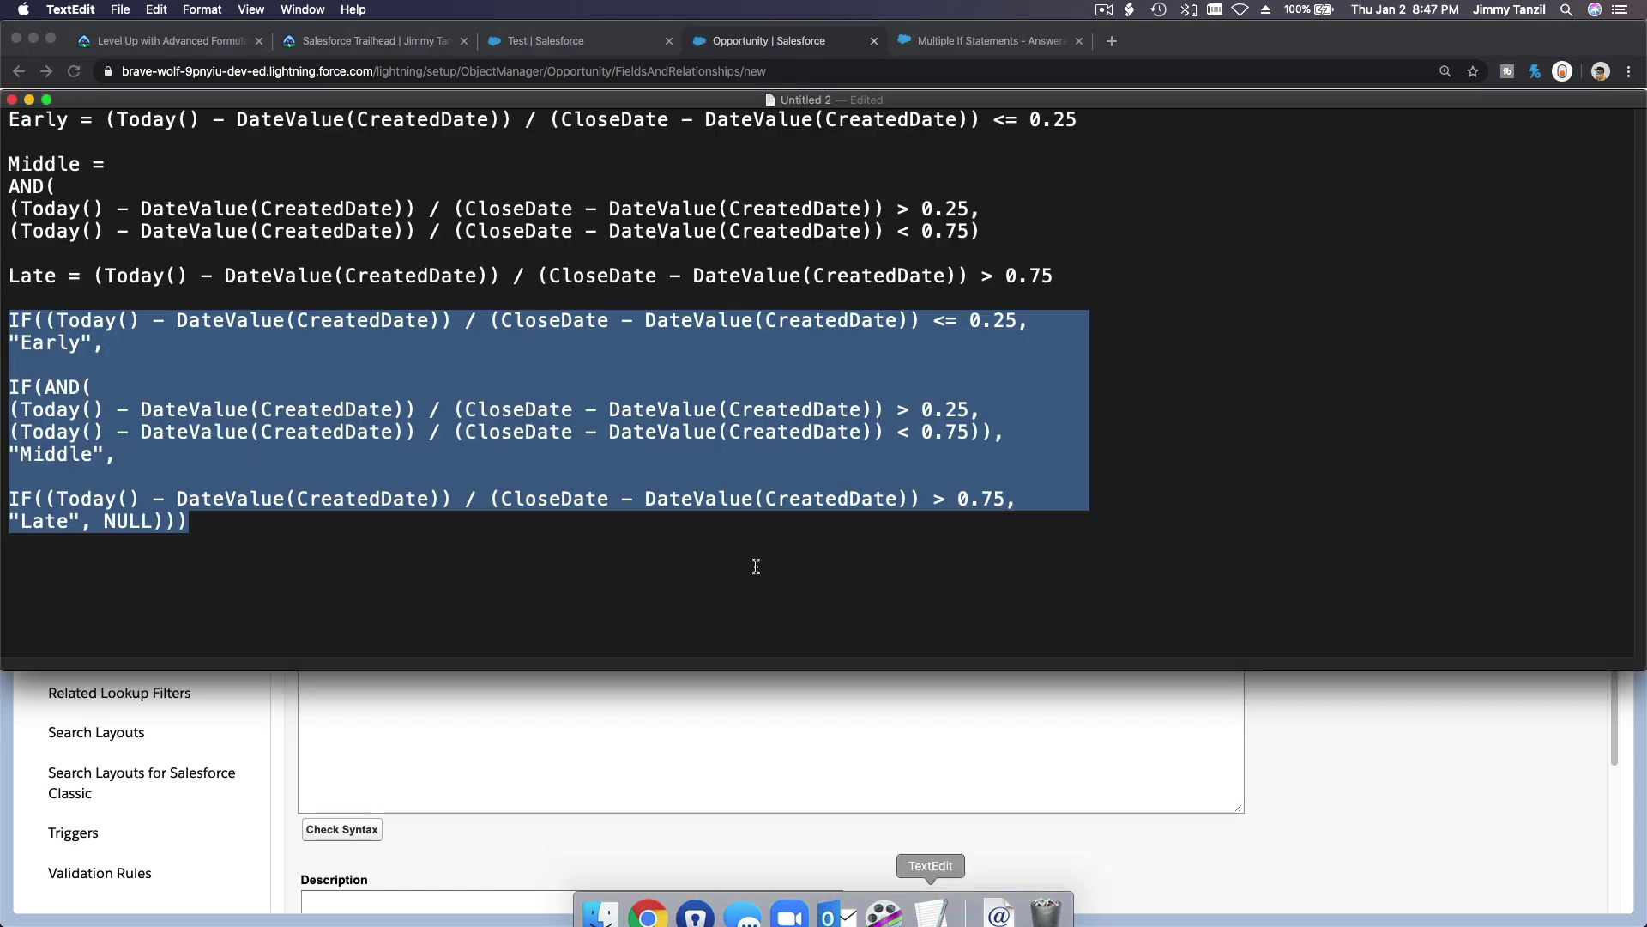
left_click(108, 120)
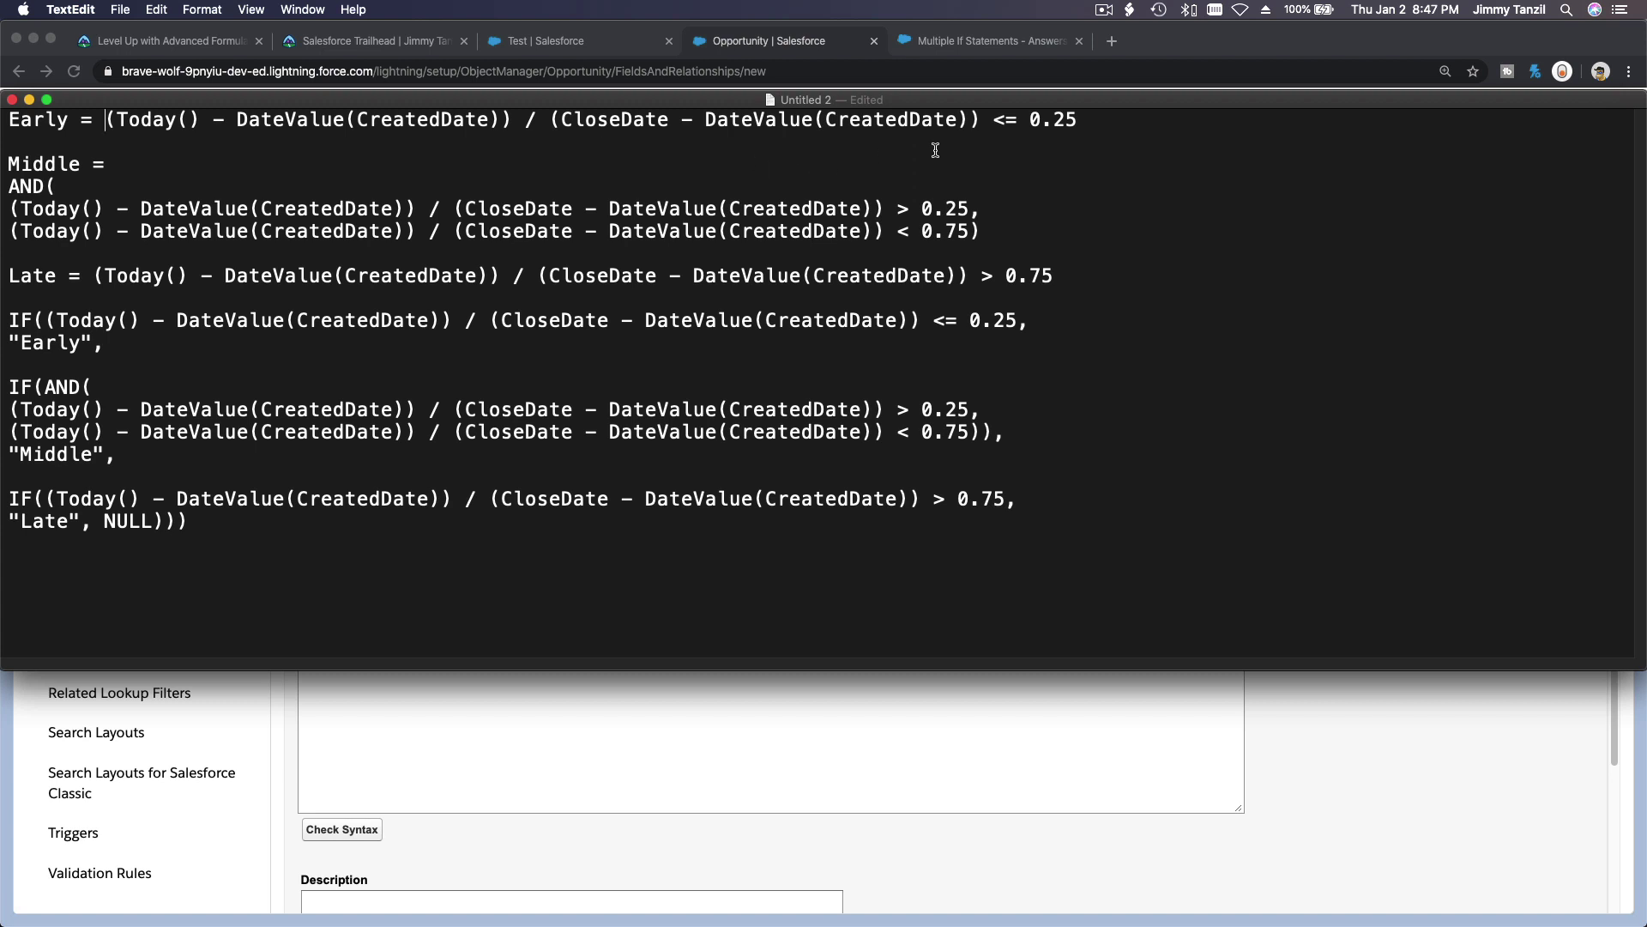
left_click(981, 121, "shift")
key("super+c")
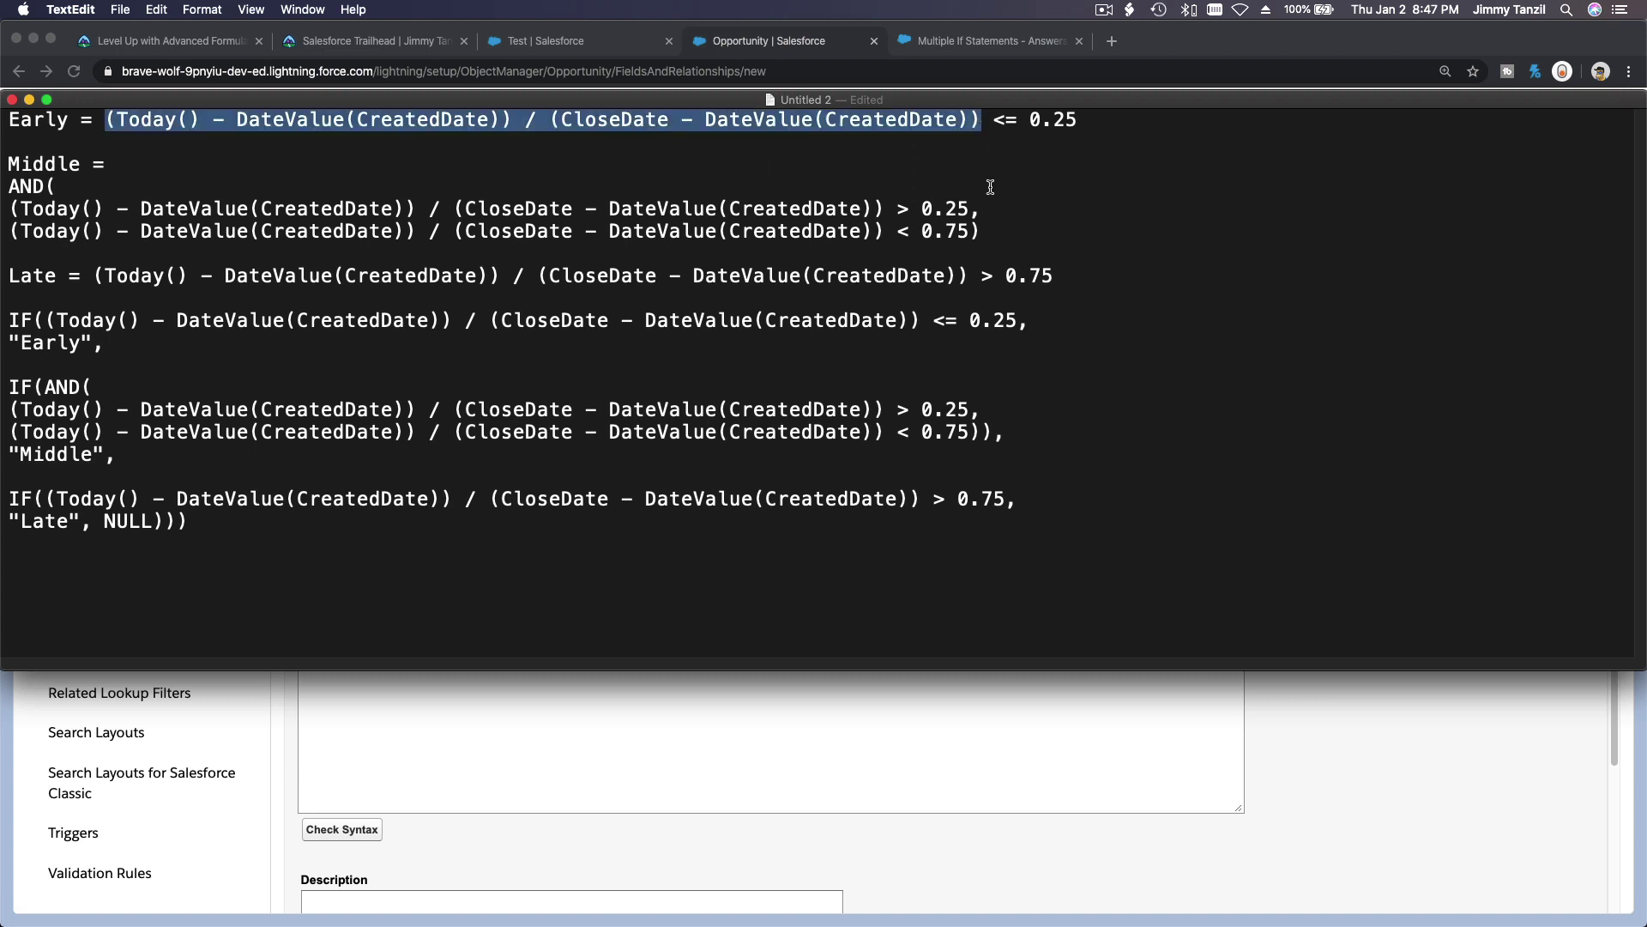
left_click(765, 730)
key("super+v")
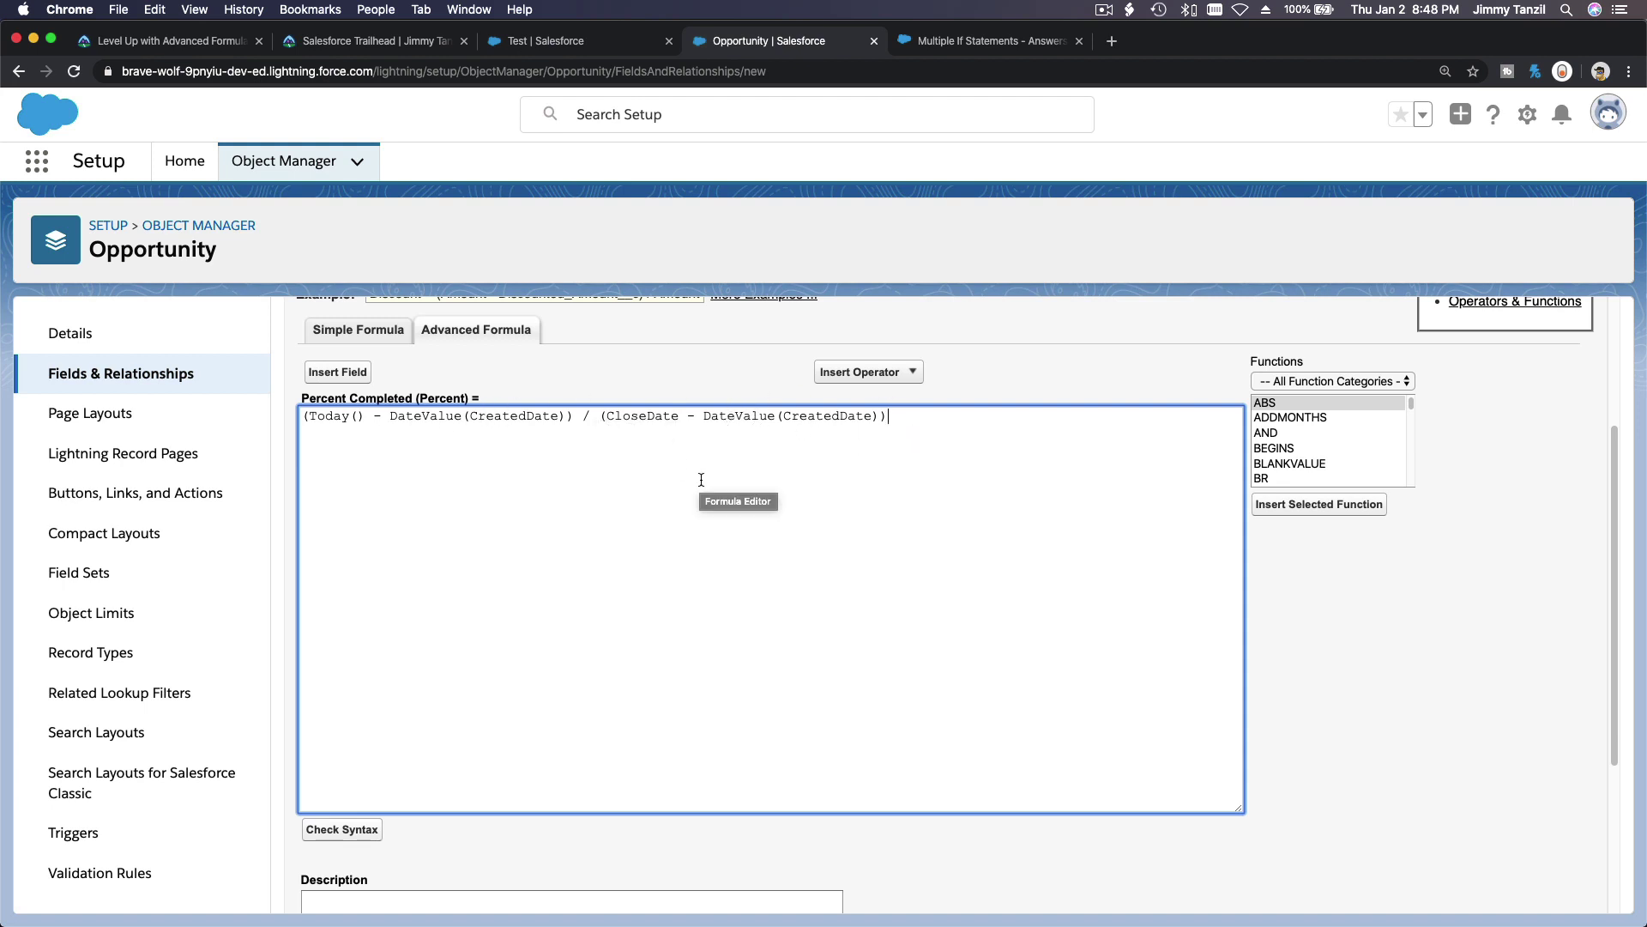
Step: Check the syntax of the Percent Completed formula
scroll(700, 479, "down", 1)
scroll(701, 479, "up", 4)
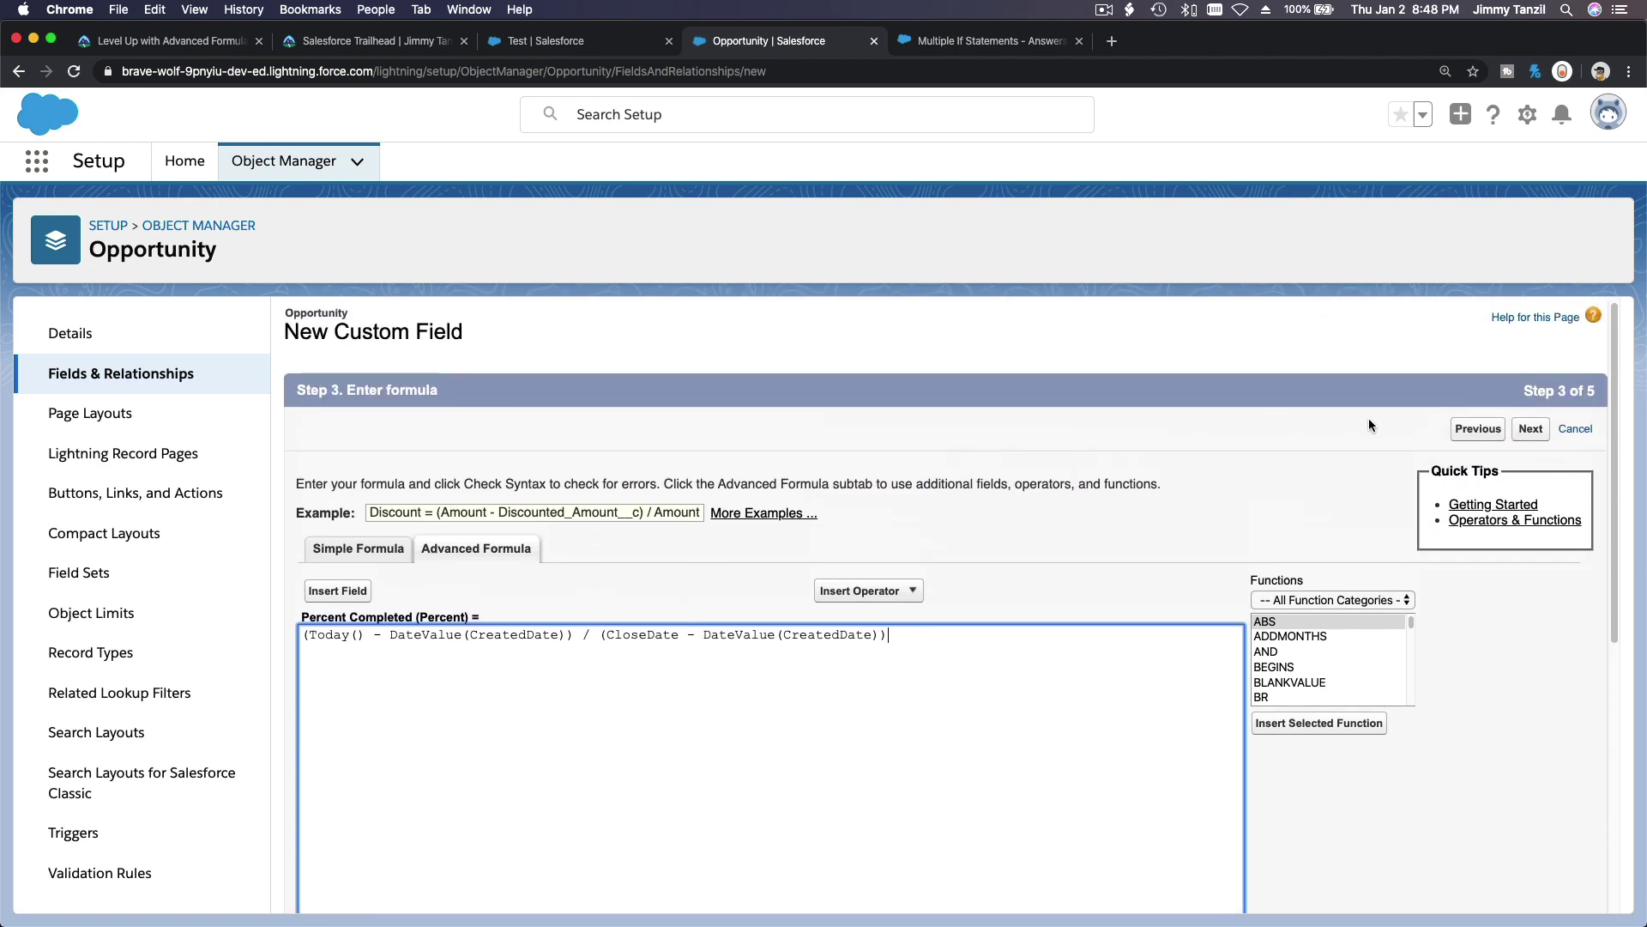
scroll(918, 513, "down", 2)
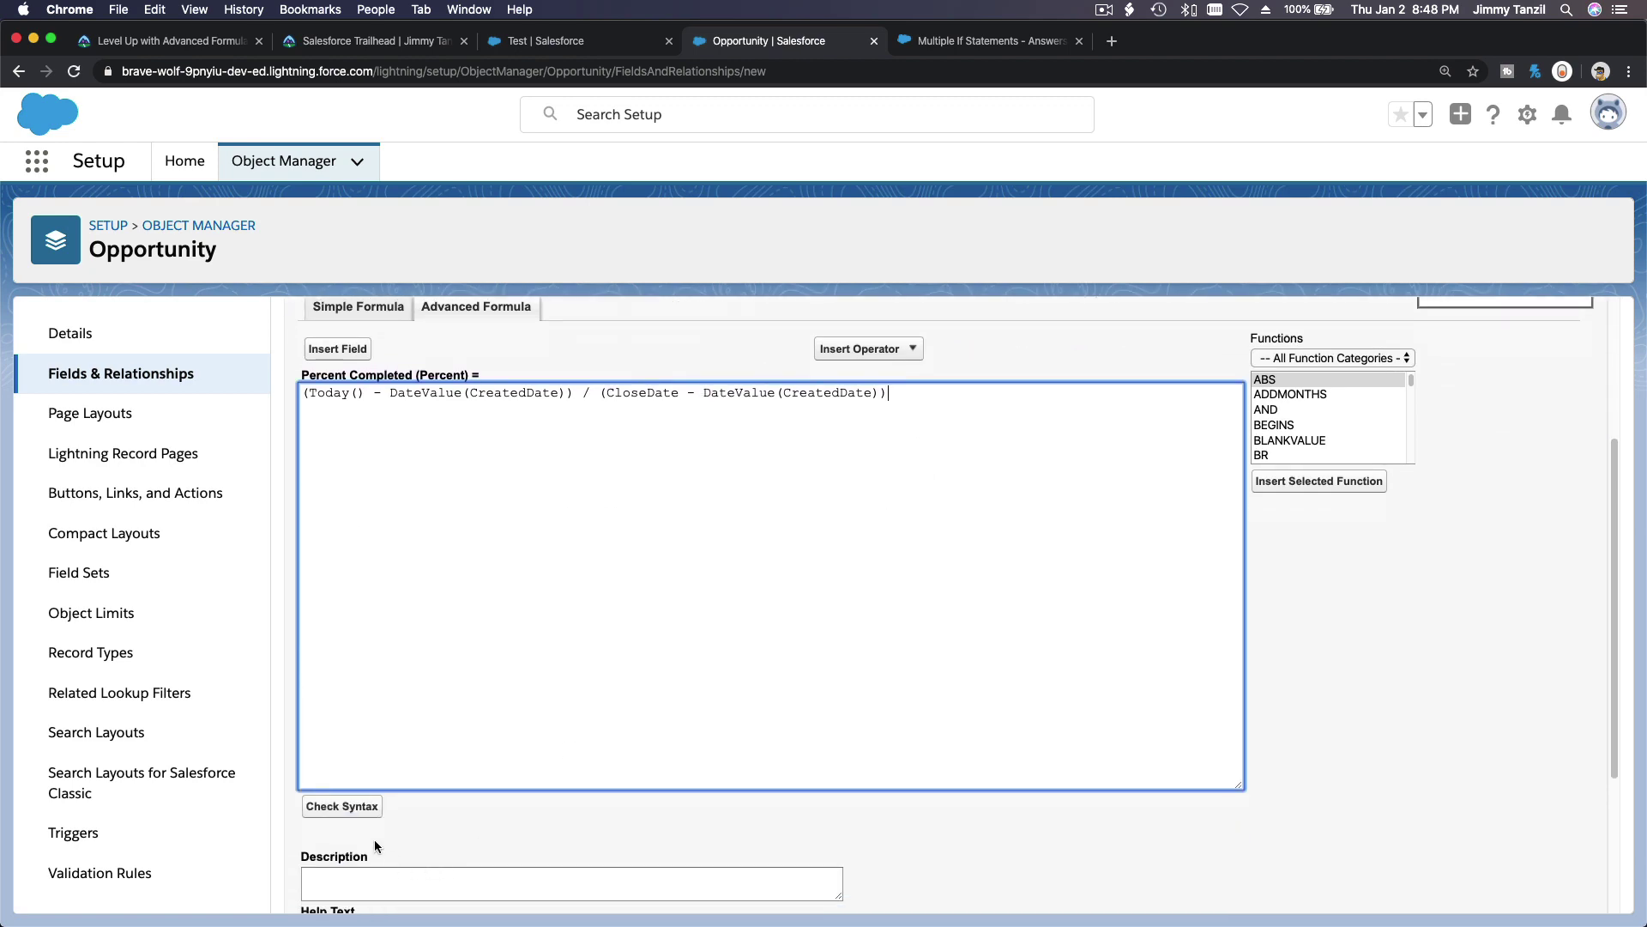
left_click(369, 809)
scroll(600, 791, "down", 2)
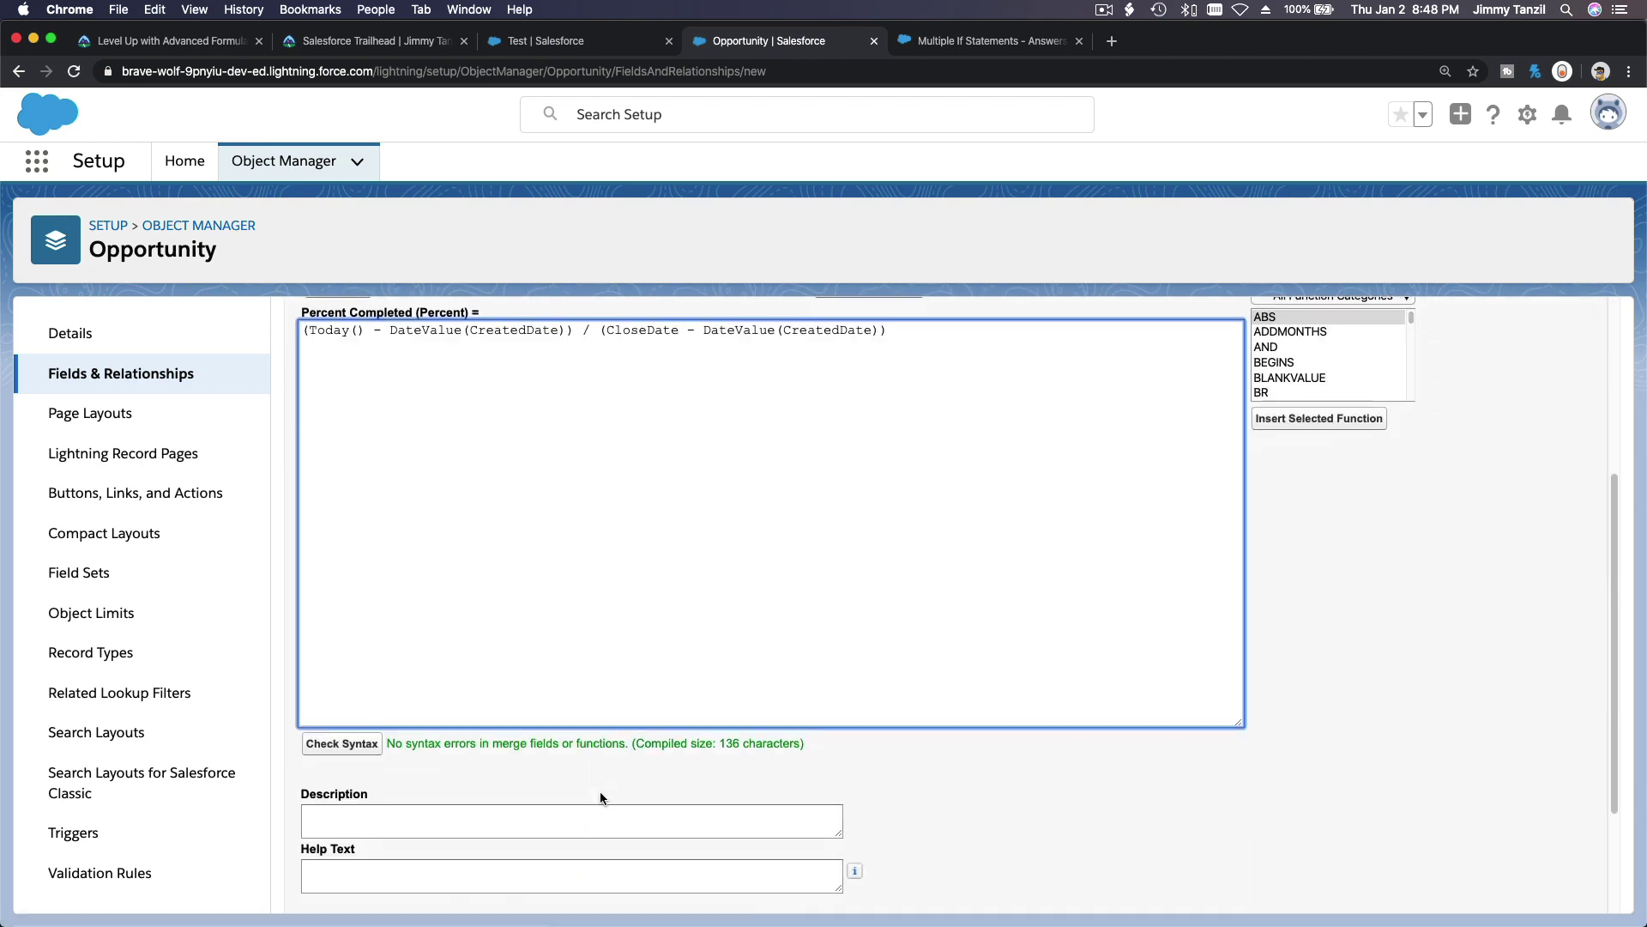
Step: Accept the formula, make Percent Completed visible to all profiles, and save the field with all page layouts included
scroll(600, 791, "up", 3)
left_click(1531, 364)
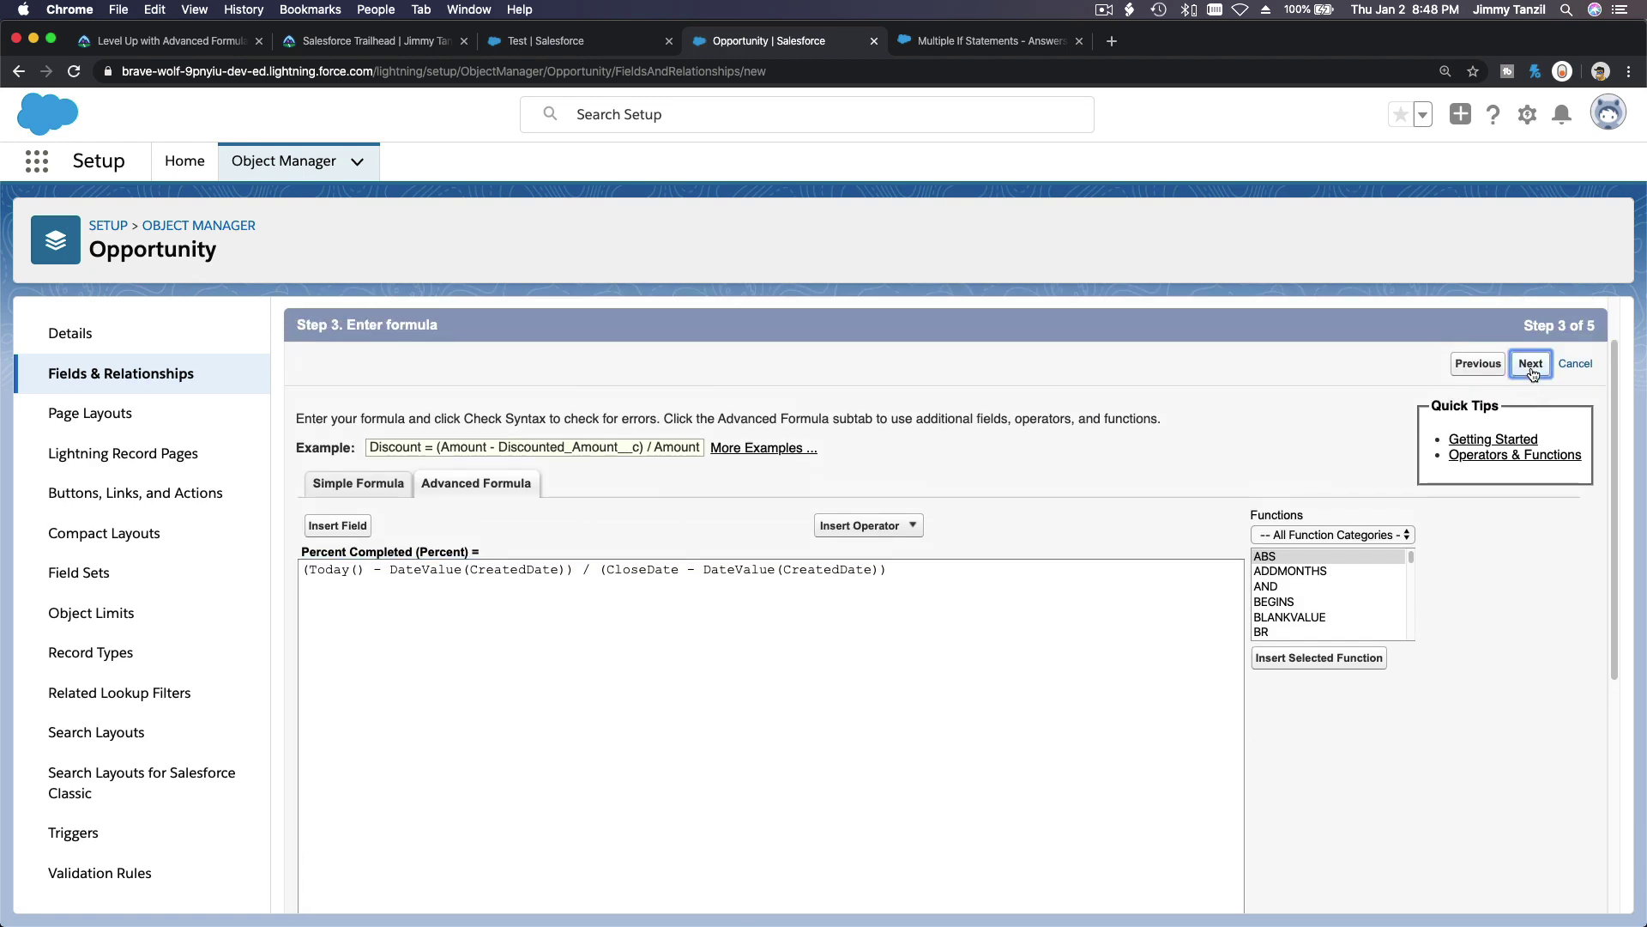
scroll(1388, 378, "down", 2)
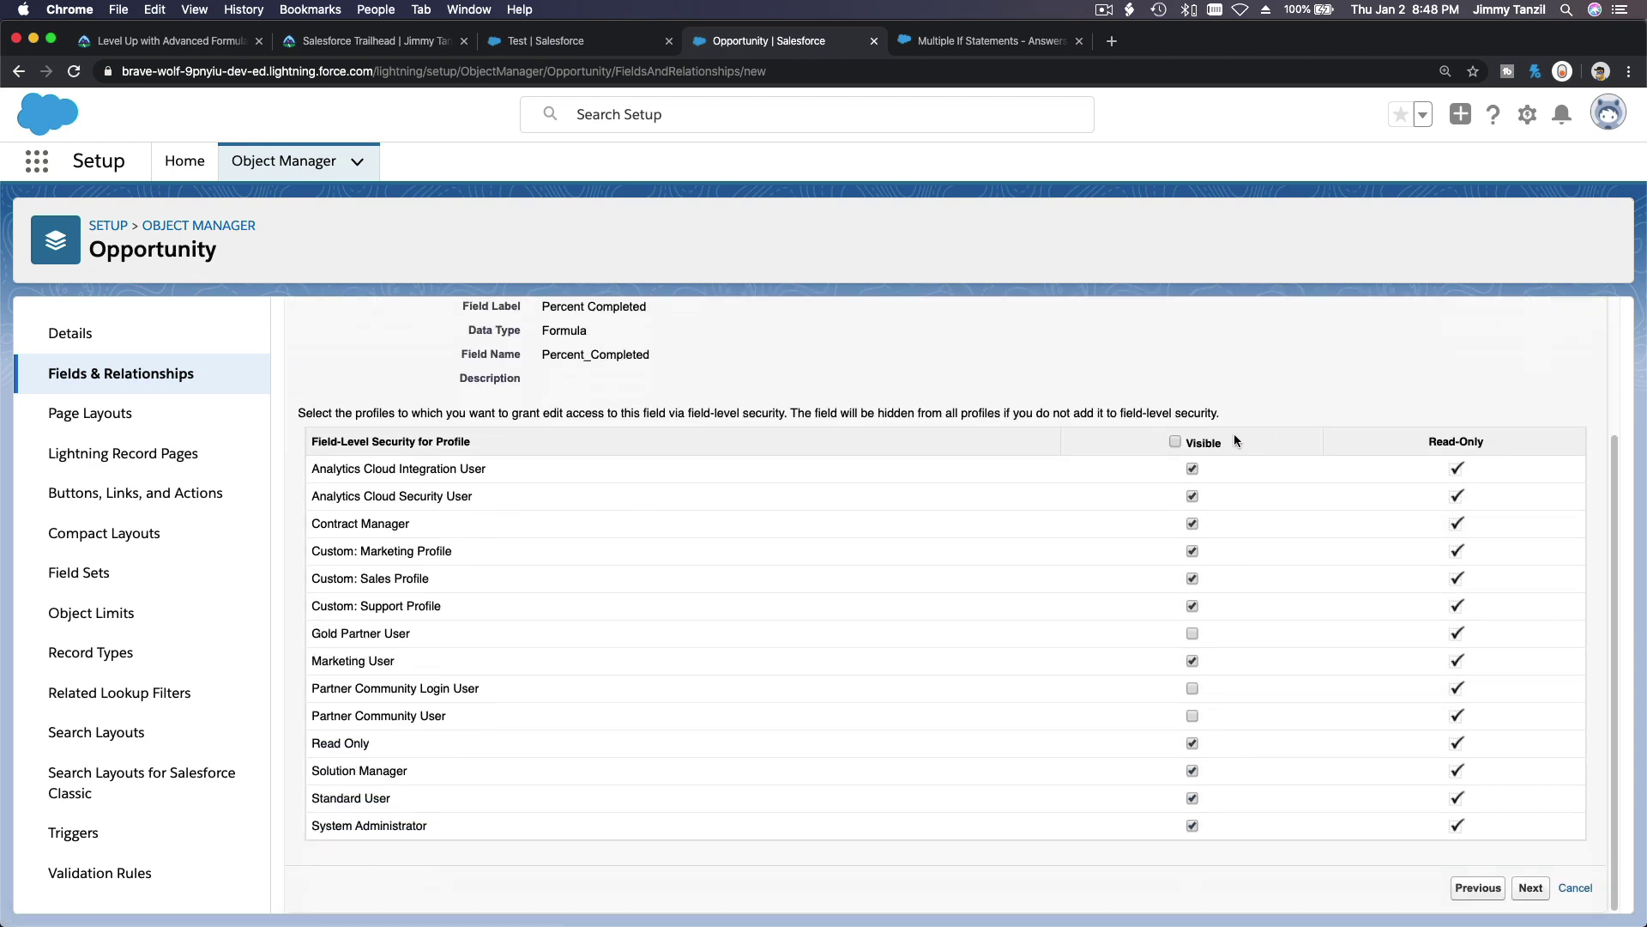
left_click(1176, 442)
left_click(1531, 888)
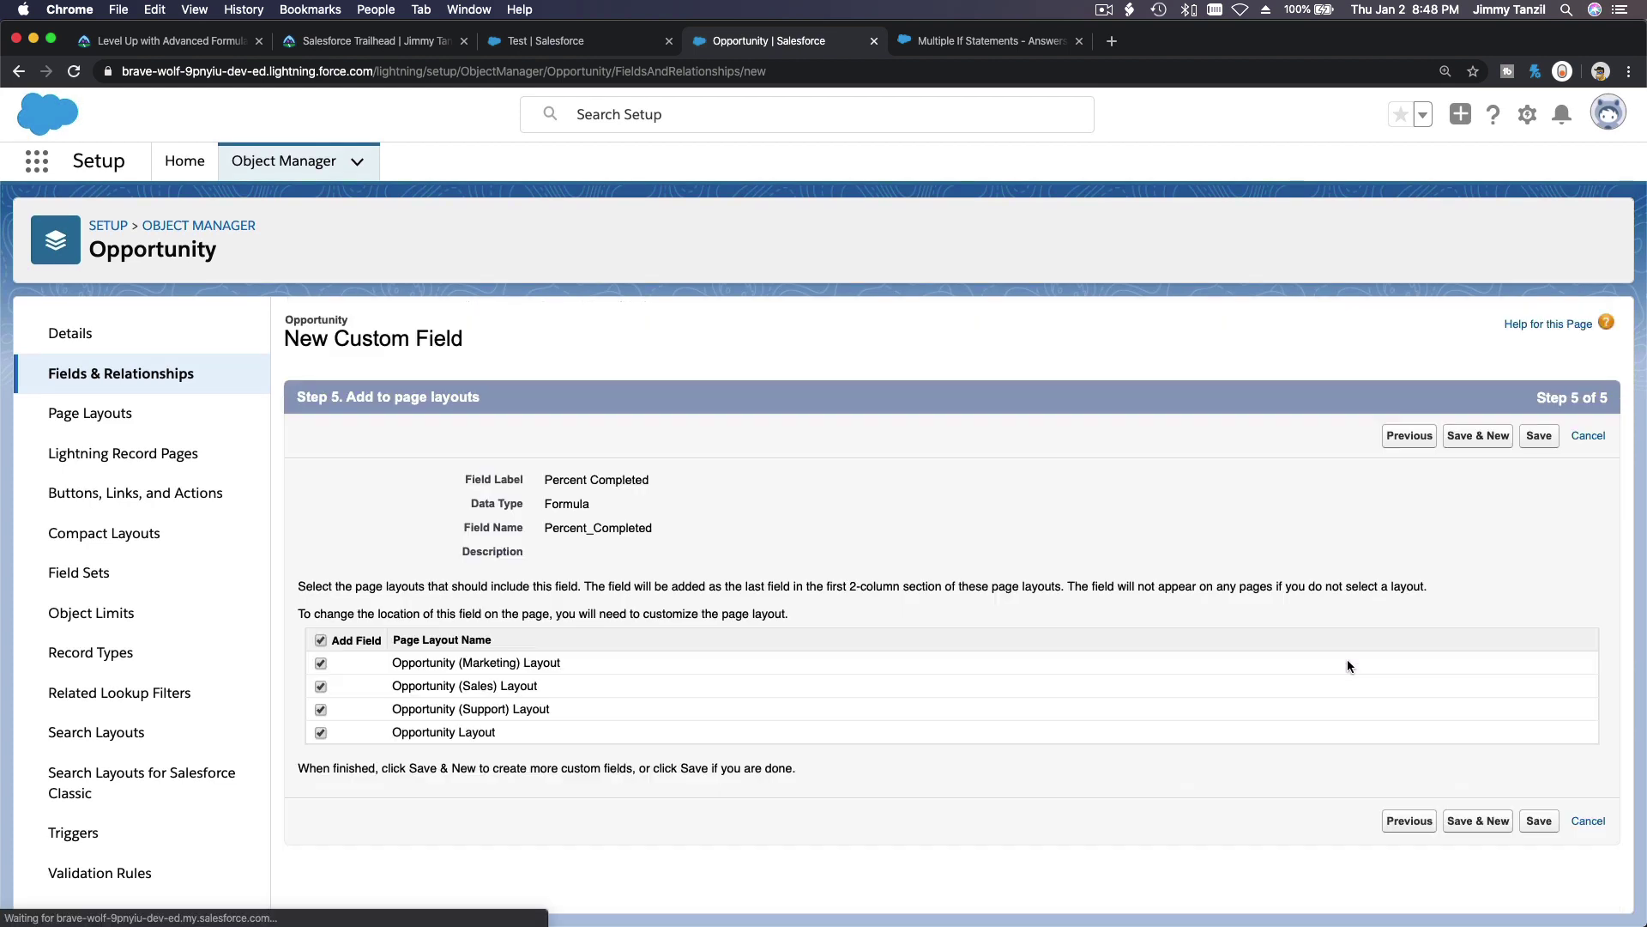
left_click(1540, 437)
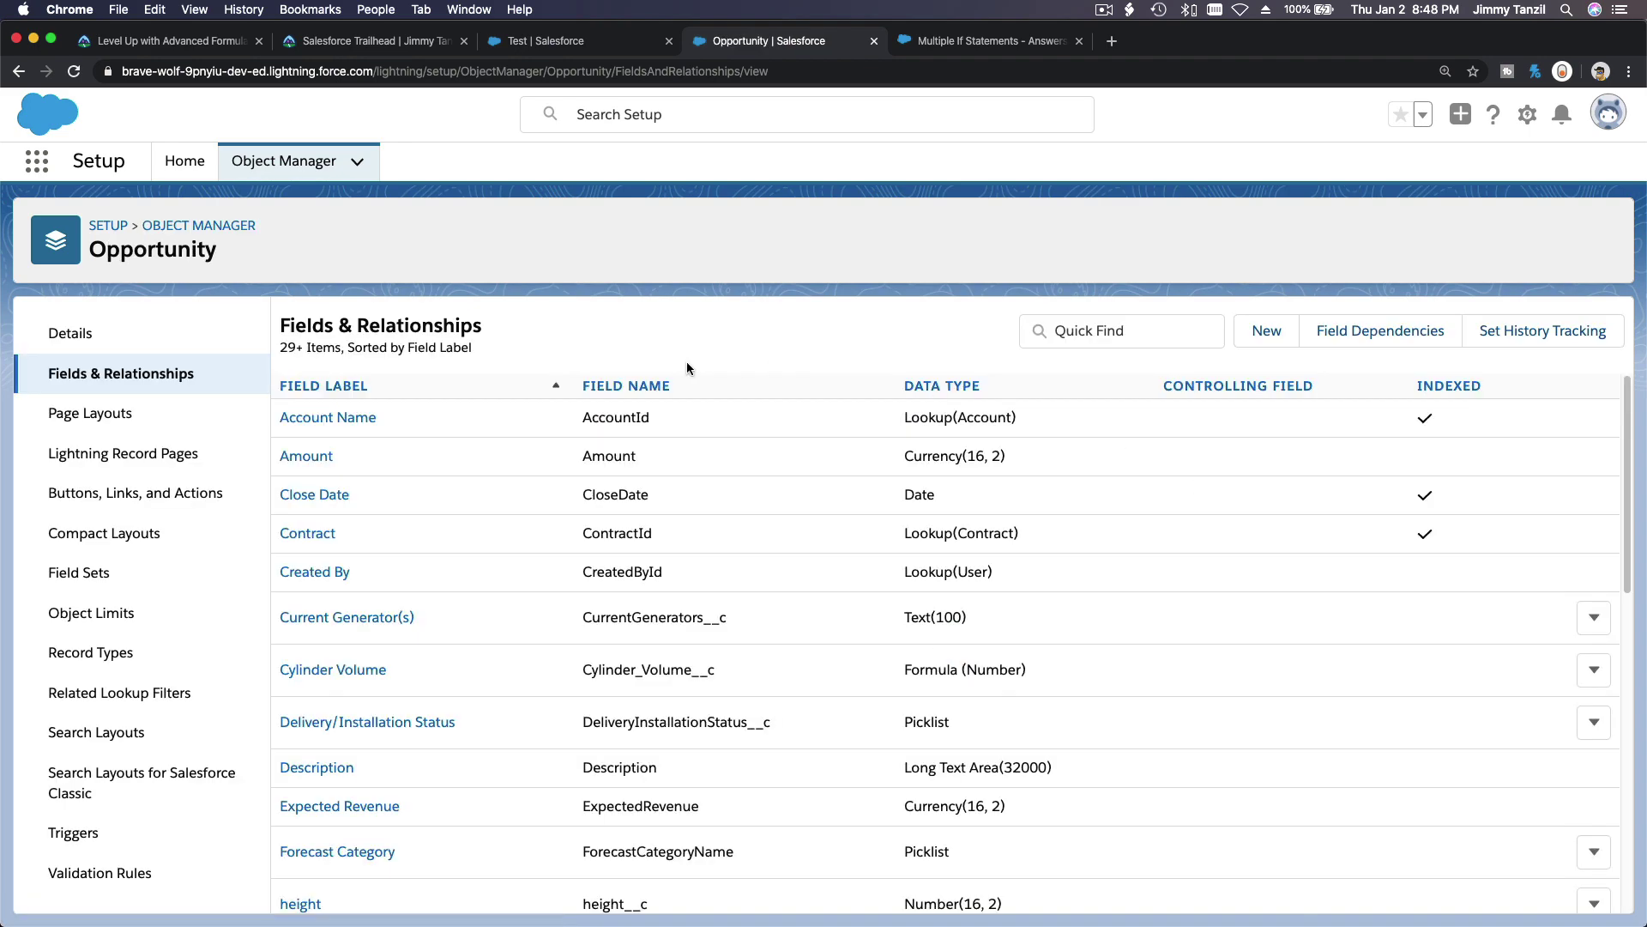
Step: Start a new opportunity from the Sales app's Opportunities list and name it Test 3
left_click(552, 43)
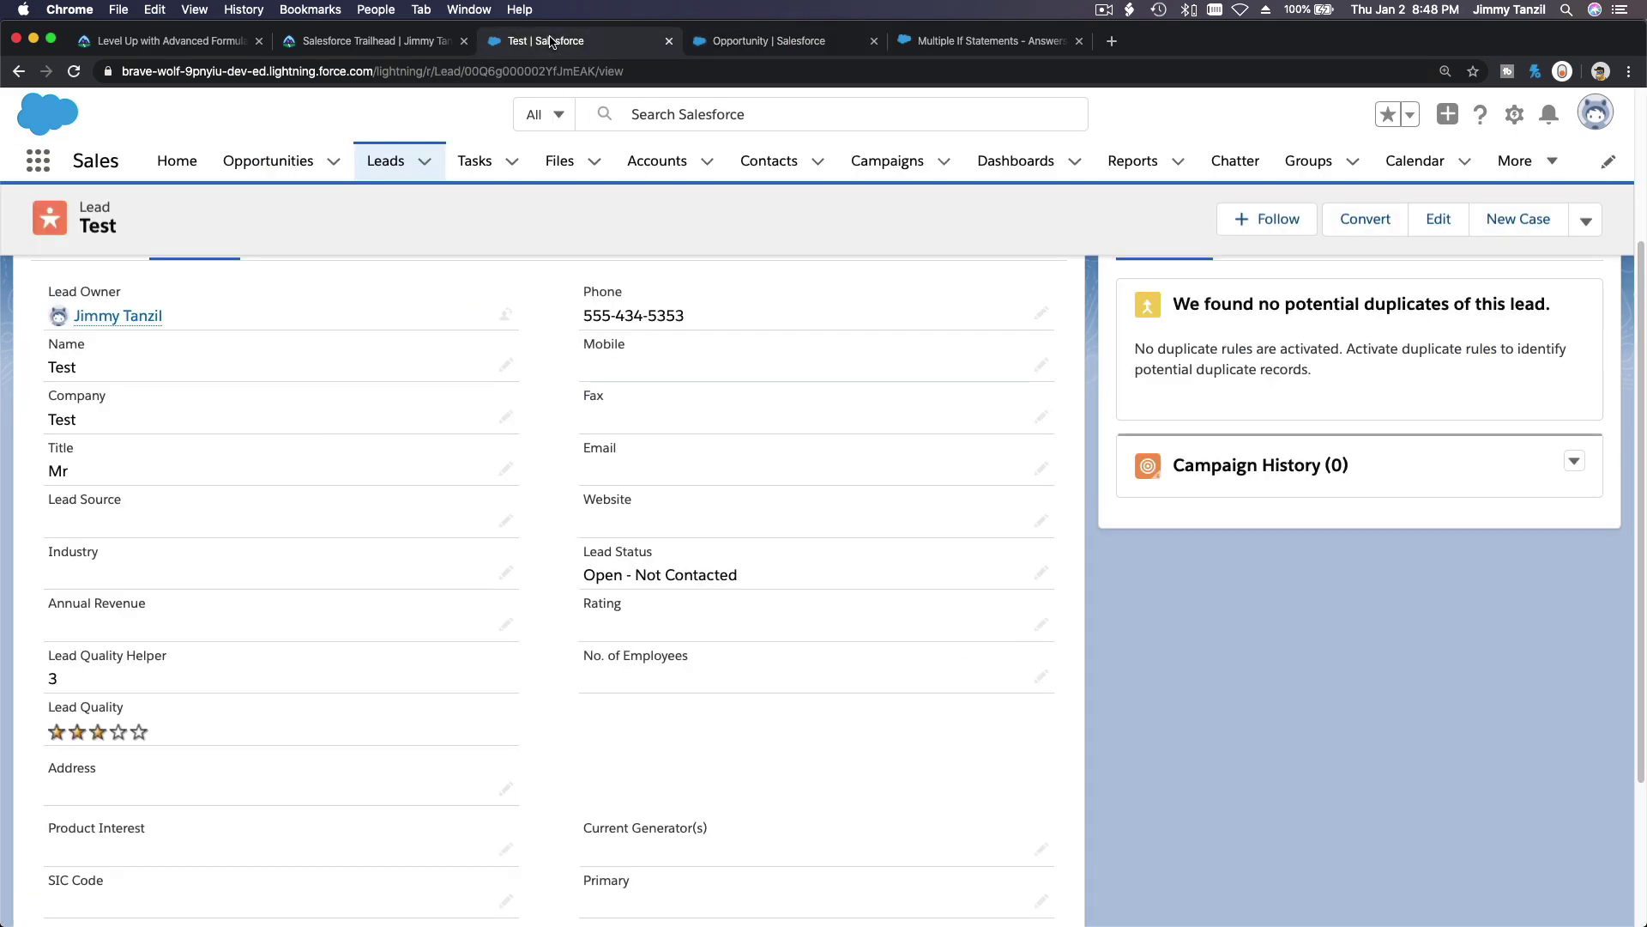
scroll(561, 245, "up", 1)
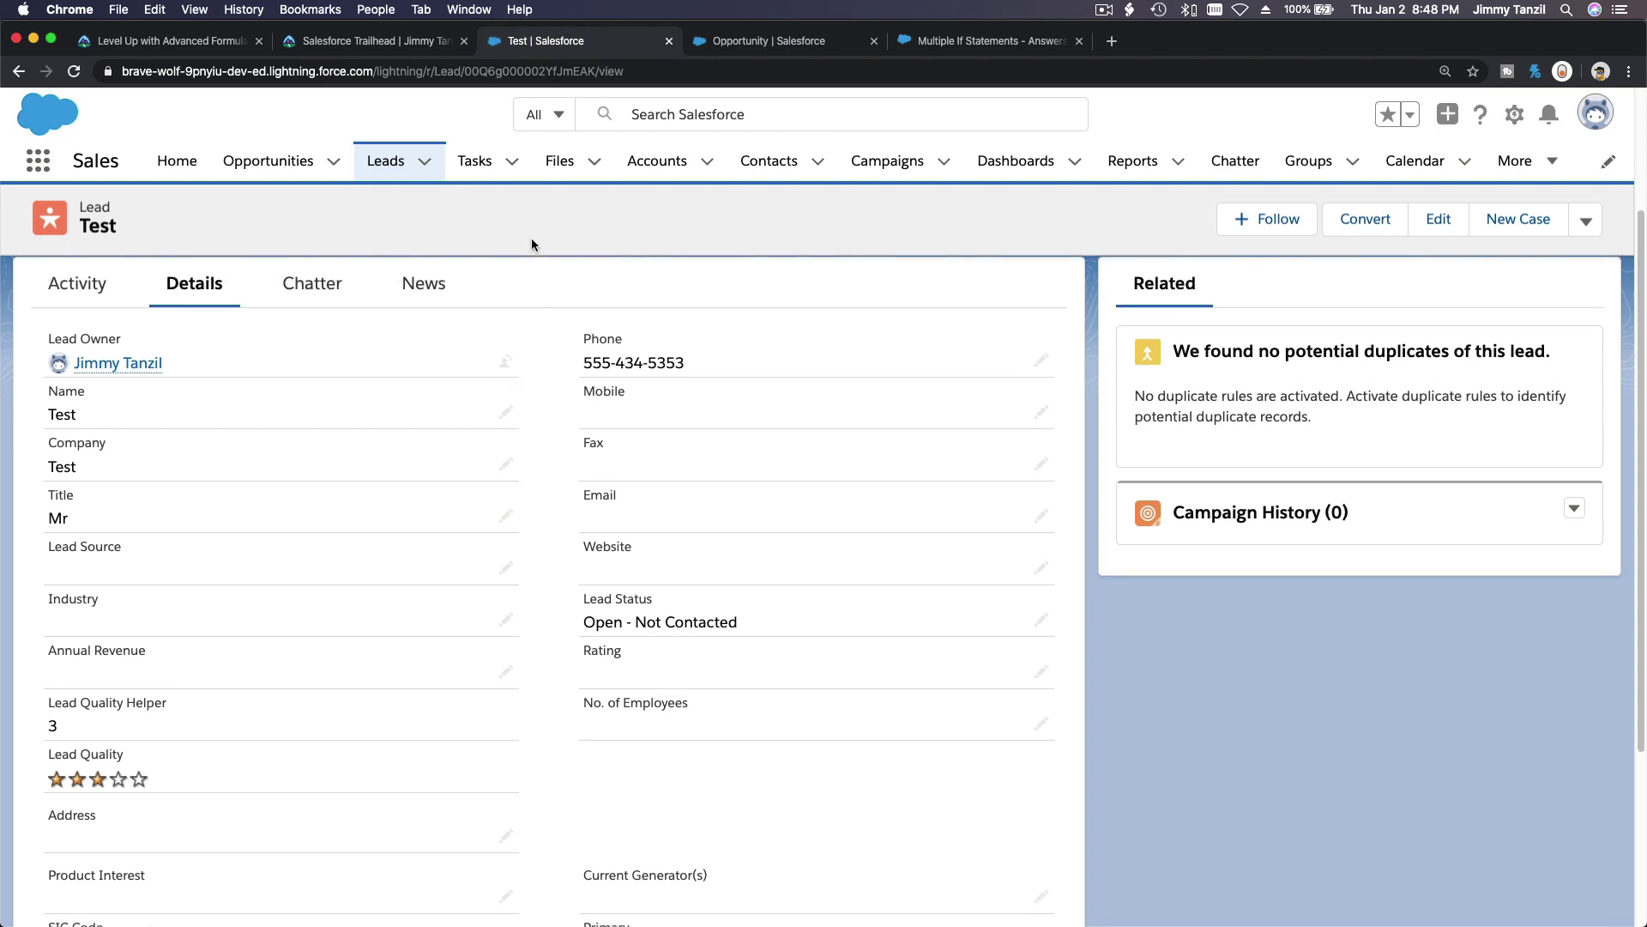
left_click(274, 166)
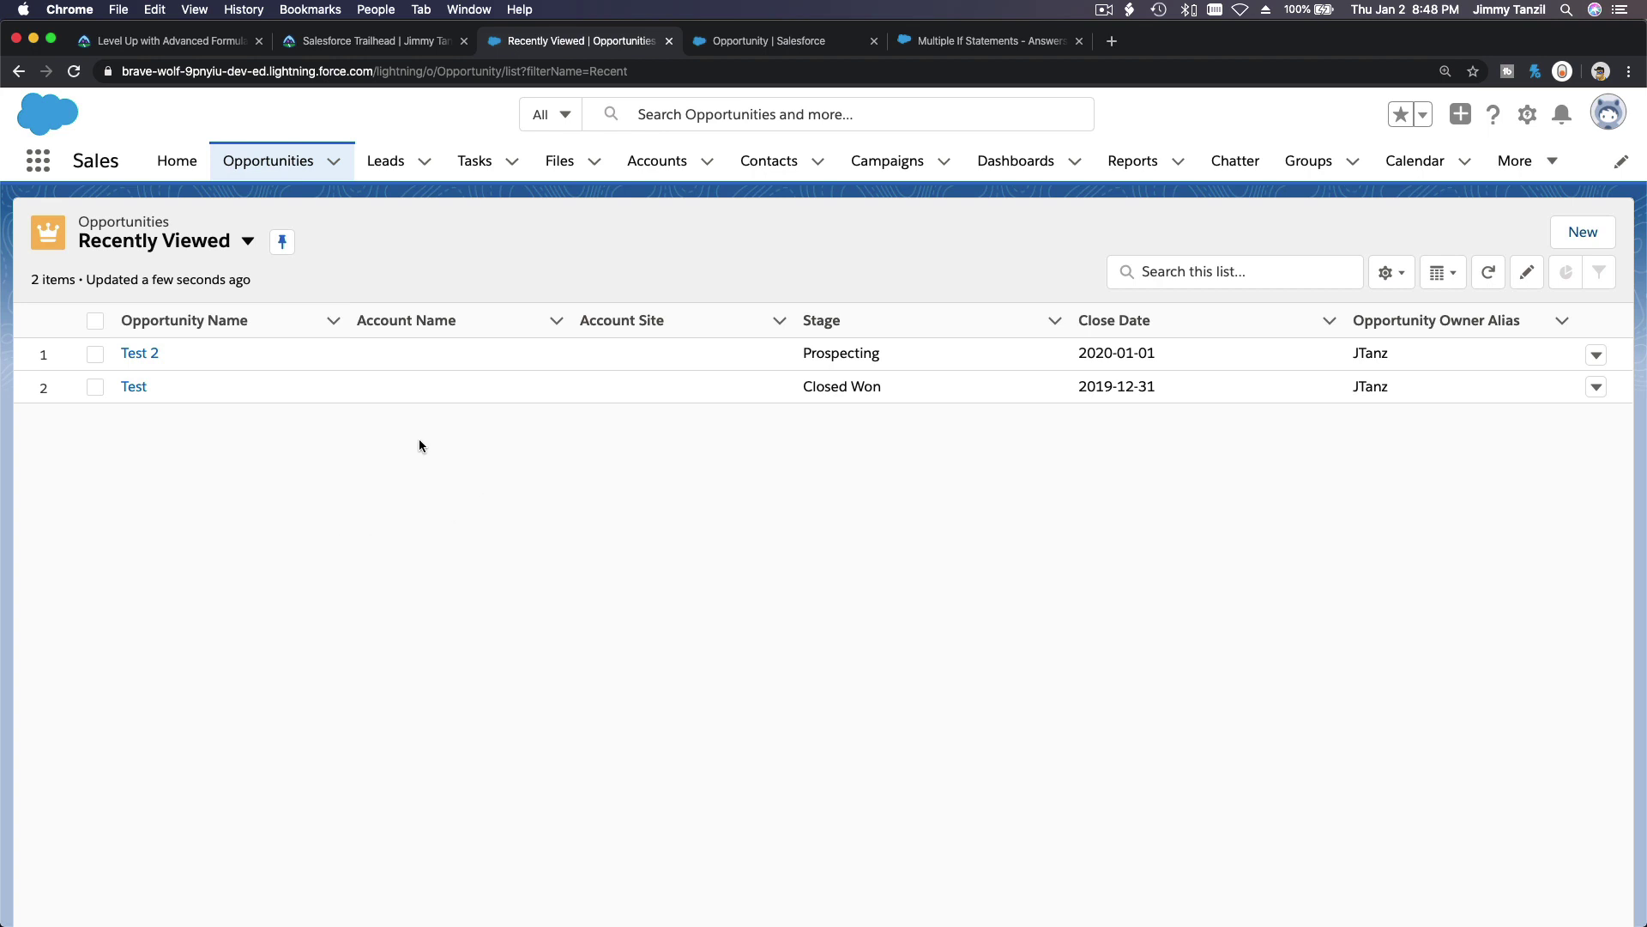
left_click(1583, 232)
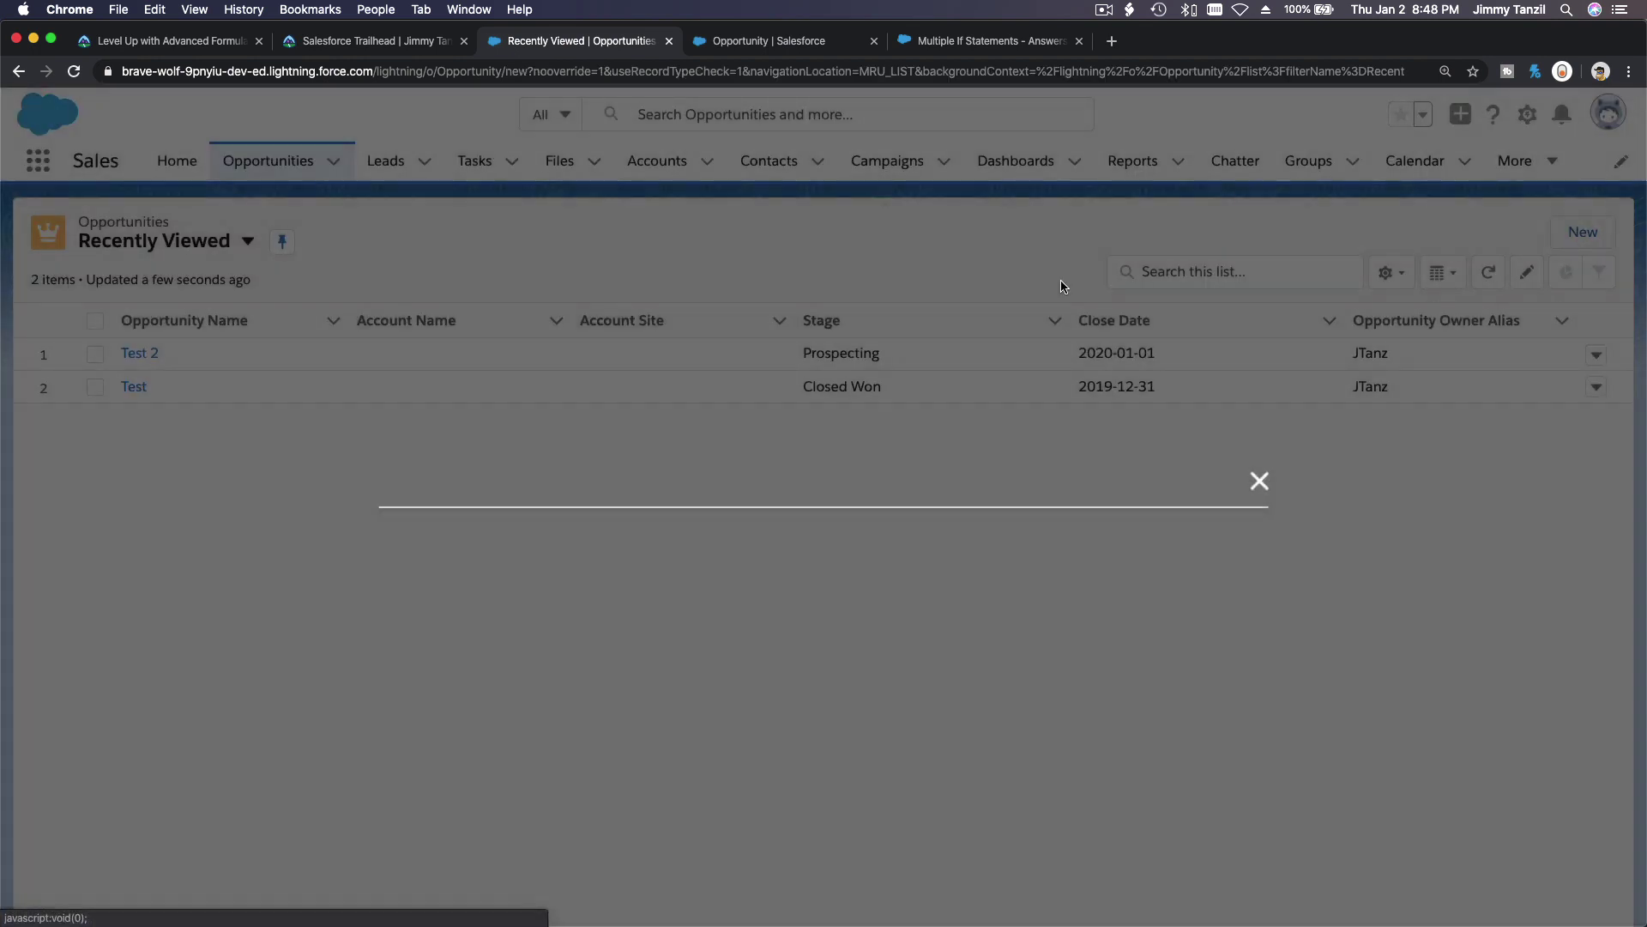
left_click(561, 447)
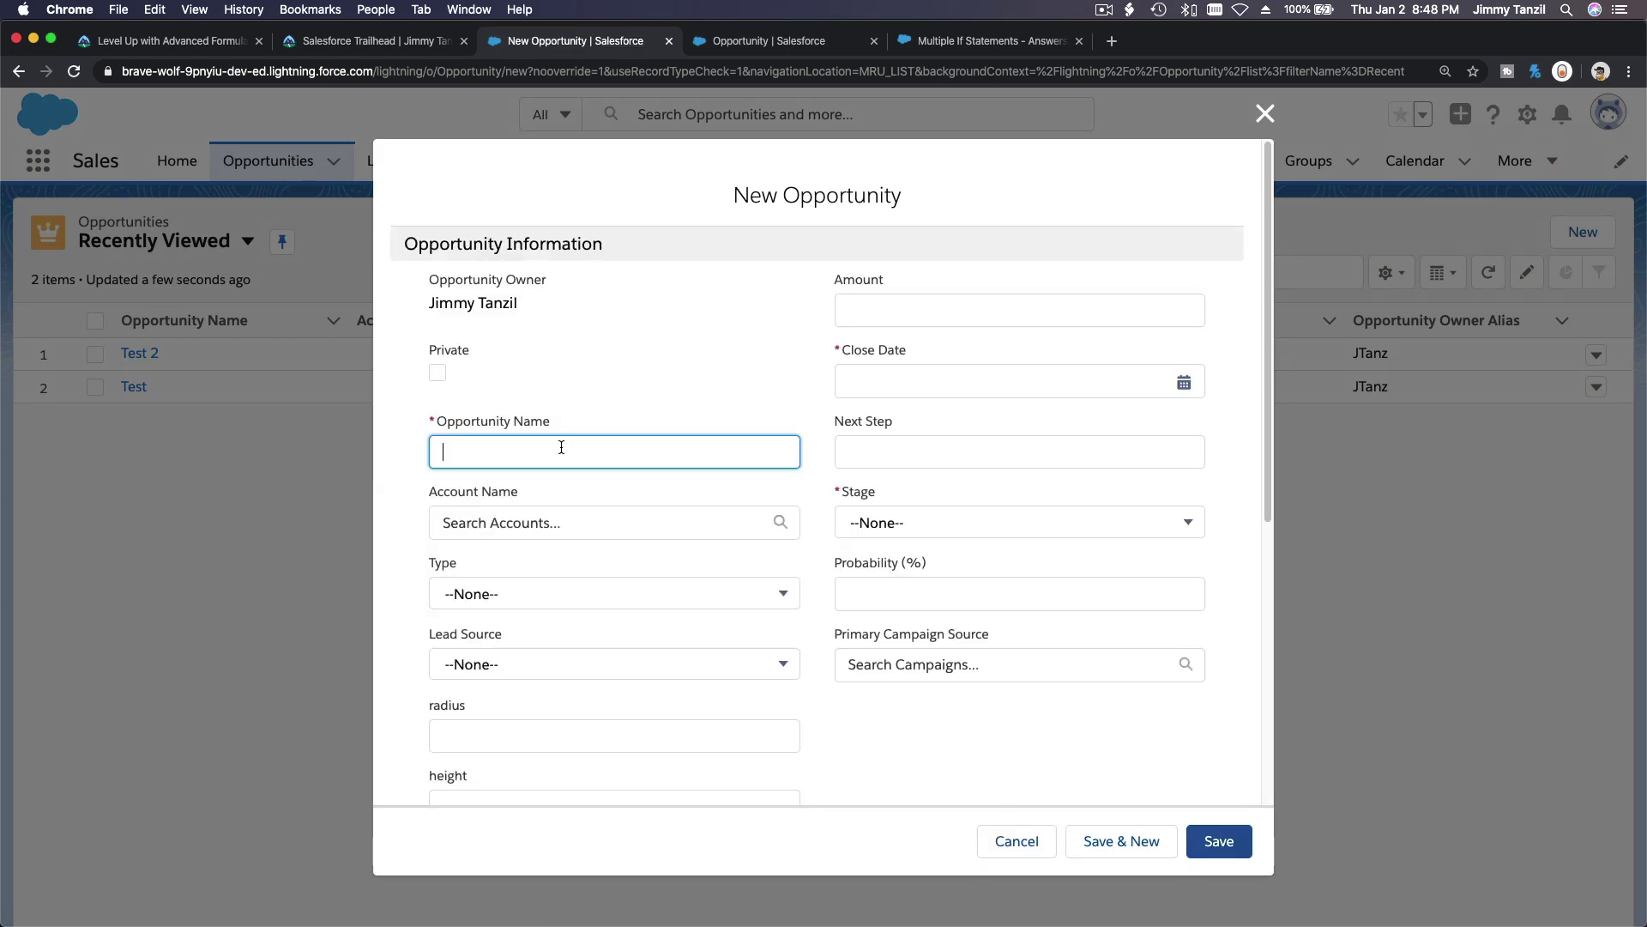
type("TEst ==")
key("BackSpace")
key("BackSpace")
key("BackSpace")
type("est 3")
Step: Give the opportunity a close date of 2020-01-03 and the stage Closed Won, and save it
left_click(896, 381)
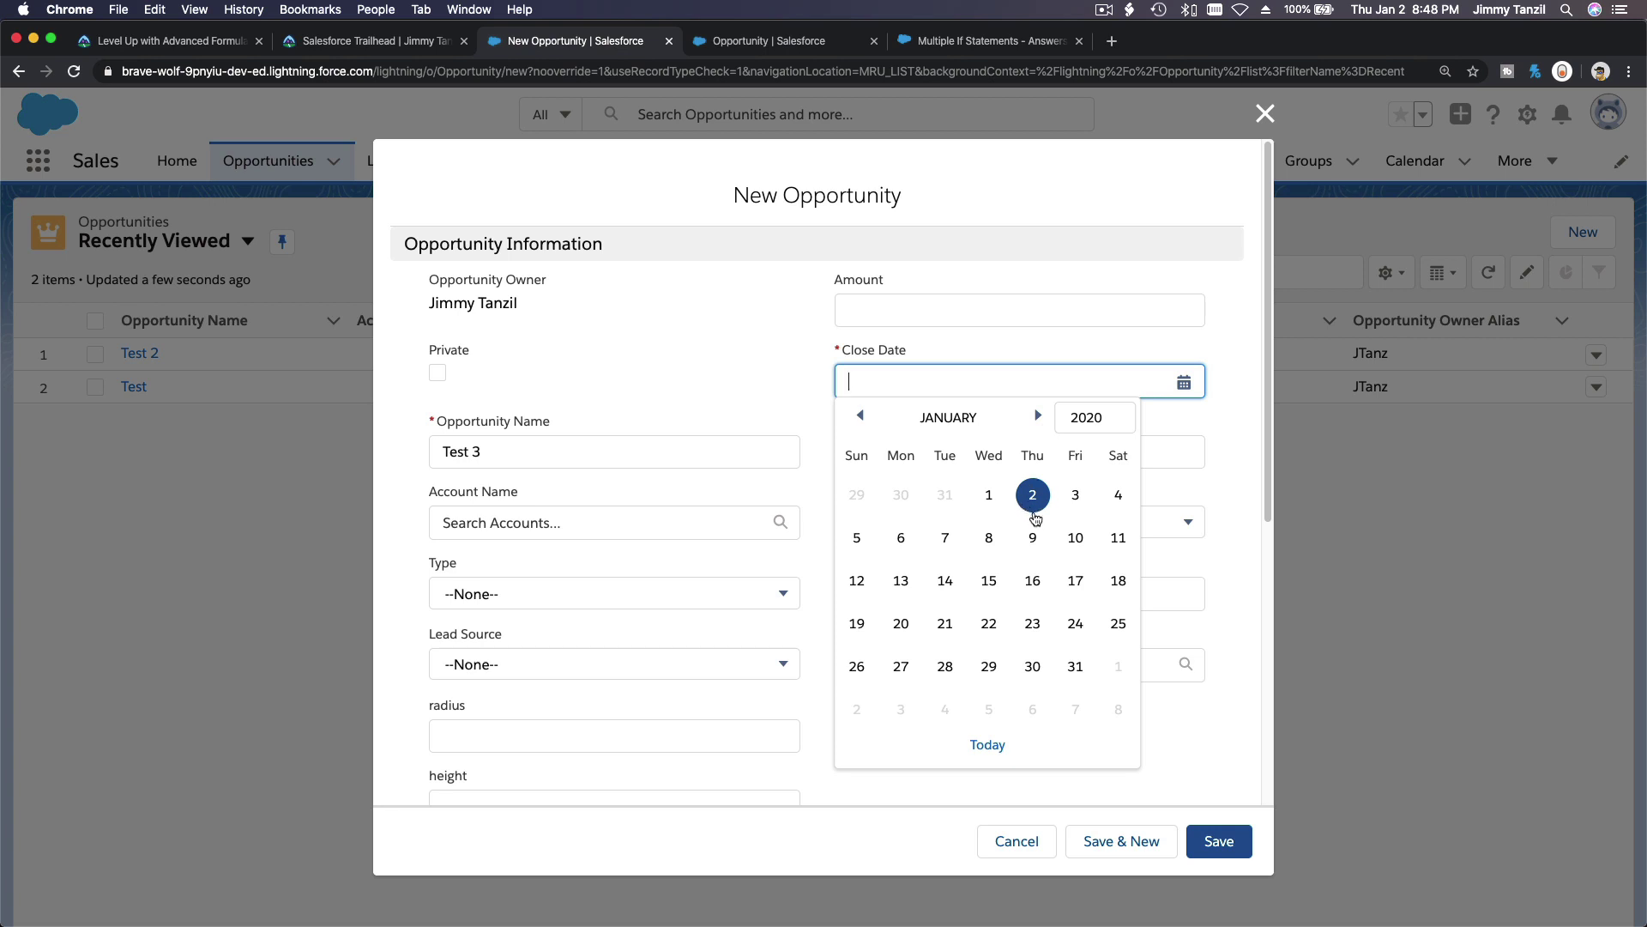
left_click(1076, 495)
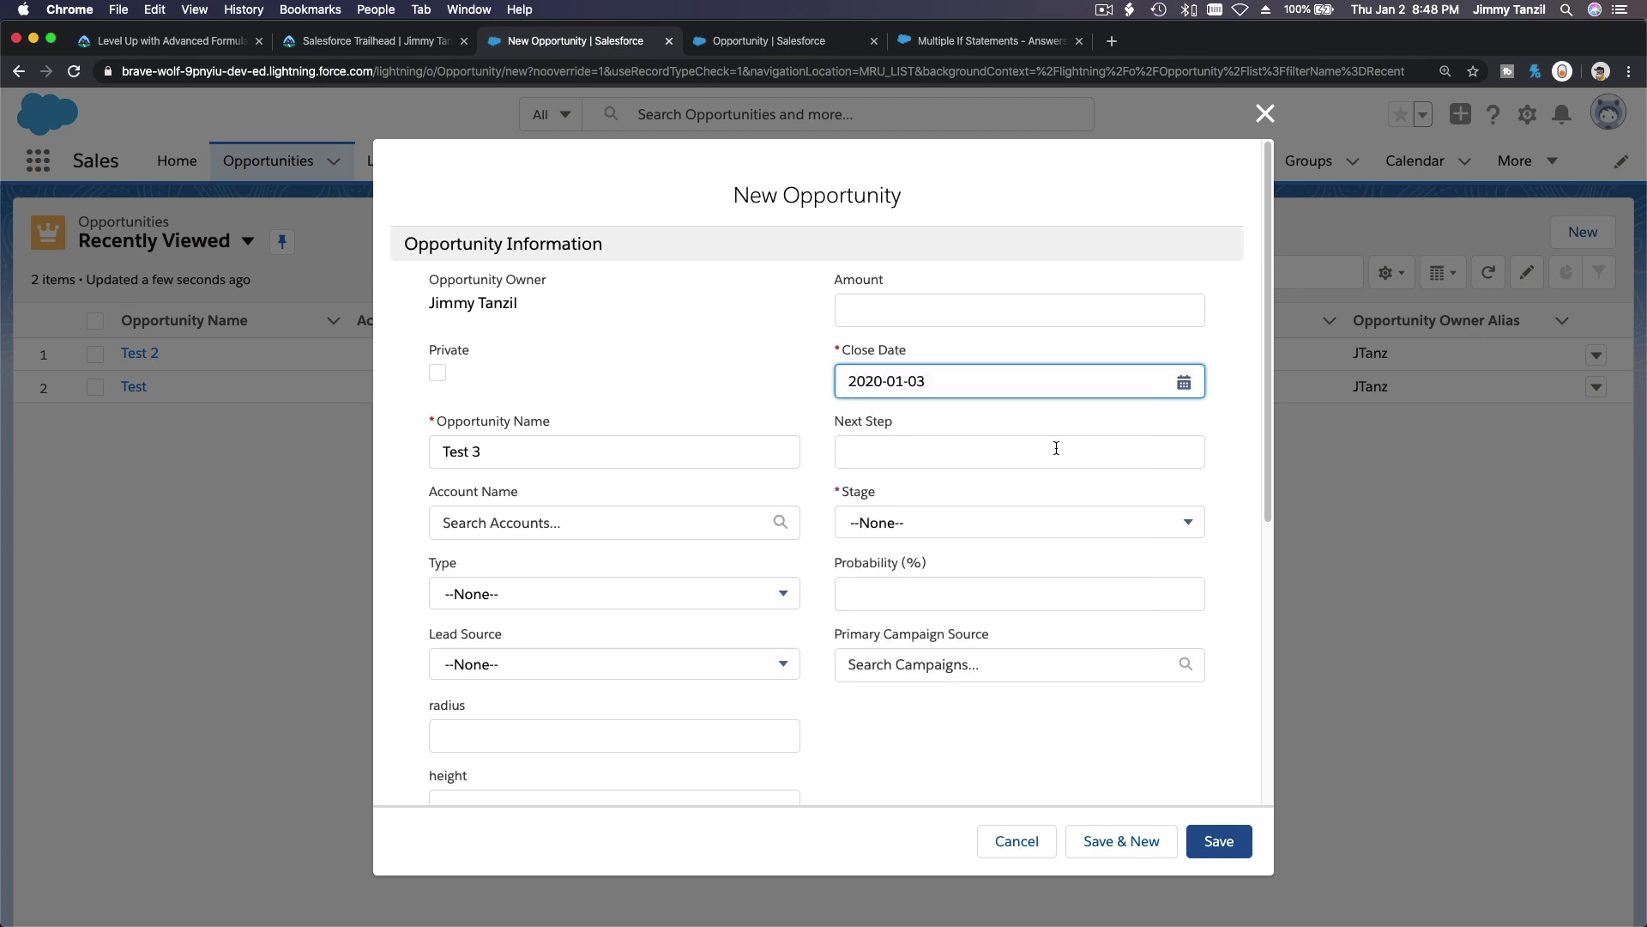
left_click(1041, 426)
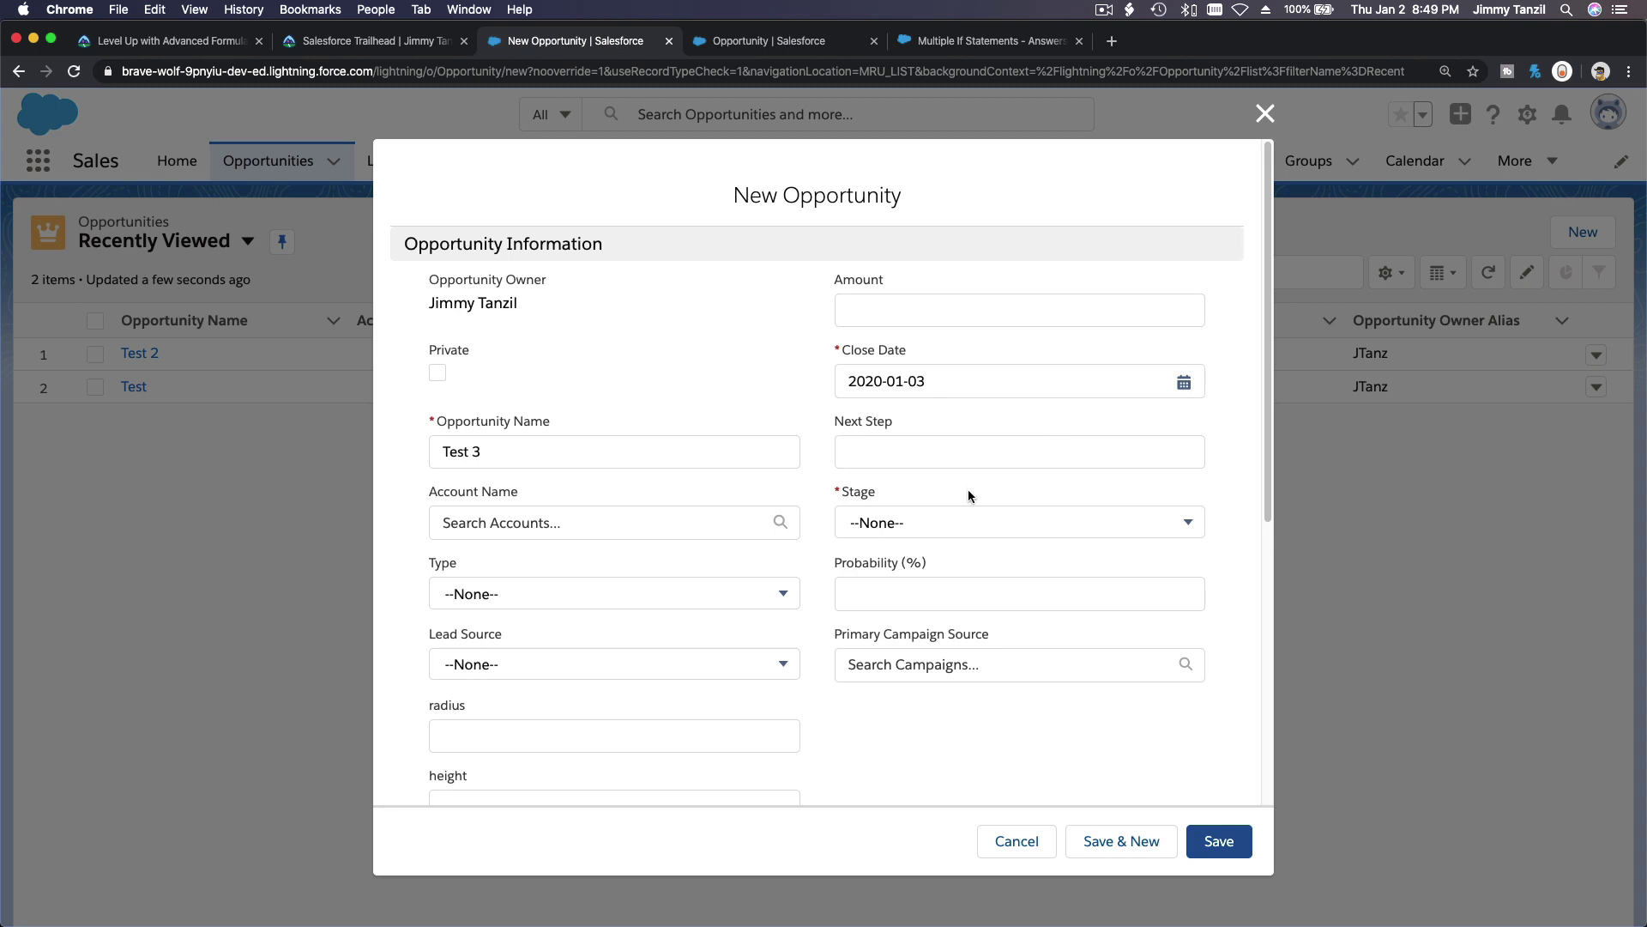
left_click(960, 523)
scroll(961, 614, "down", 3)
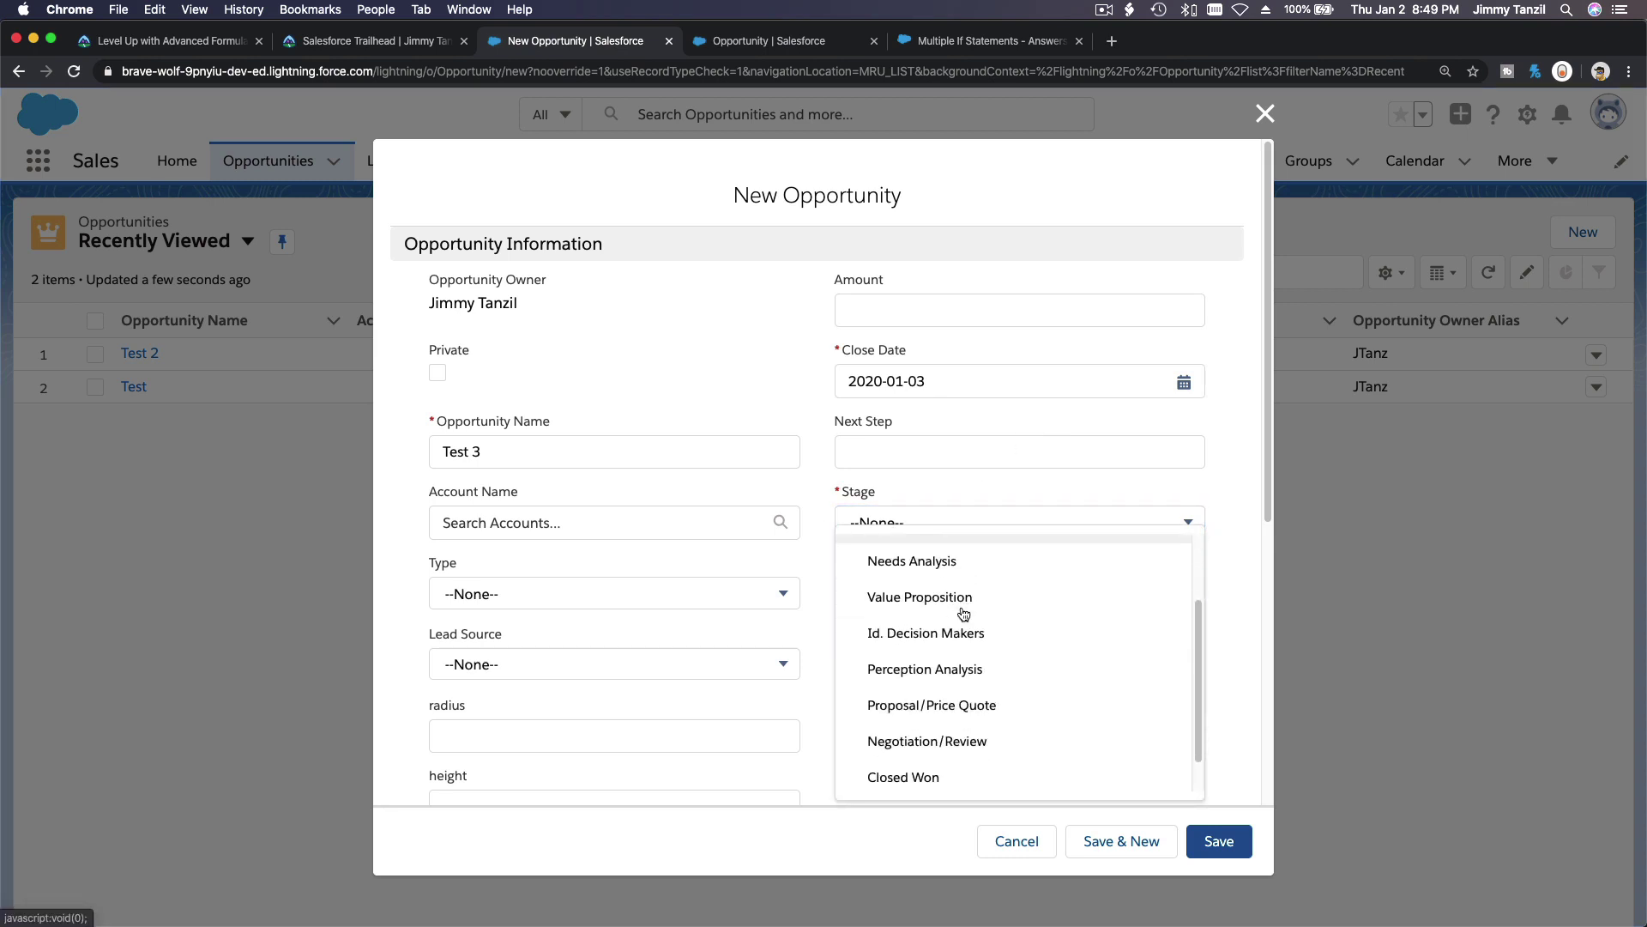
left_click(947, 735)
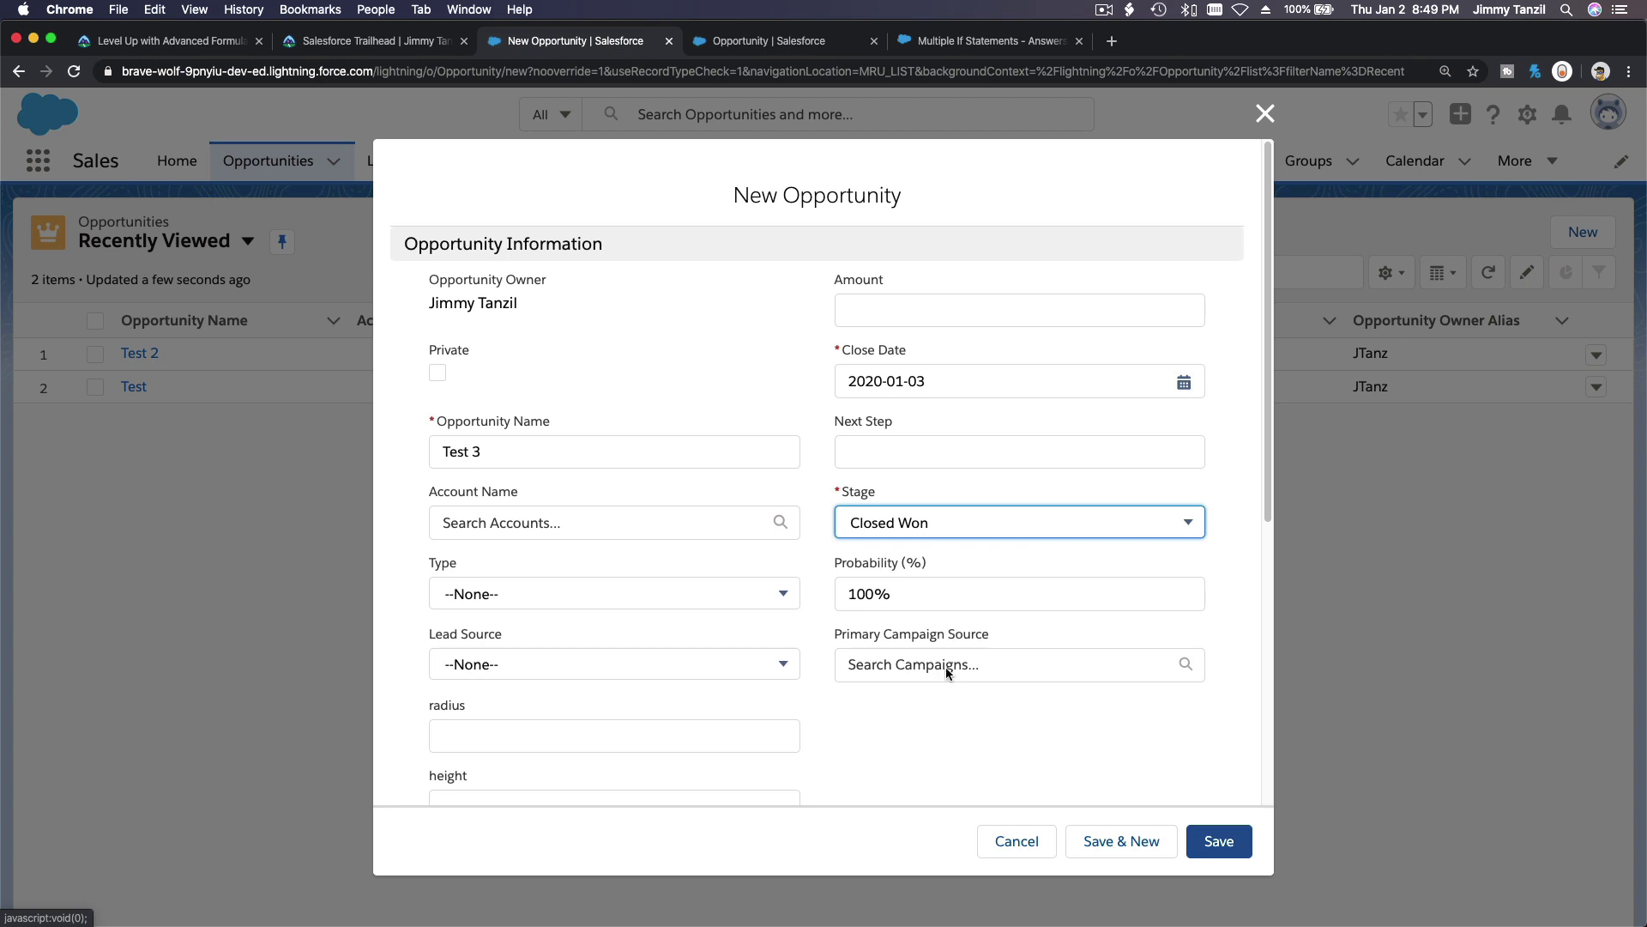
scroll(926, 480, "down", 1)
scroll(926, 481, "down", 1)
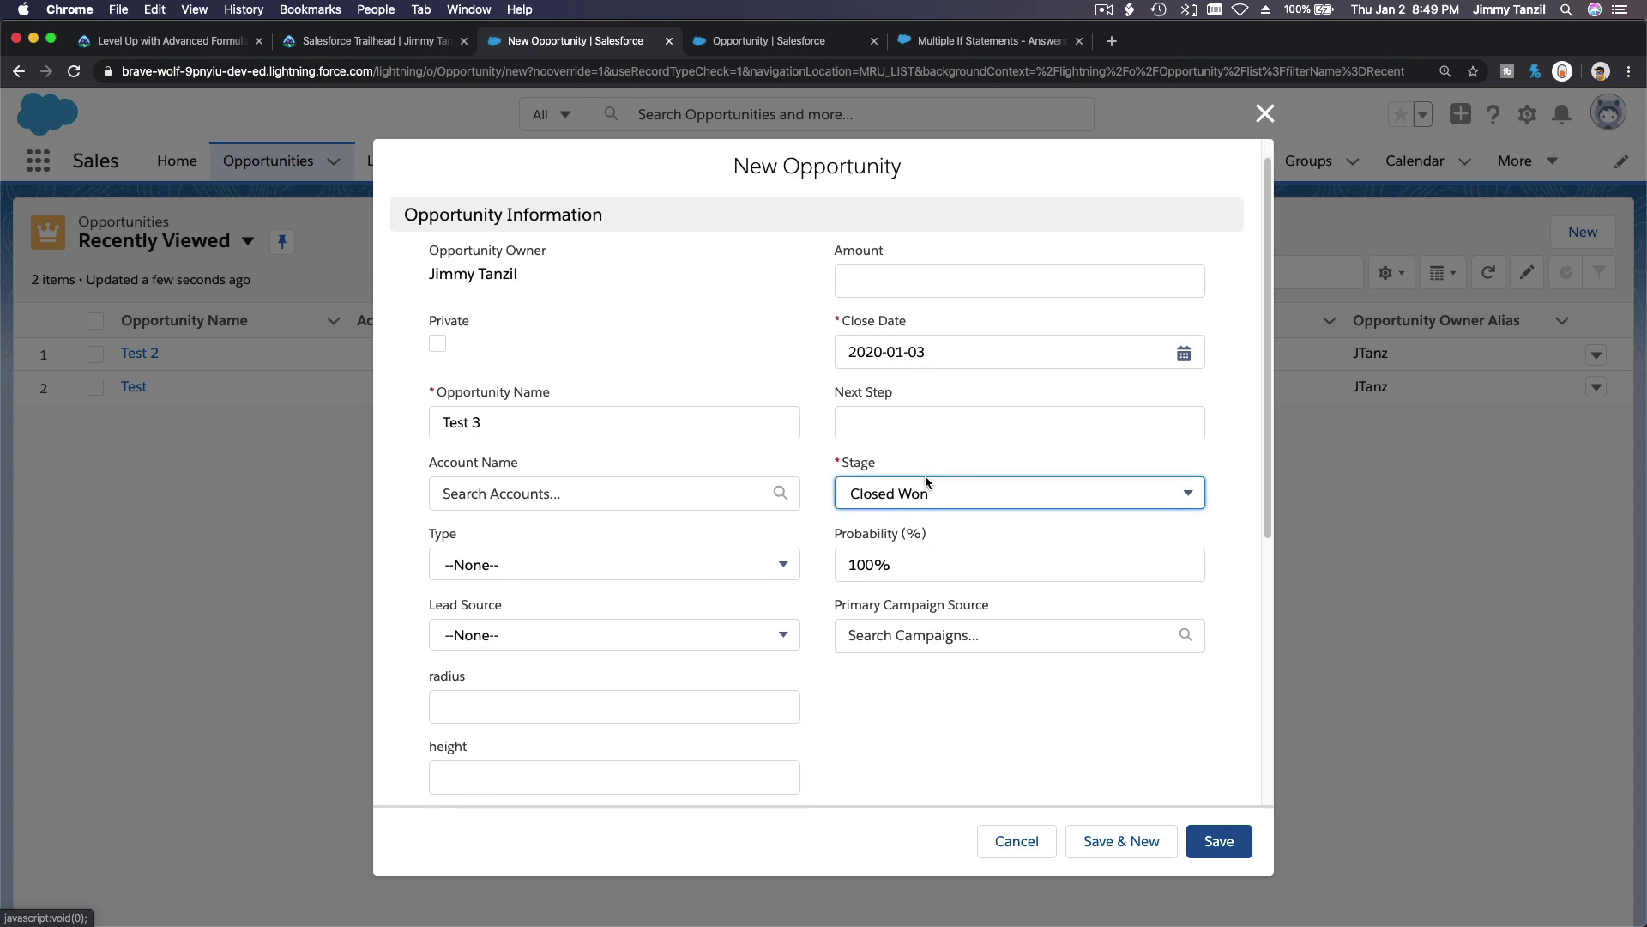
scroll(926, 481, "down", 10)
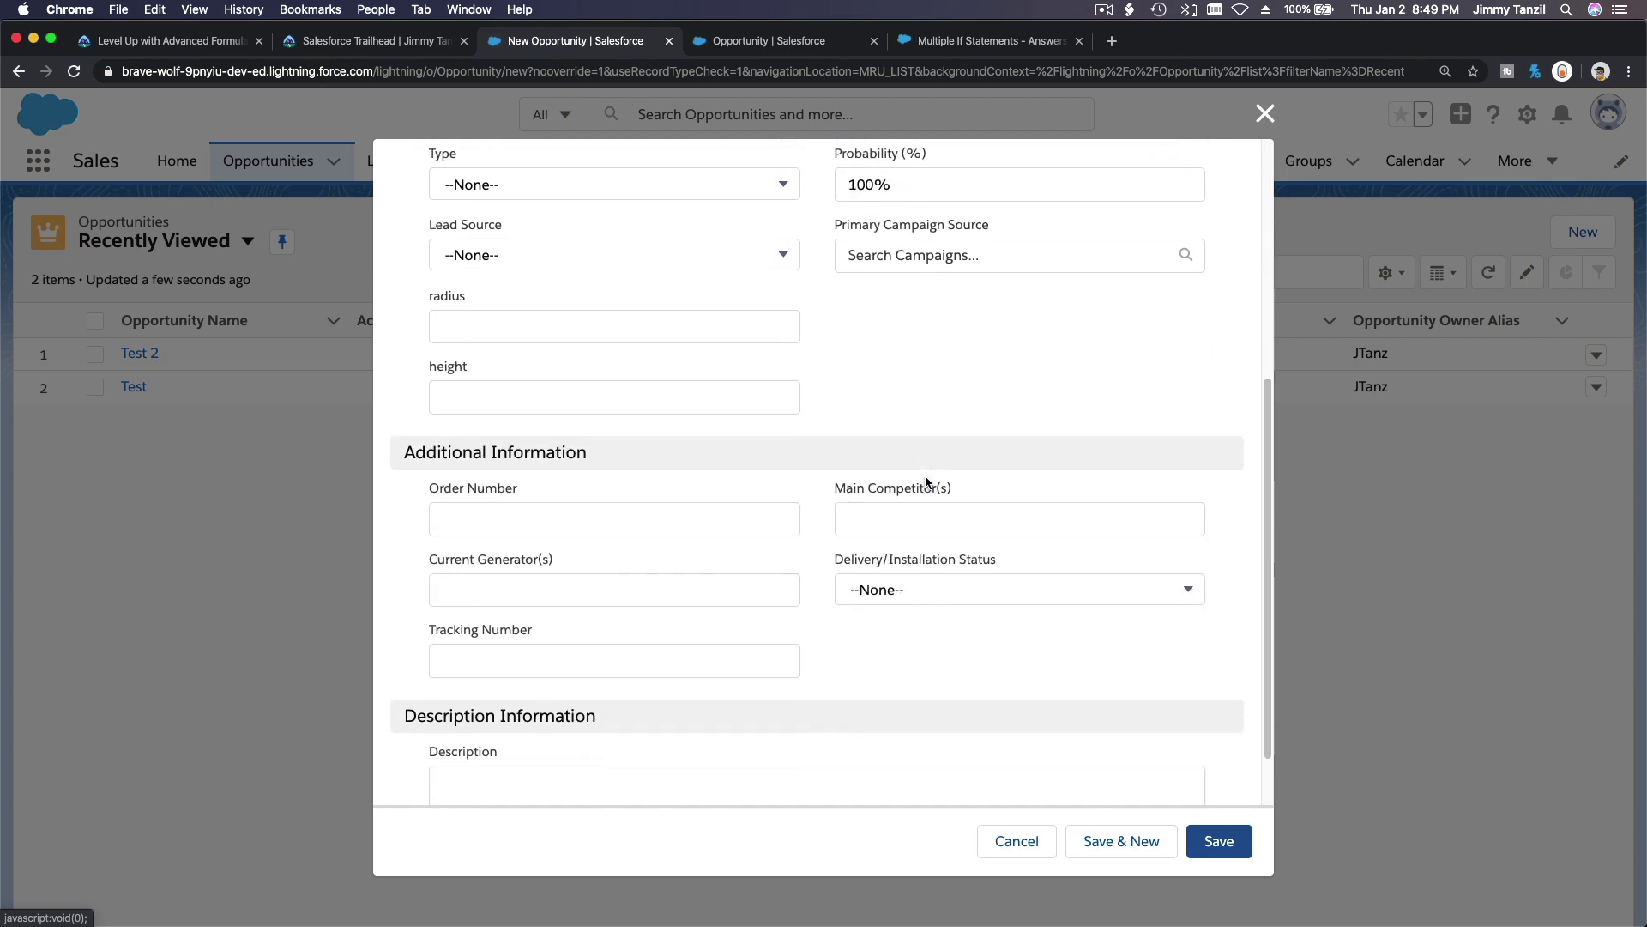
left_click(1219, 840)
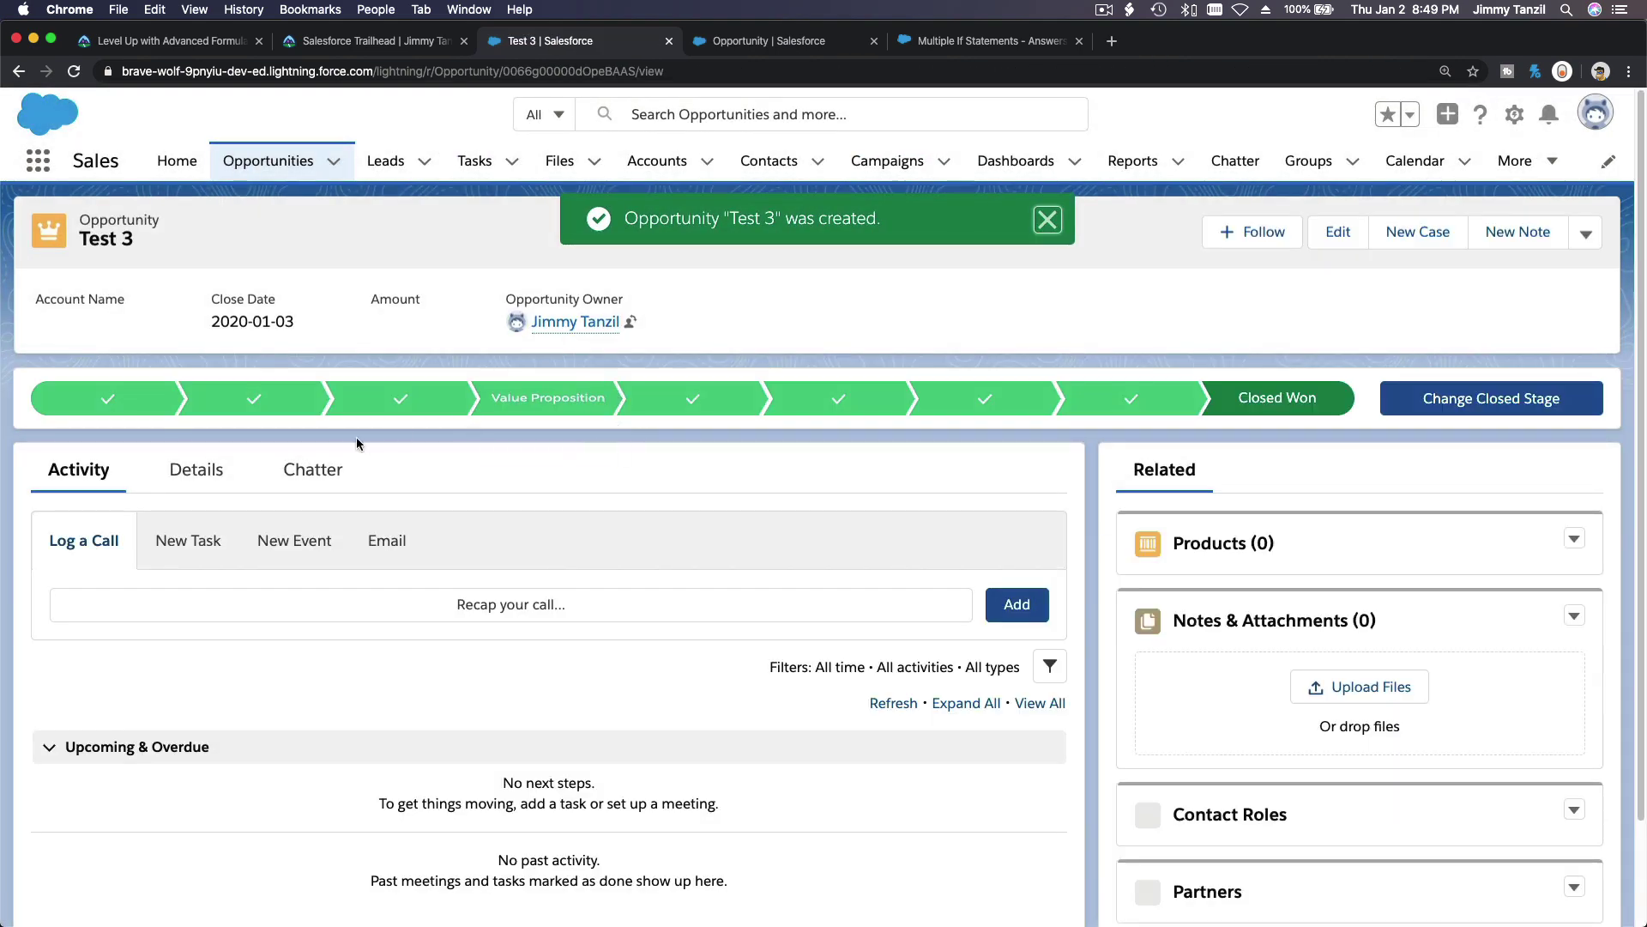
Step: Examine the Opportunity Progress and Percent Completed values in the details of the Test 3 opportunity
left_click(188, 469)
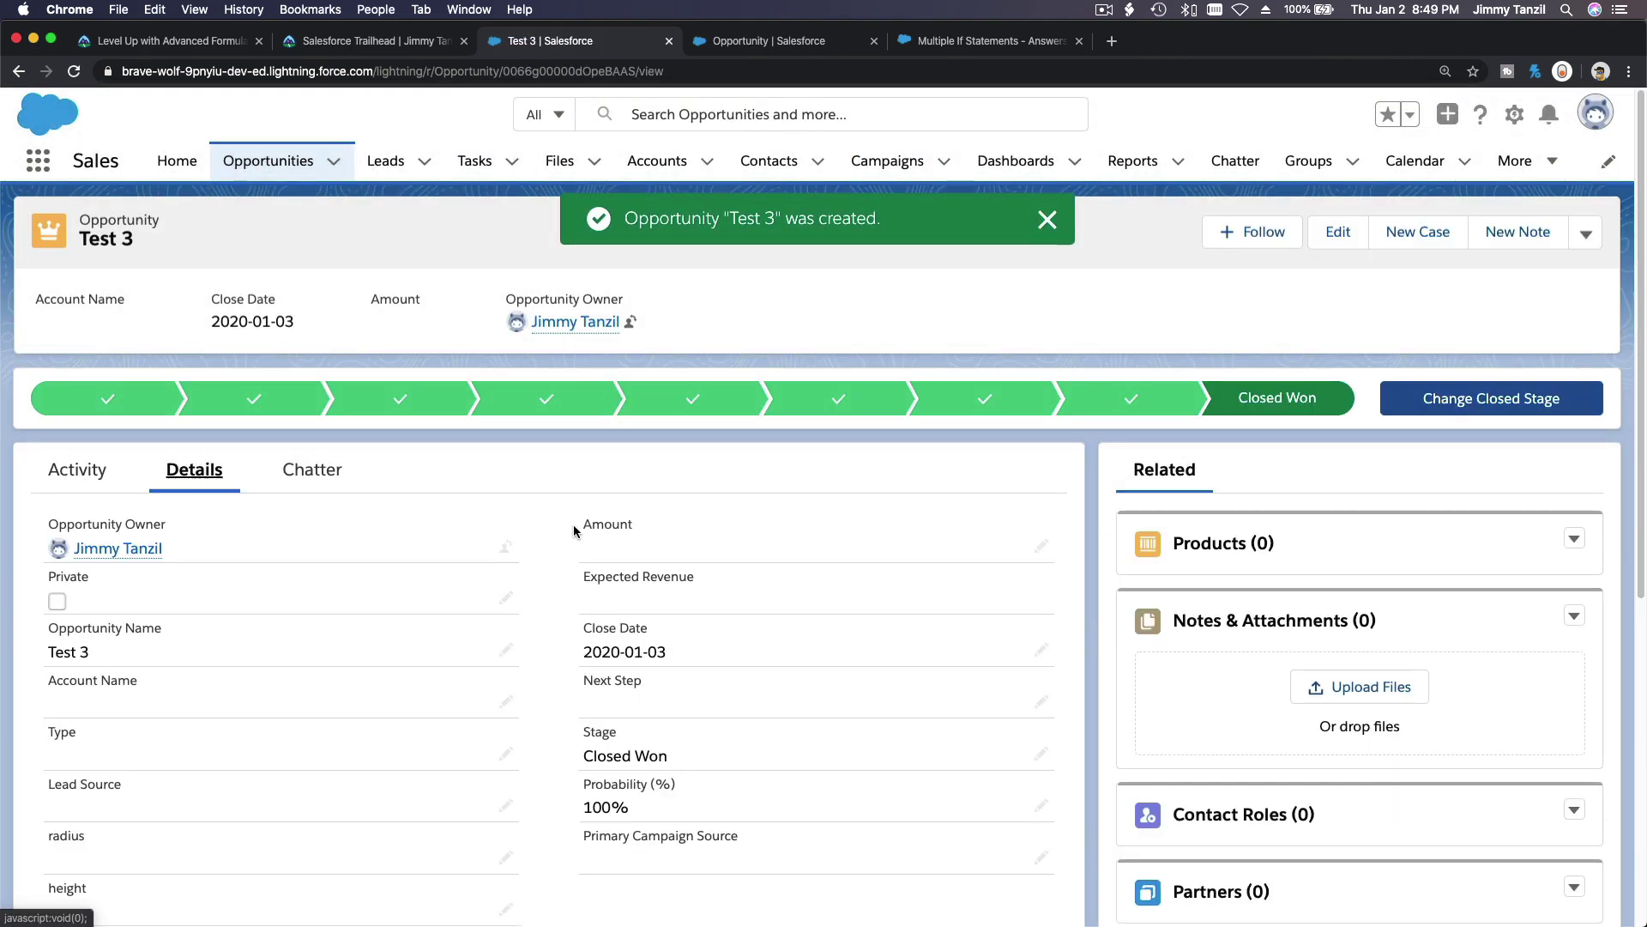
scroll(572, 527, "down", 3)
scroll(573, 529, "down", 5)
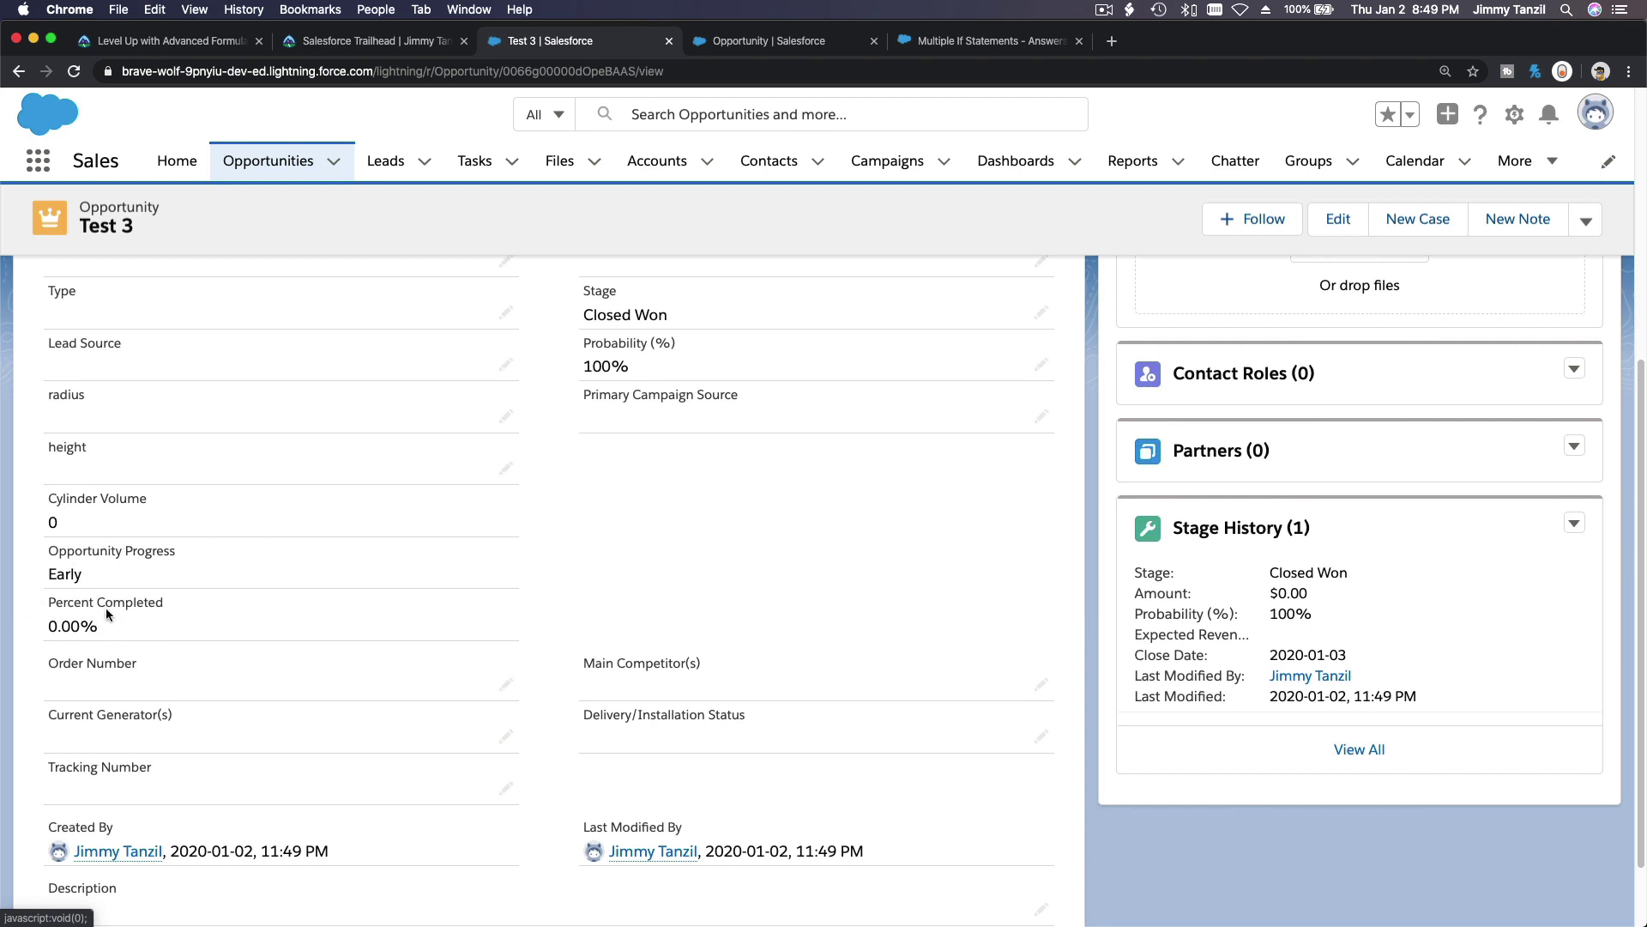
scroll(97, 641, "down", 2)
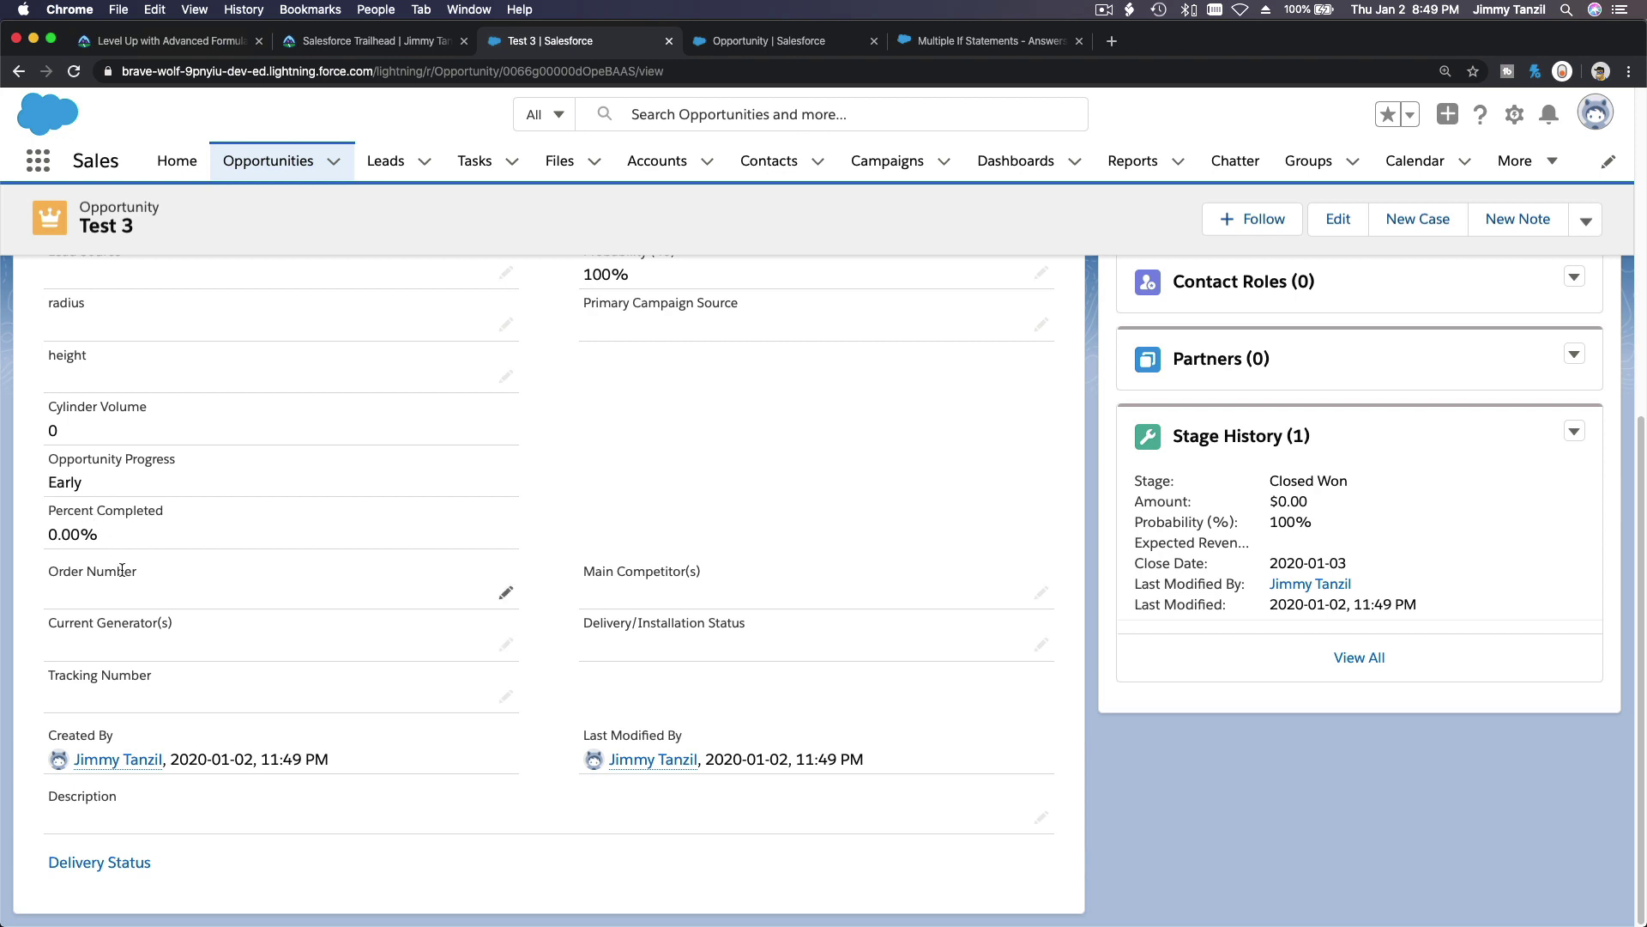
scroll(122, 570, "up", 1)
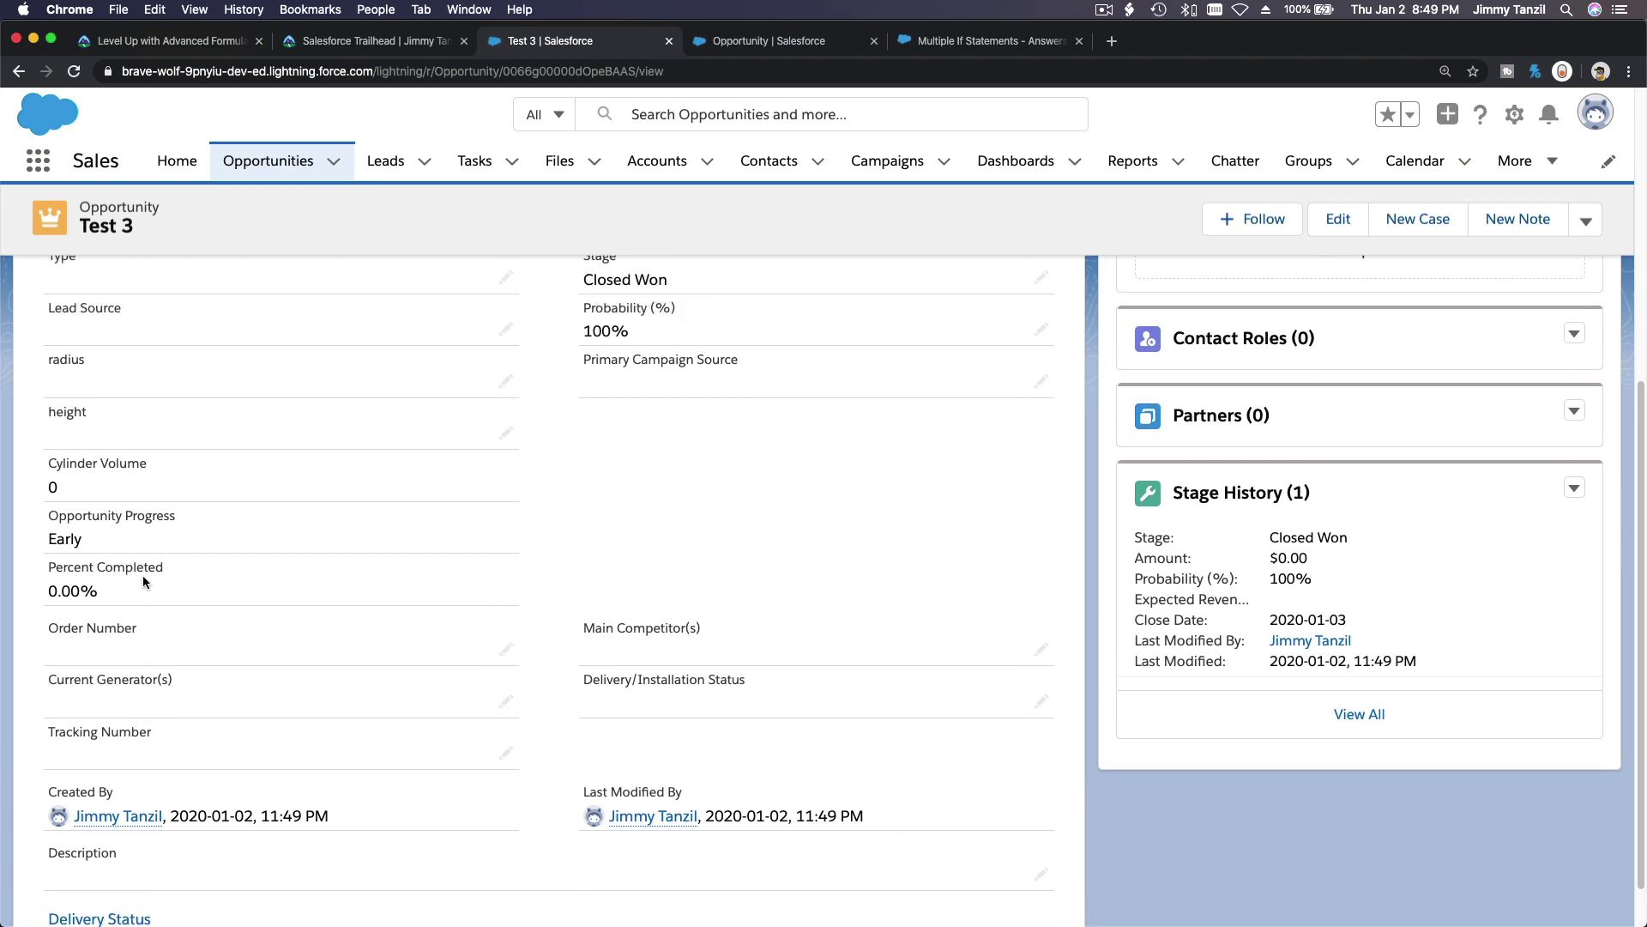
scroll(143, 575, "up", 1)
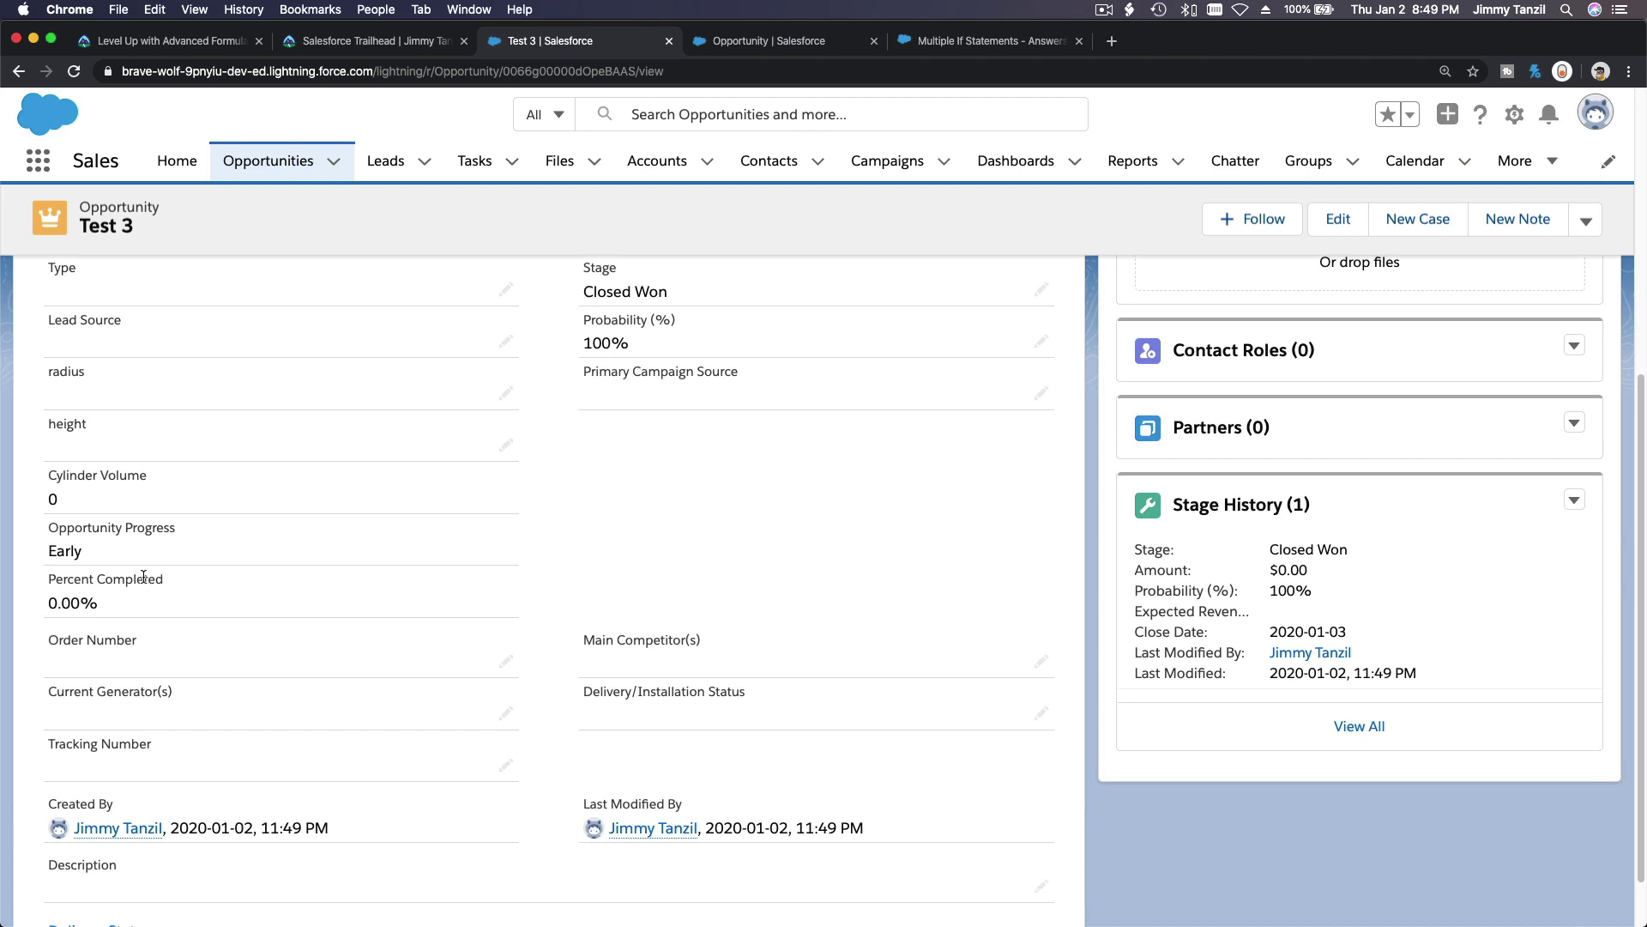
Step: Switch to the Trailhead unit page and submit the Level Up with Advanced Formulas challenge for checking against the Admin Advanced playground
double_click(62, 552)
scroll(143, 590, "up", 3)
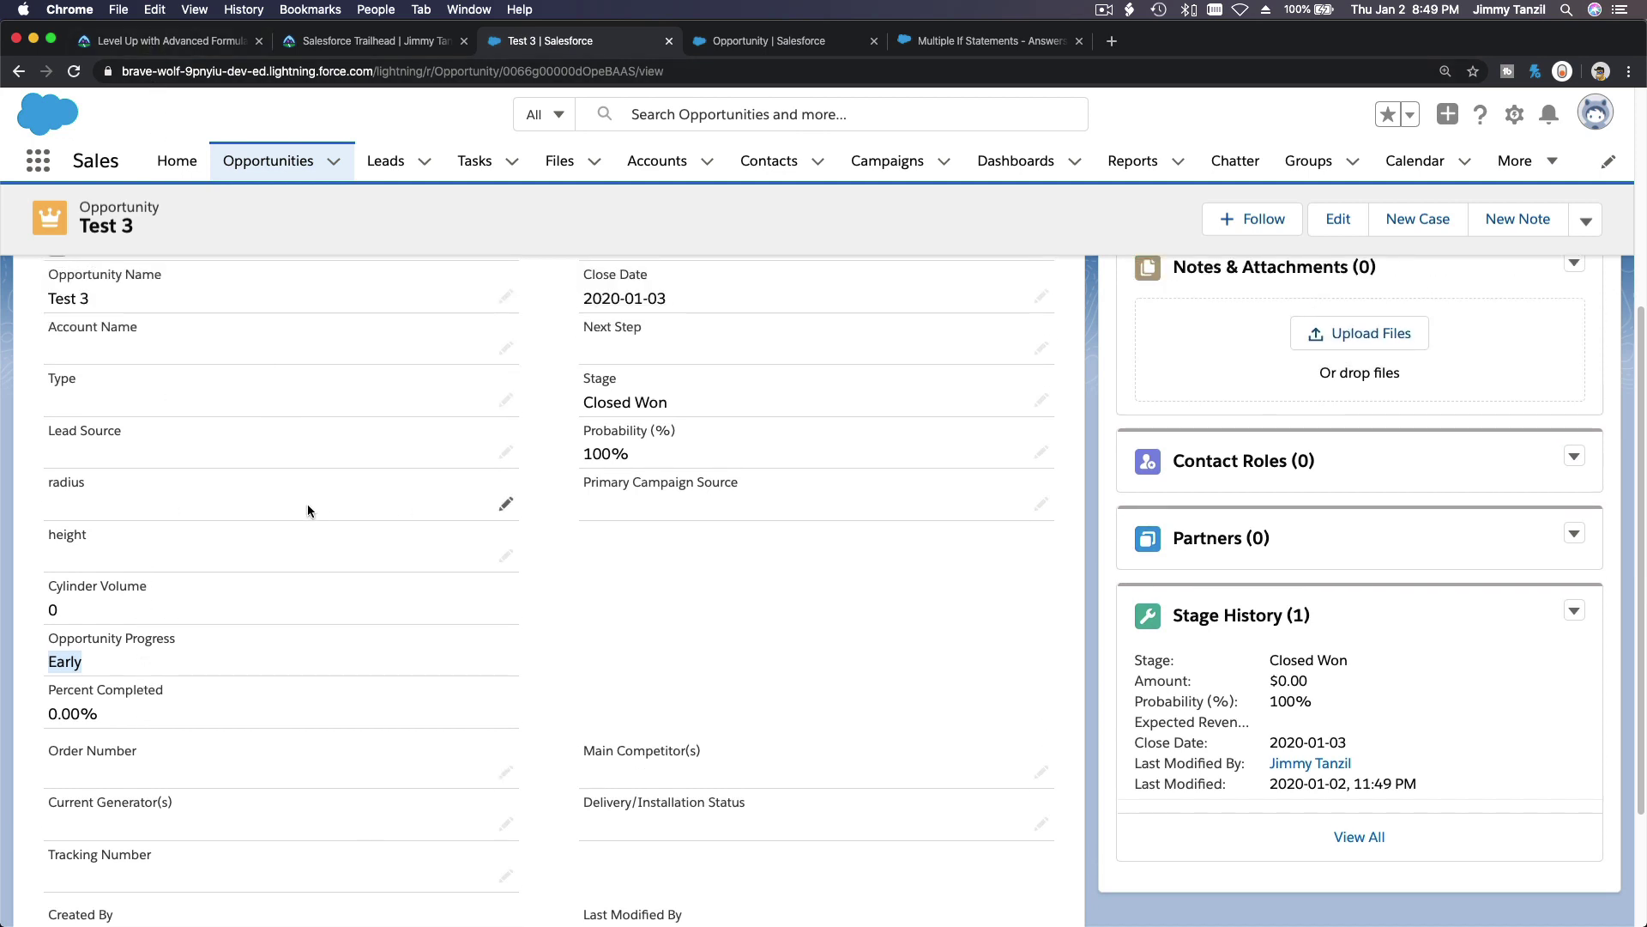
left_click(170, 42)
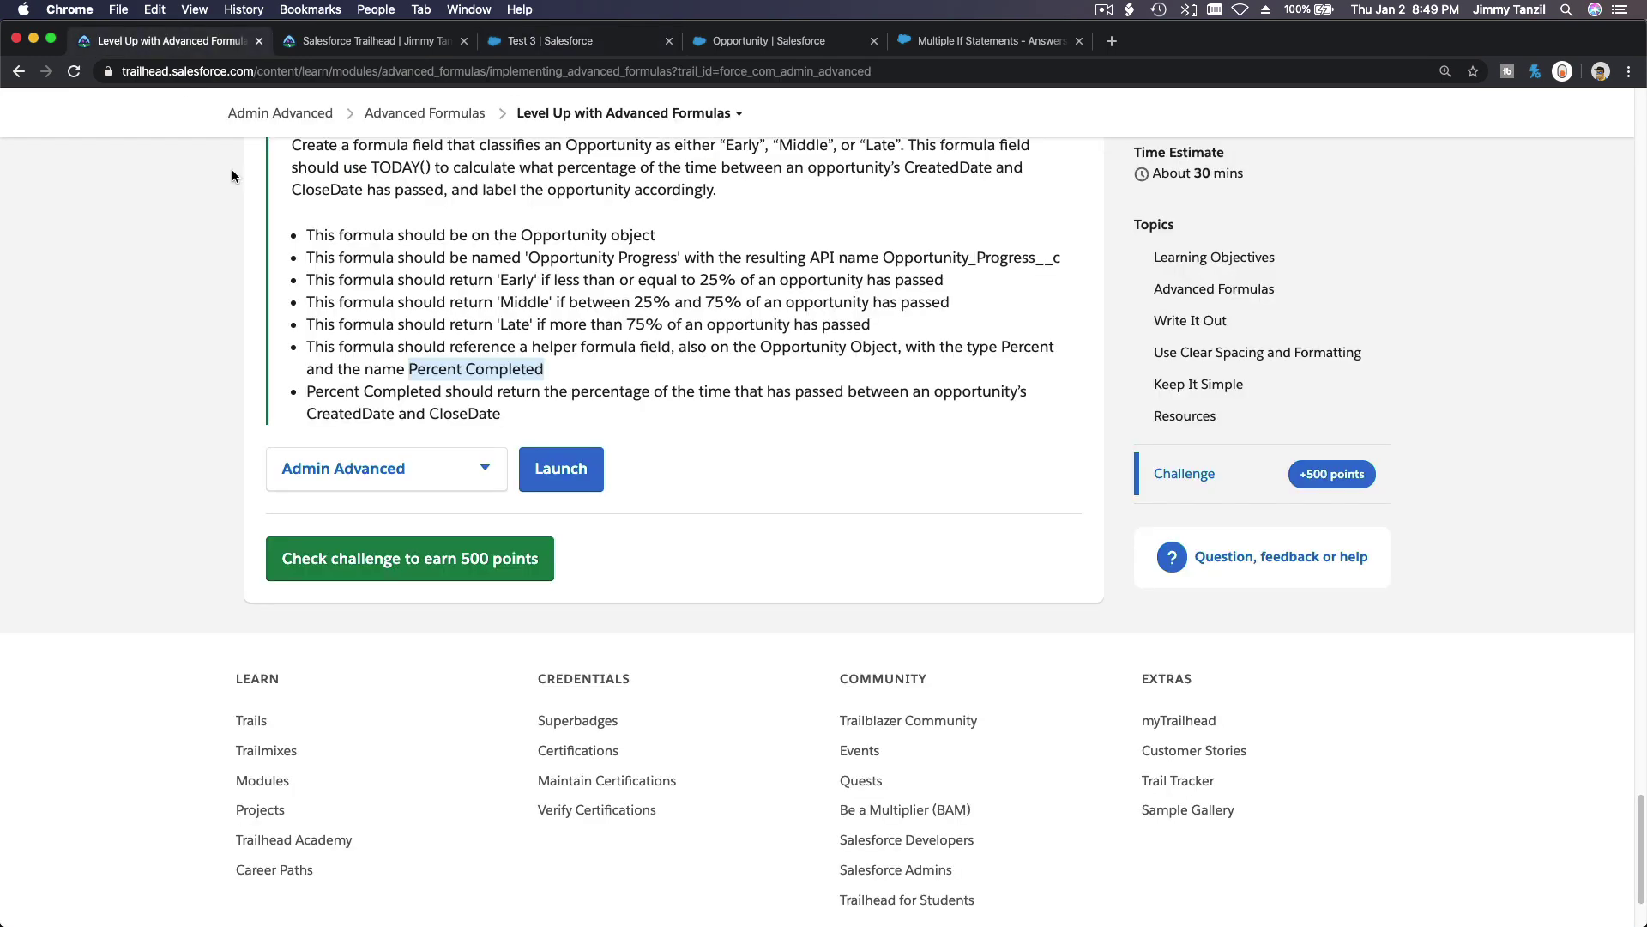
left_click(442, 392)
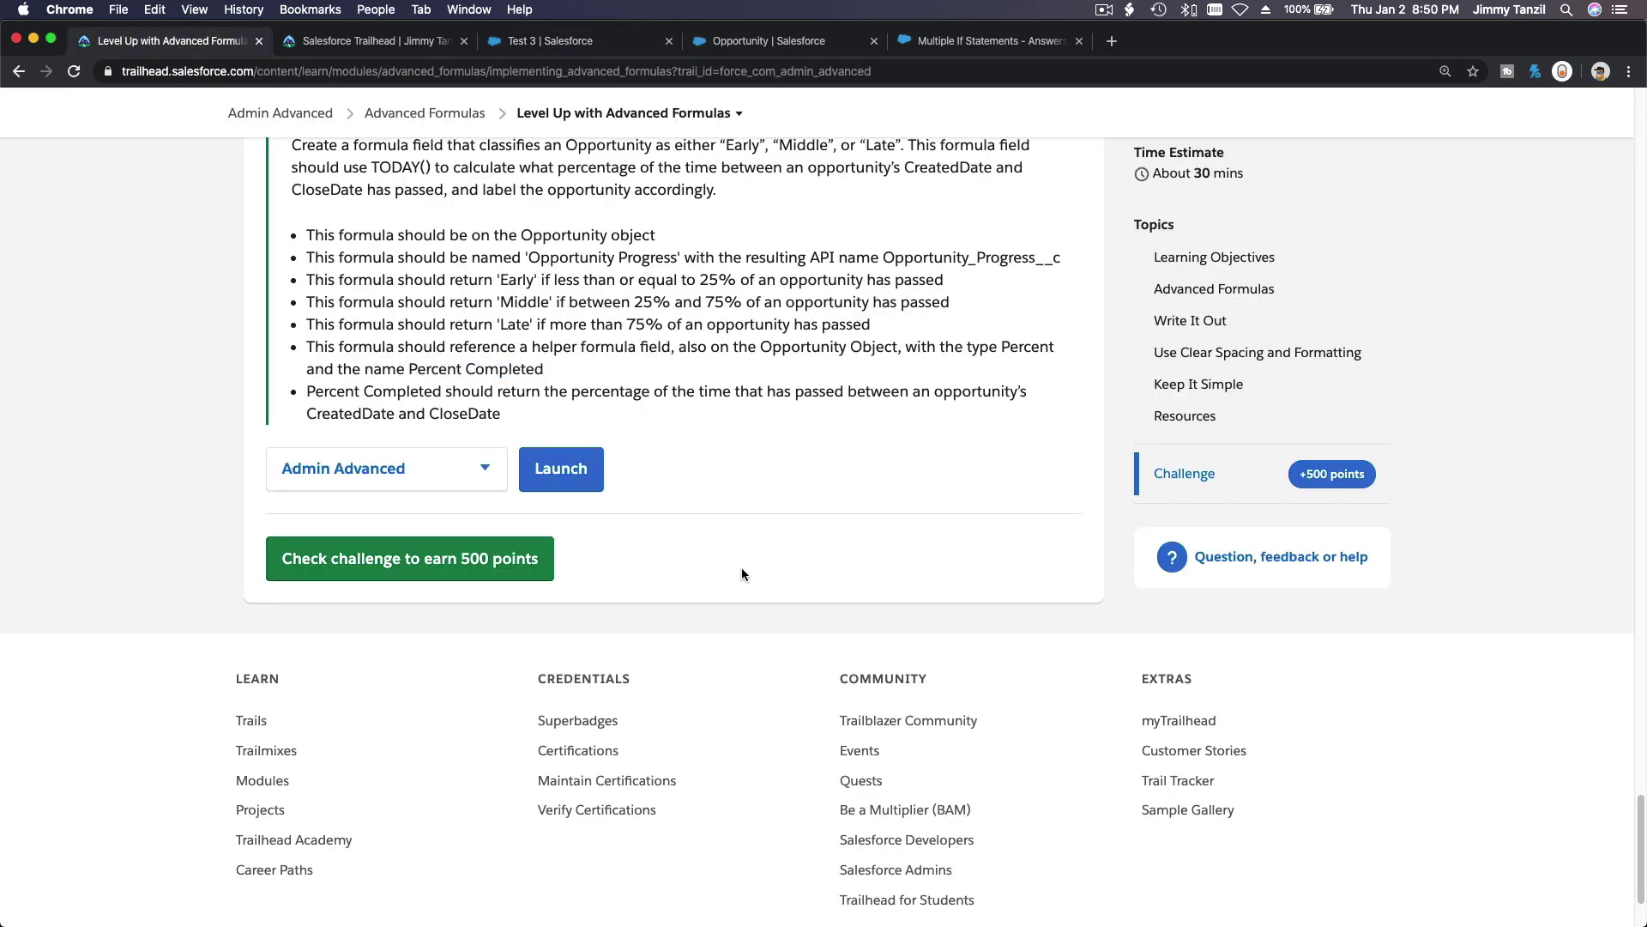
left_click(421, 570)
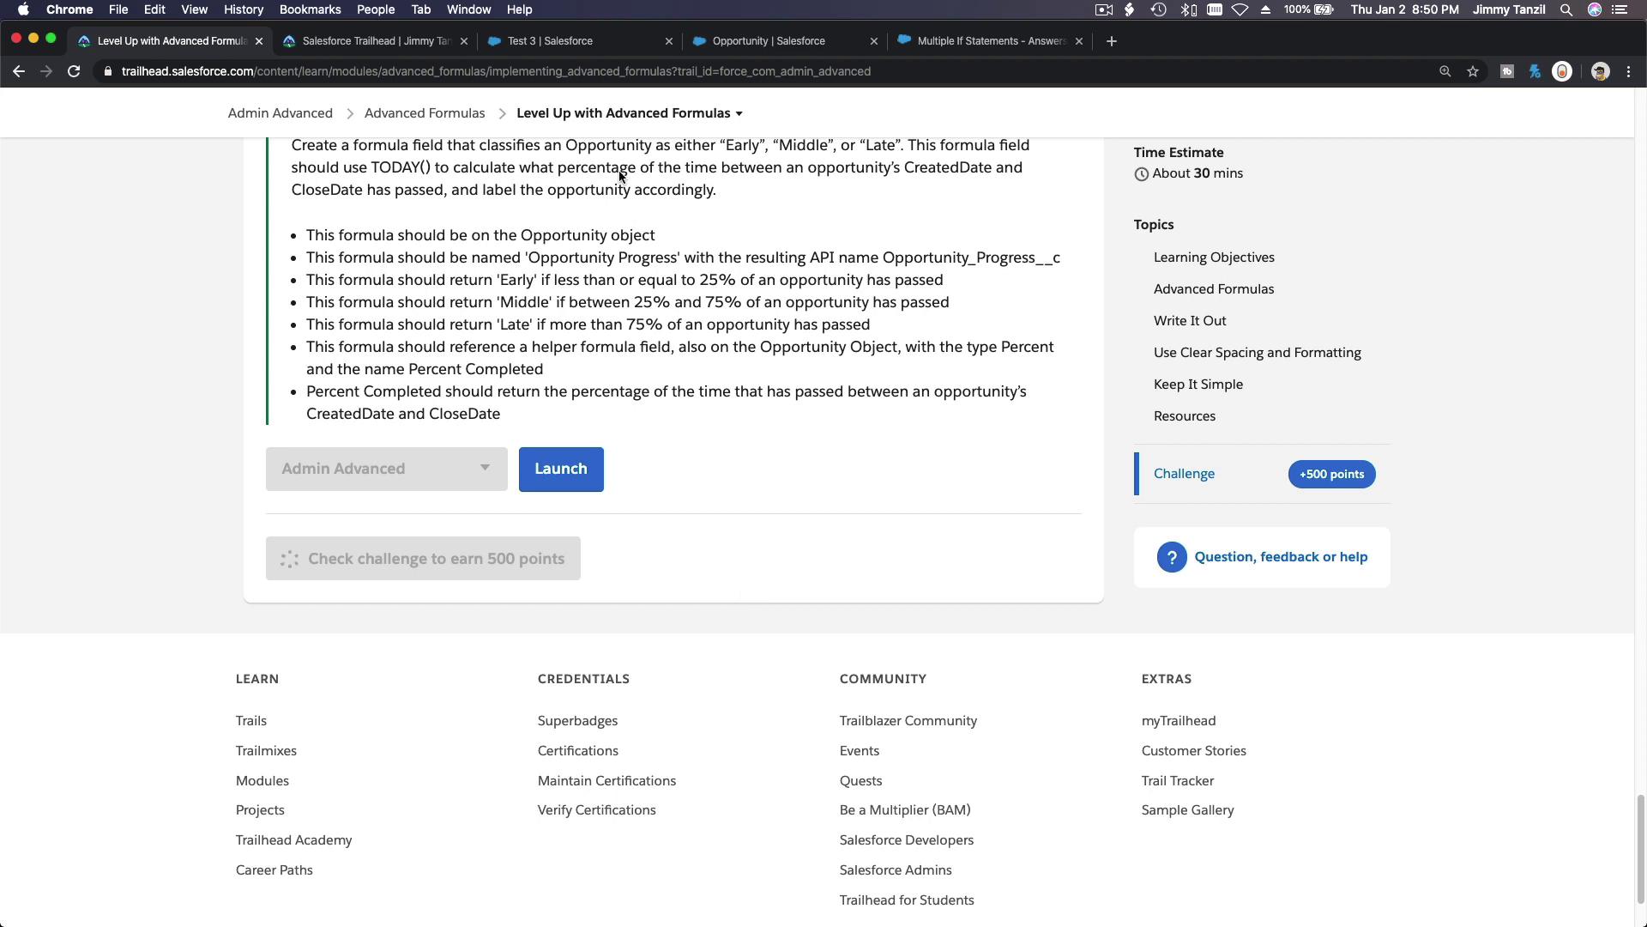
left_click(604, 122)
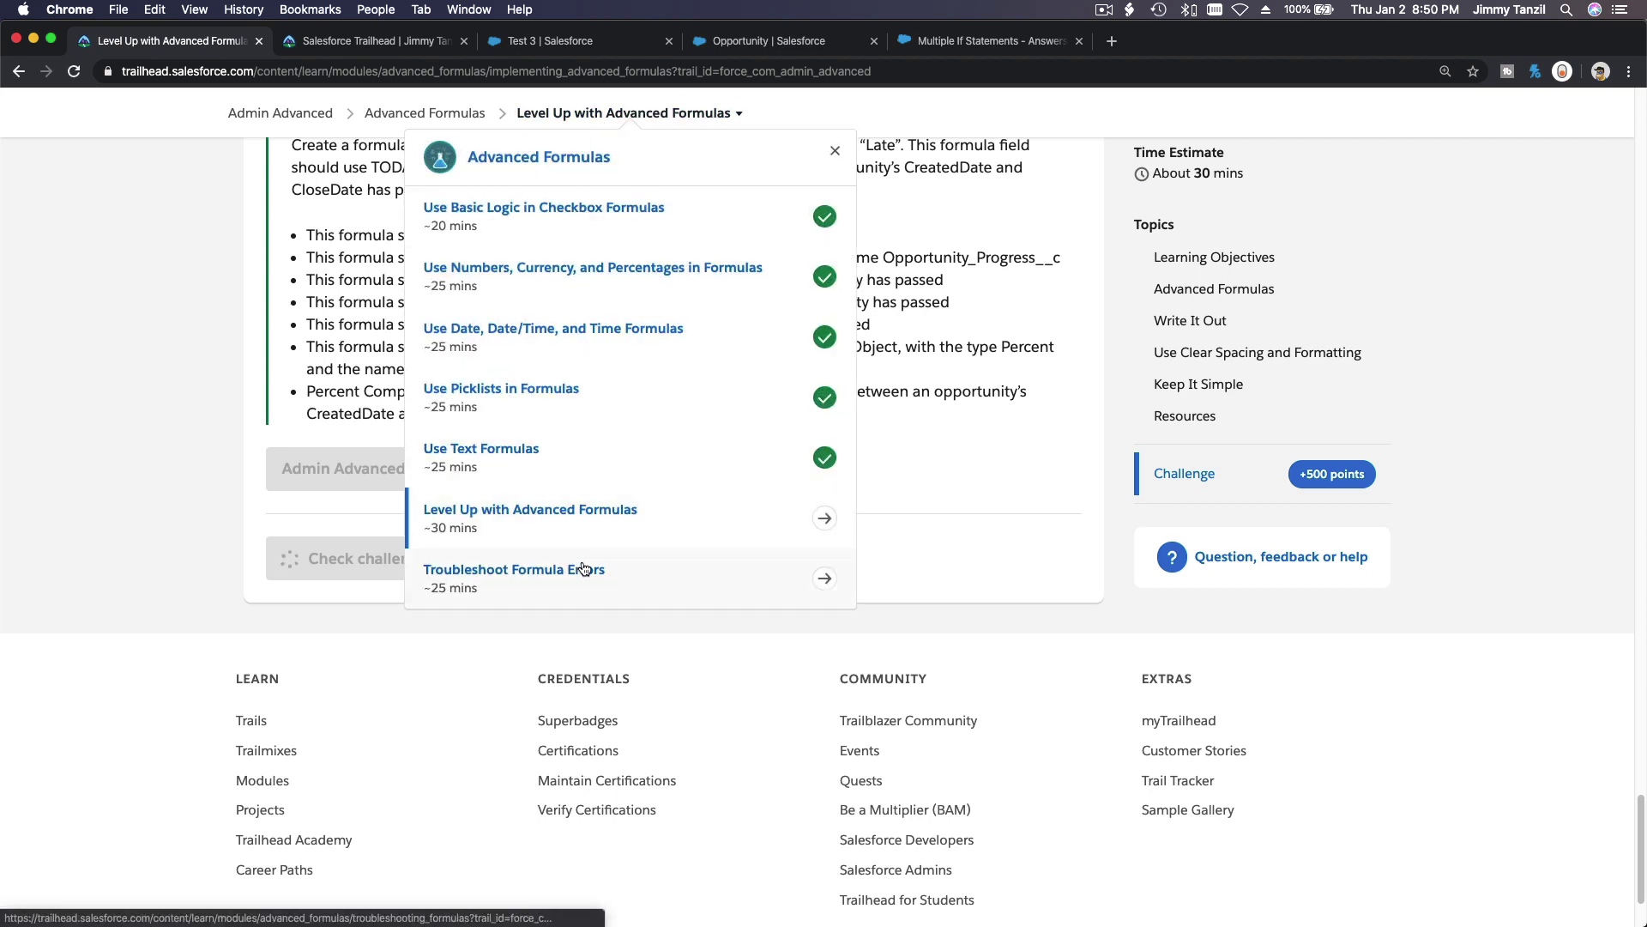
left_click(949, 527)
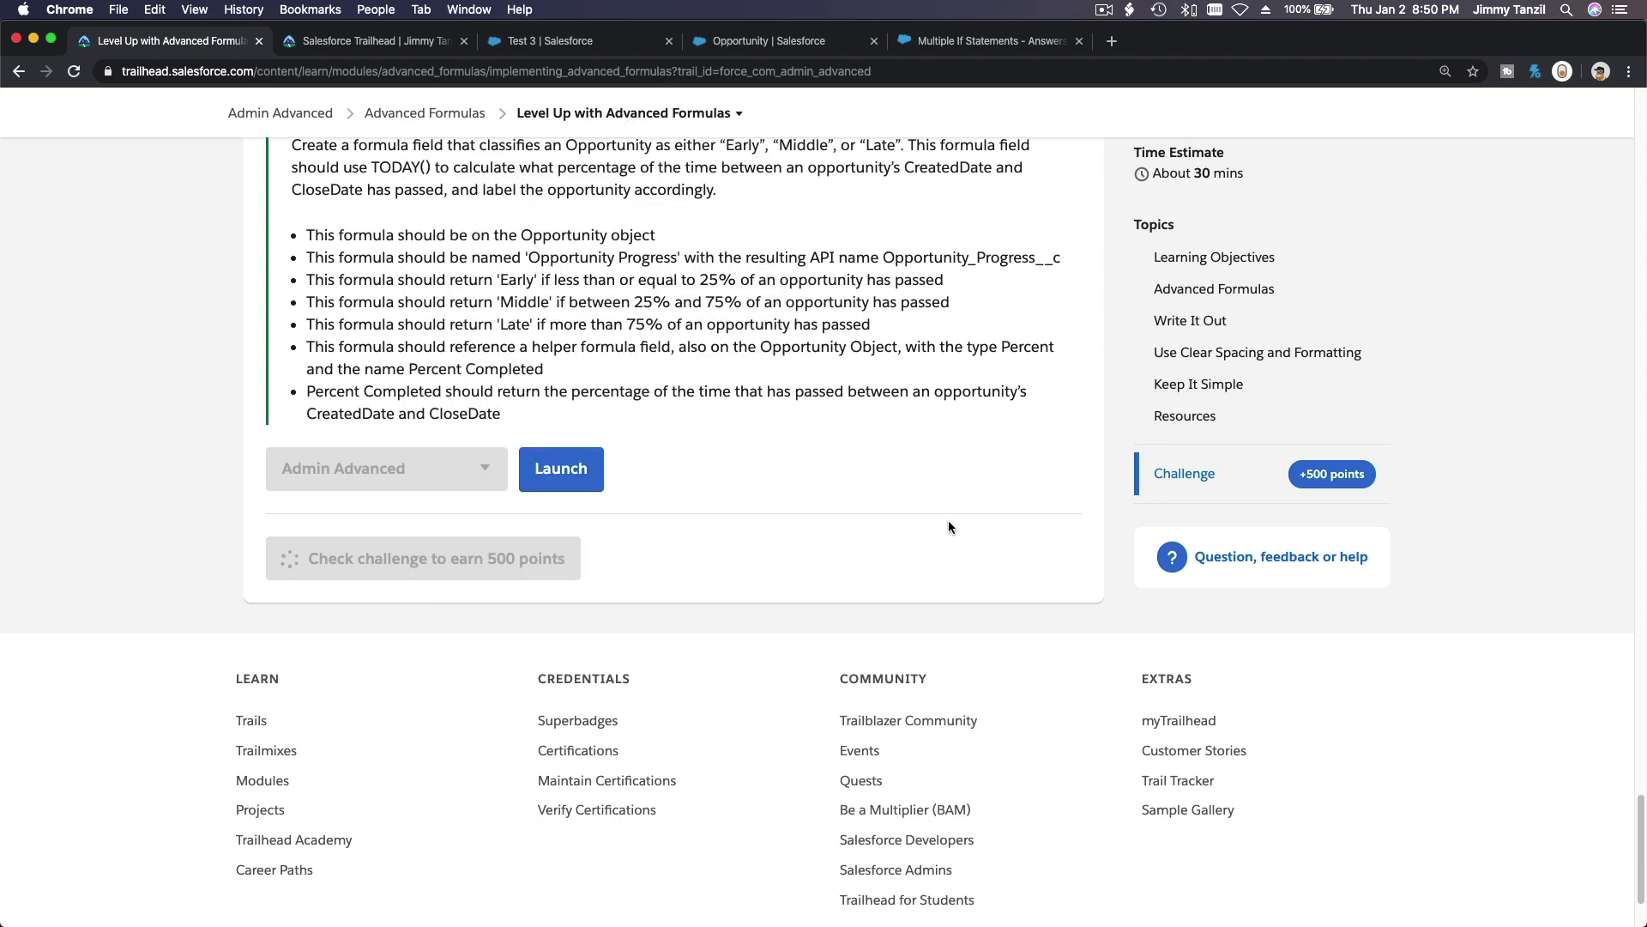